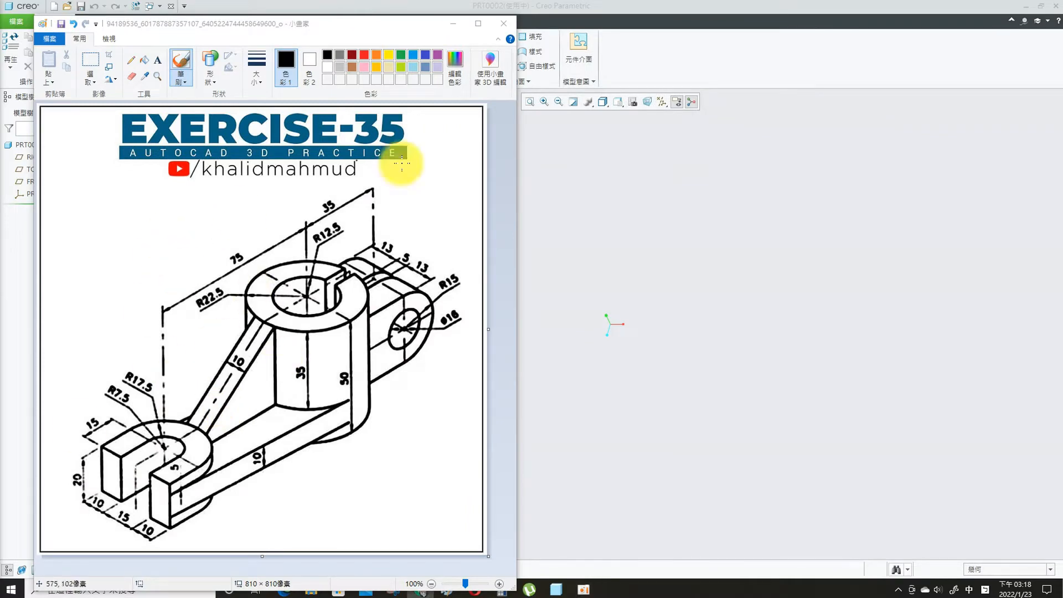
Move the reference drawing out of the way and display all datum features of the part.
left_click_drag(358, 25, 0, 8)
left_click(33, 169)
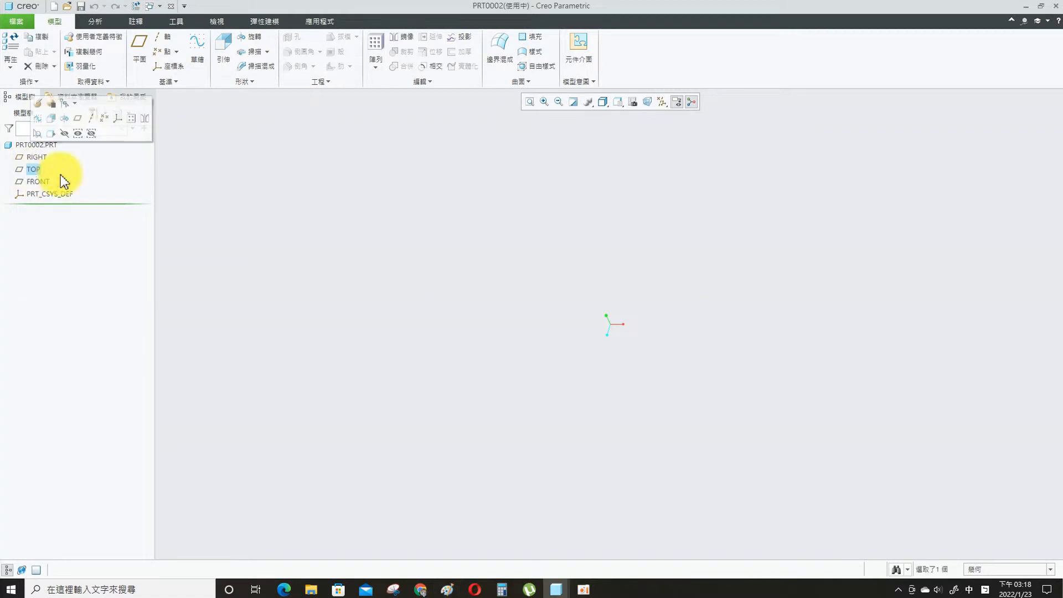
left_click(663, 101)
left_click(693, 164)
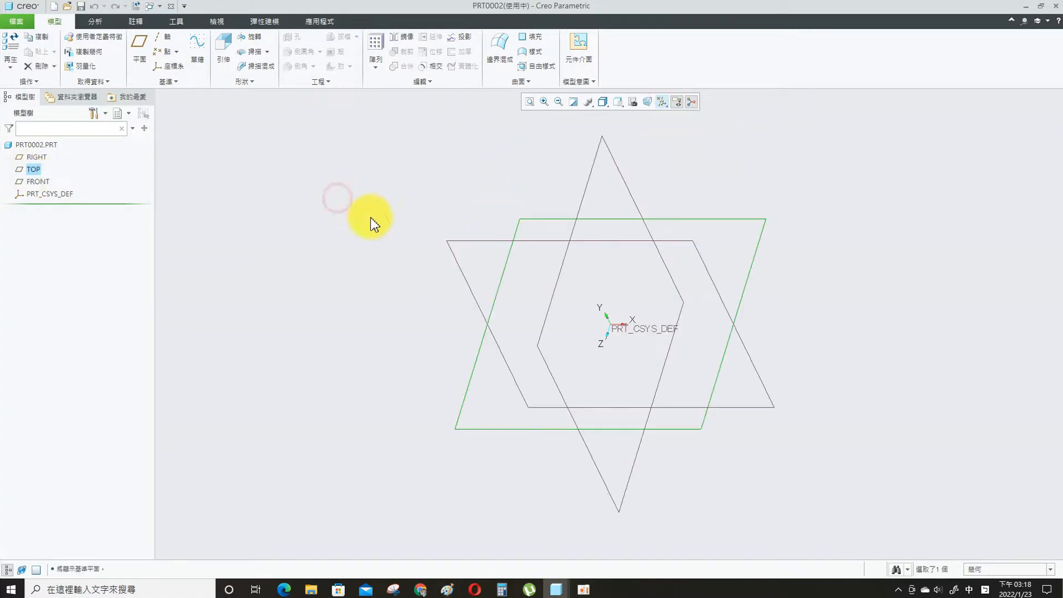
Open a sketch on the TOP datum plane and orient the view normal to it.
left_click(757, 251)
left_click(197, 56)
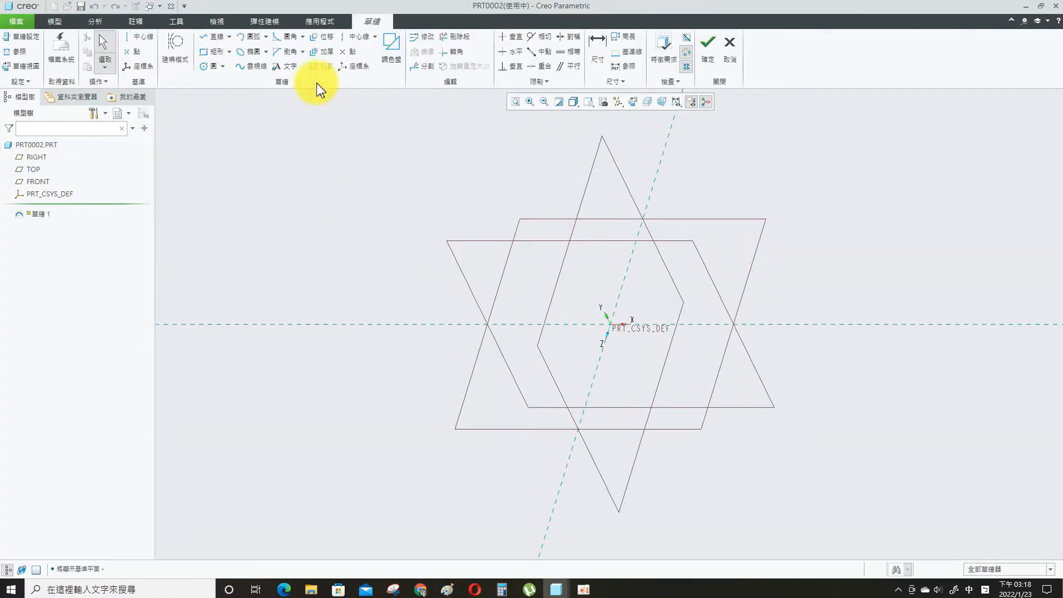
left_click(588, 103)
left_click(610, 216)
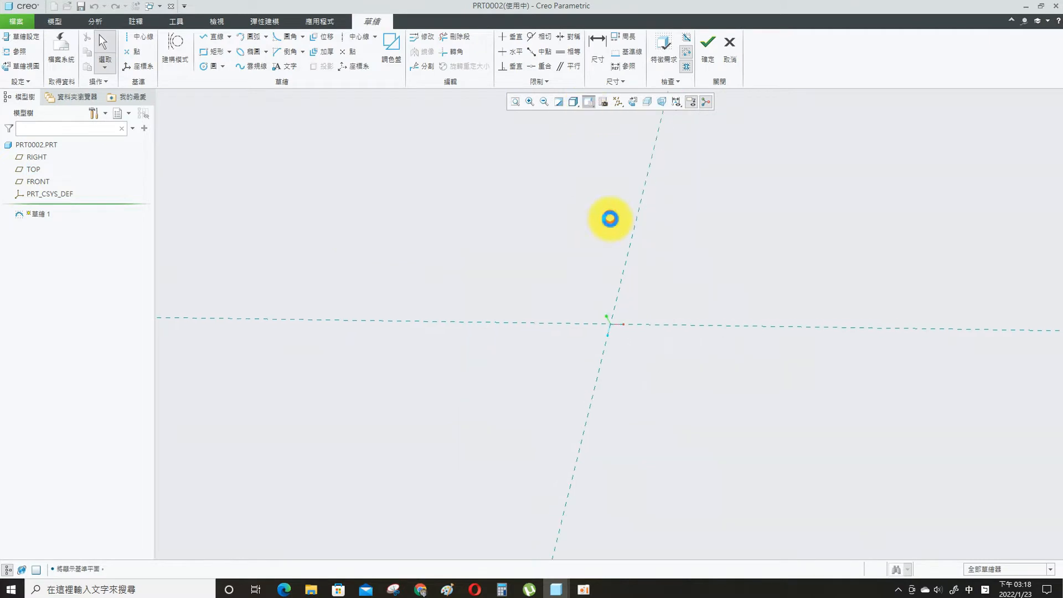
Sketch a circle centred on the origin, dimension its diameter as 45 mm, and finish the sketch.
left_click(205, 66)
left_click(672, 383)
left_click(598, 56)
type("45")
key("Return")
middle_click_drag(764, 338, 592, 306)
left_click(707, 42)
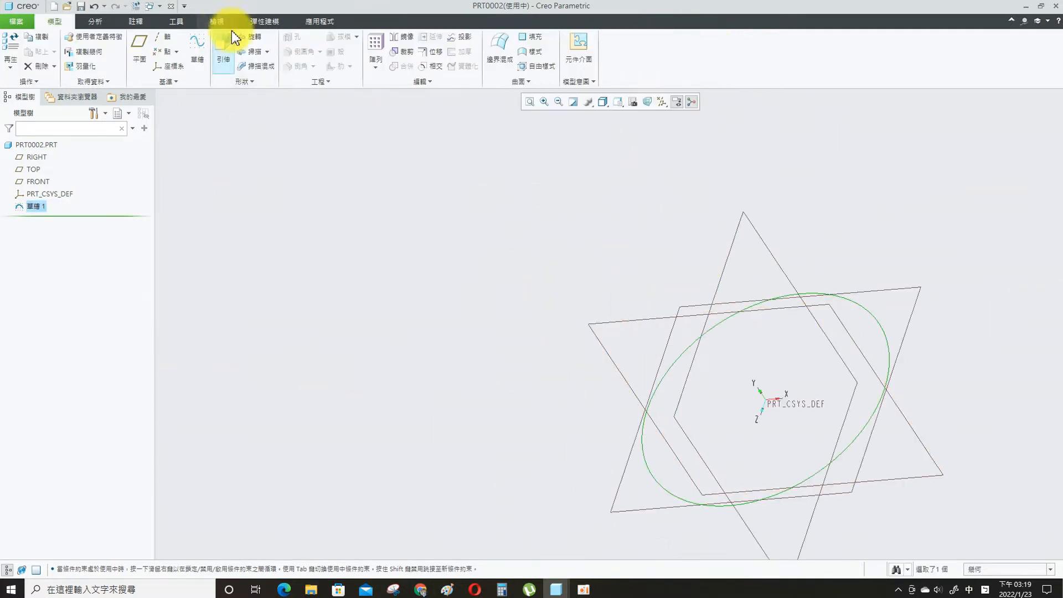
Extrude the circle into a solid 45 mm on the first side and 5 mm on the second side.
left_click(223, 42)
left_click(115, 83)
left_click(167, 146)
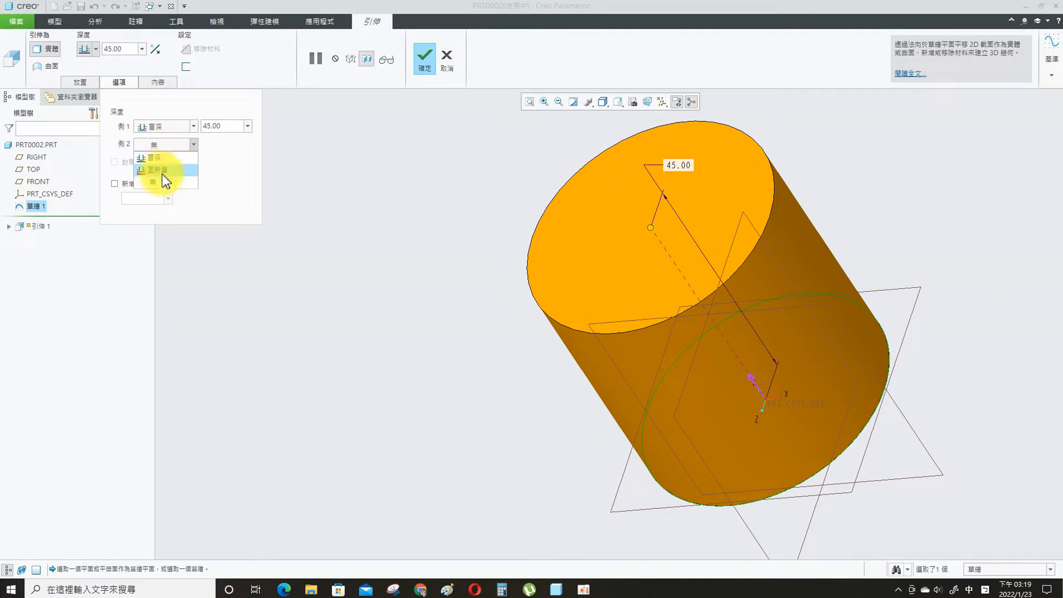
left_click(163, 161)
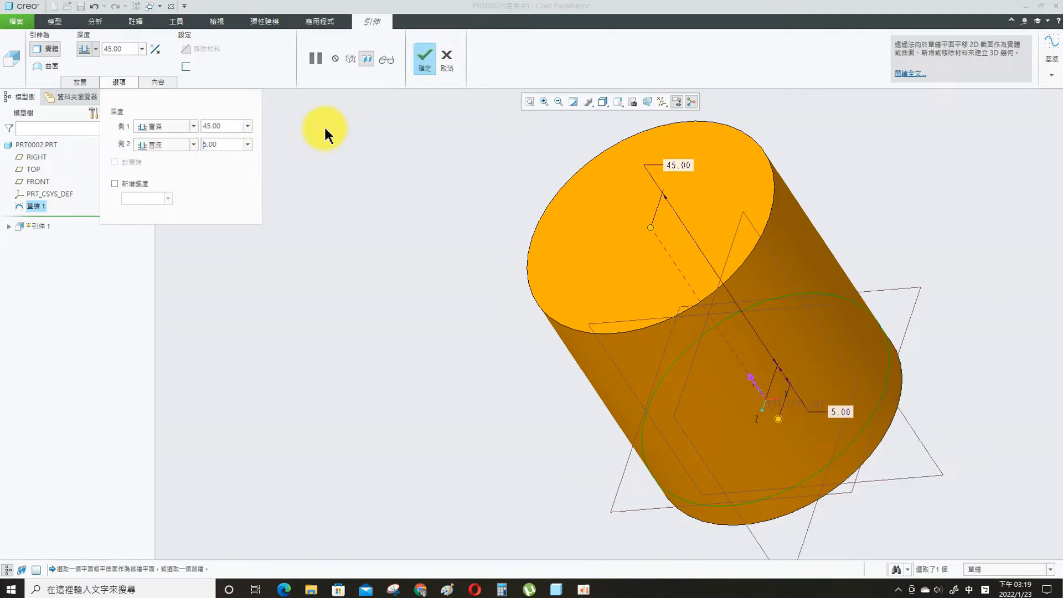
left_click(424, 56)
Display the model shaded with edges and open a new sketch on the TOP plane, viewed normal to it.
left_click(603, 102)
left_click(613, 128)
left_click(893, 289)
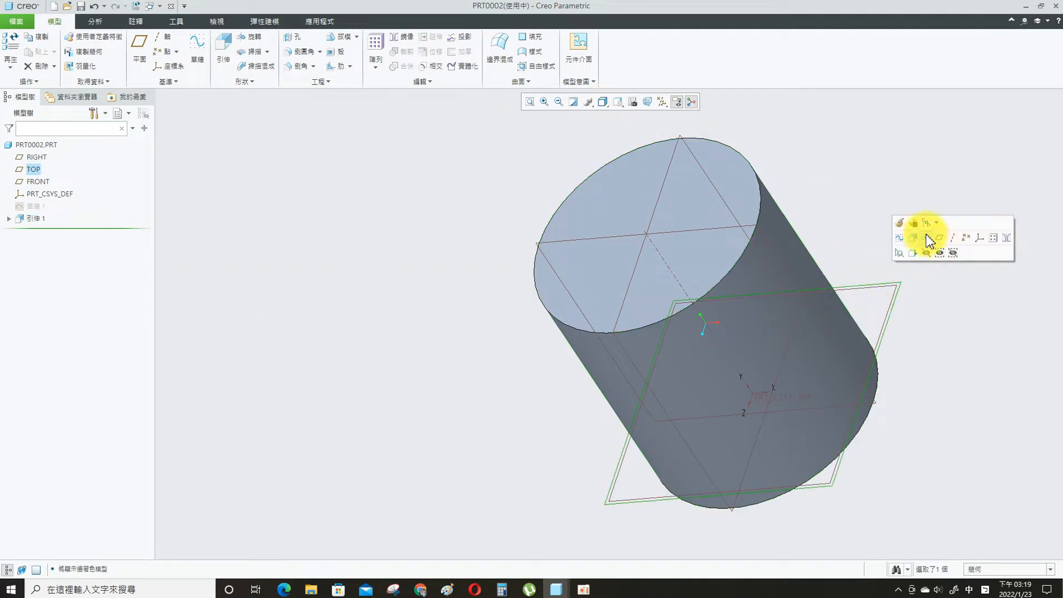
left_click(927, 238)
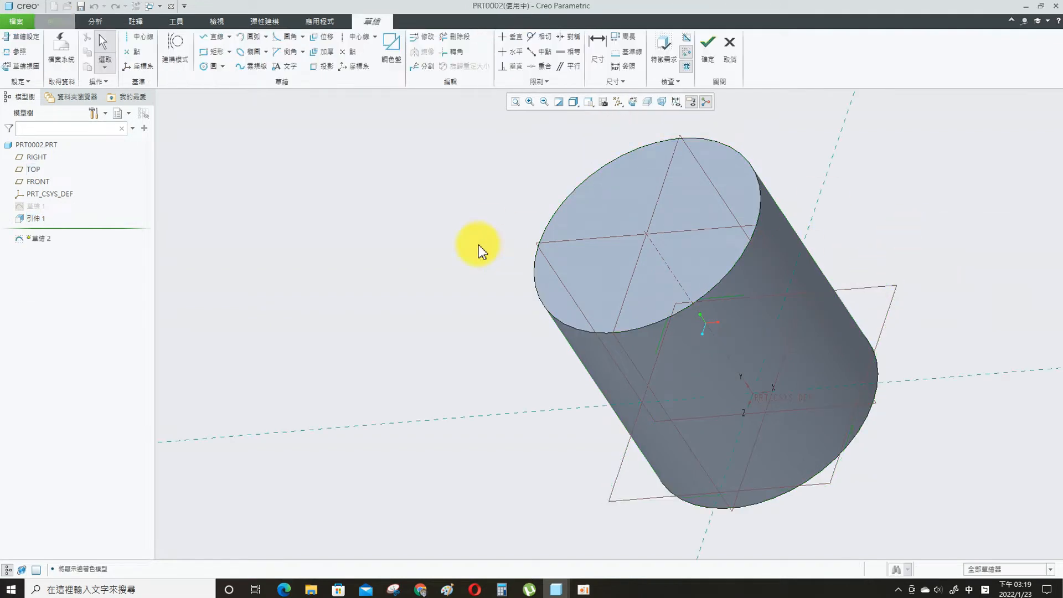
left_click(589, 102)
left_click(610, 214)
mouse_move(903, 490)
middle_mouse_down("shift")
mouse_move(814, 358)
mouse_move(823, 355)
middle_mouse_up("shift")
Sketch a circle about 24 mm in diameter on the horizontal axis beside the cylinder, with two horizontal tangent lines and a vertical line crossing them.
left_click(213, 66)
left_click(351, 312)
left_click(375, 375)
left_click(215, 36)
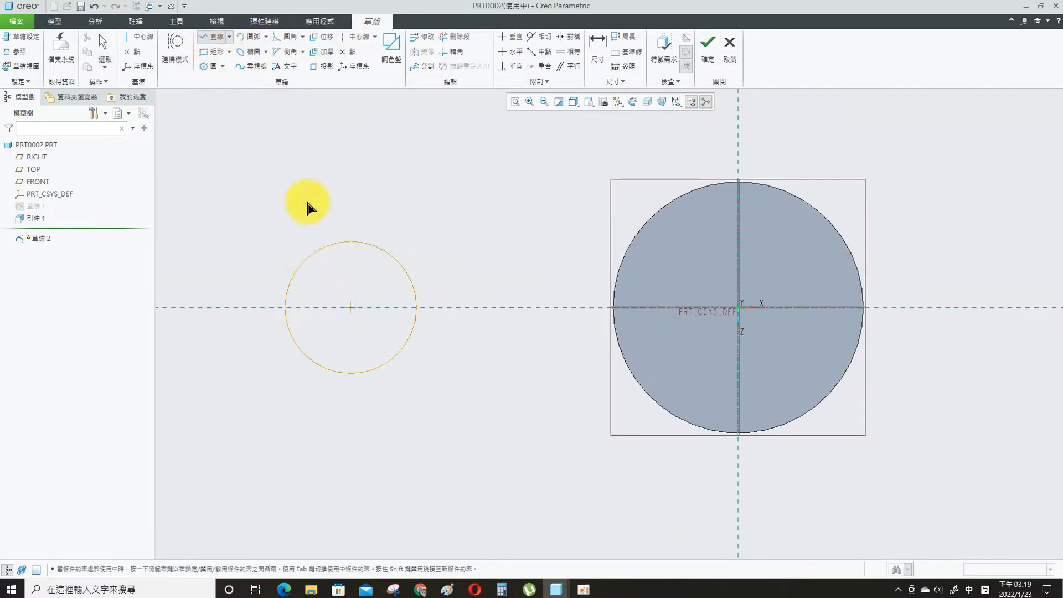
middle_click(382, 201)
left_click(214, 43)
middle_click(334, 329)
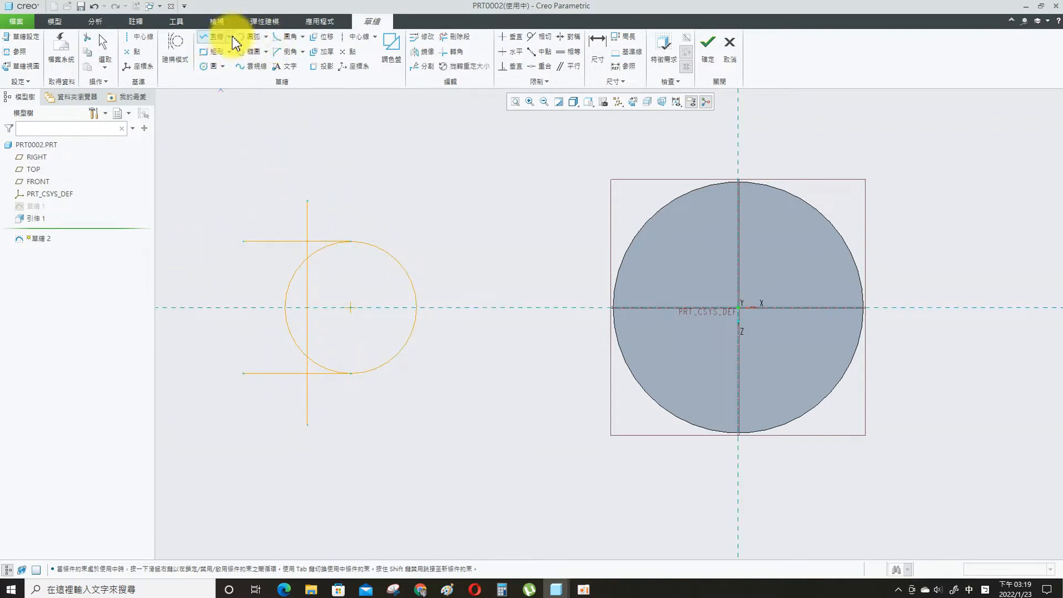
Dimension the distance between the vertical line and the circle's centre as 15 mm.
left_click(595, 38)
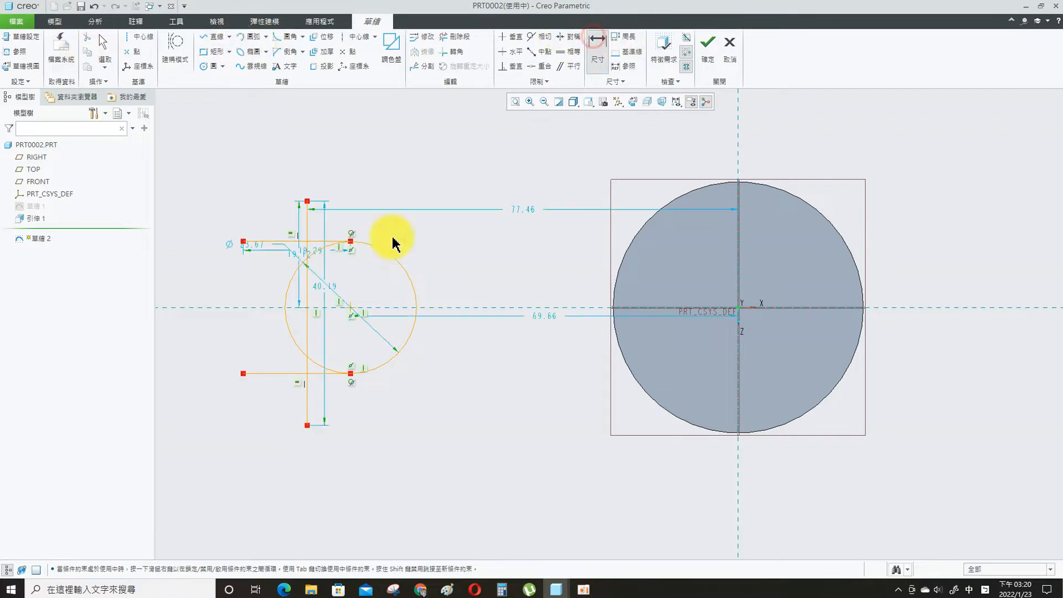
middle_click(367, 425)
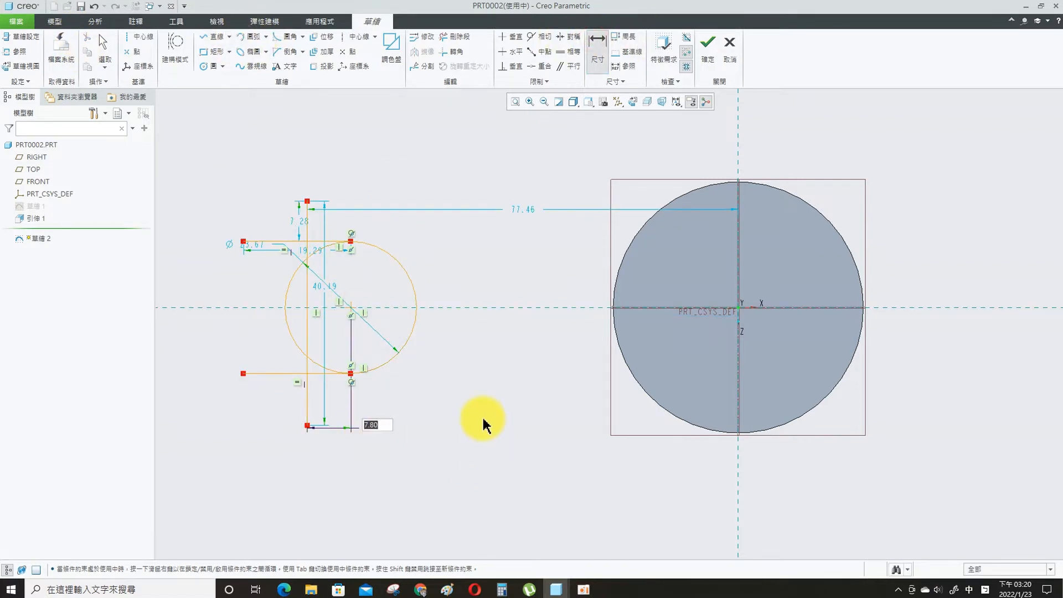
type("15")
key("Return")
Dimension the sketched circle's radius and set it to 17.5 mm.
middle_click(468, 238)
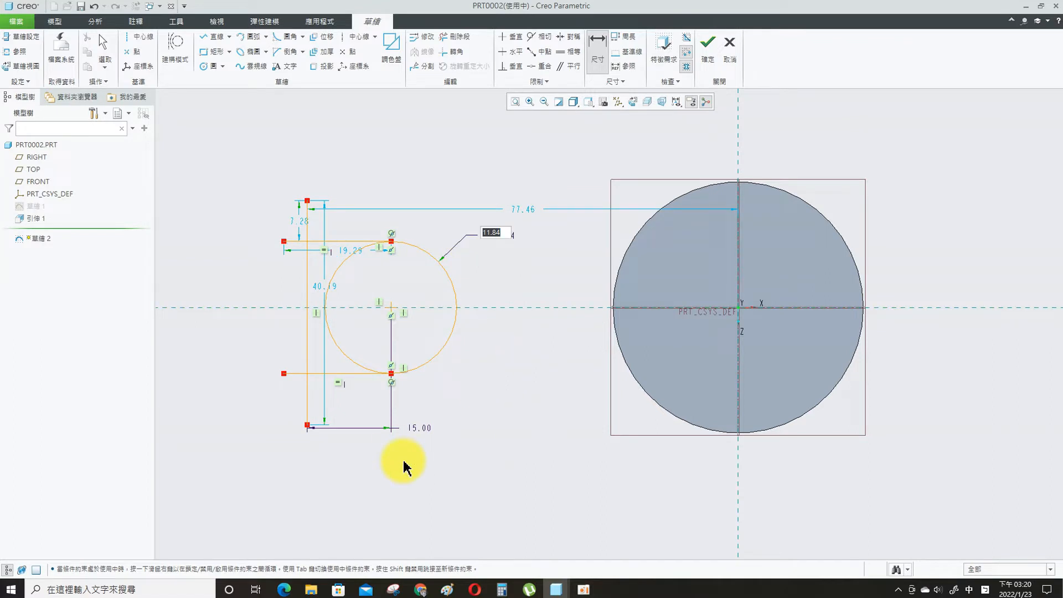
type("35")
key("Return")
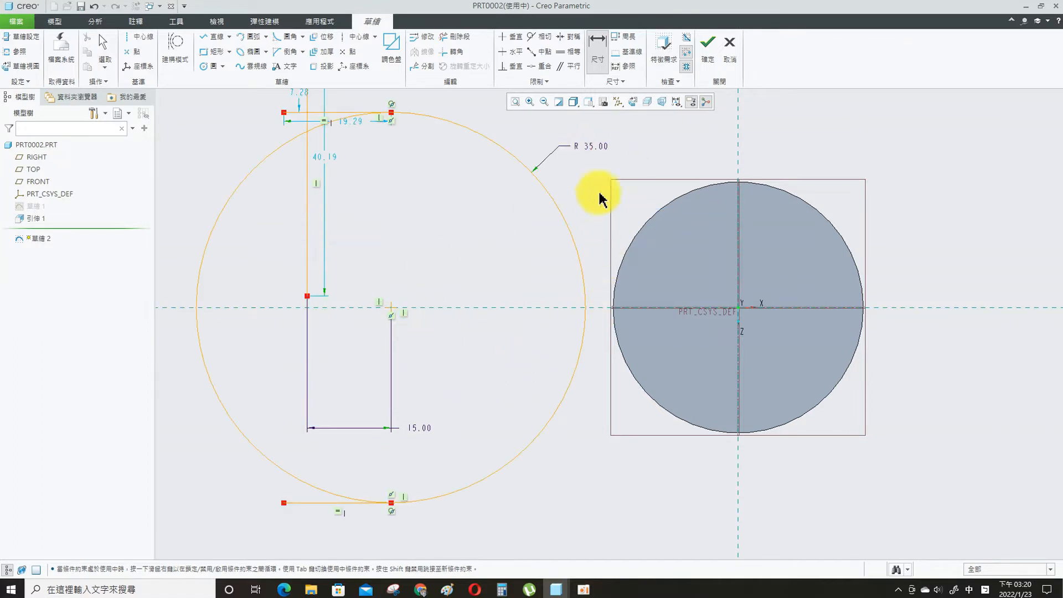
double_click(598, 148)
type("17")
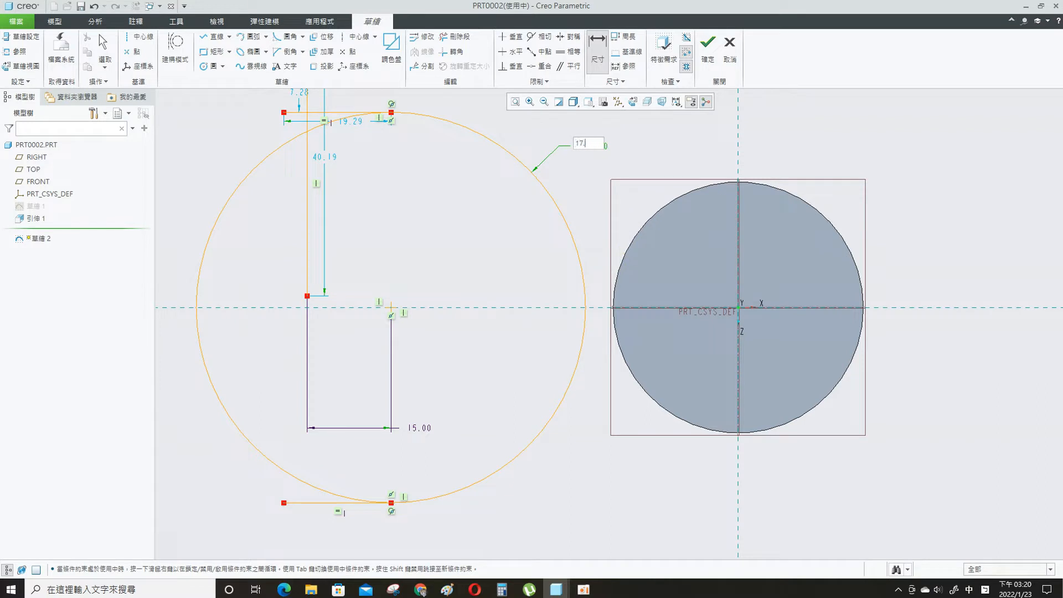
type(".5")
key("Return")
Dimension the horizontal distance from the circle's centre to the cylinder's vertical reference axis as 75 mm.
left_click(391, 310)
left_click(737, 320)
middle_click(518, 460)
type("75")
key("Return")
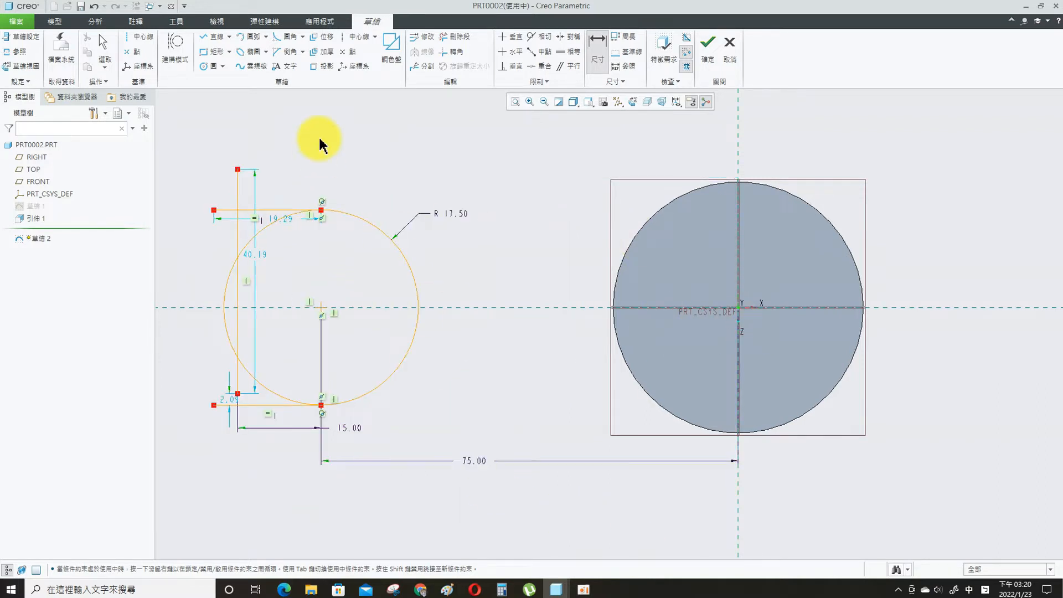
Trim the circle and lines into a closed D-shaped profile with a flat vertical side, and finish the sketch.
left_click(454, 36)
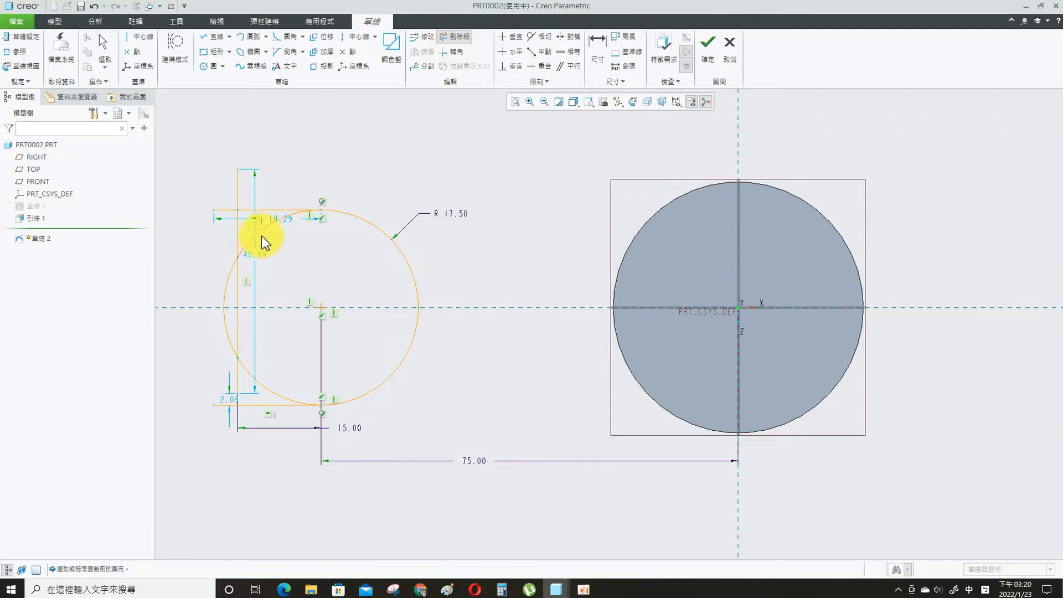
left_click(270, 222)
left_click(451, 51)
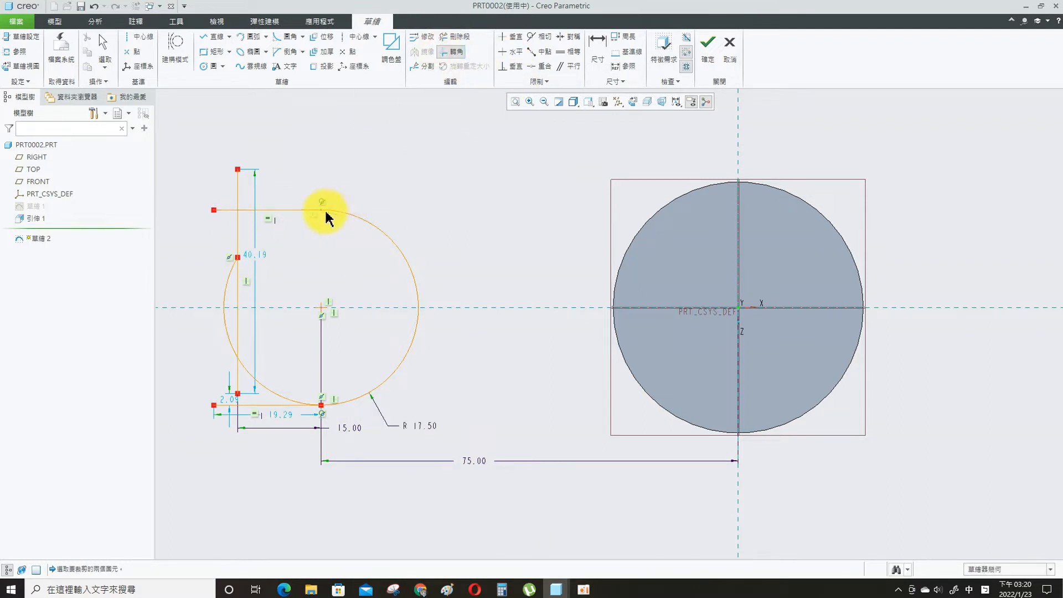
left_click(268, 393)
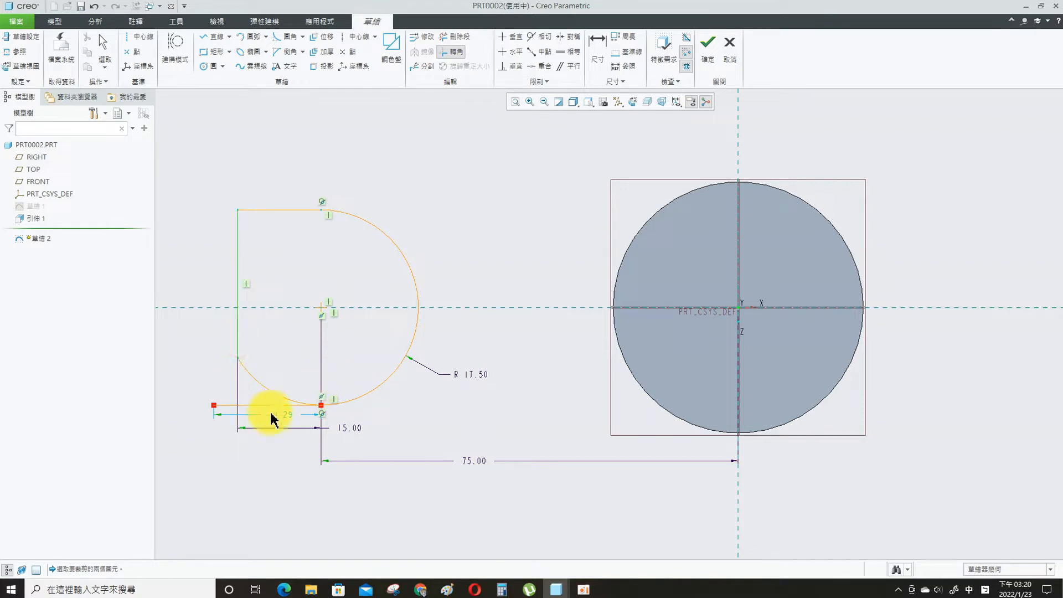
left_click(350, 406)
mouse_move(496, 228)
middle_mouse_down()
mouse_move(449, 227)
mouse_move(620, 327)
middle_mouse_up()
left_click(708, 49)
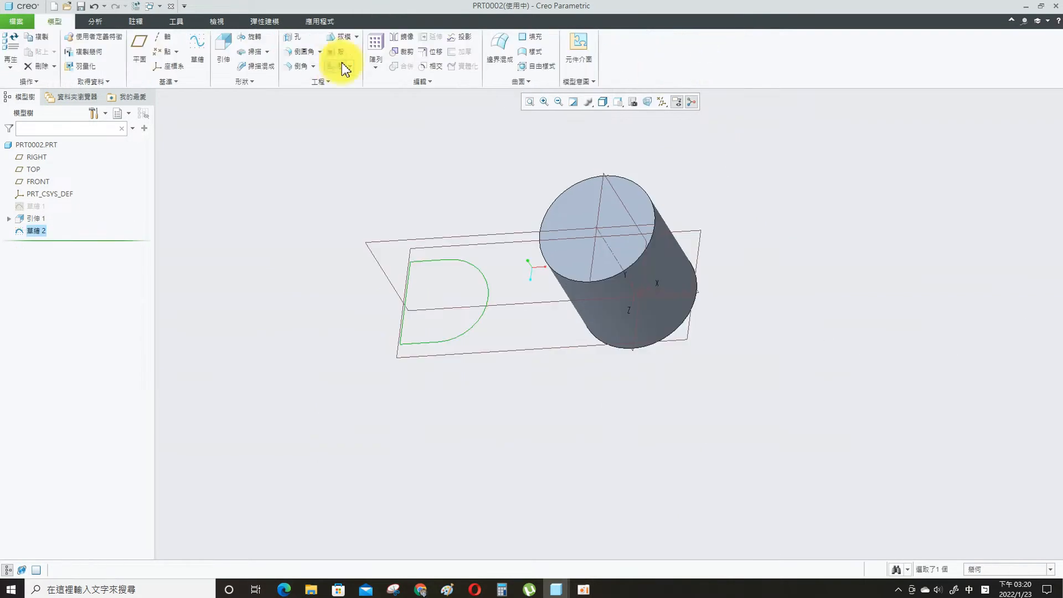
Extrude the D-shaped profile into a solid 15 mm on the first side and 5 mm on the second side.
left_click(220, 44)
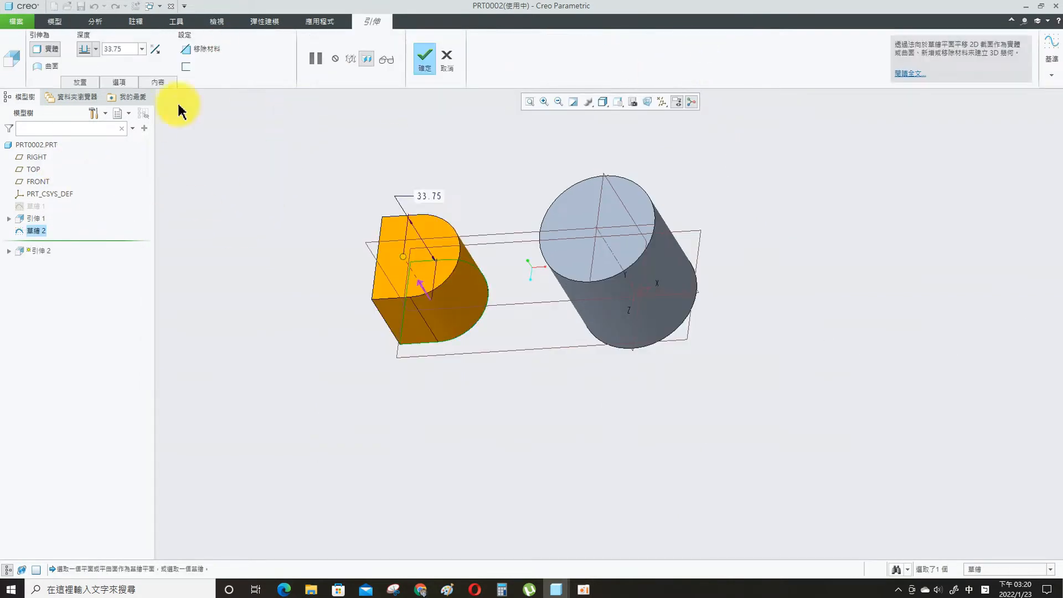
left_click(119, 82)
double_click(214, 127)
type("15")
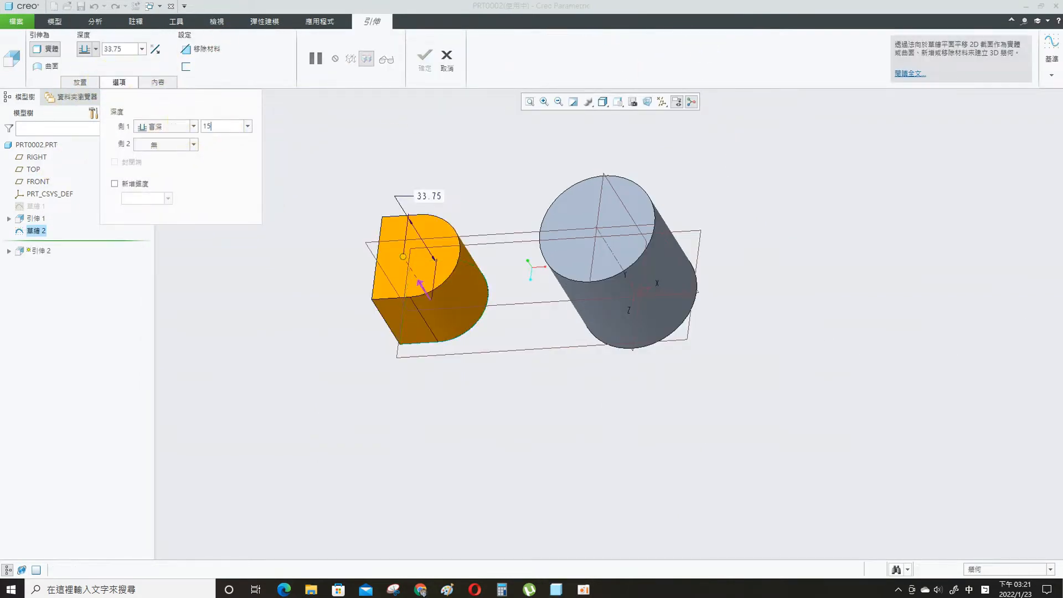
key("Return")
left_click(193, 145)
left_click(155, 170)
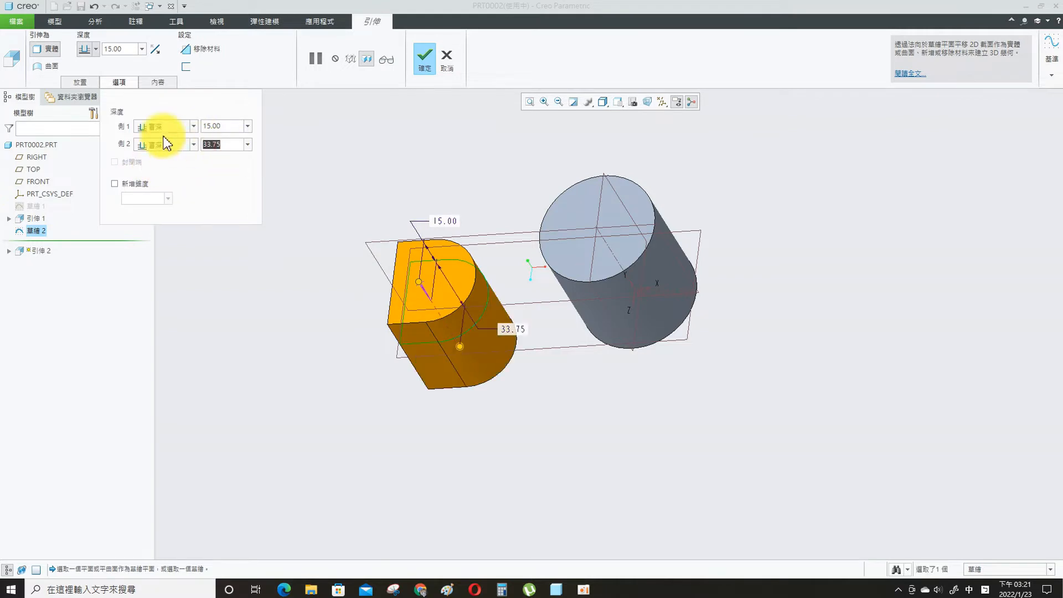
left_click(423, 57)
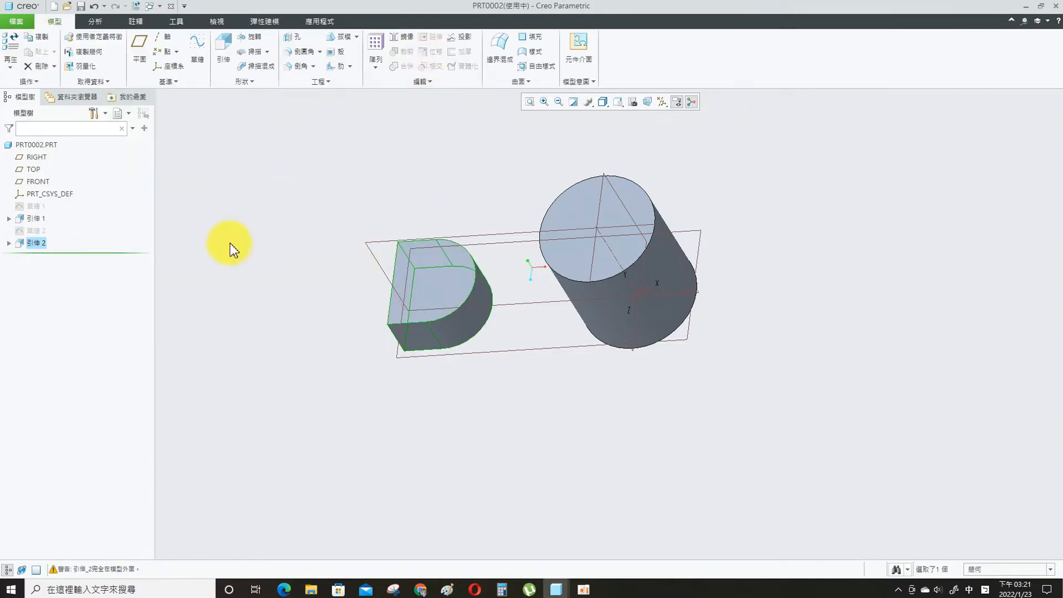
Open another sketch on the TOP plane and orient the view normal to it.
left_click(204, 54)
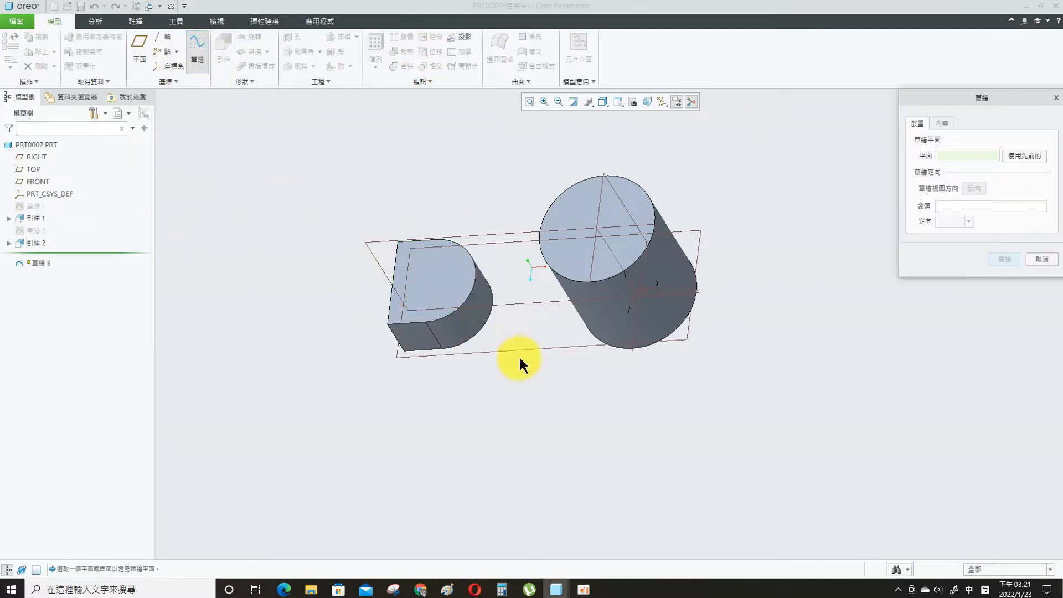
left_click(539, 347)
left_click(987, 260)
left_click(595, 105)
left_click(612, 214)
left_click(525, 348)
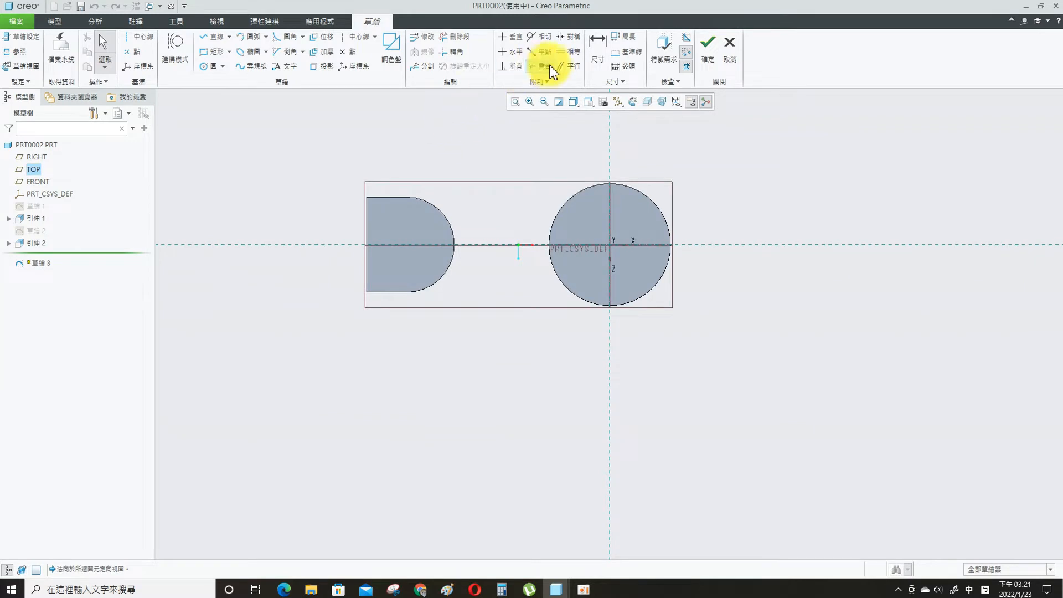
Project the D-shaped block's straight and curved edges and the cylinder's circular edge into the sketch.
left_click(322, 66)
left_click(401, 197)
left_click(431, 209)
left_click(561, 287)
left_click(1031, 77)
Draw two lines from the outer corners of the D-shaped block's flat side, extending past the cylinder on either side.
mouse_move(773, 200)
middle_mouse_down()
mouse_move(743, 109)
mouse_move(736, 118)
middle_mouse_up()
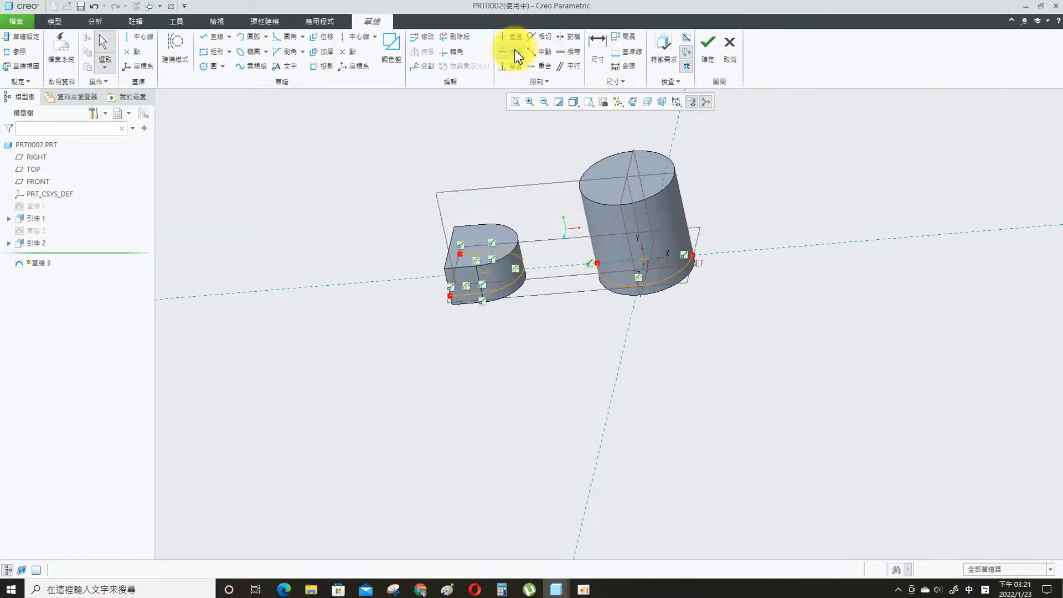
left_click(214, 36)
left_click(777, 327)
middle_click(777, 327)
left_click(460, 254)
left_click(798, 177)
middle_click(799, 177)
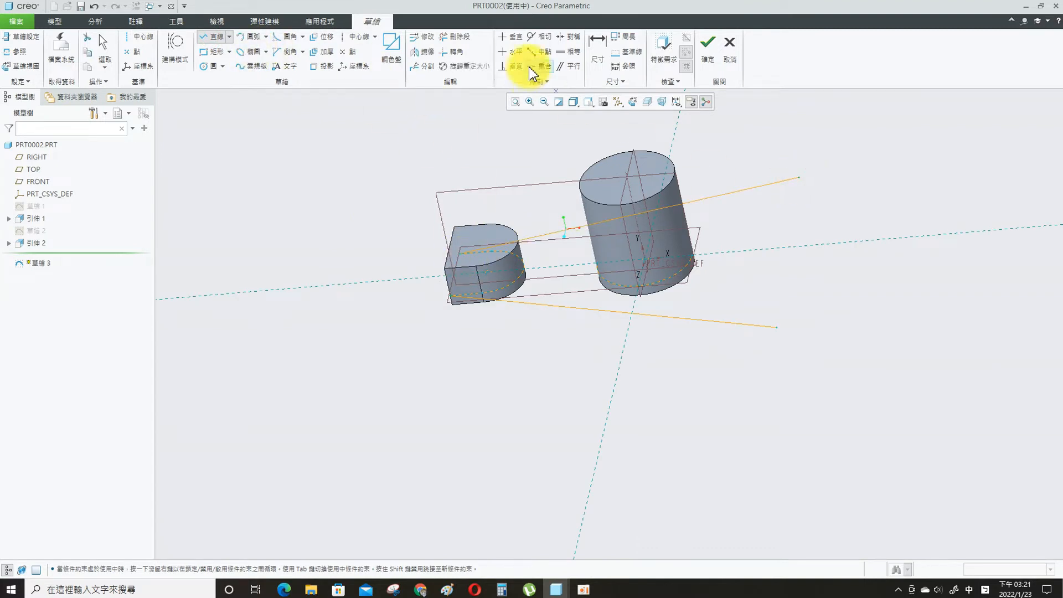
View the sketch straight on and make both slanted lines tangent to the cylinder's projected circle.
left_click(588, 103)
left_click(600, 209)
left_click(477, 235)
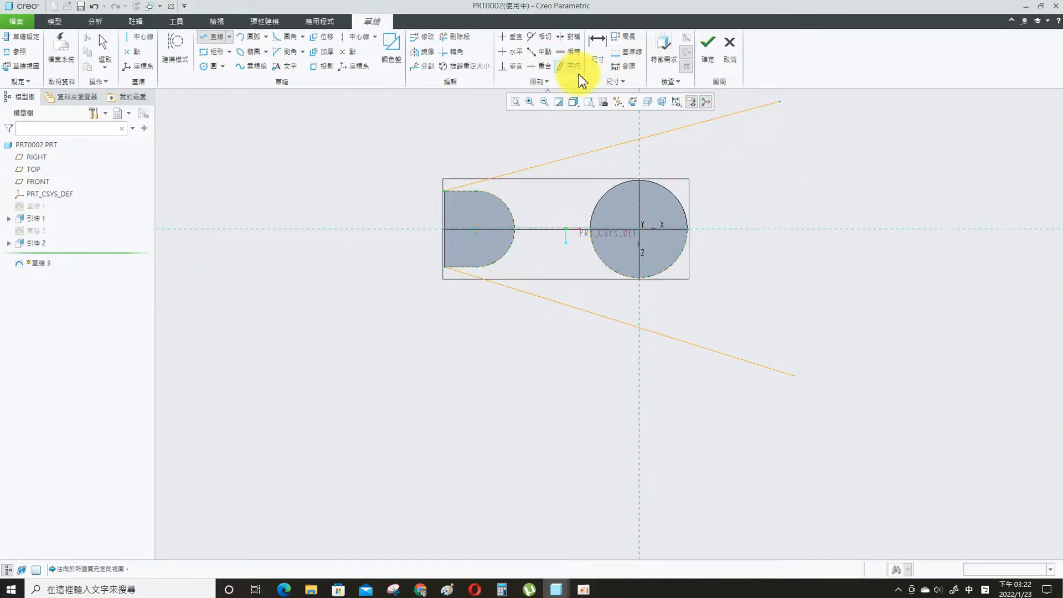
left_click(540, 36)
left_click(670, 198)
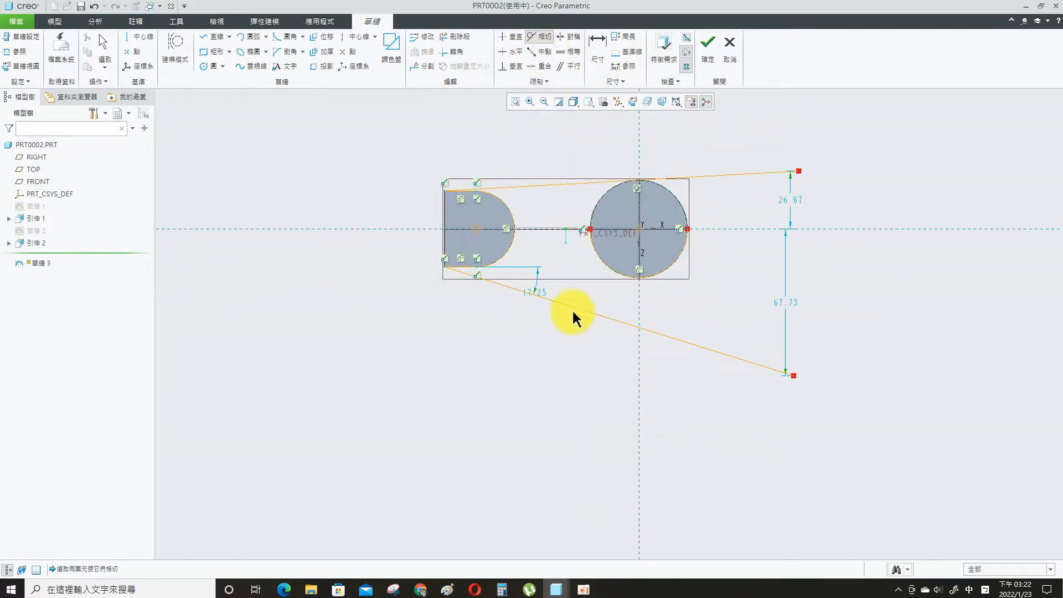
left_click(679, 276)
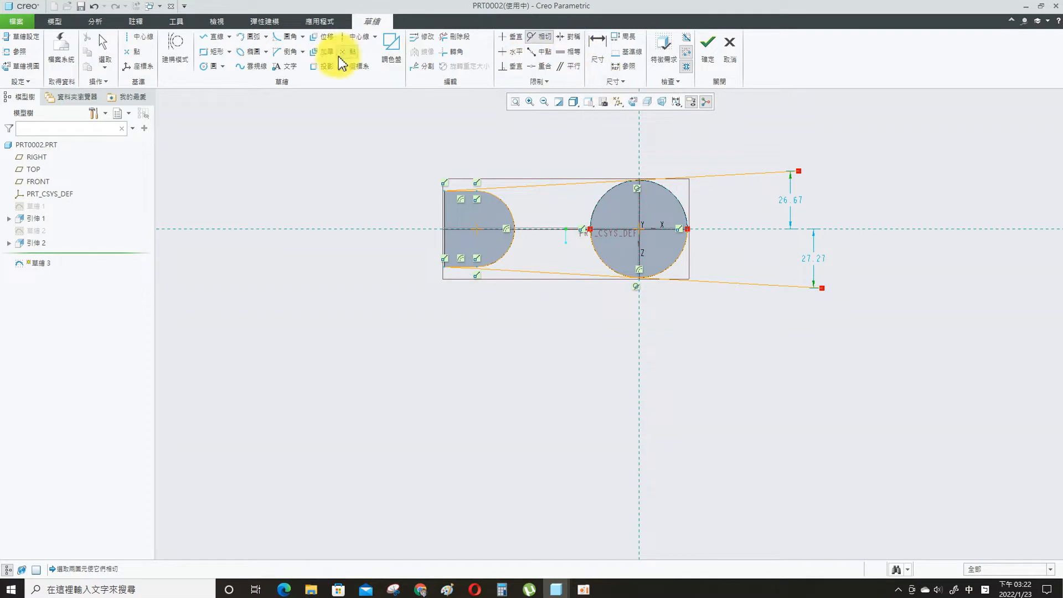
Trim the two tangent lines to corners with the cylinder's arc to close the web profile, and finish the sketch.
left_click(451, 52)
left_click(597, 187)
left_click(578, 273)
middle_click_drag(578, 314, 571, 277)
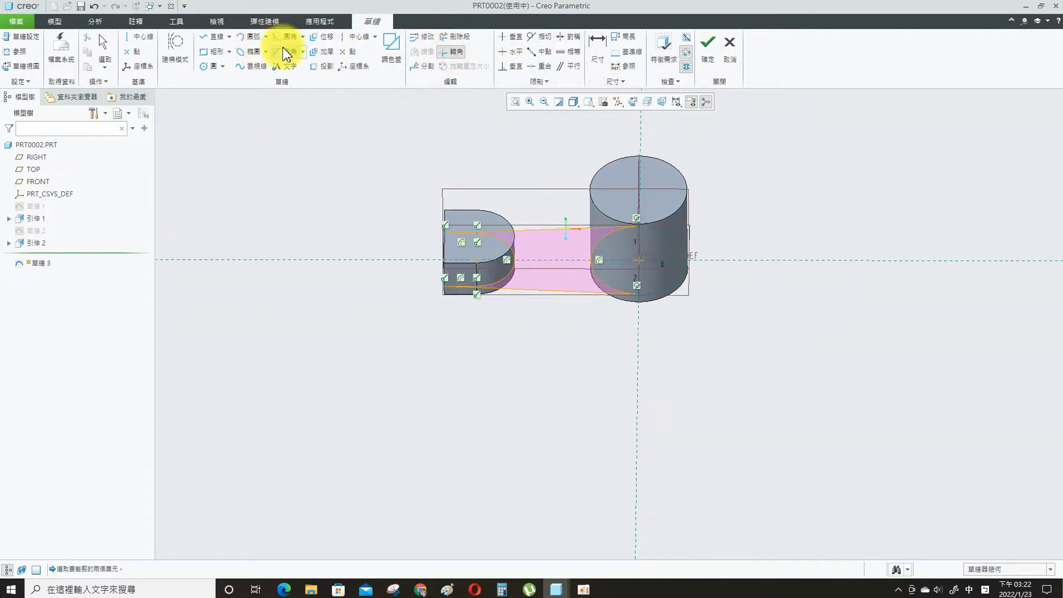
left_click(708, 42)
Extrude the web profile 10 mm between the D-shaped block and the cylinder.
left_click(230, 53)
left_click(123, 50)
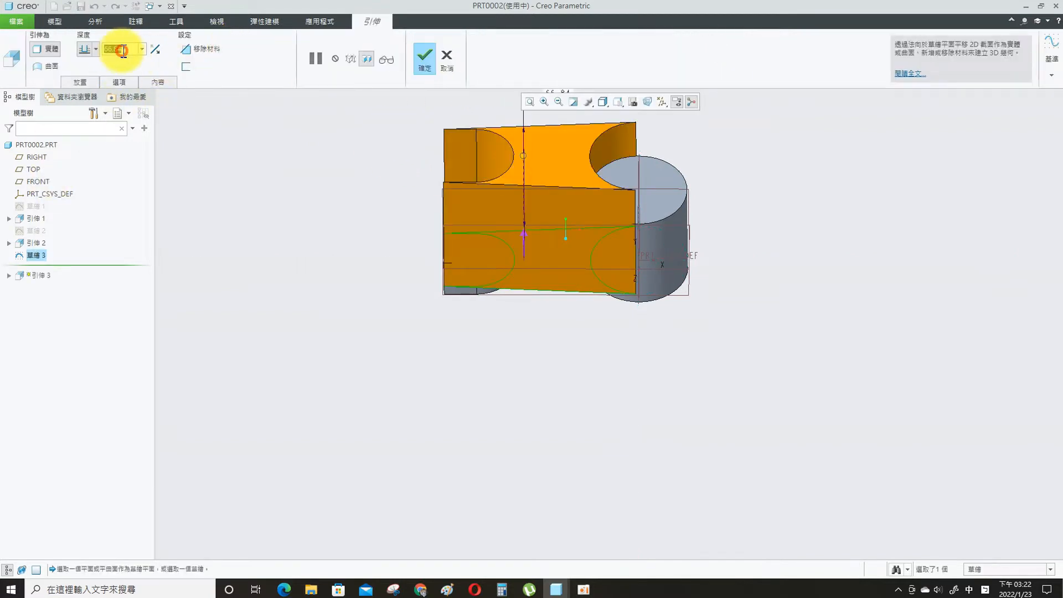
type("10")
key("Return")
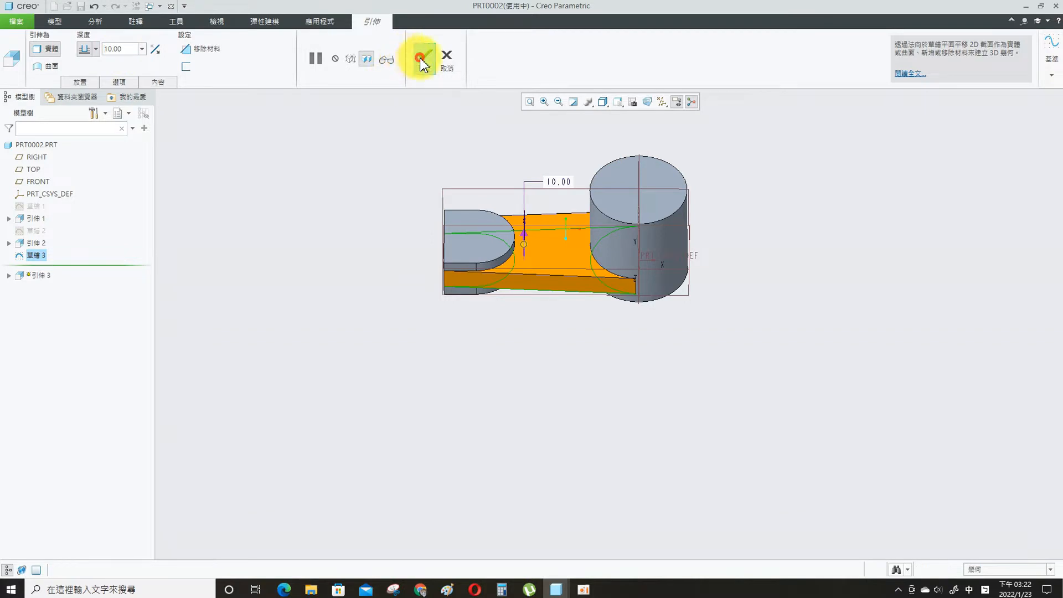
left_click(423, 56)
Start a sketch on the D-shaped block's upper face and view it straight on.
middle_click_drag(593, 263, 626, 252)
left_click(497, 234)
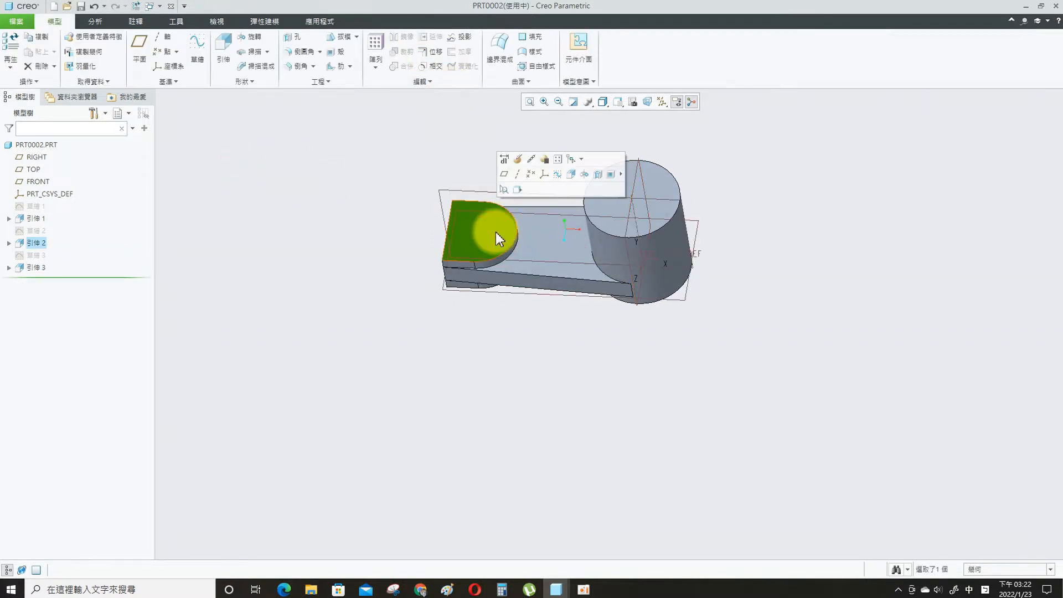
left_click(556, 172)
left_click(592, 104)
left_click(614, 217)
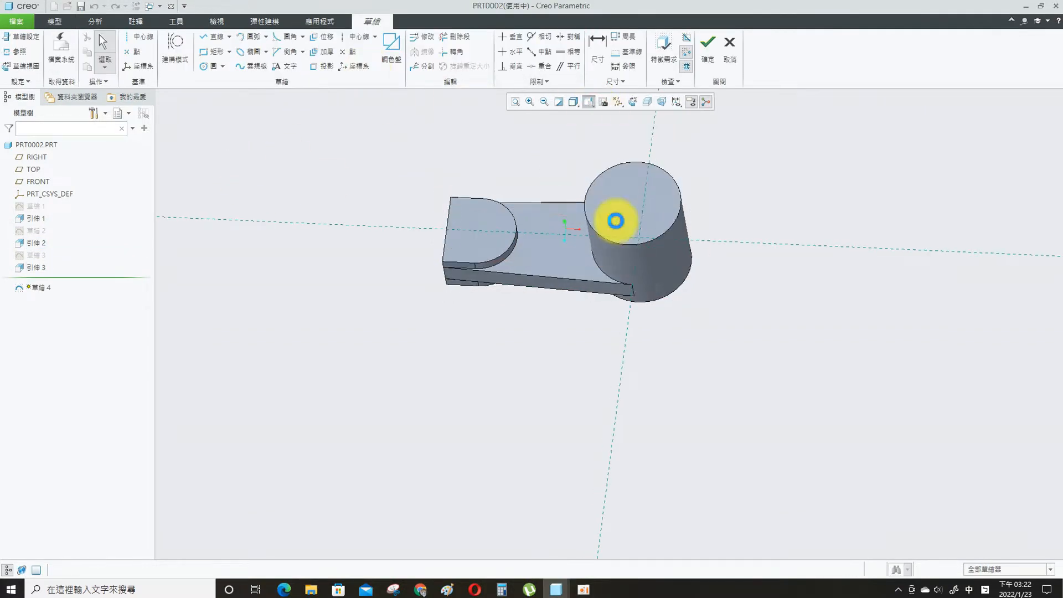
scroll(490, 188, "down", 3)
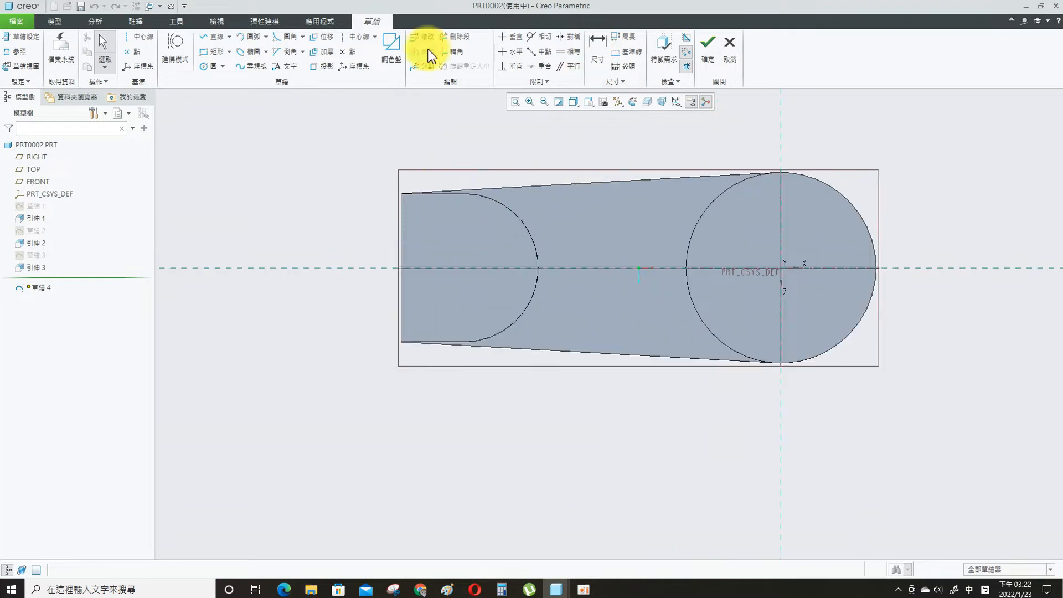
Draw two horizontal lines about 22 mm and 18 mm long from the block's flat edge, one on each side of the centre line.
left_click(215, 40)
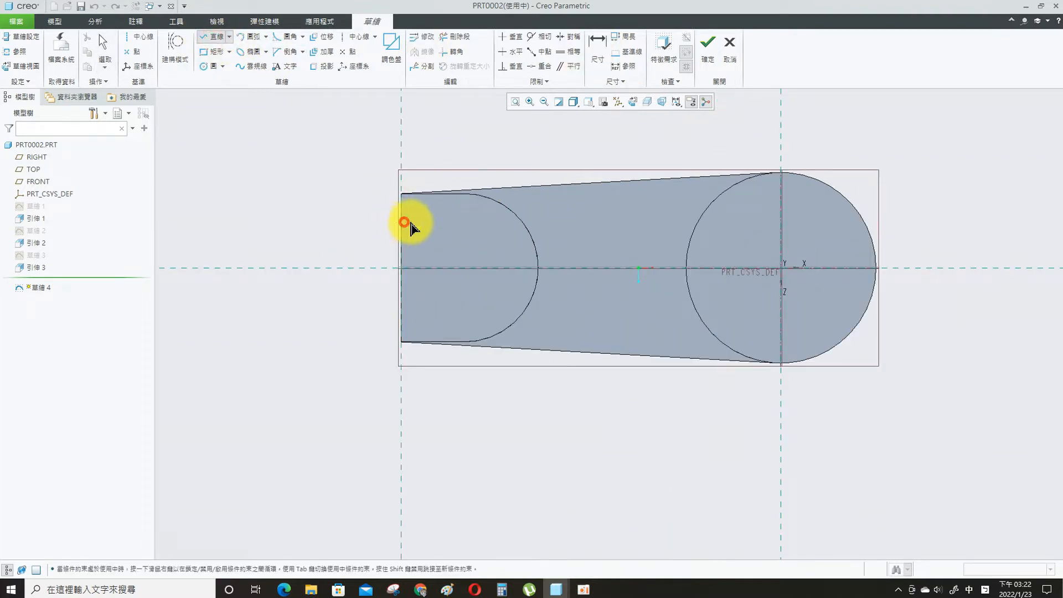
left_click(404, 222)
left_click(496, 222)
middle_click(470, 233)
left_click(405, 315)
left_click(490, 315)
middle_click(478, 317)
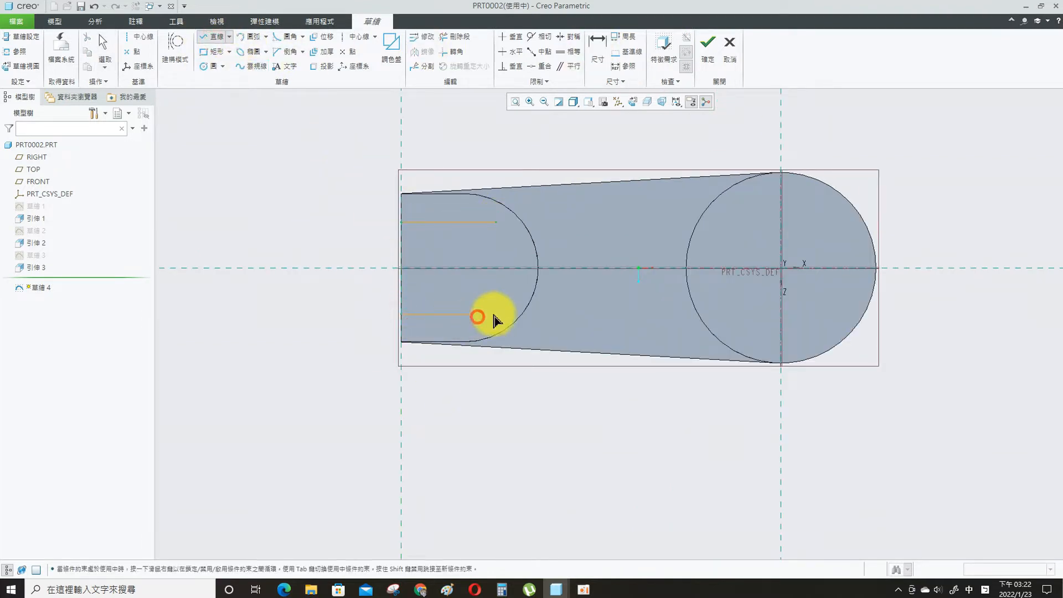
Draw a circle about 11 mm in diameter on the centre line between the two lines and project the block's flat edge into the sketch.
left_click(205, 67)
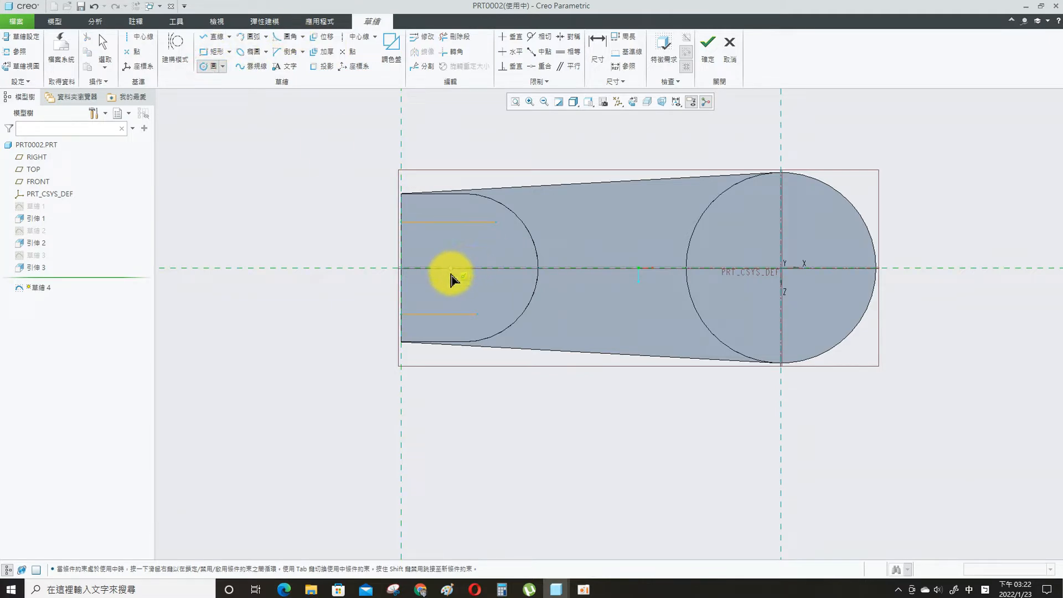
mouse_move(487, 274)
middle_mouse_down()
mouse_move(475, 162)
mouse_move(458, 259)
middle_mouse_up()
left_click(465, 271)
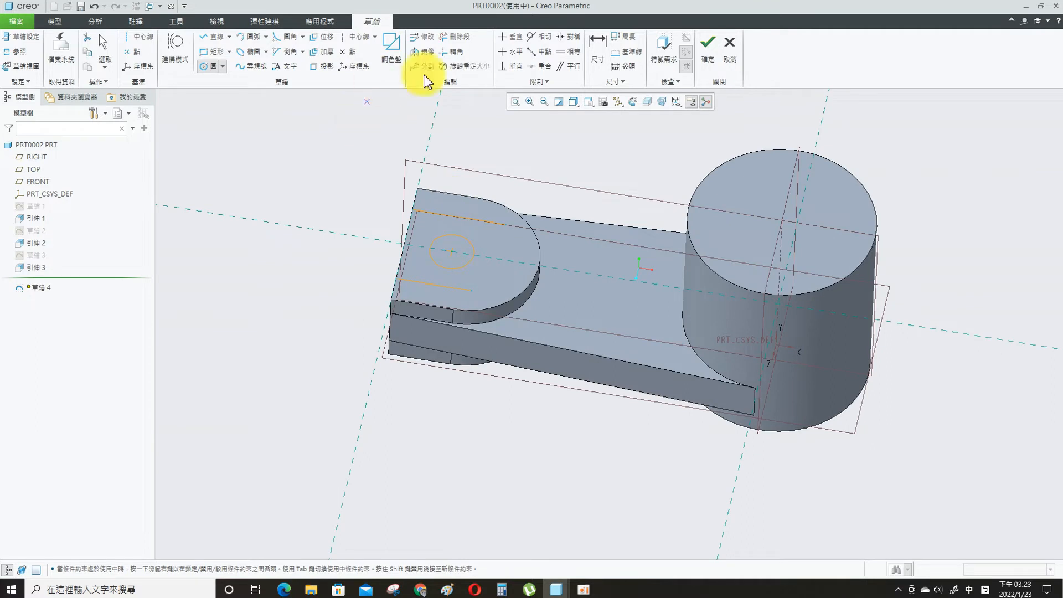
left_click(322, 66)
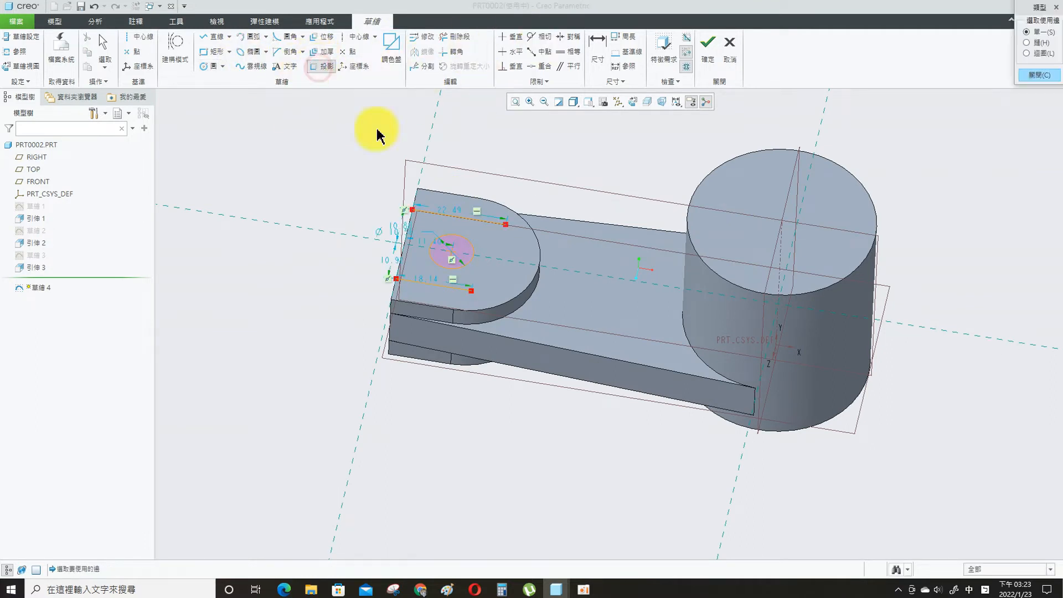
left_click(438, 206)
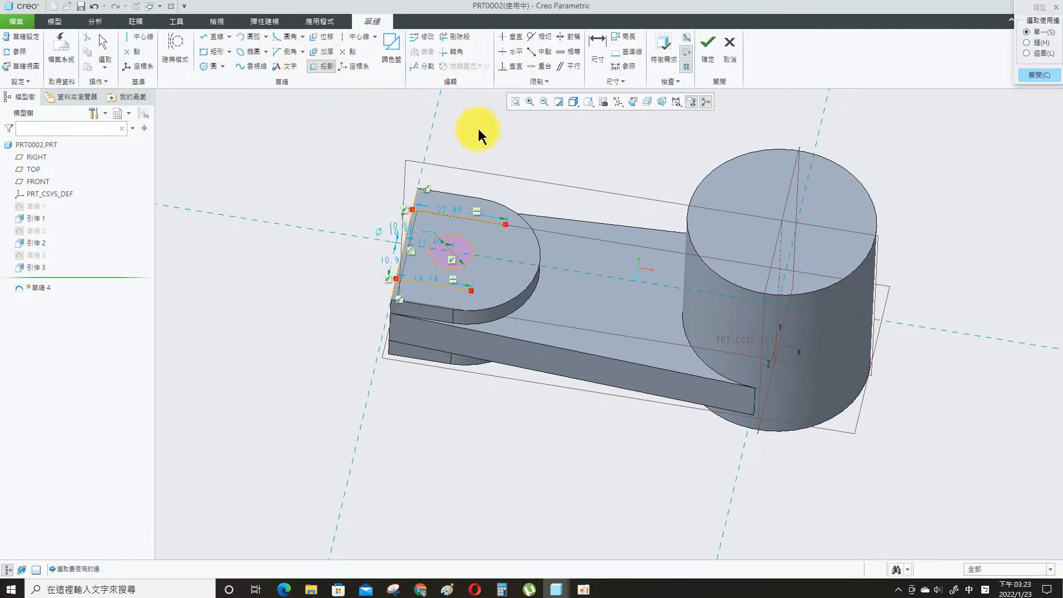
Dimension the circle's radius as 15 mm.
left_click(597, 44)
left_click(471, 236)
middle_click(560, 153)
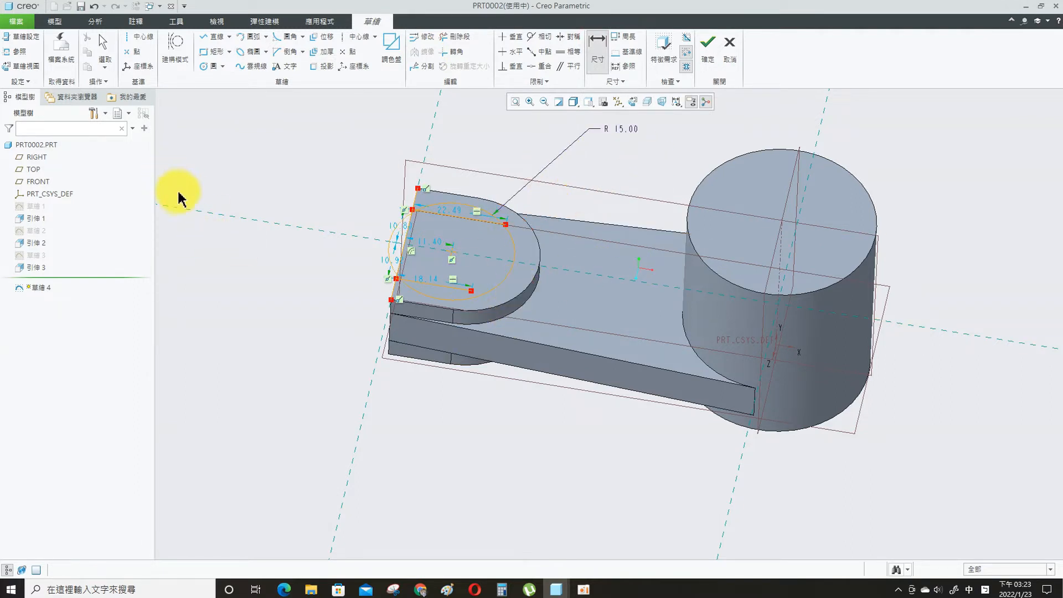
View the sketch straight on and set the distance from the block's flat edge to the circle's centre to 15 mm.
left_click(573, 102)
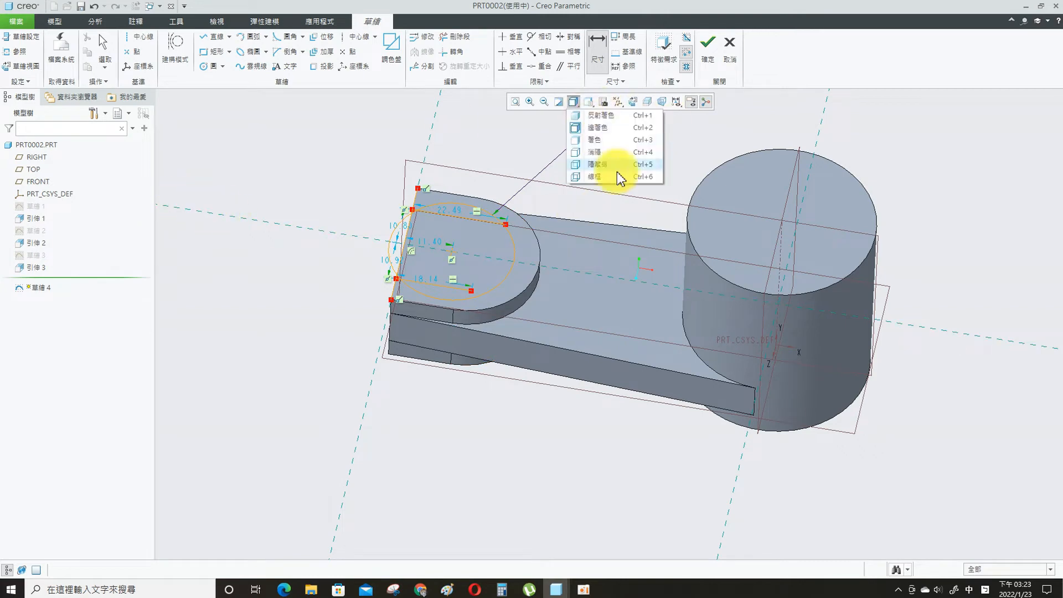
left_click(591, 105)
left_click(593, 105)
left_click(621, 216)
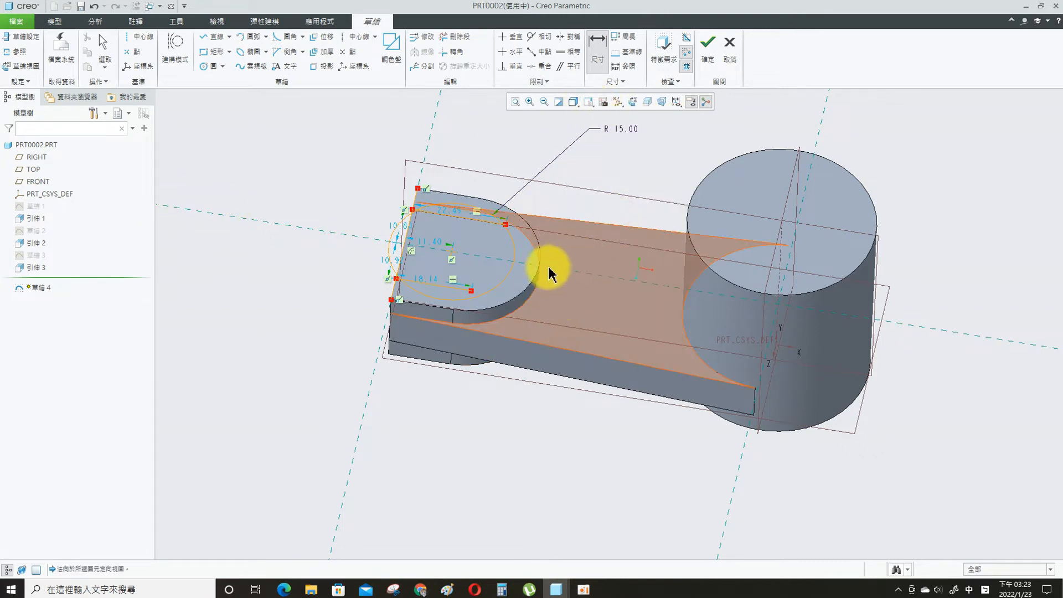
left_click(519, 261)
double_click(430, 256)
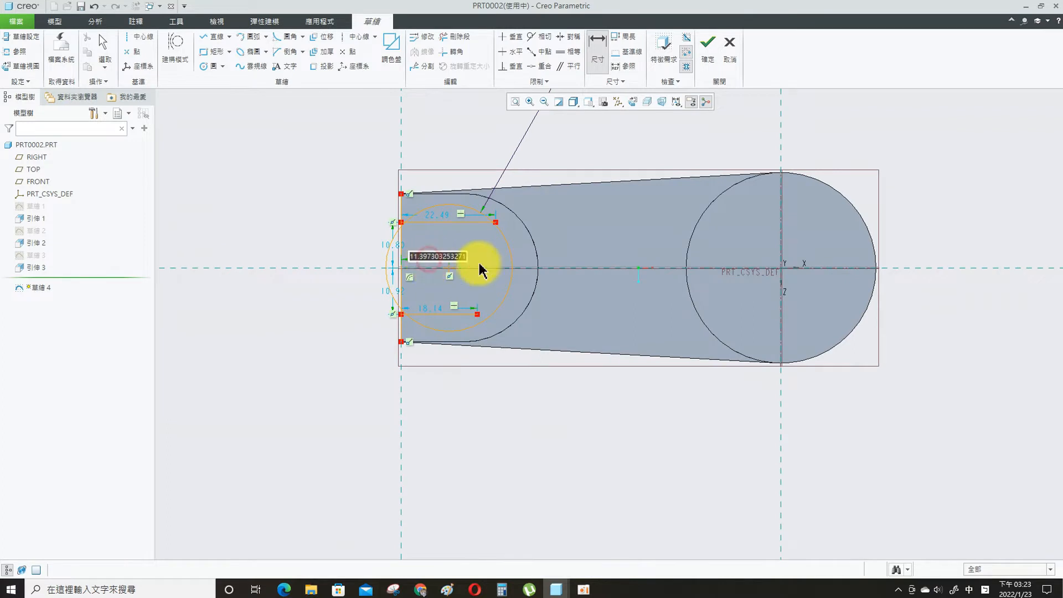
type("1")
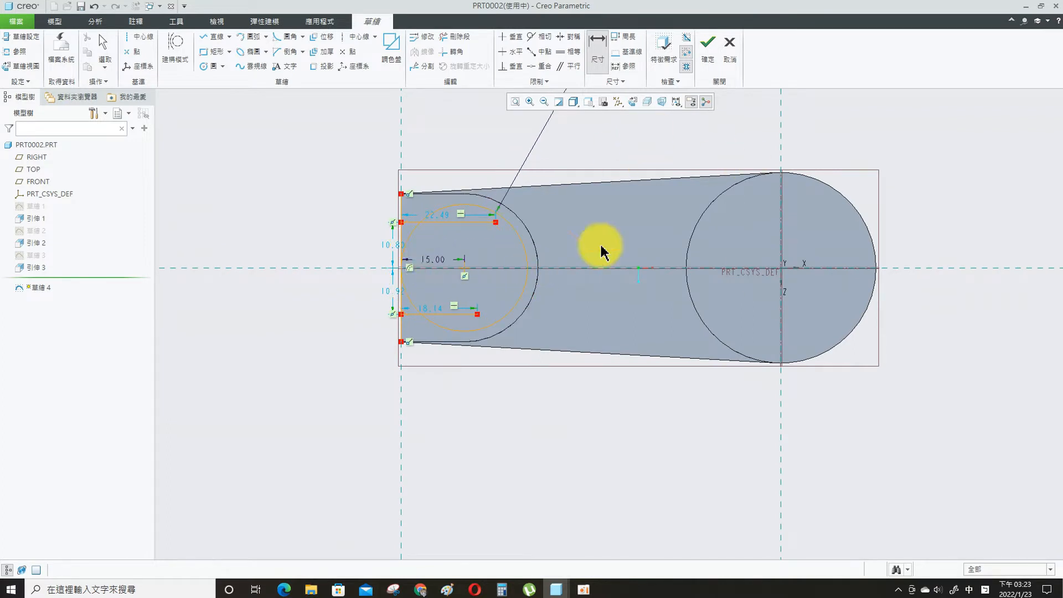
Set the circle's radius to 7.5 mm.
scroll(646, 151, "up", 2)
scroll(647, 152, "up", 2)
scroll(720, 158, "down", 2)
mouse_move(681, 143)
middle_mouse_down("ctrl")
mouse_move(665, 179)
mouse_move(664, 147)
mouse_move(622, 213)
middle_mouse_up("ctrl")
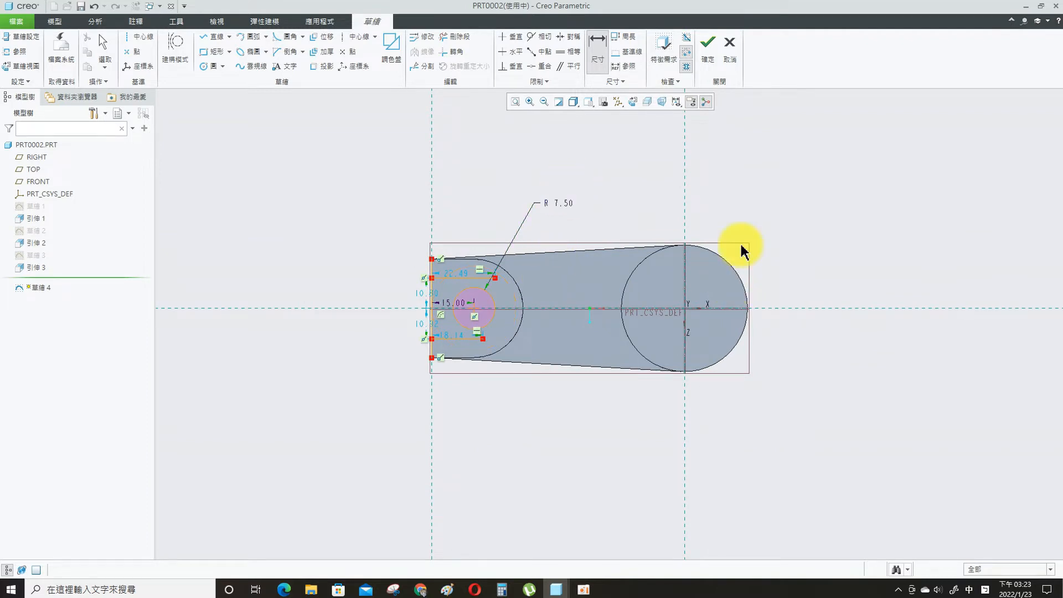
Make both horizontal lines tangent to the circle.
scroll(491, 288, "down", 4)
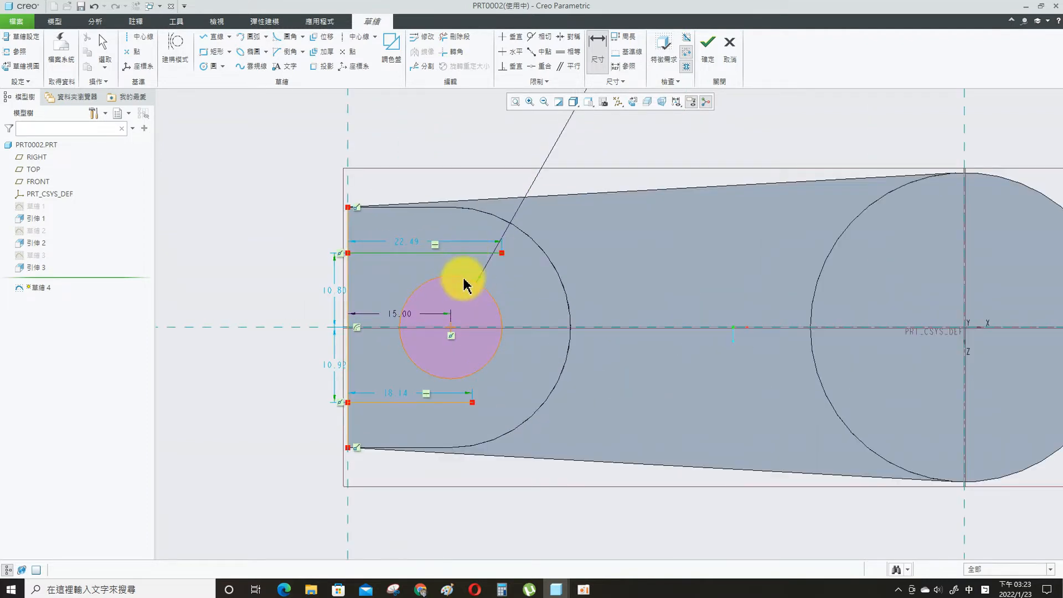
left_click(538, 36)
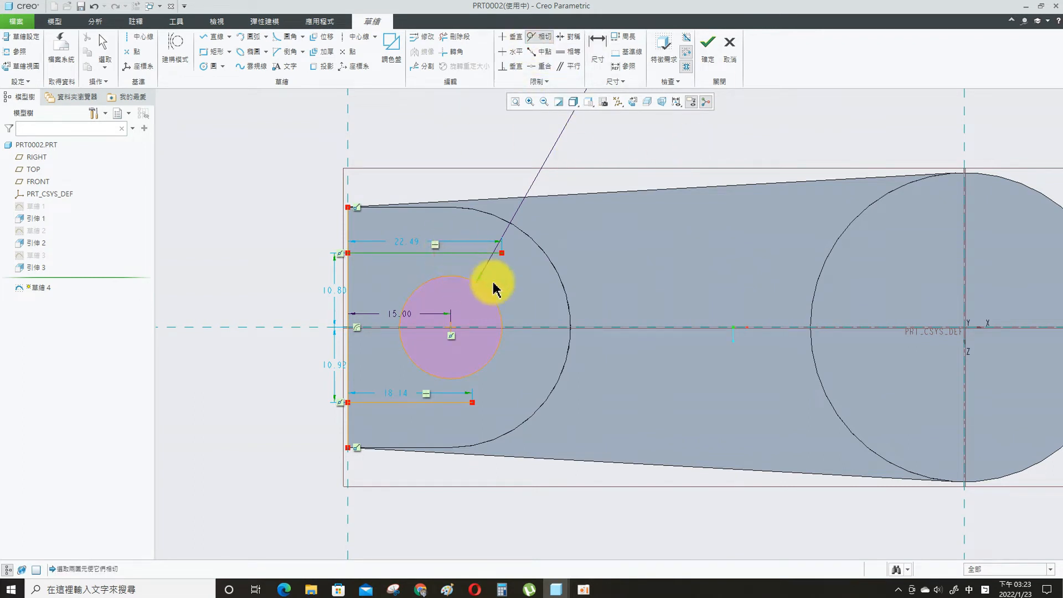
left_click(471, 285)
left_click(398, 404)
left_click(467, 380)
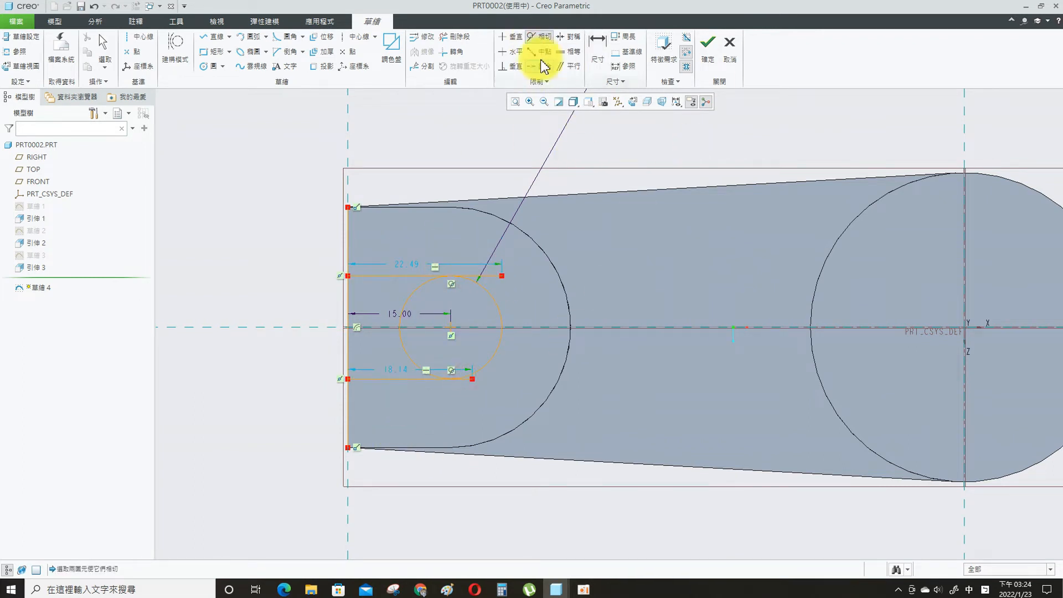
Delete the projected edge segments outside the two lines and the half of the circle nearest the flat edge.
left_click(451, 40)
scroll(489, 280, "down", 2)
left_click(261, 236)
left_click(262, 475)
left_click(351, 403)
Trim both horizontal lines to corners with the arc to close the U-shaped slot profile, and finish the sketch.
left_click(451, 52)
left_click(342, 280)
left_click(437, 282)
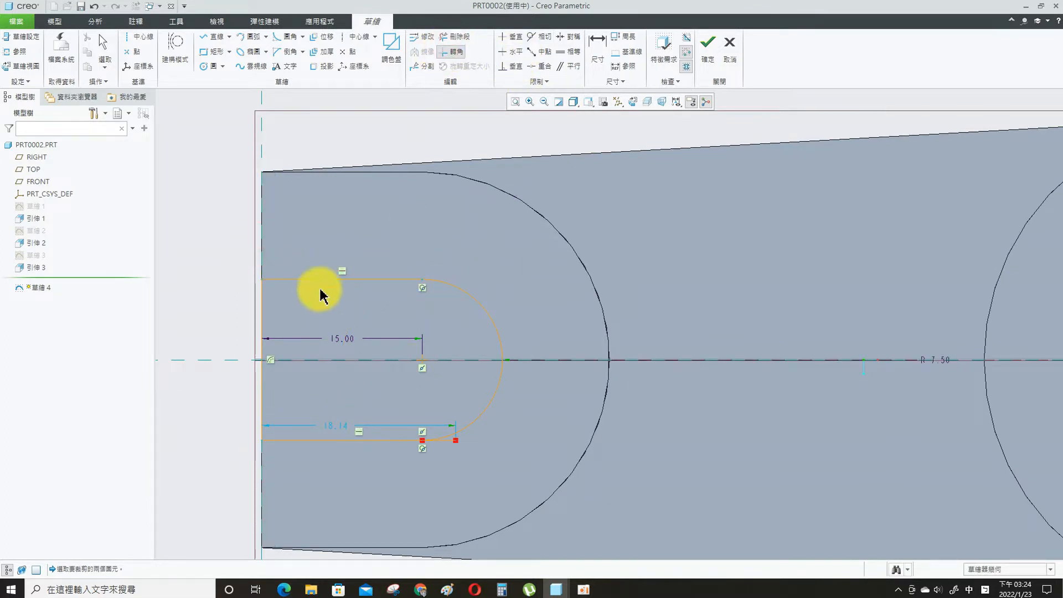
middle_click_drag(266, 309, 392, 411)
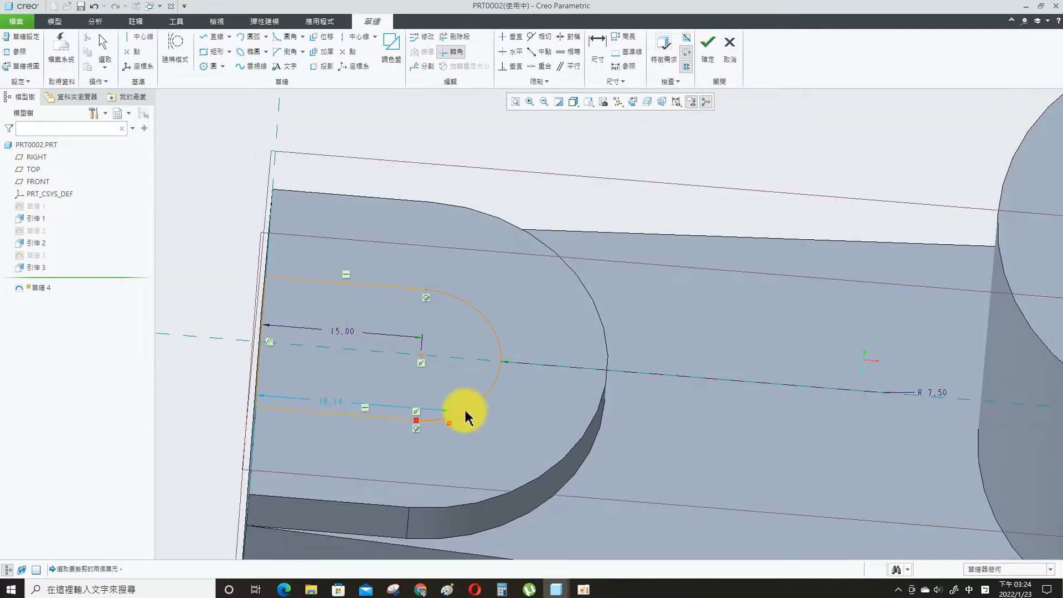
left_click(390, 418)
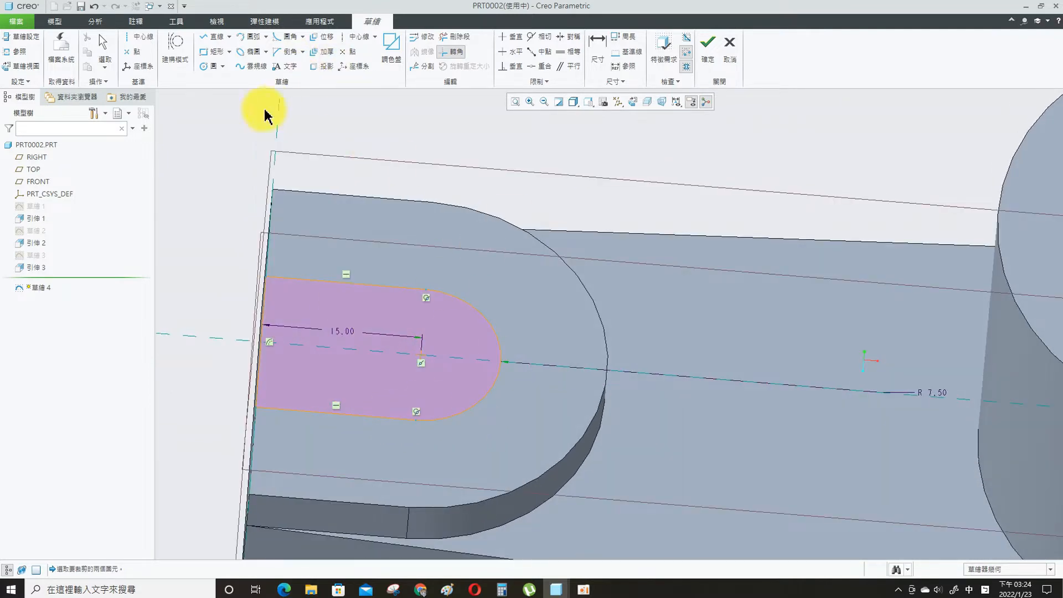
left_click(707, 44)
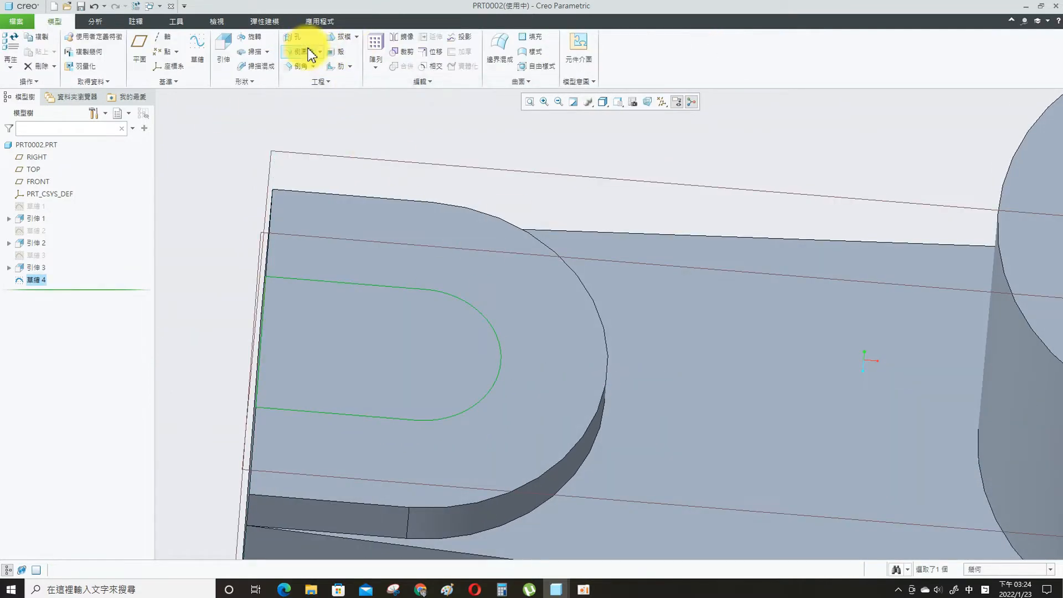
Extrude the slot profile as a material-removing cut through all of the D-shaped block.
left_click(224, 49)
left_click(155, 49)
left_click(143, 49)
left_click(120, 57)
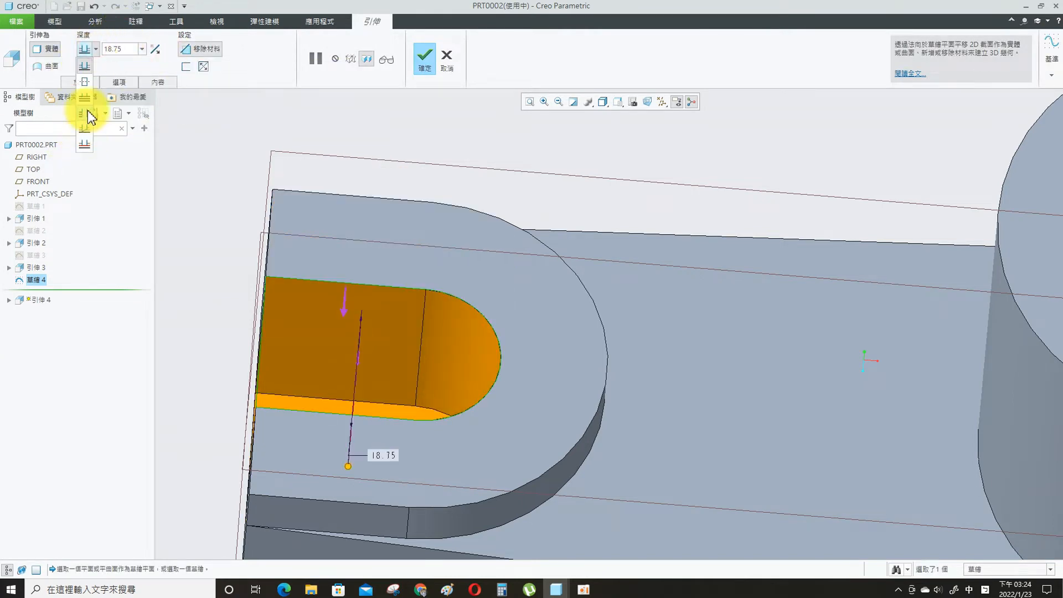
left_click(88, 115)
middle_click(391, 147)
key("ctrl+d")
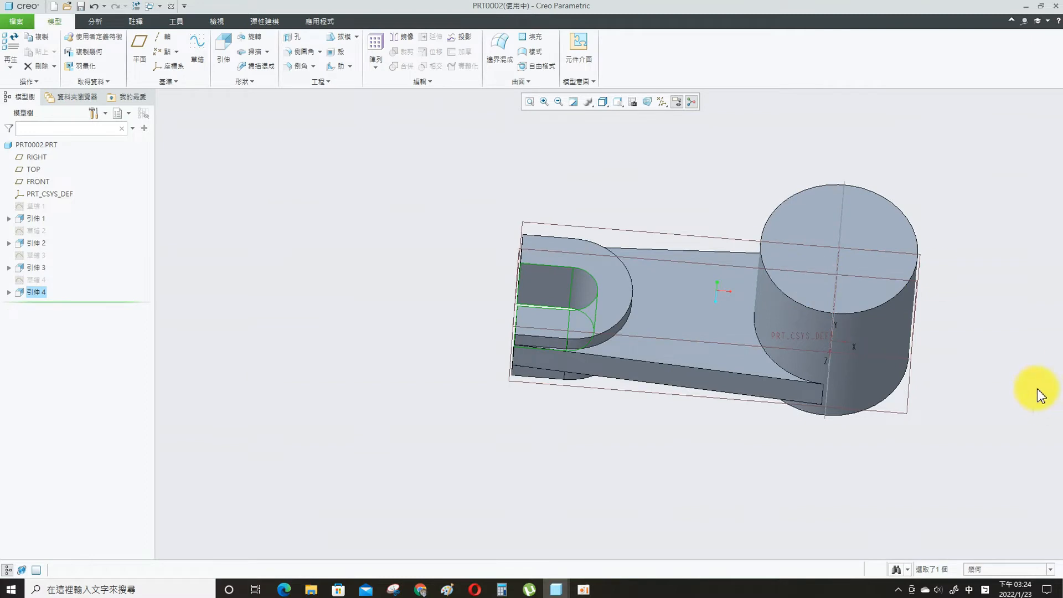
Start a sketch on the FRONT plane and view it straight on.
left_click(36, 157)
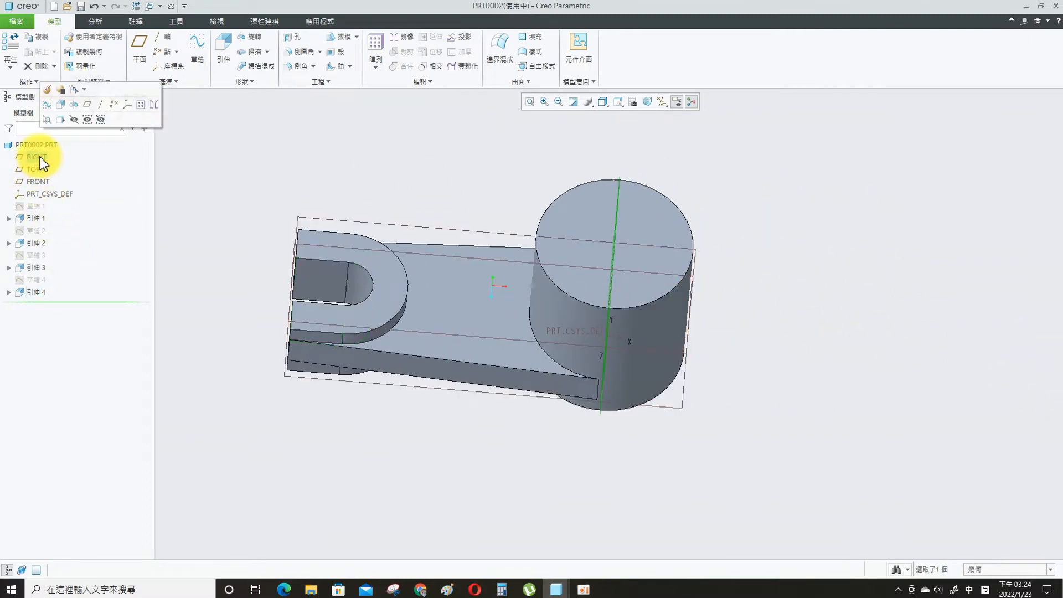
left_click(34, 169)
left_click(47, 124)
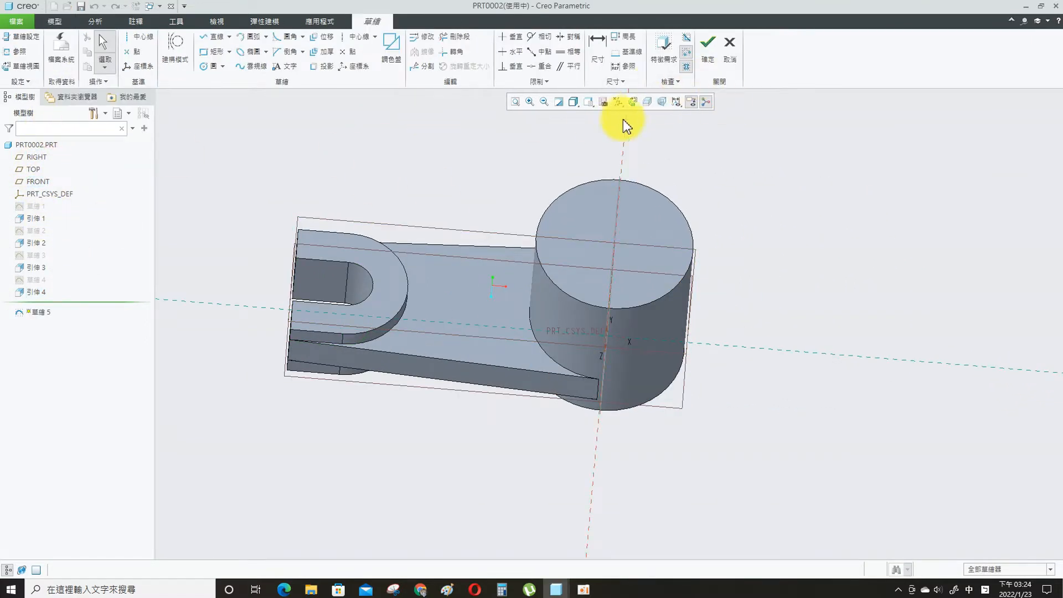
left_click(590, 105)
left_click(611, 217)
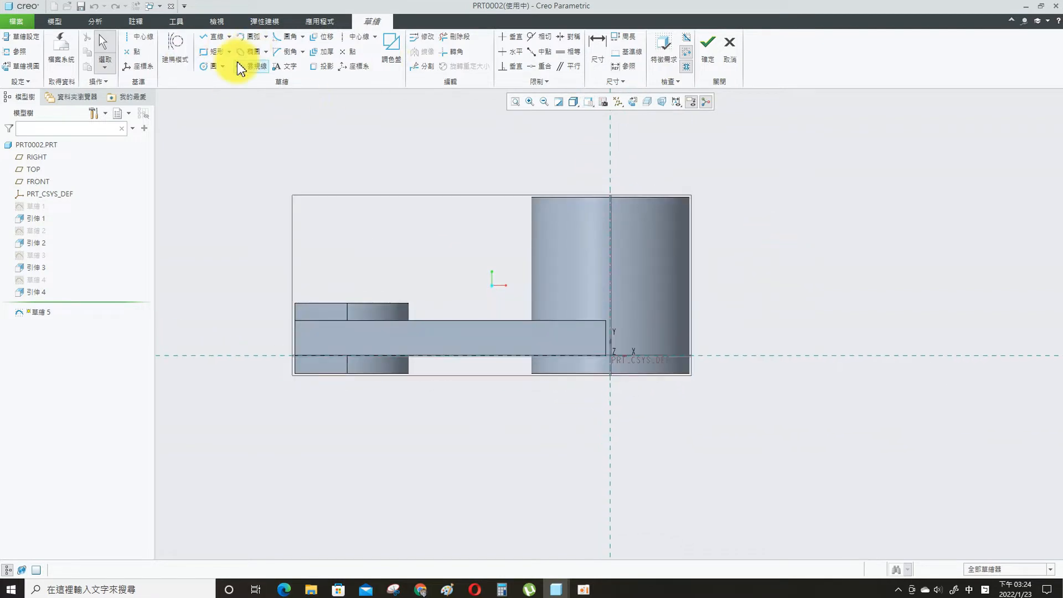
Draw a circle about 24 mm in diameter beside the cylinder, horizontal lines from its highest and lowest points, and a vertical line on the cylinder's axis.
left_click(210, 65)
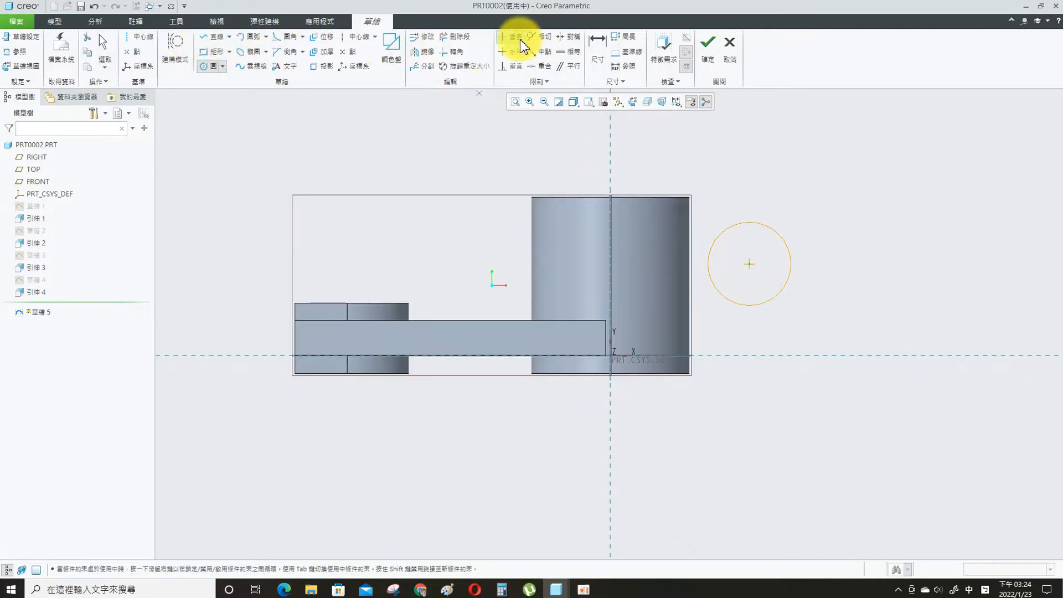
left_click(748, 224)
left_click(218, 37)
left_click(751, 223)
left_click(610, 222)
left_click(608, 304)
left_click(216, 37)
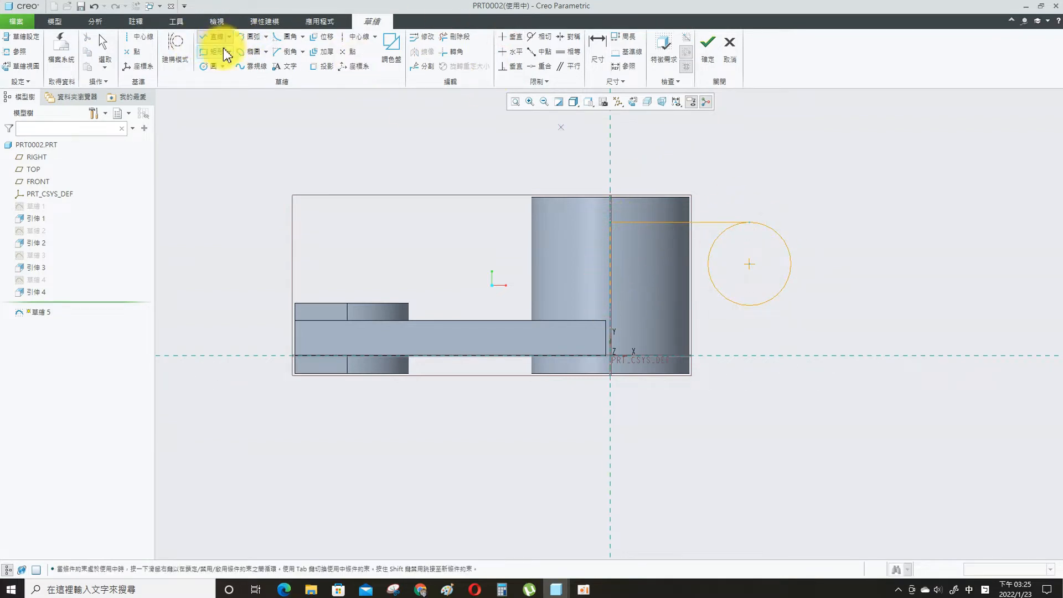
left_click(750, 305)
left_click(575, 305)
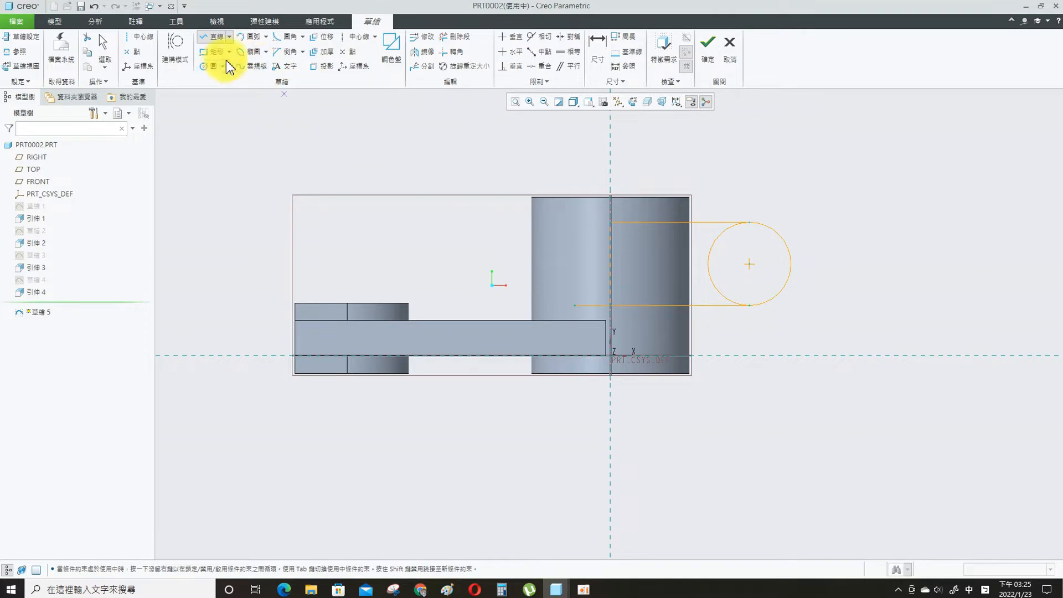
Trim the lower line to a corner with the vertical line and delete the circle's inner half to close the round-ended profile.
left_click(453, 52)
left_click(610, 280)
left_click(454, 36)
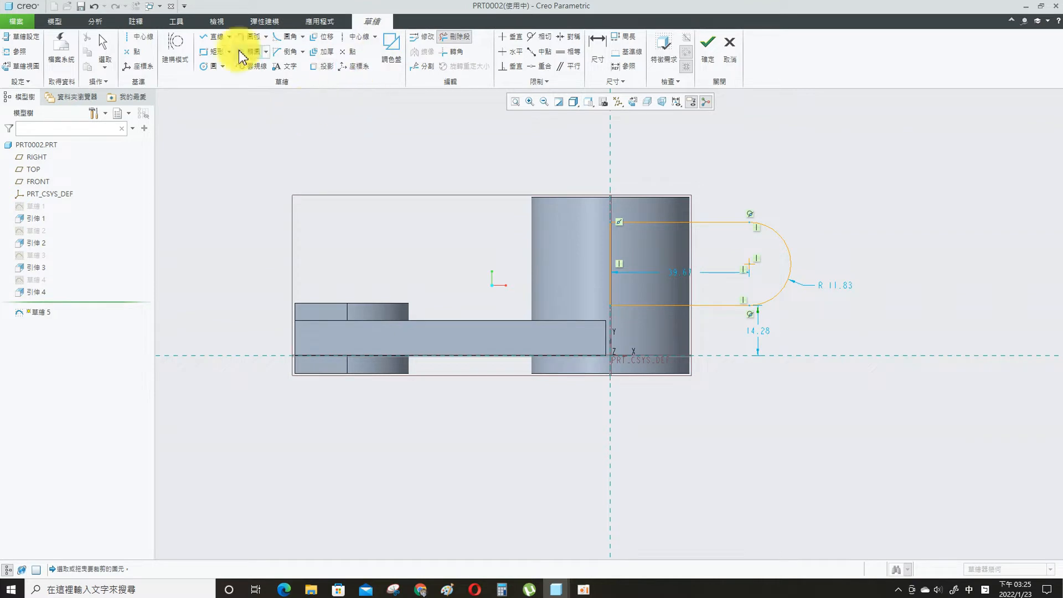
Set the radius of the profile's rounded end to 15 mm.
left_click(598, 43)
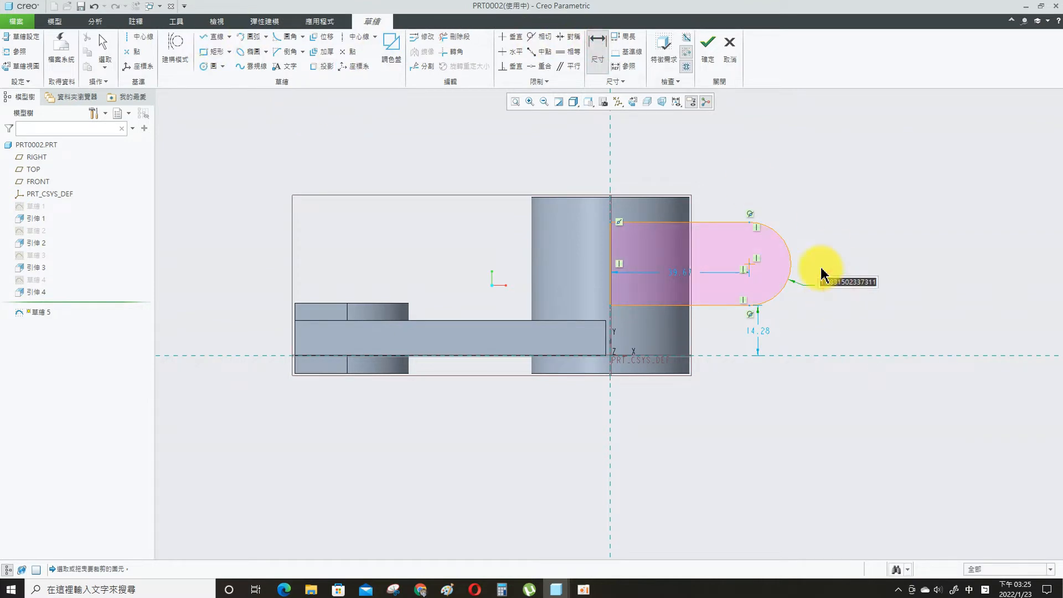
type("15")
key("Return")
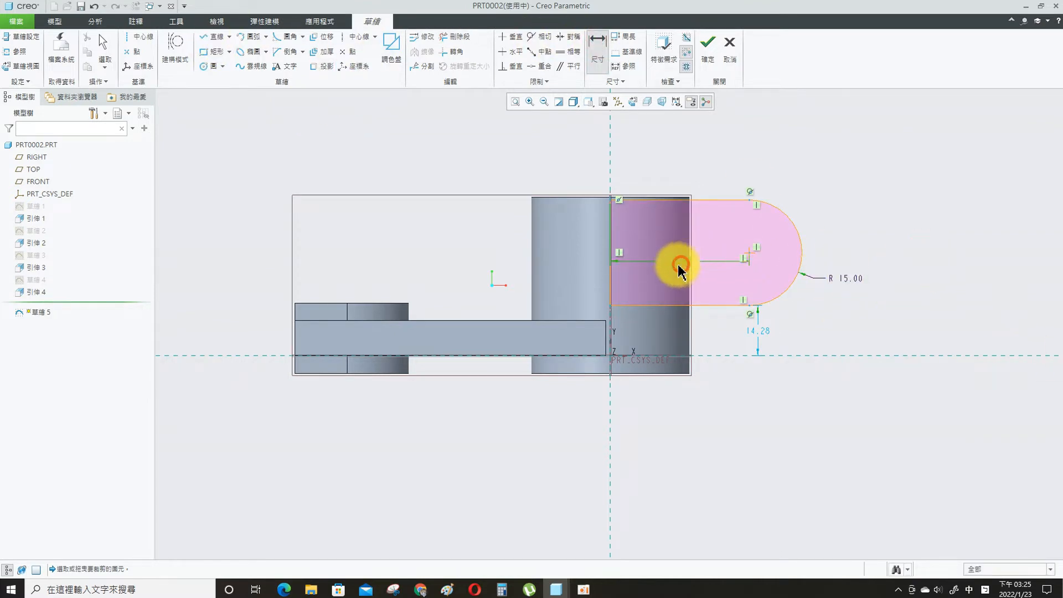
Set the distance from the cylinder's axis to the centre of the profile's rounded end to 35 mm.
double_click(692, 258)
type("35")
key("Return")
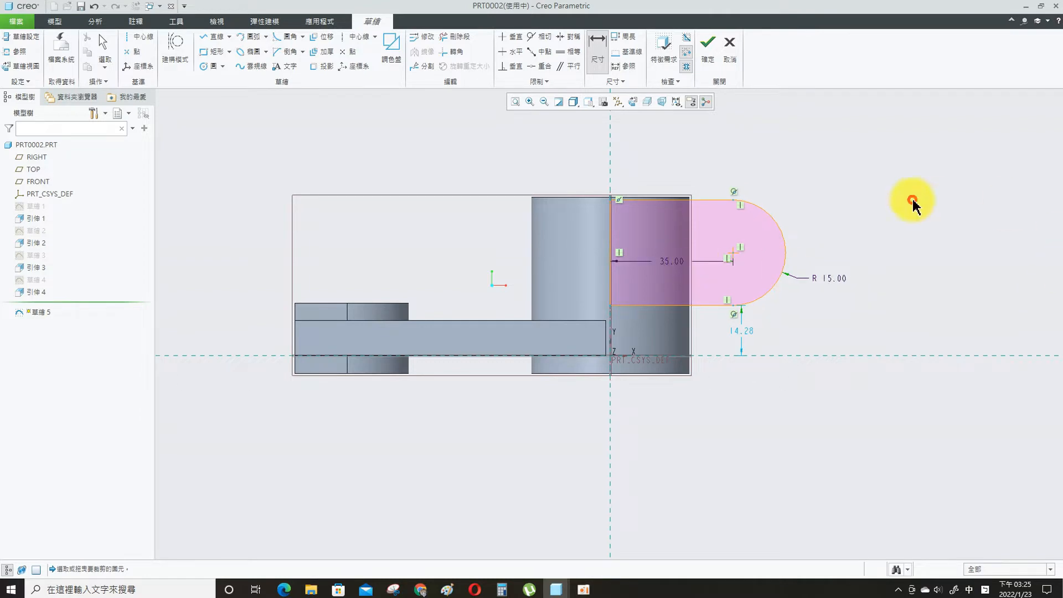
Make the profile's lower line coincident with the connecting web's top edge and finish the sketch.
left_click(533, 71)
left_click(681, 306)
left_click(570, 320)
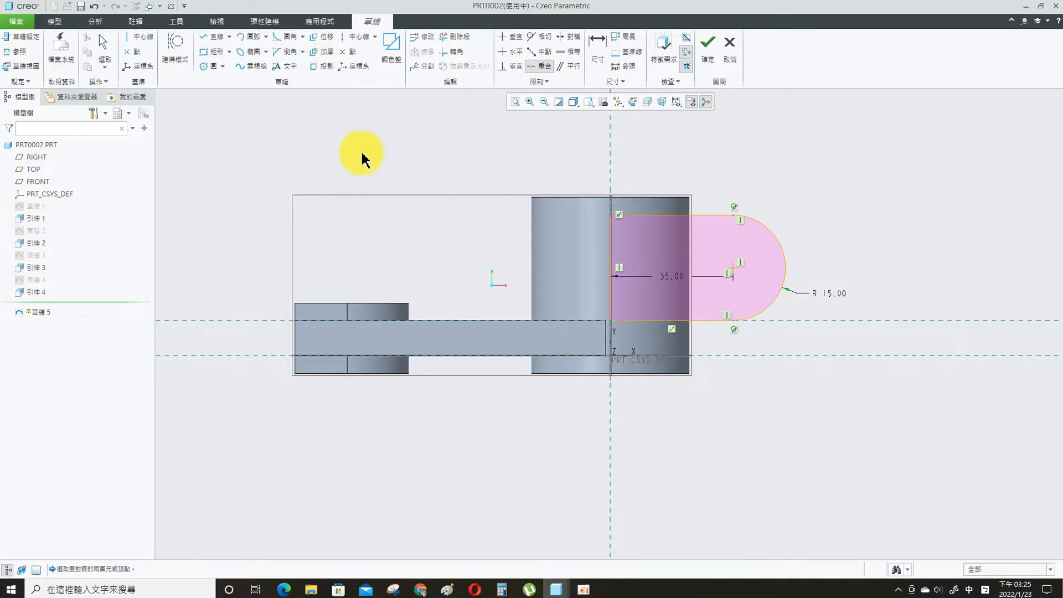
key("ctrl+d")
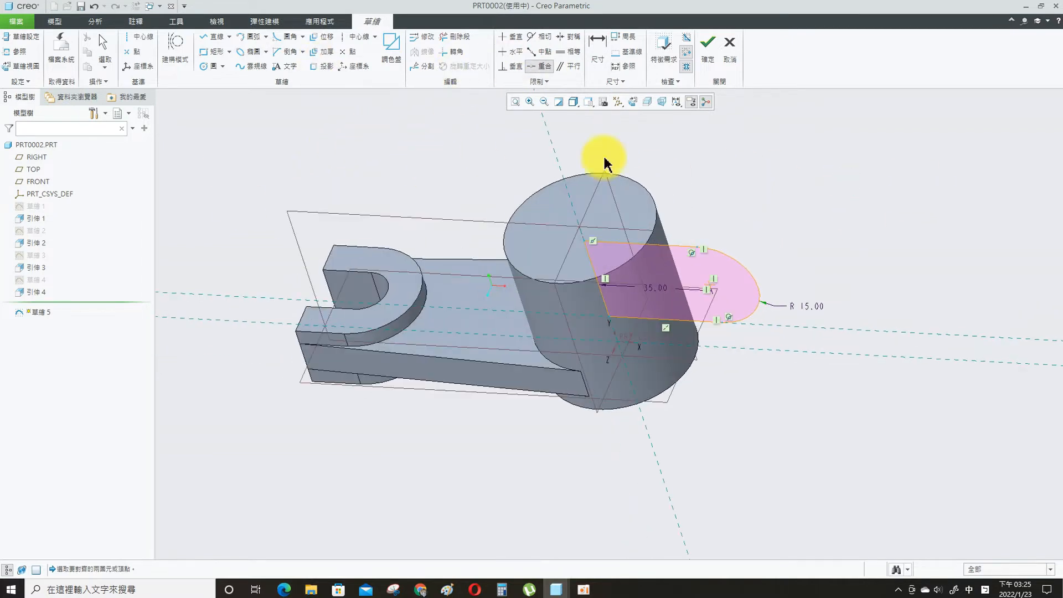
left_click(708, 42)
Extrude the round-ended profile symmetrically about its sketch plane to a total depth of 31 mm.
left_click(225, 50)
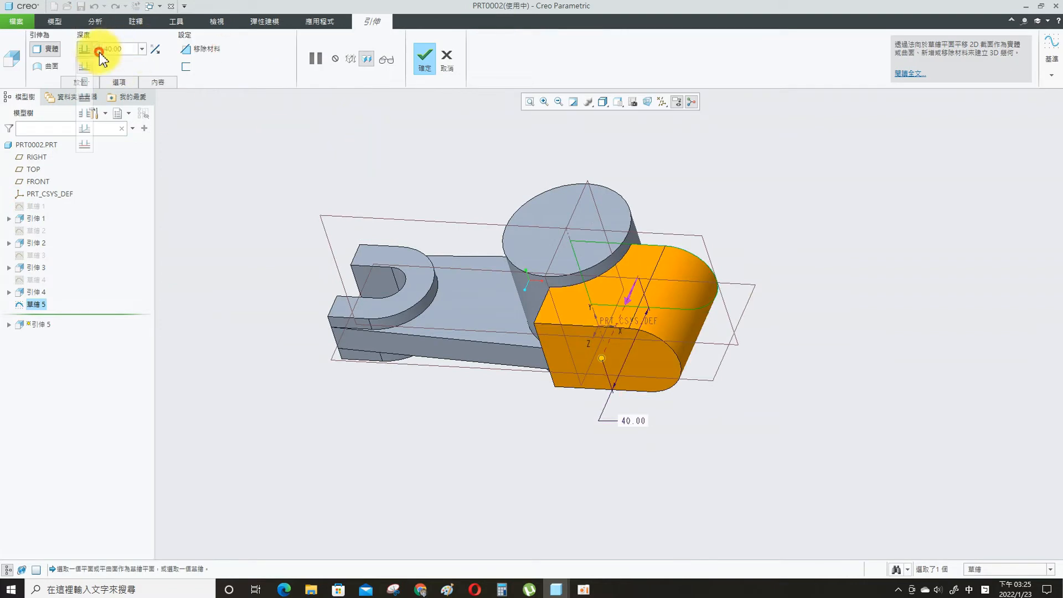
left_click(89, 69)
type("31")
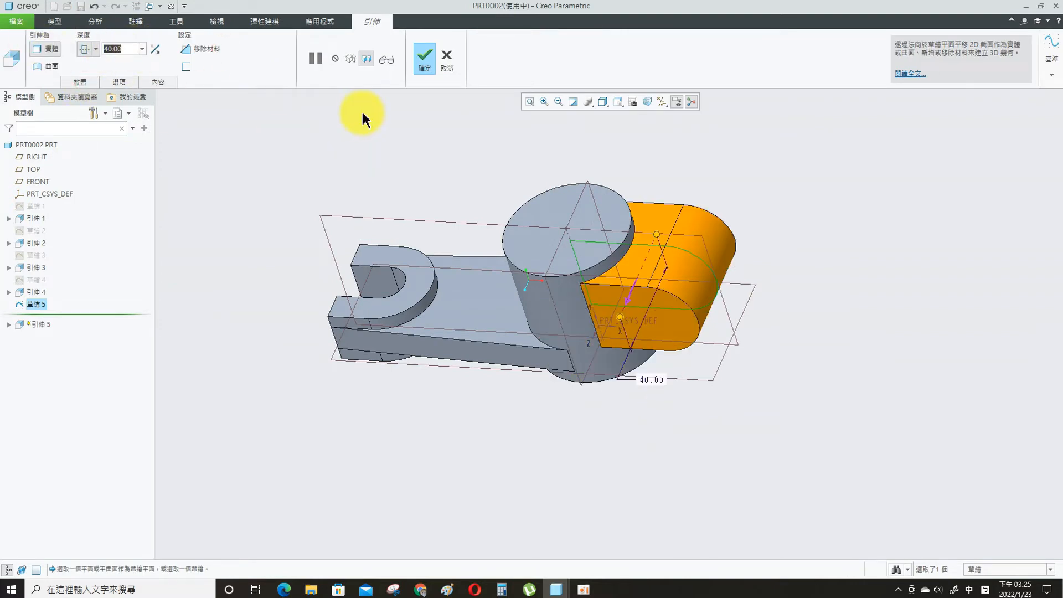
key("Return")
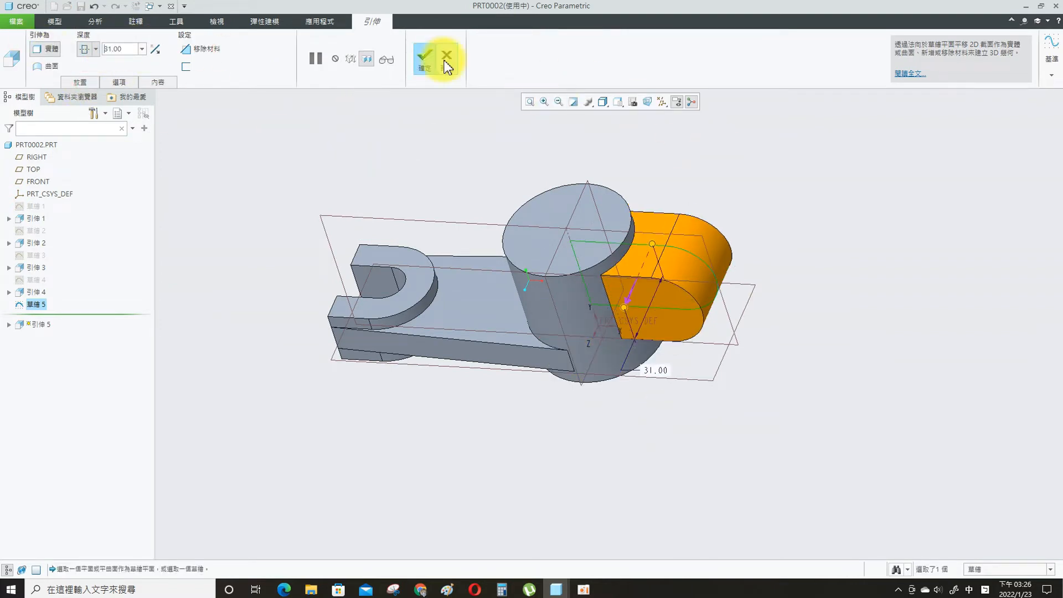
left_click(425, 55)
left_click(380, 165)
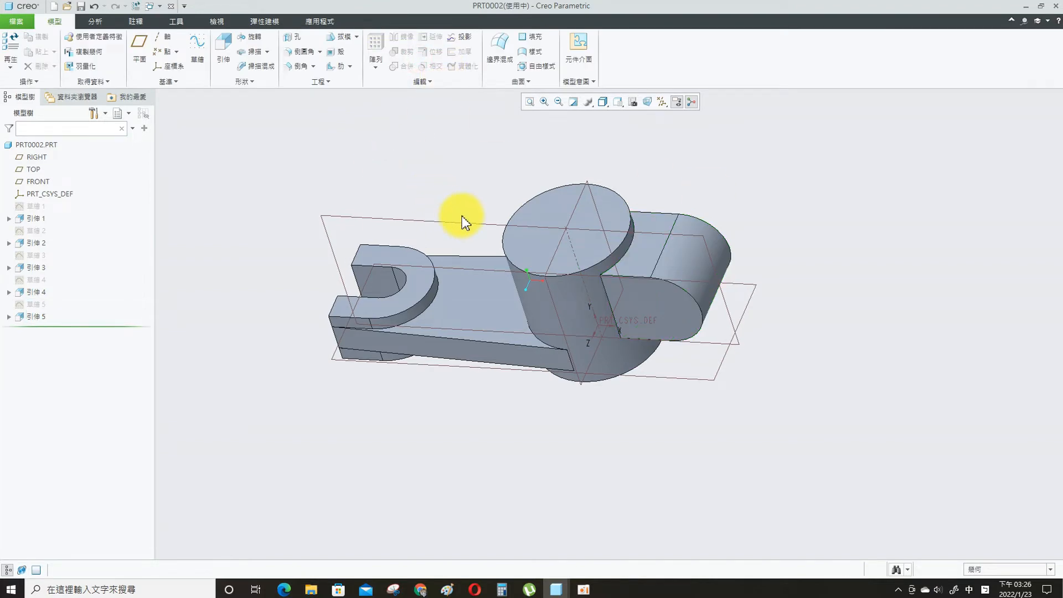
Start a sketch on the cylinder's top face and view it straight on.
left_click(607, 210)
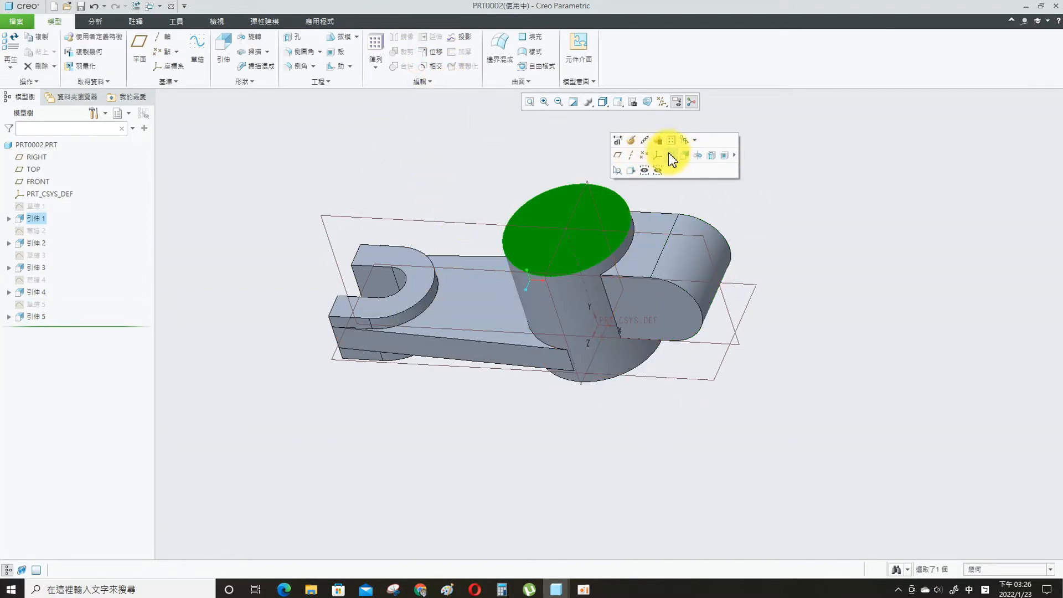
left_click(670, 155)
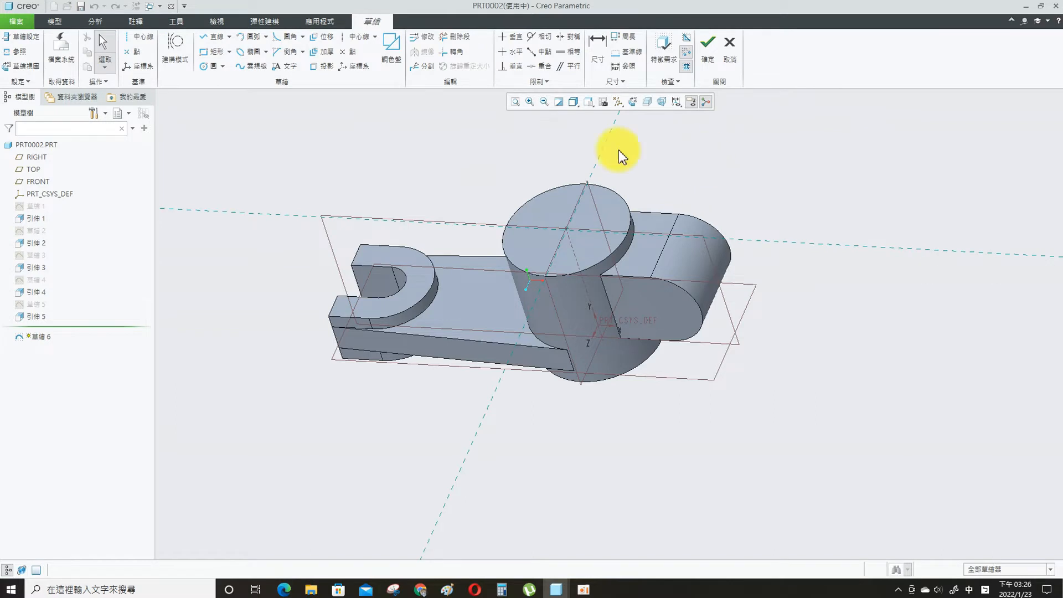
left_click(591, 103)
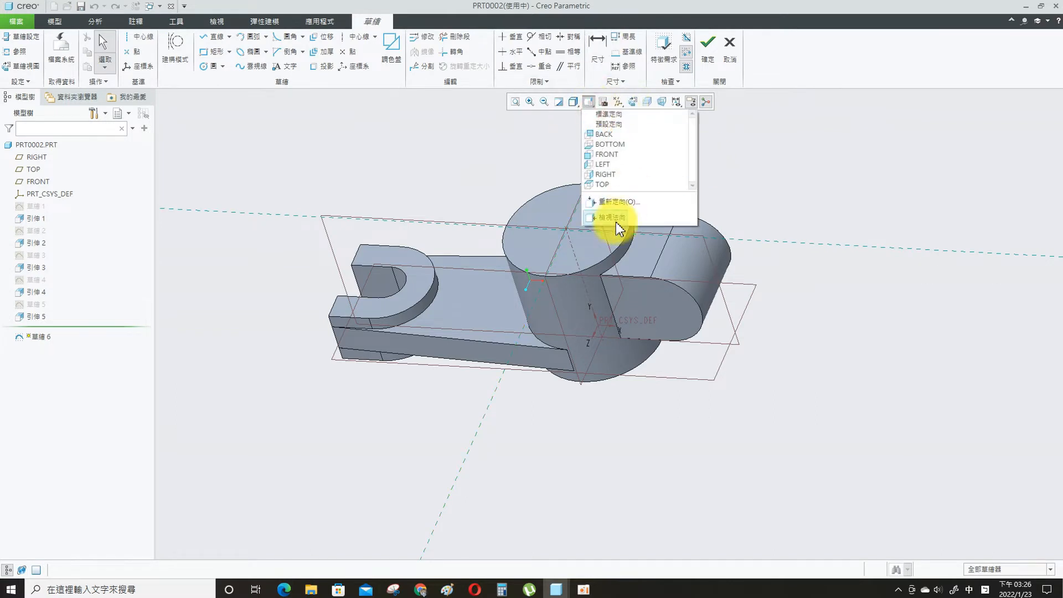
left_click(616, 222)
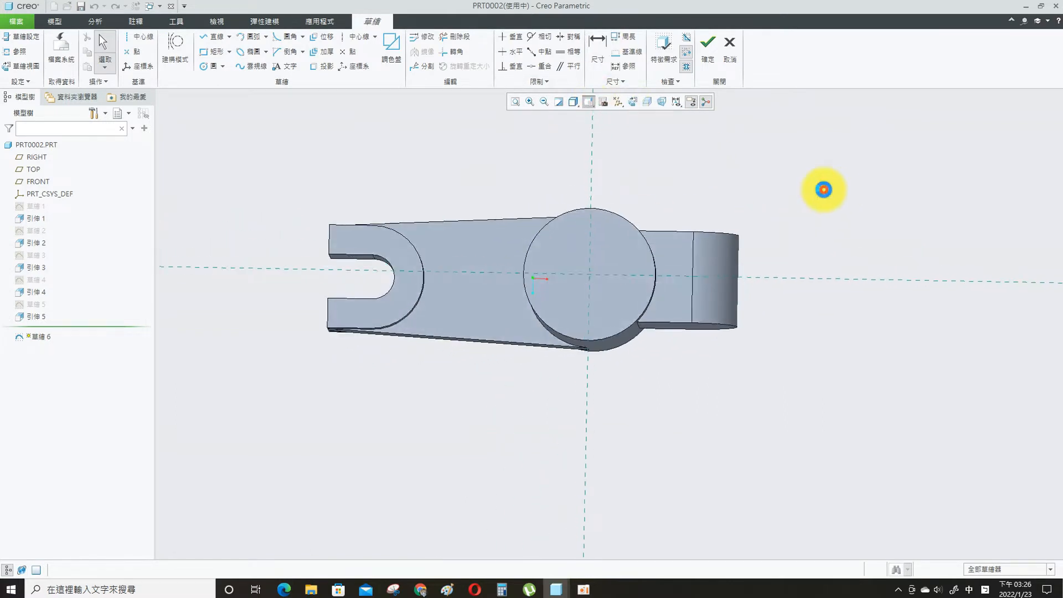
Draw a circle centred on the cylinder's axis and set its diameter to 25 mm.
left_click(208, 66)
left_click(560, 331)
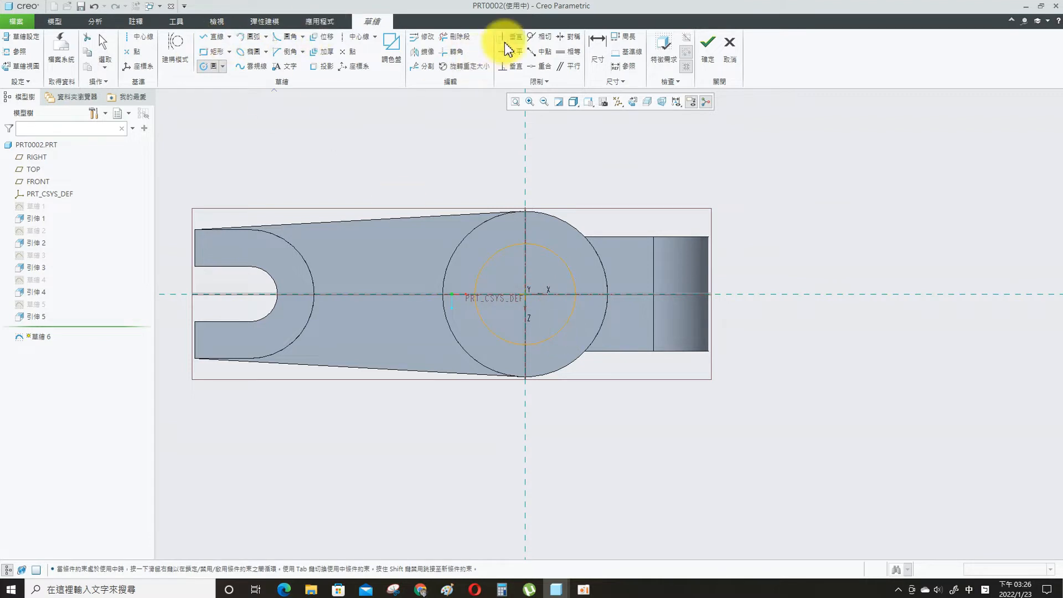
left_click(597, 46)
left_click(488, 259)
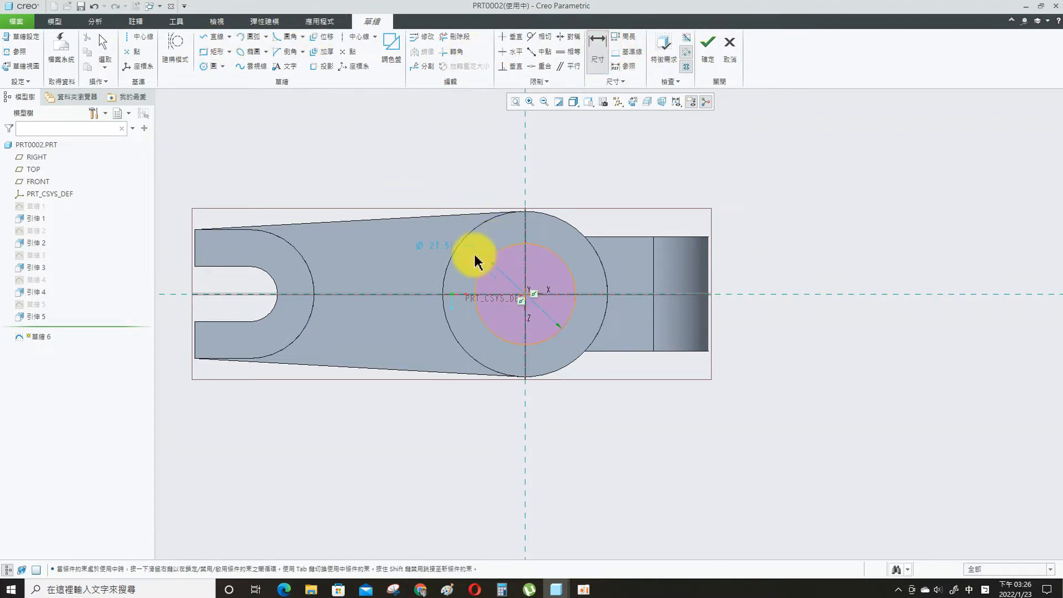
middle_click(443, 252)
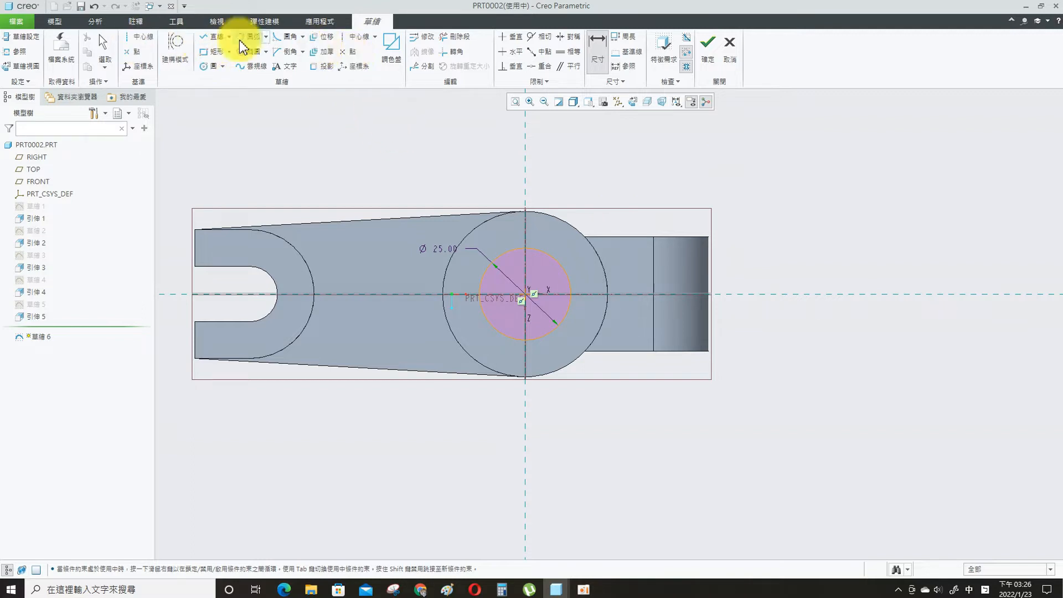
left_click(142, 35)
left_click(526, 295)
left_click(750, 294)
middle_click(750, 297)
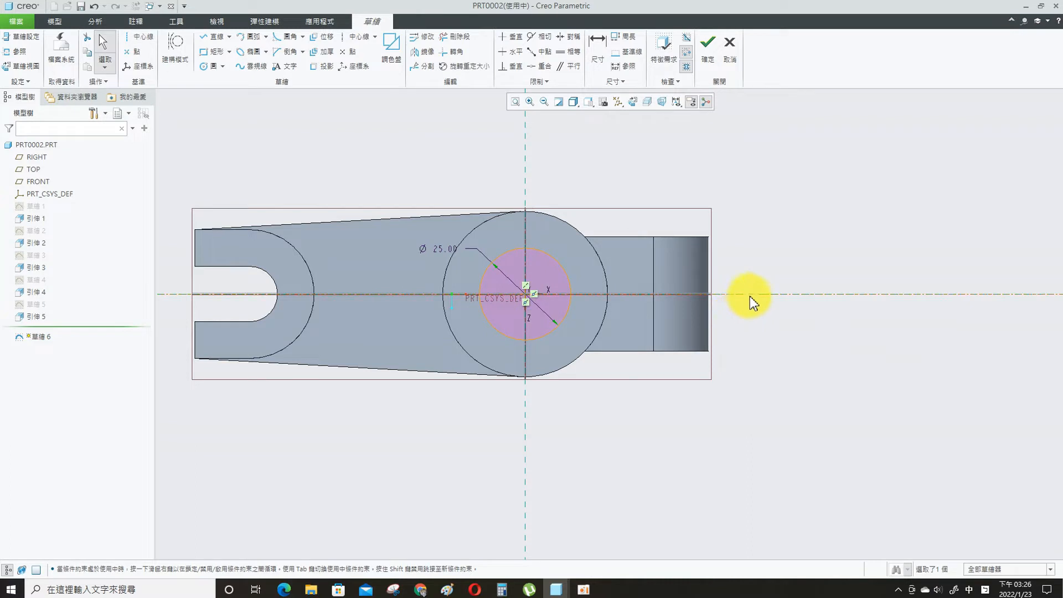
left_click(324, 36)
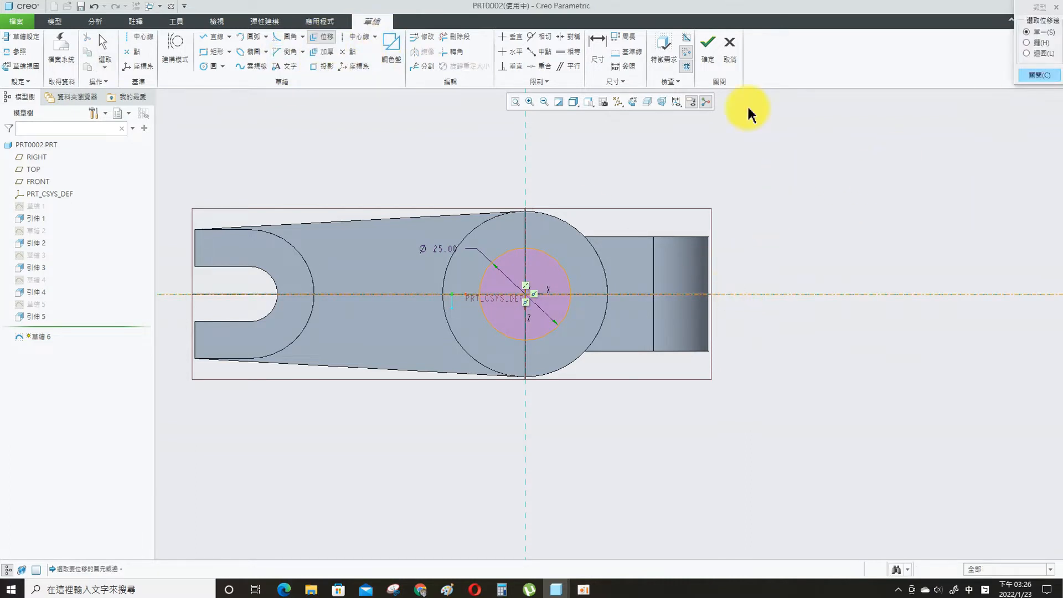
left_click(737, 52)
left_click(591, 314)
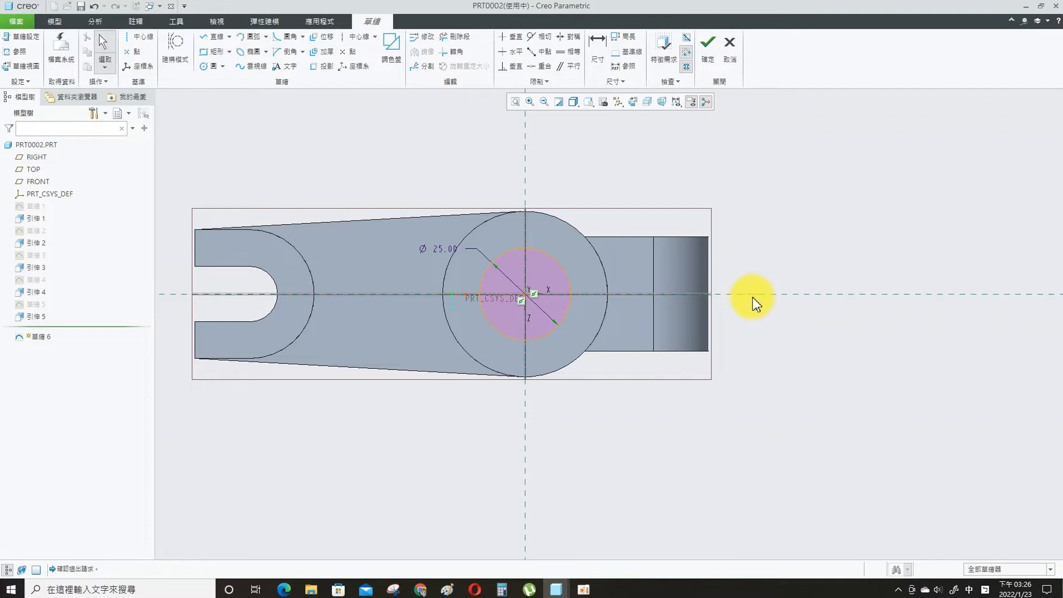
left_click(171, 56)
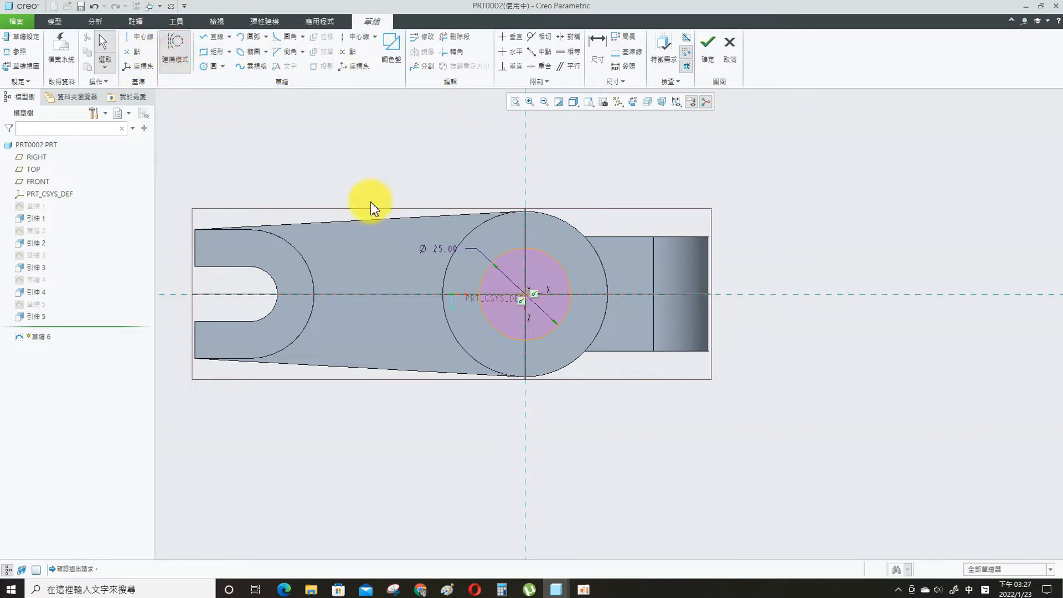
left_click(206, 37)
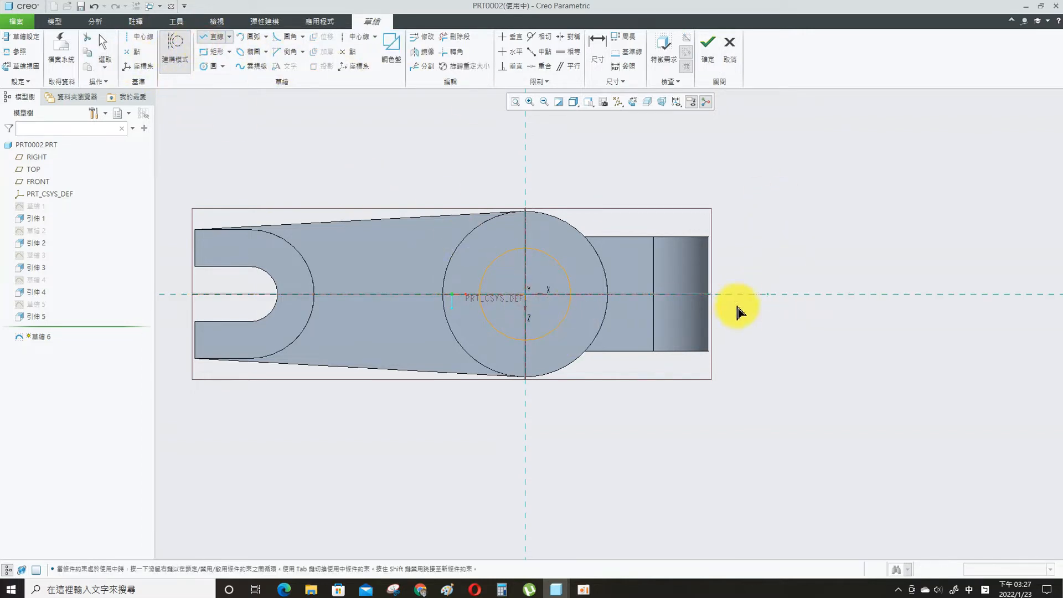
middle_click(744, 332)
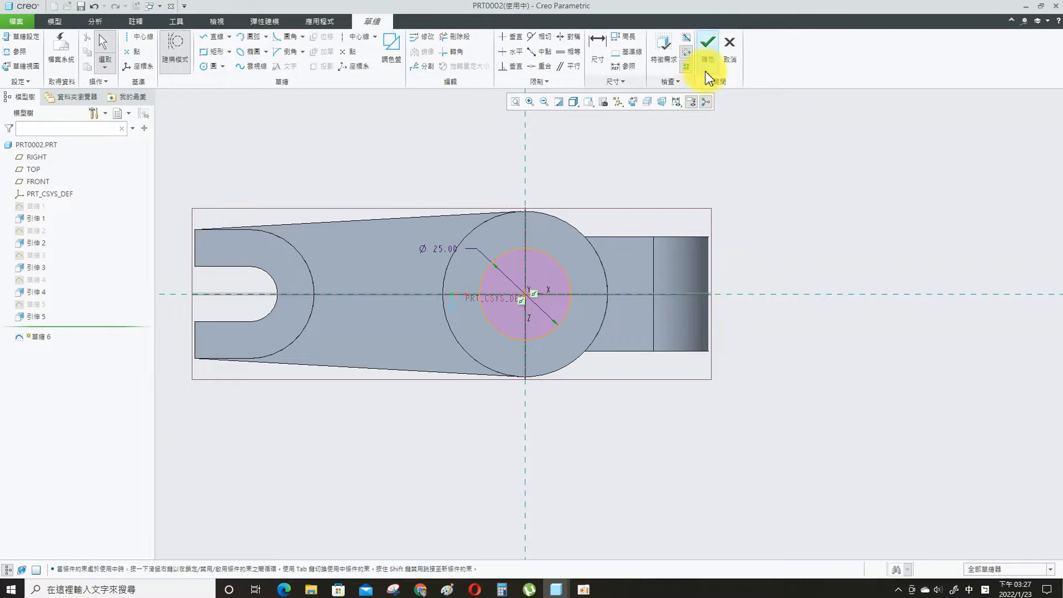
left_click(214, 37)
left_click(569, 277)
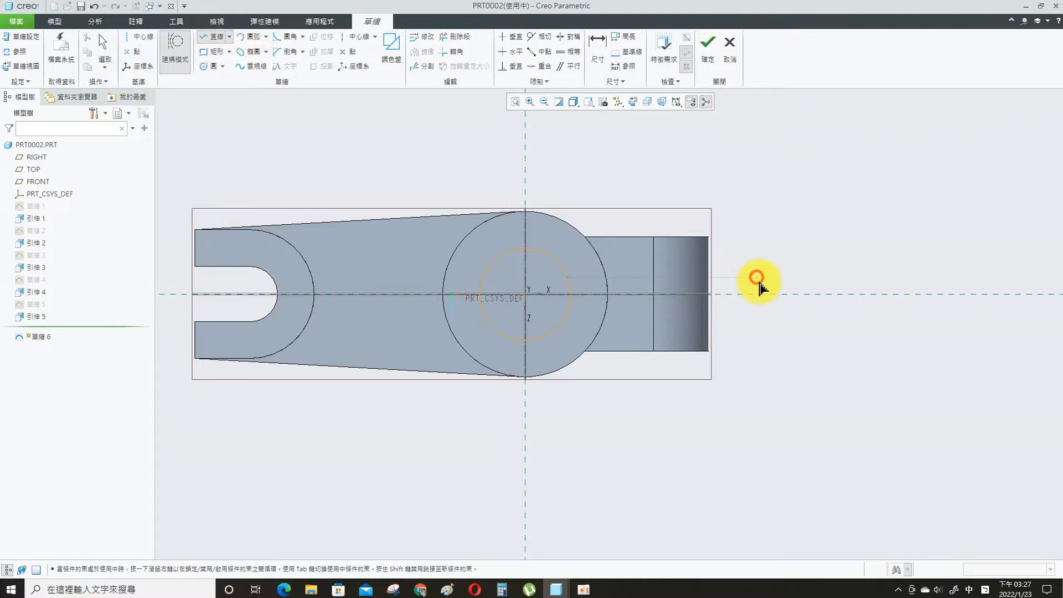
middle_click(739, 275)
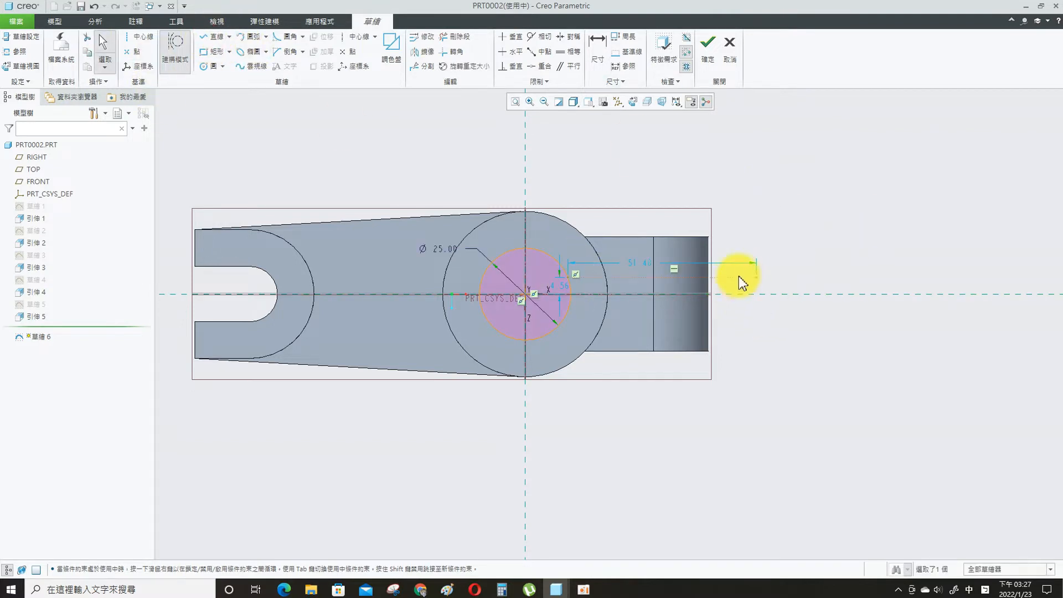
key("ctrl+z")
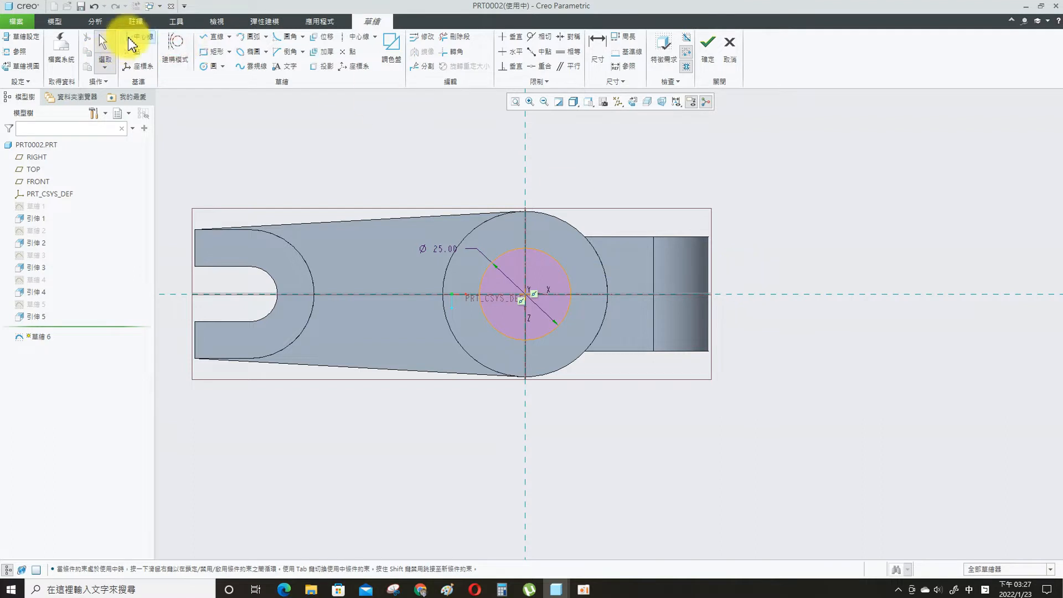
Draw a three-sided slot outline about 10 mm wide from the circle horizontally past the lug's rounded end and back.
left_click(213, 36)
left_click(569, 277)
left_click(744, 276)
left_click(743, 315)
left_click(574, 311)
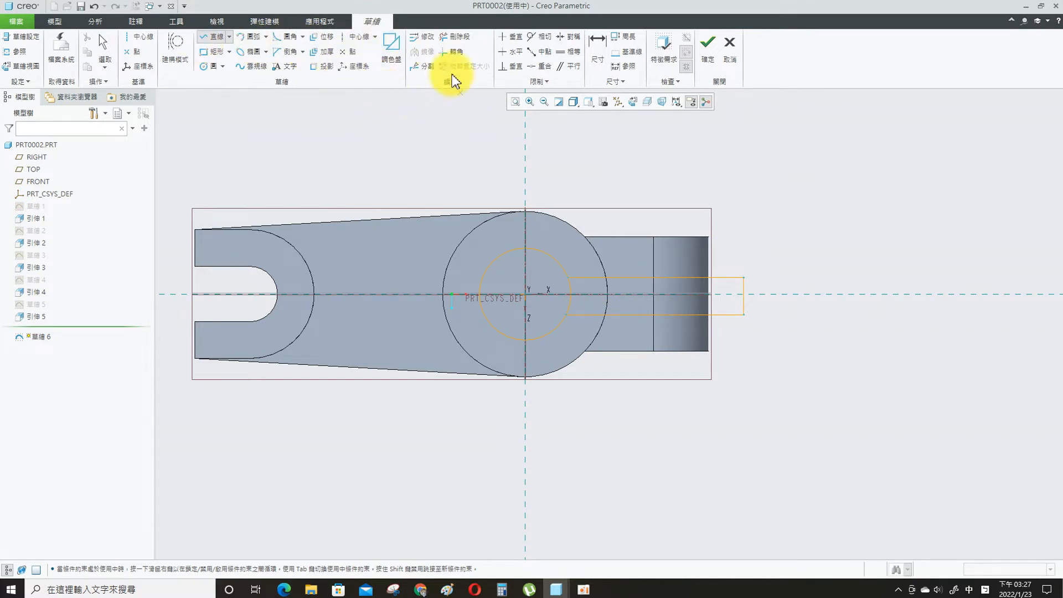
Set the slot outline's upper line to 50 mm long and the slot's width to 5 mm.
left_click(607, 53)
left_click(715, 277)
middle_click(637, 267)
type("50")
key("Return")
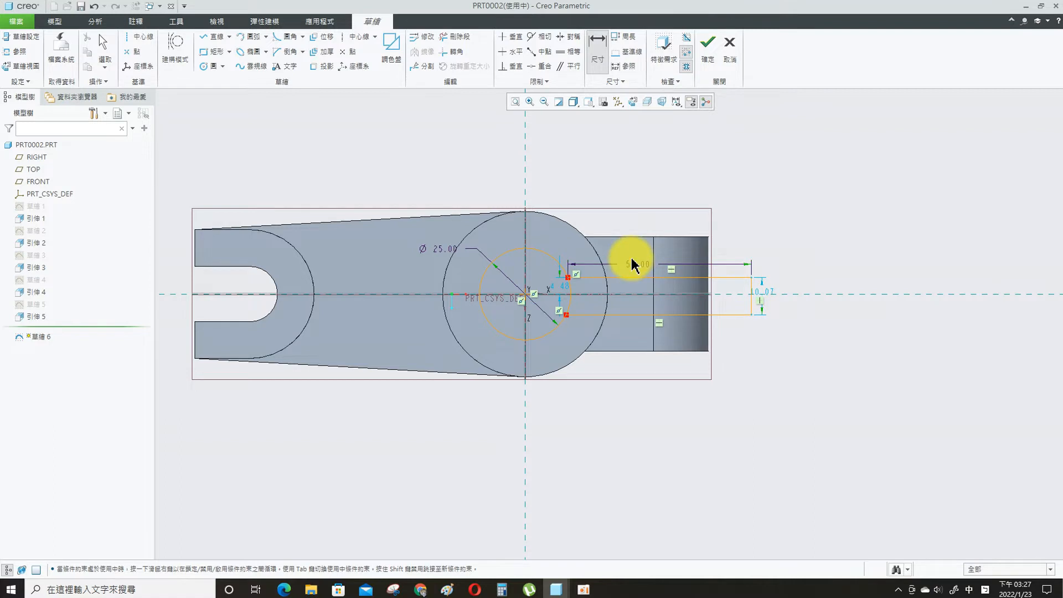
type("5")
key("Return")
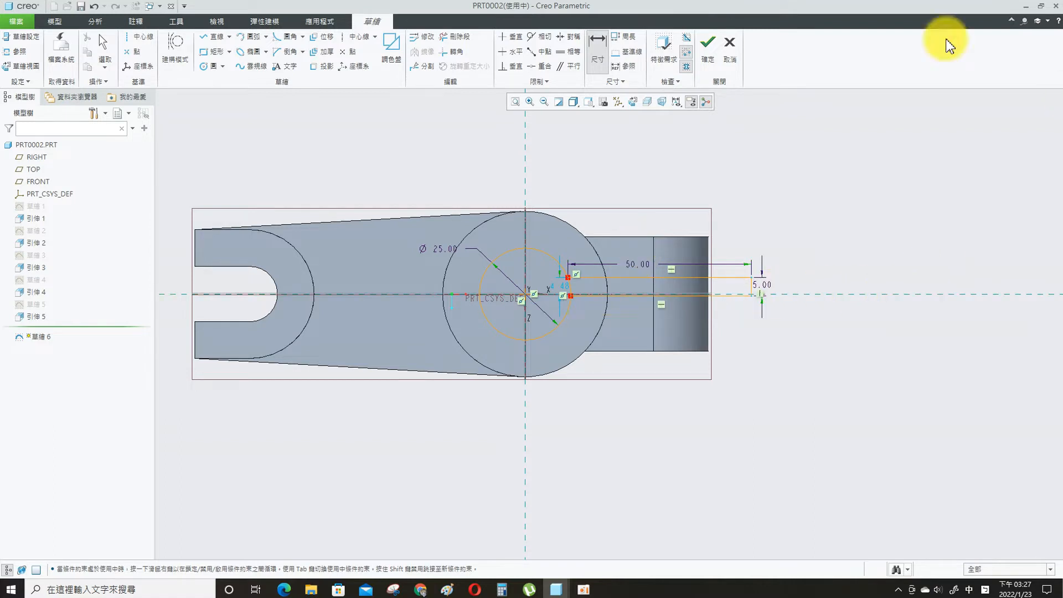
Set the distance between the slot's upper line and the horizontal reference axis to 2.5 mm.
left_click(598, 40)
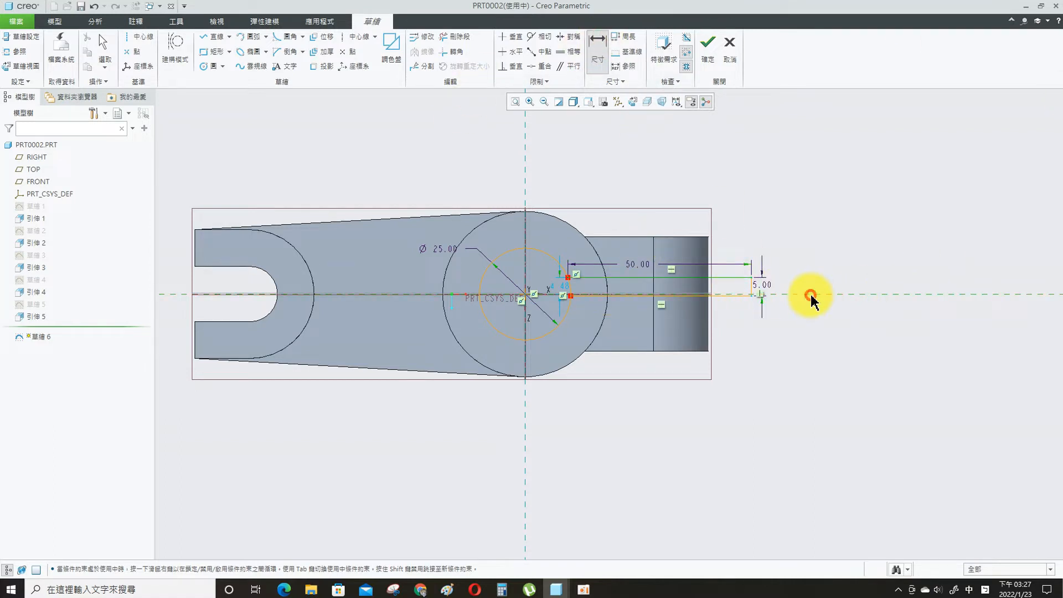
type("2.5")
key("Return")
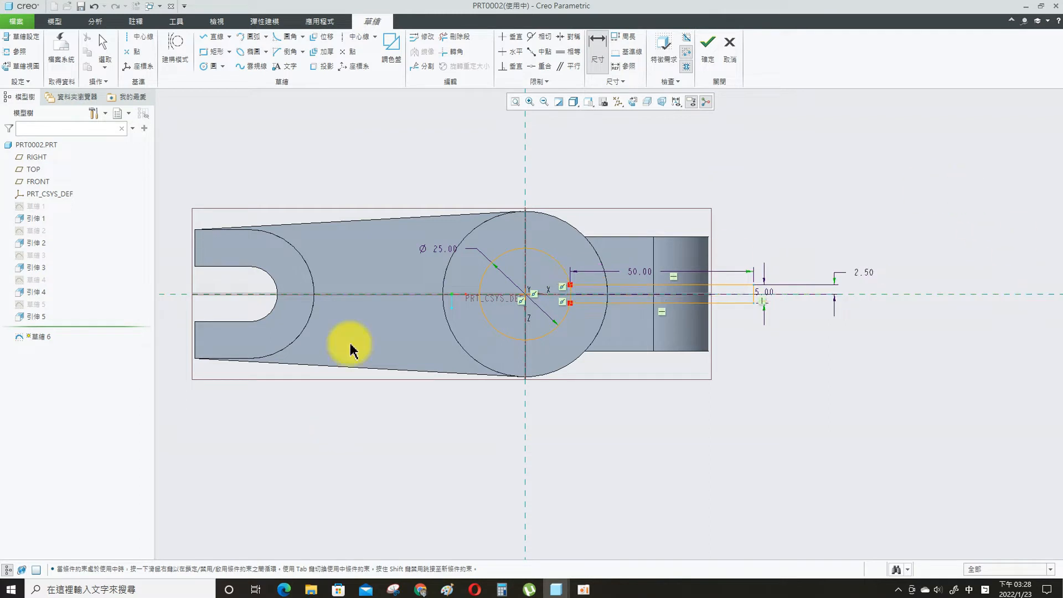
Trim away the circle's arc between the two slot lines and finish the keyhole-shaped sketch.
left_click(455, 36)
scroll(601, 299, "up", 5)
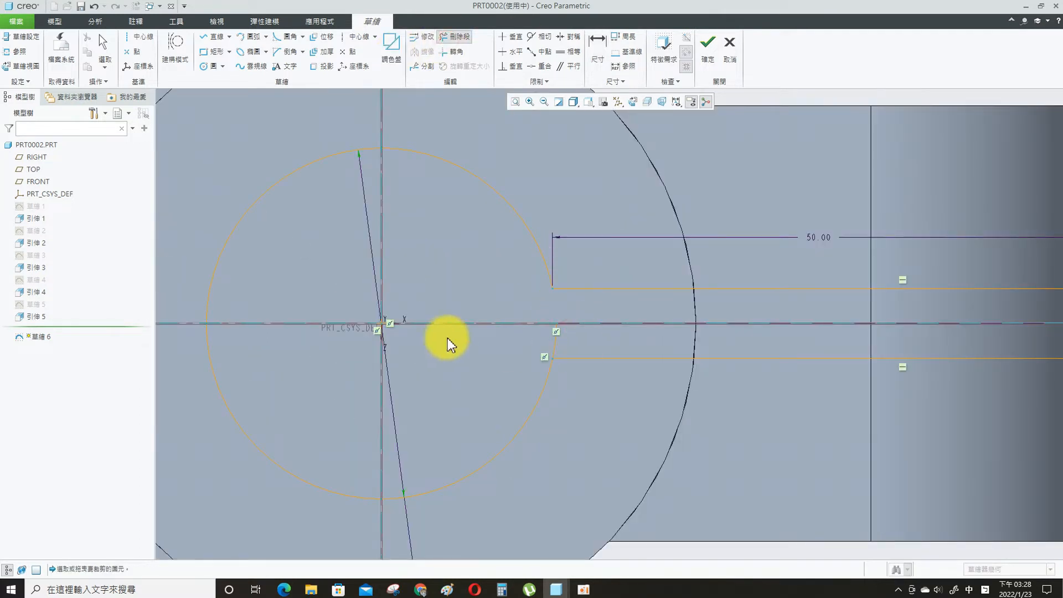
scroll(598, 329, "down", 5)
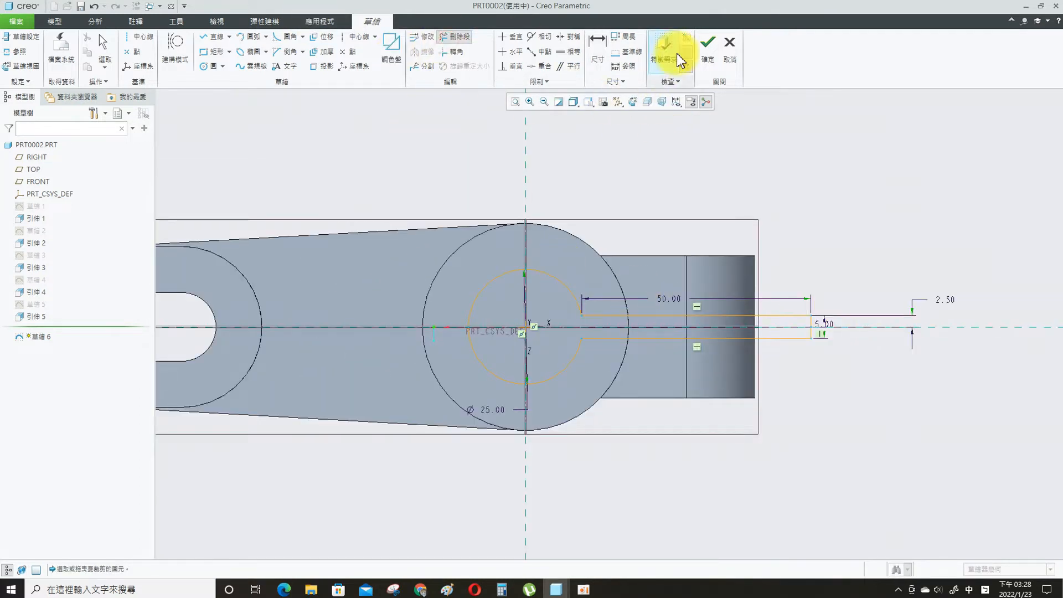
left_click(708, 45)
Extrude the keyhole profile down into the part as a through-all cut, removing material from the cylinder and lug.
left_click(229, 45)
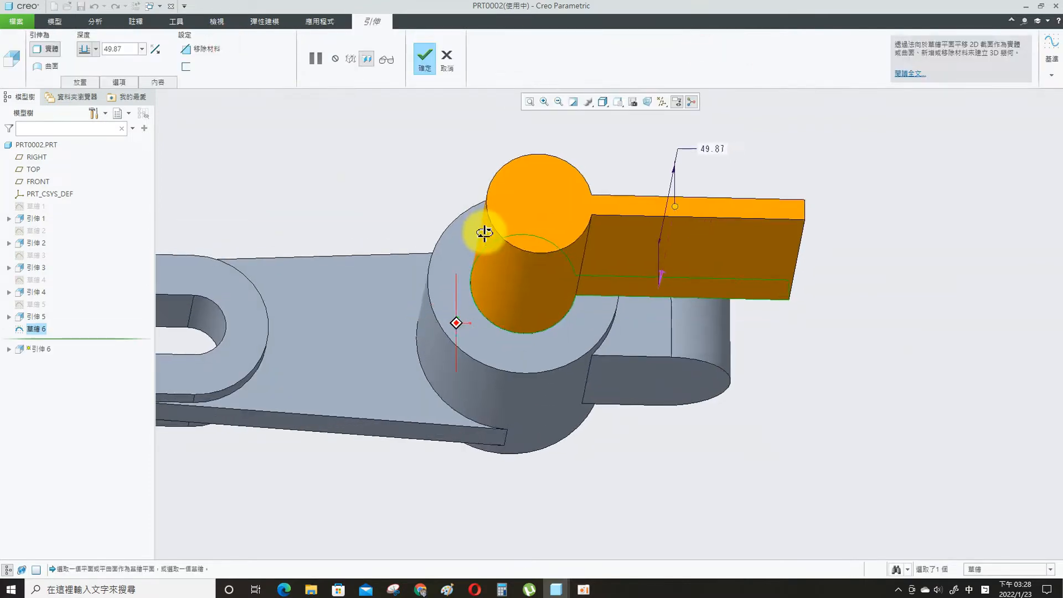
middle_click_drag(486, 233, 476, 219)
left_click(155, 49)
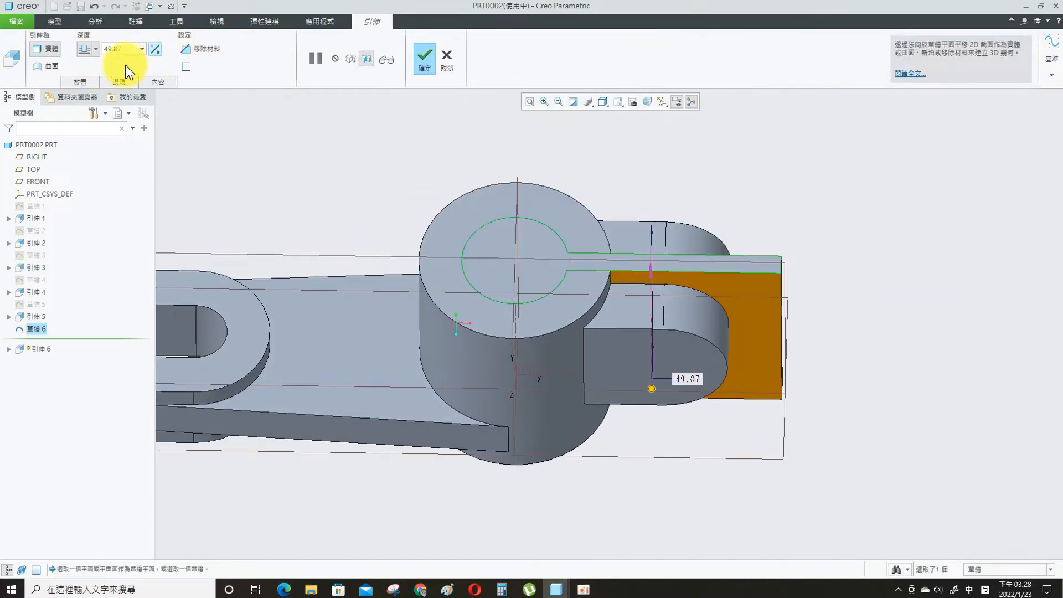
left_click(84, 113)
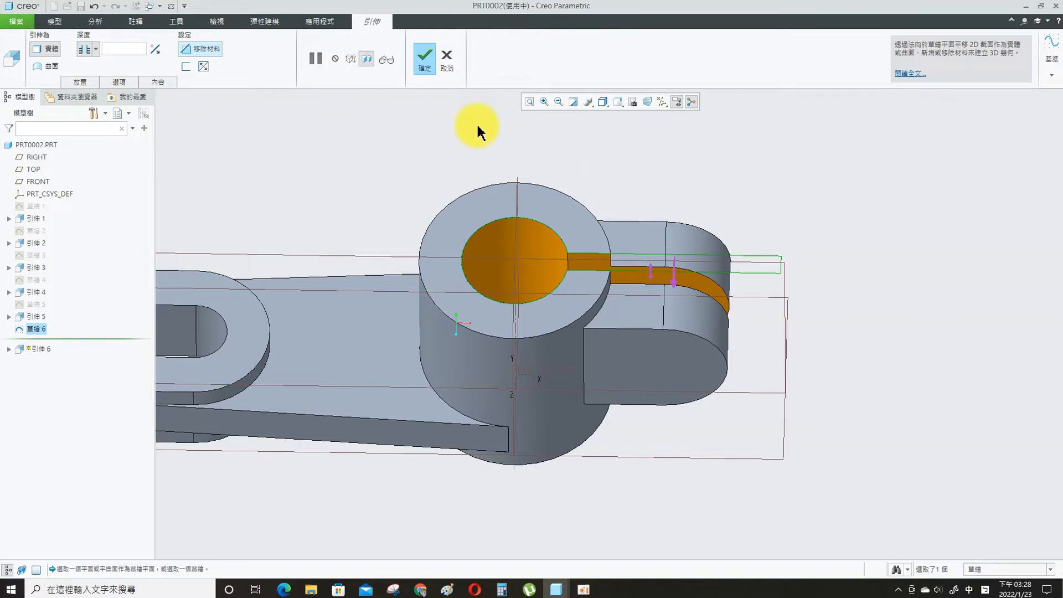
left_click(435, 61)
Sketch a circle about 11 mm in diameter on the lug's front face and set its centre 35 mm from the vertical reference axis.
left_click(675, 376)
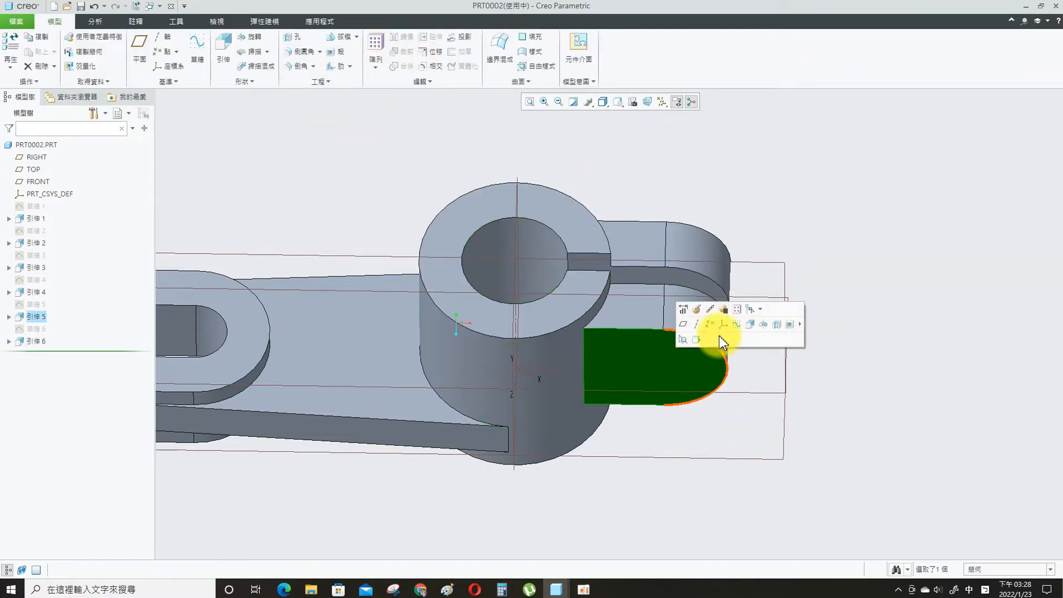
left_click(743, 325)
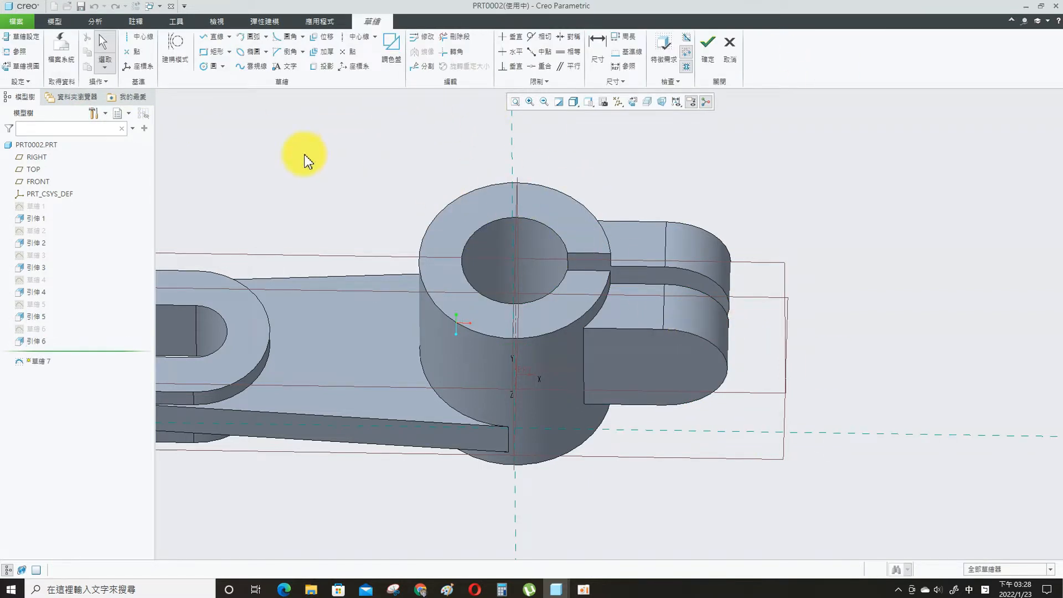
left_click(209, 69)
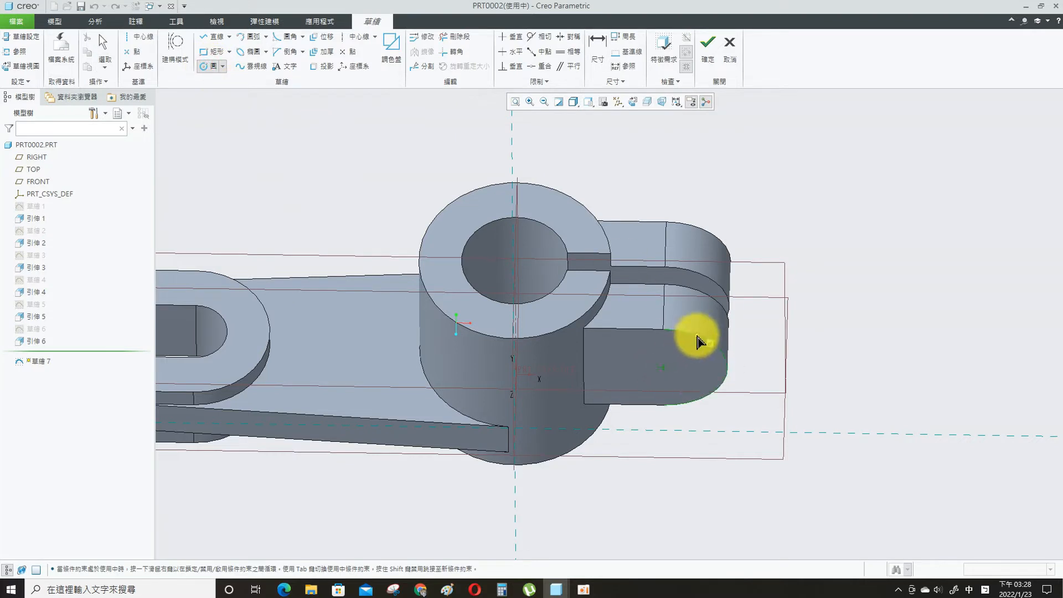
left_click(664, 370)
left_click(648, 353)
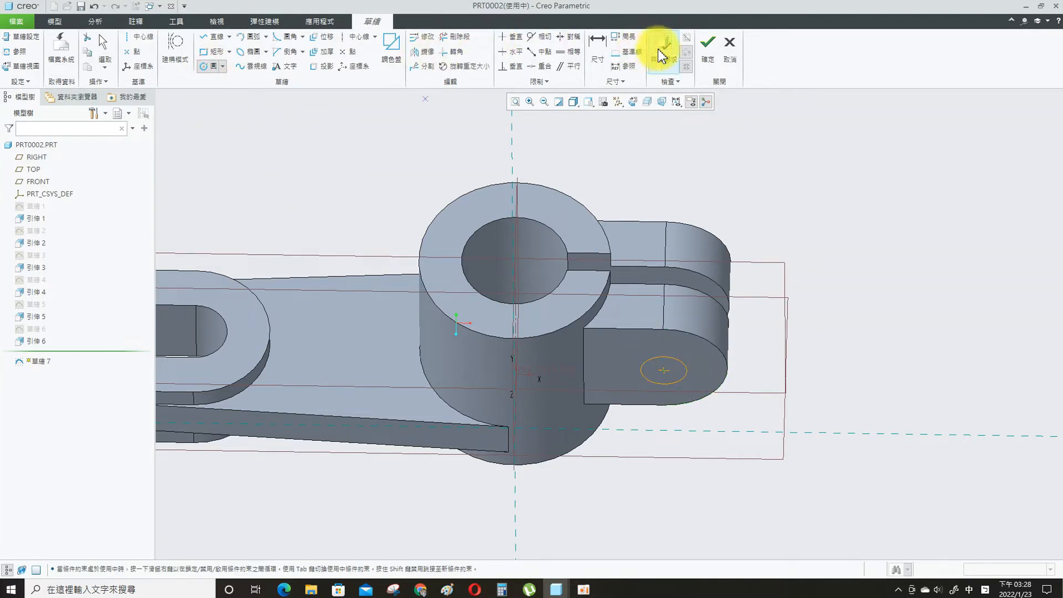
left_click(597, 45)
middle_click(600, 372)
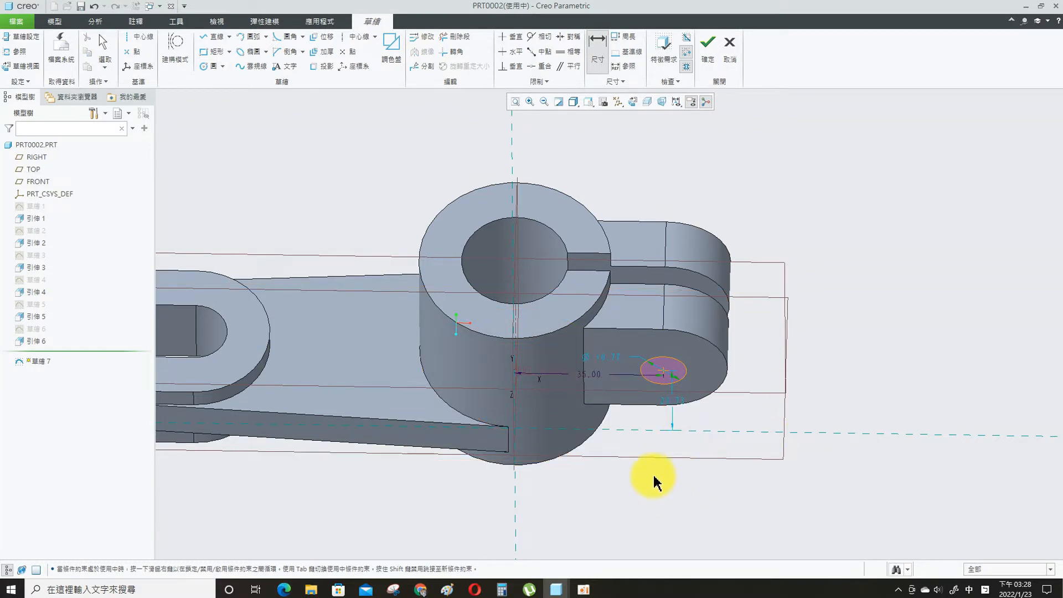
left_click(664, 371)
left_click(648, 404)
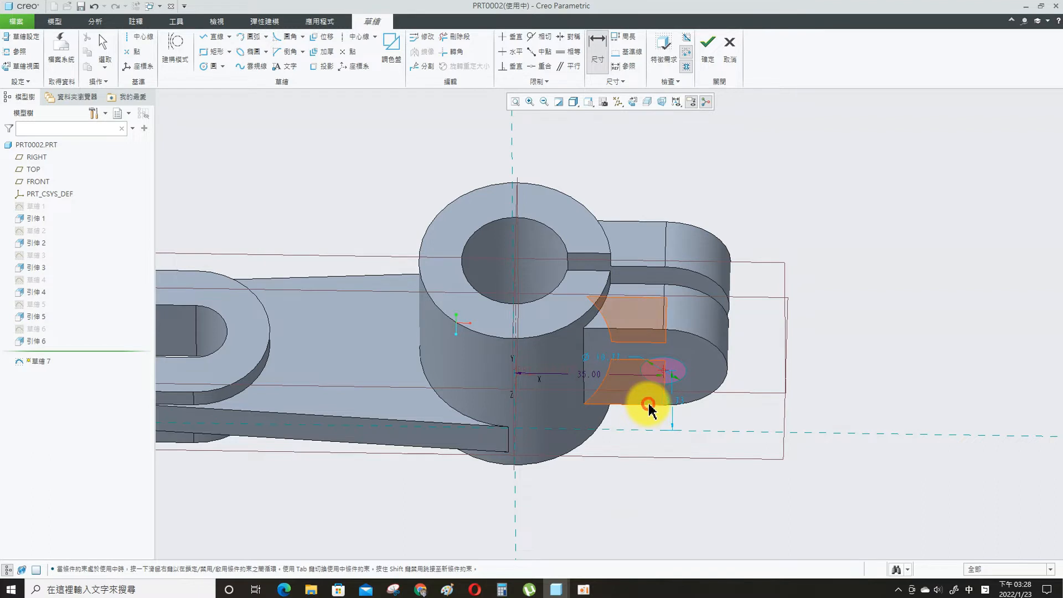
middle_click(840, 412)
Set the lug circle's diameter to 16 mm and its centre 15 mm above the lug's lower edge.
left_click(593, 105)
left_click(622, 209)
left_click(623, 390)
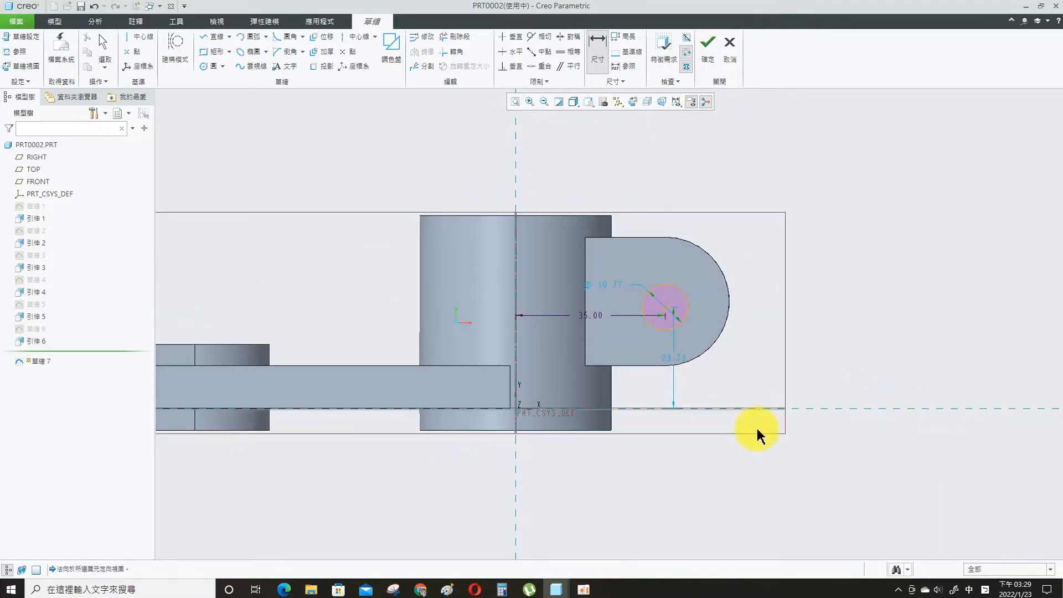
double_click(616, 285)
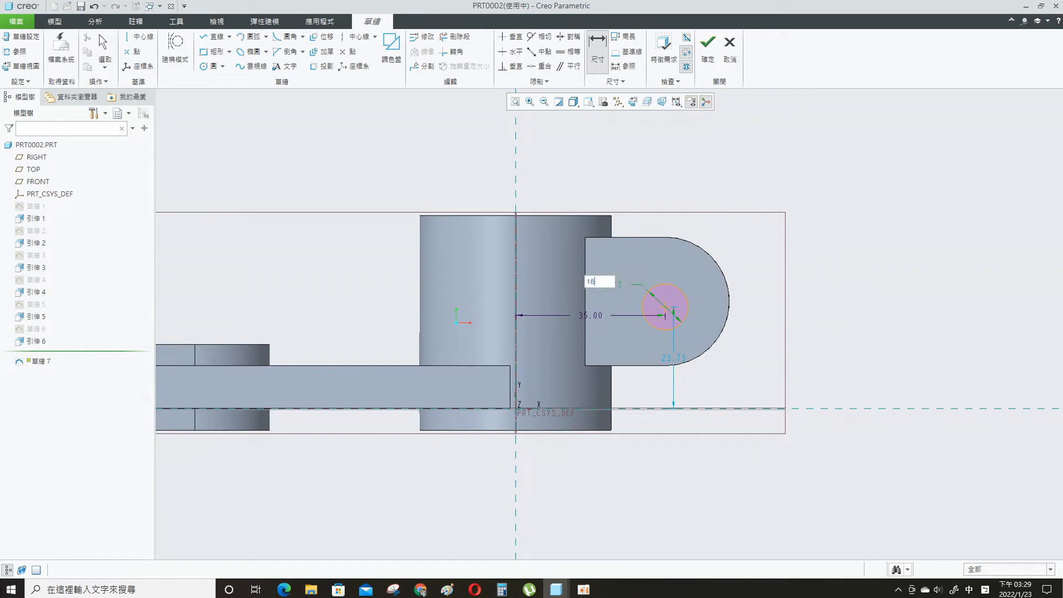
left_click(593, 46)
left_click(667, 307)
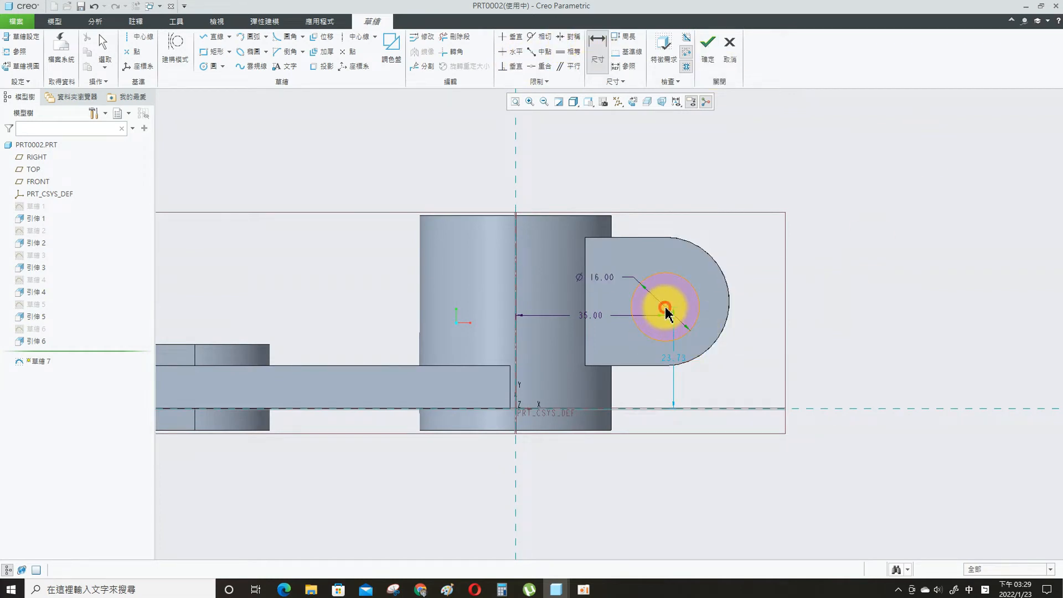
middle_click(875, 349)
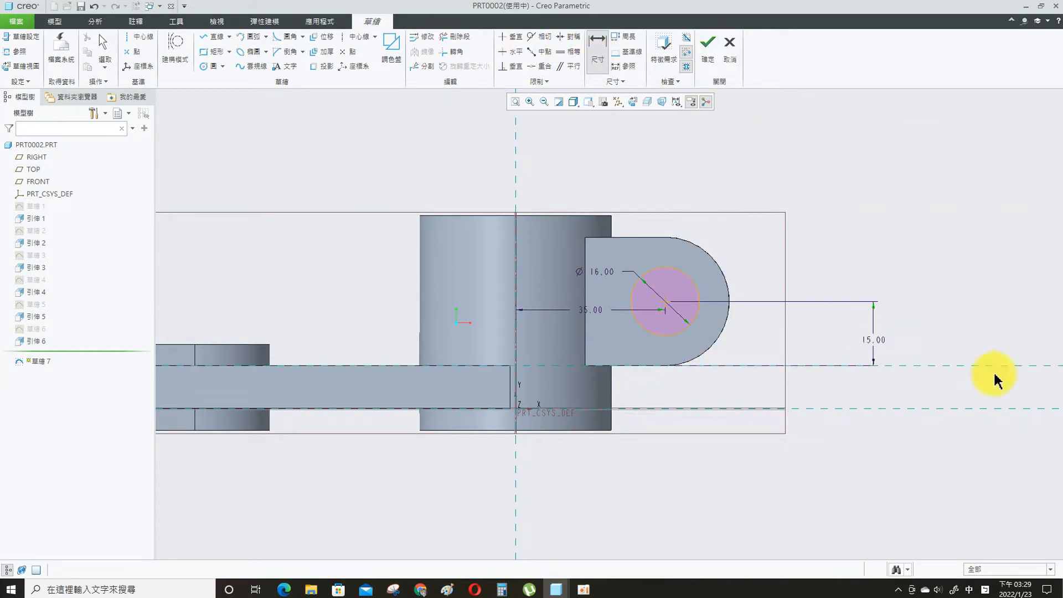
Finish the circle sketch and extrude it as a through-all cut, removing material from both halves of the lug.
mouse_move(878, 225)
middle_mouse_down()
mouse_move(842, 309)
mouse_move(427, 79)
middle_mouse_up()
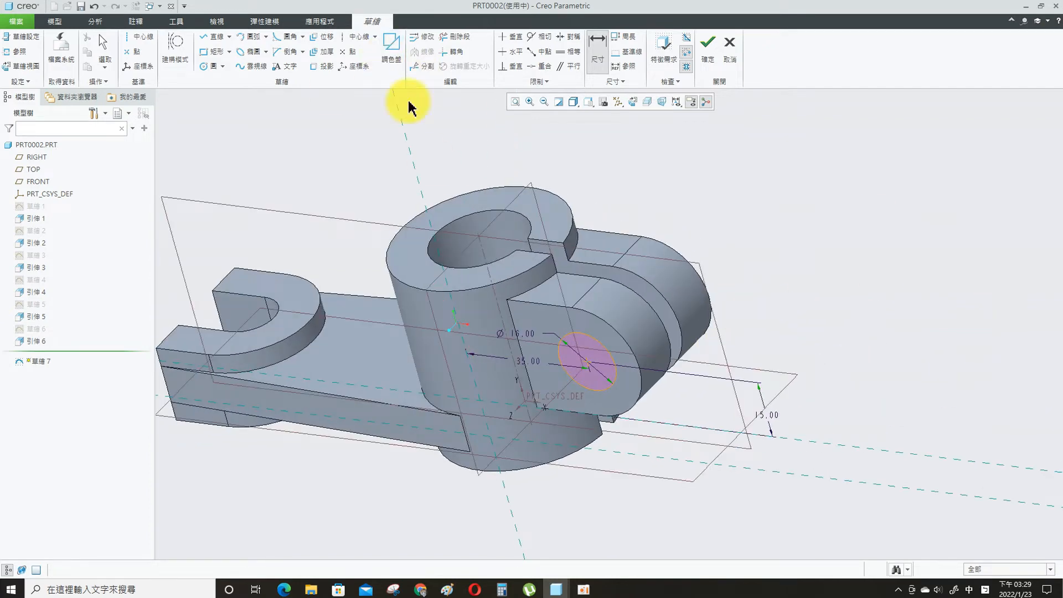
left_click(708, 43)
left_click(222, 47)
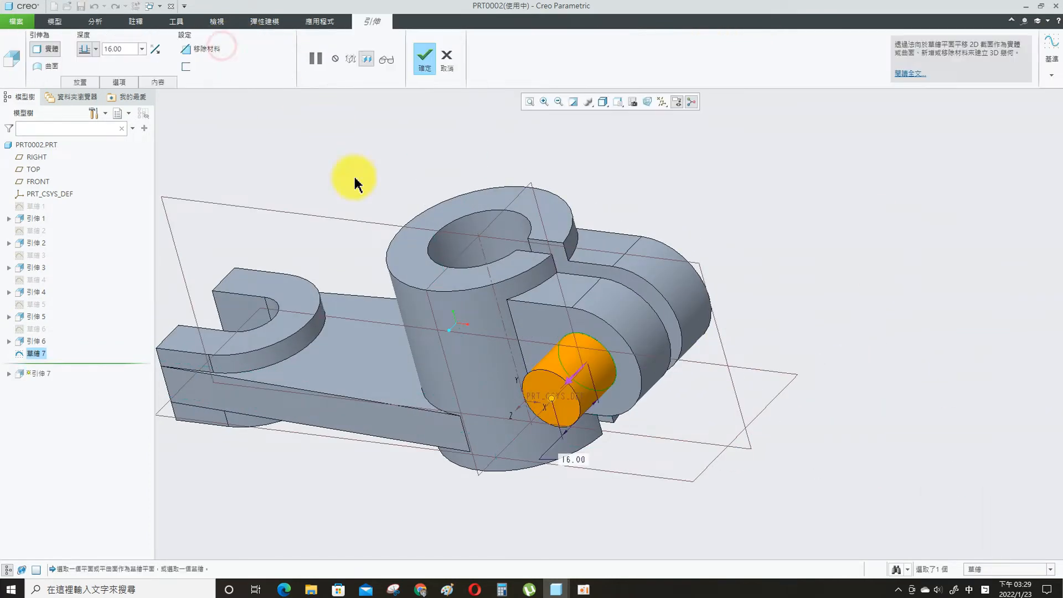
left_click(183, 49)
left_click(96, 49)
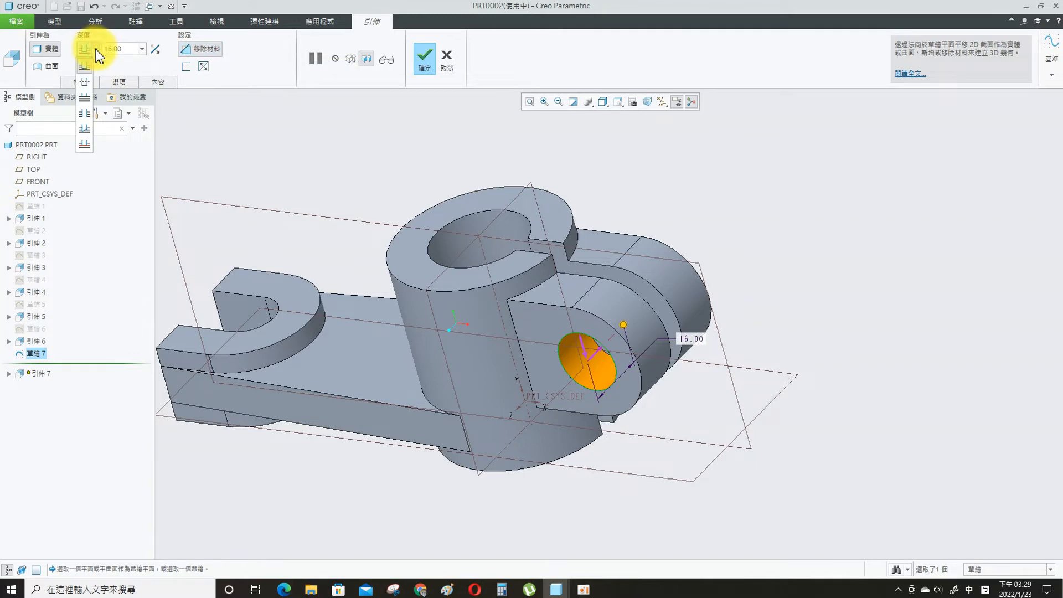
left_click(85, 116)
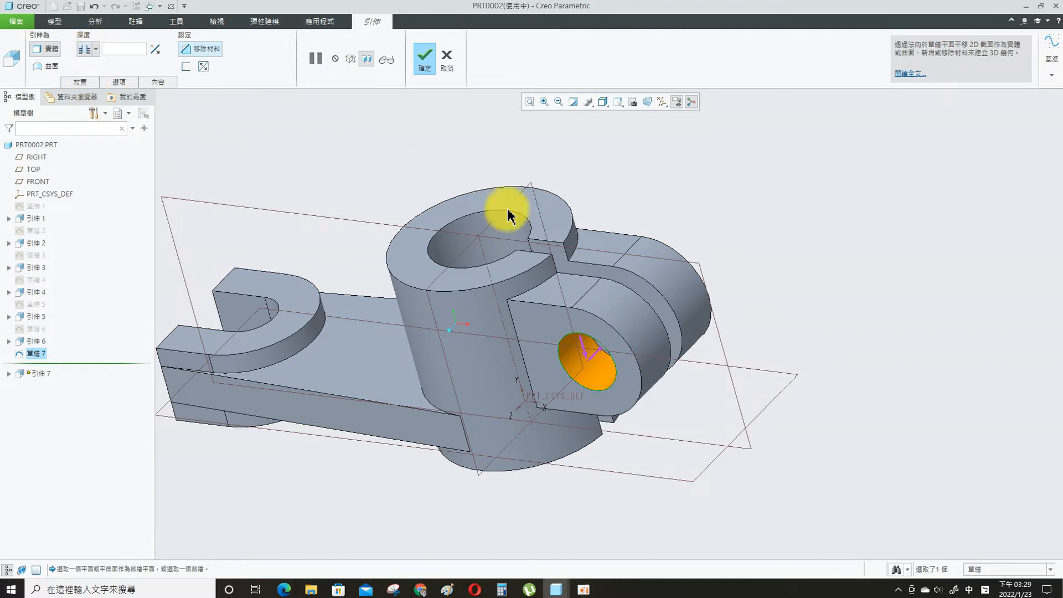
left_click(425, 56)
Save the part as PRT0002.PRT in the CREO_TESTING folder 2022-01-17.
middle_click_drag(562, 324, 760, 266)
key("ctrl+s")
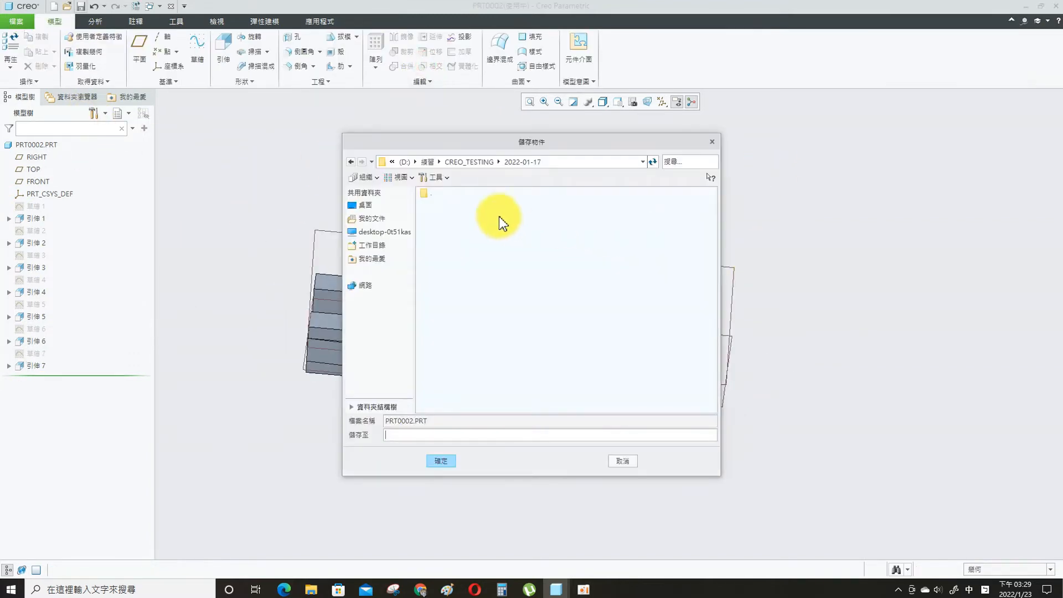
left_click(440, 462)
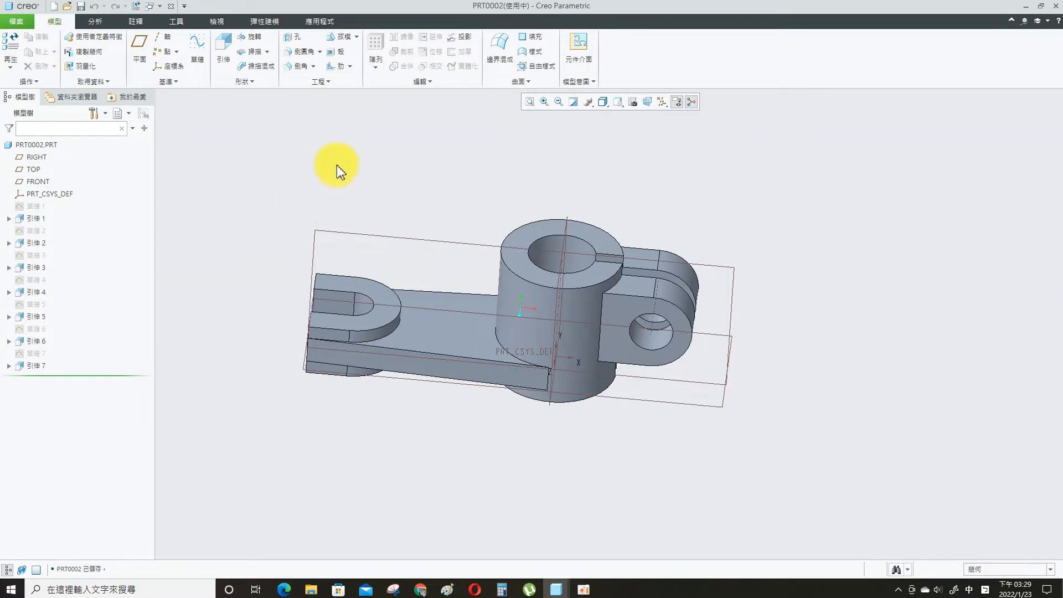
Sketch a sloping line on the FRONT plane from the slotted end block's upper inner corner to the cylinder's nearest top corner.
left_click(419, 239)
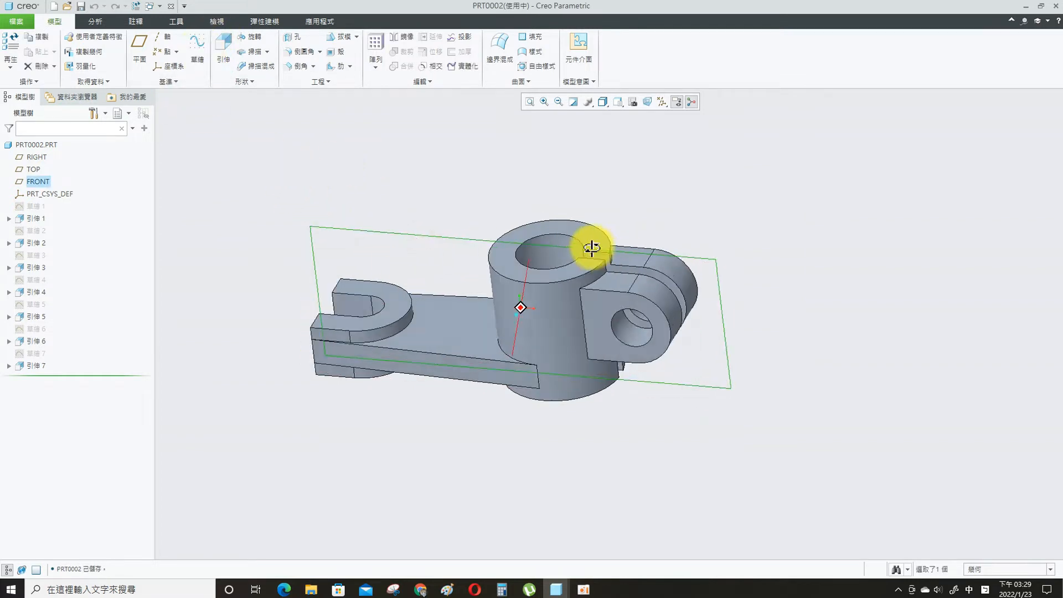
left_click(199, 49)
left_click(594, 107)
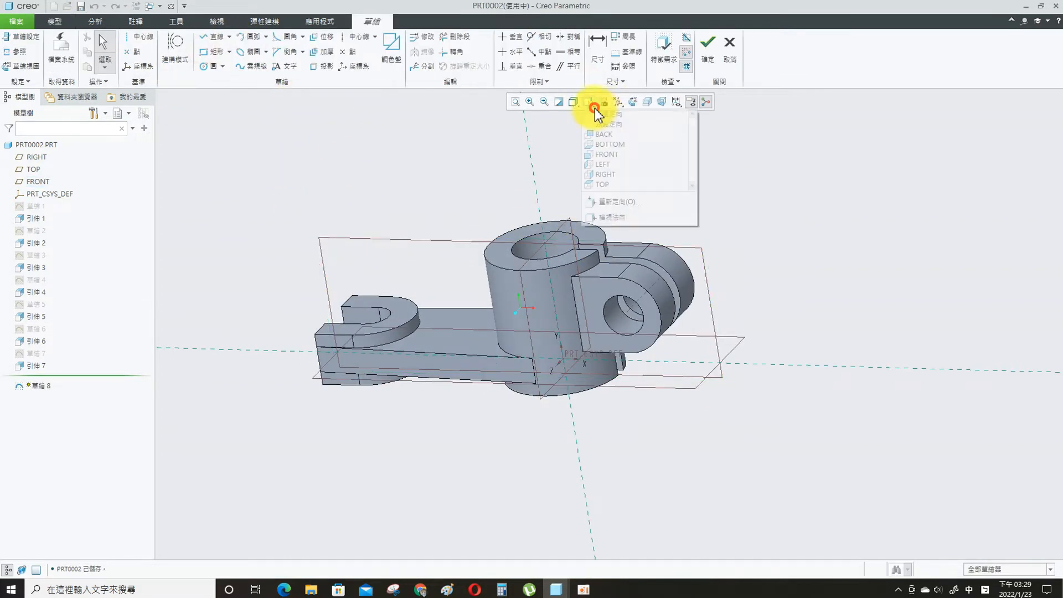
left_click(613, 217)
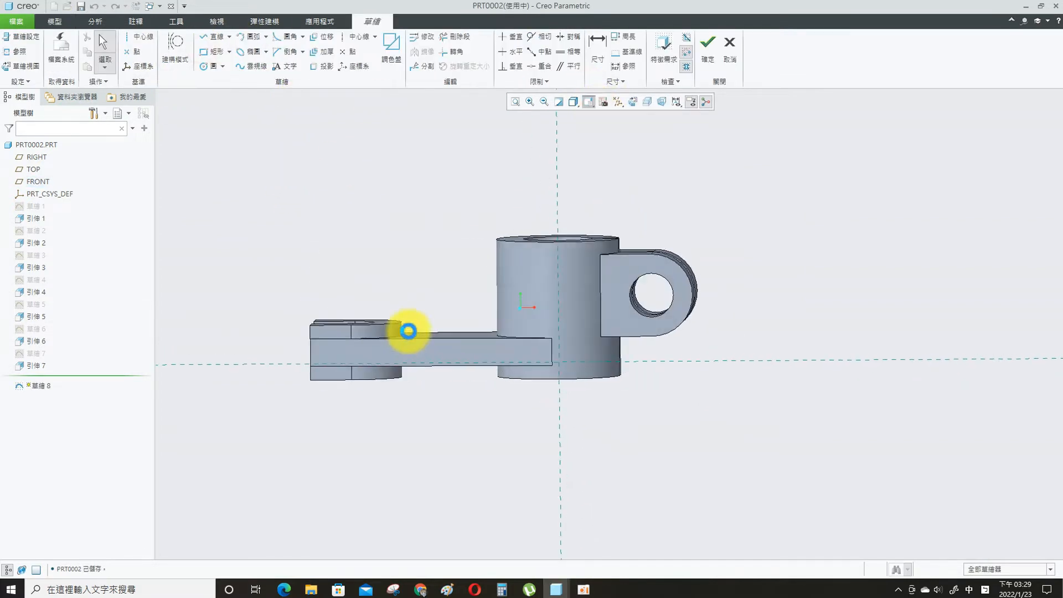
left_click(213, 37)
left_click(401, 321)
left_click(497, 238)
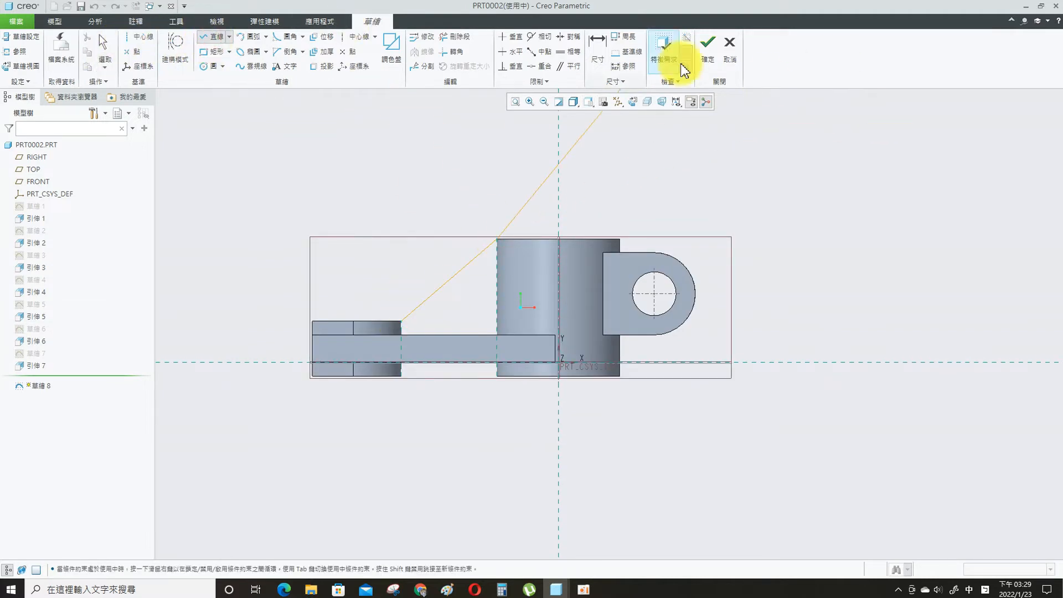
left_click(710, 54)
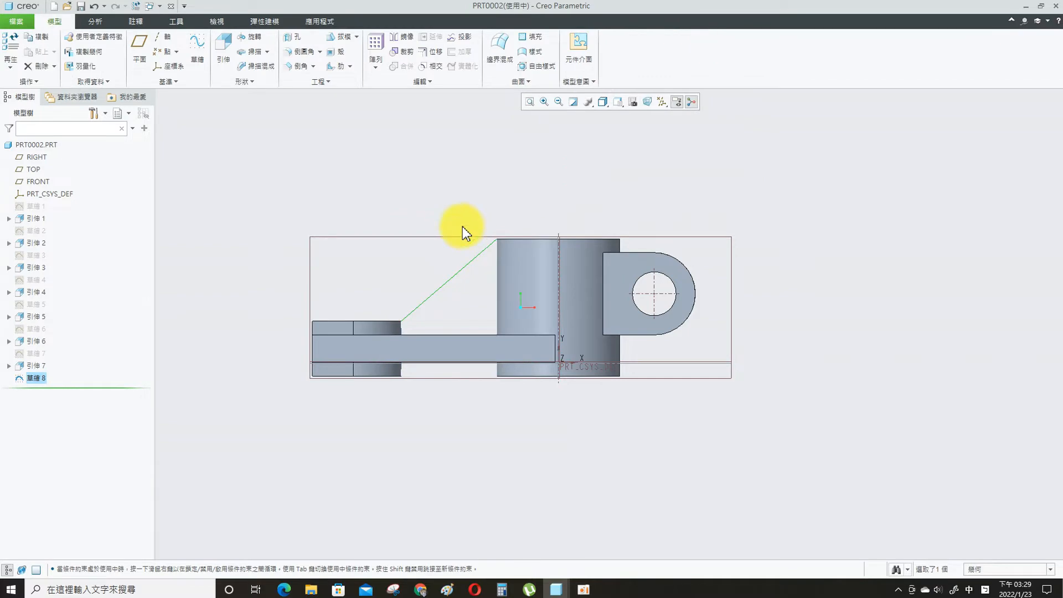
Start a sketch on the slotted end block's top face and add horizontal centrelines about 8 mm above and 5 mm below the axis.
left_click(403, 334)
left_click(464, 283)
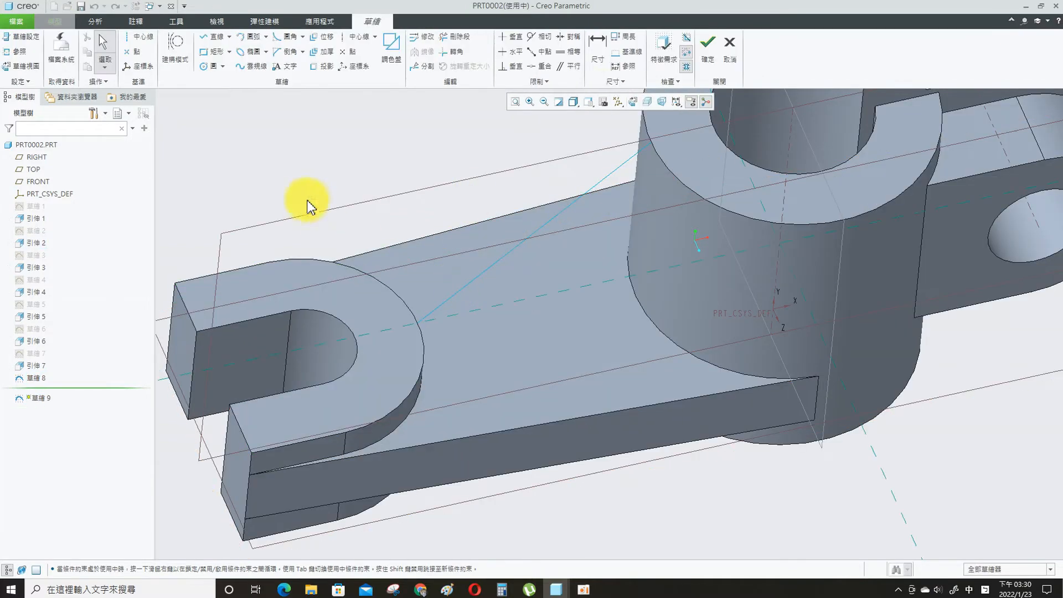
left_click(588, 101)
left_click(614, 218)
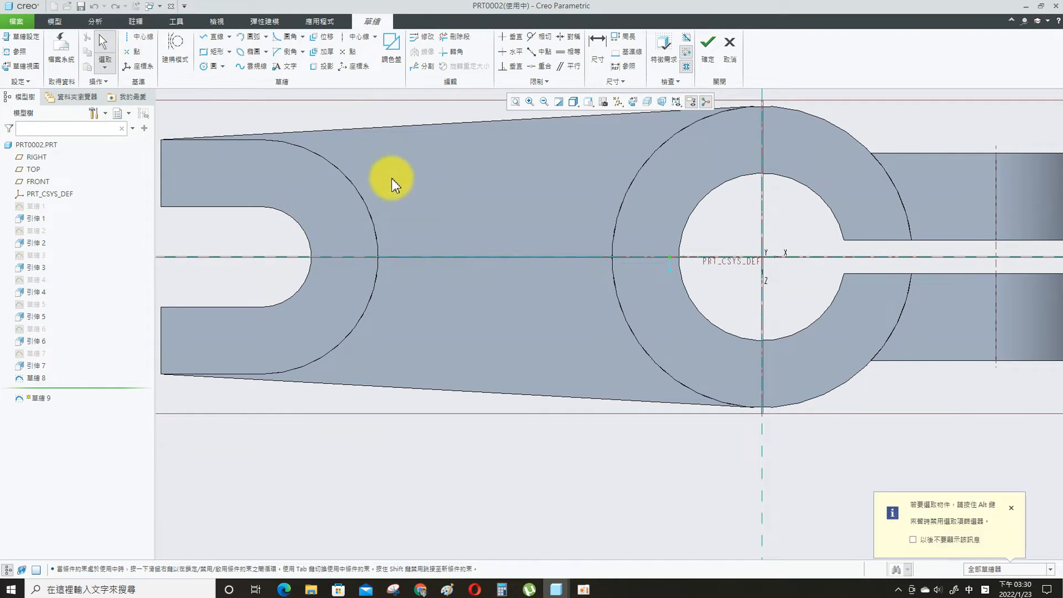
left_click(140, 43)
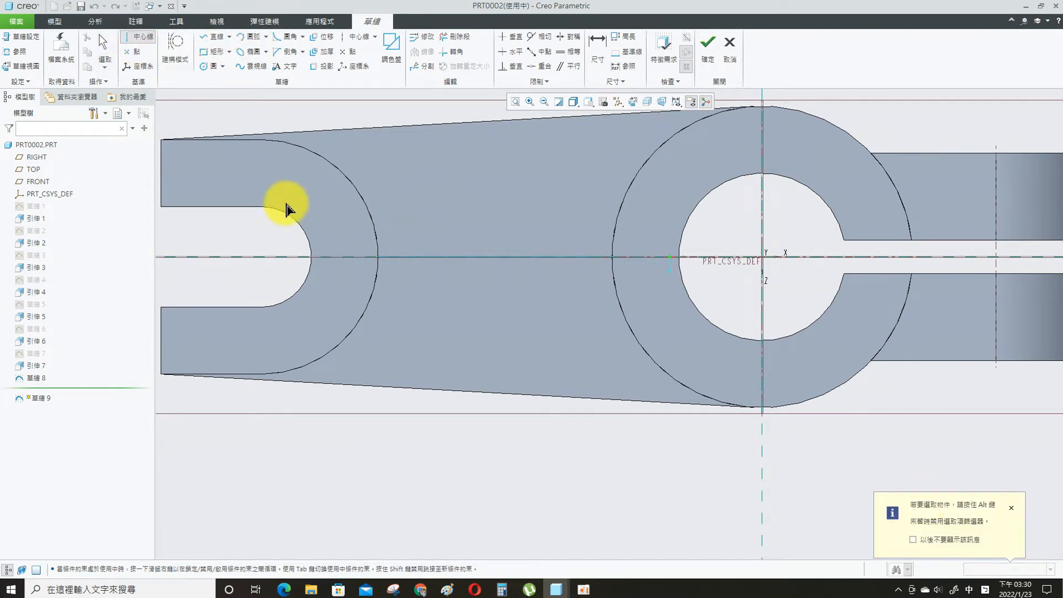
left_click(285, 203)
left_click(483, 204)
left_click(230, 292)
left_click(422, 292)
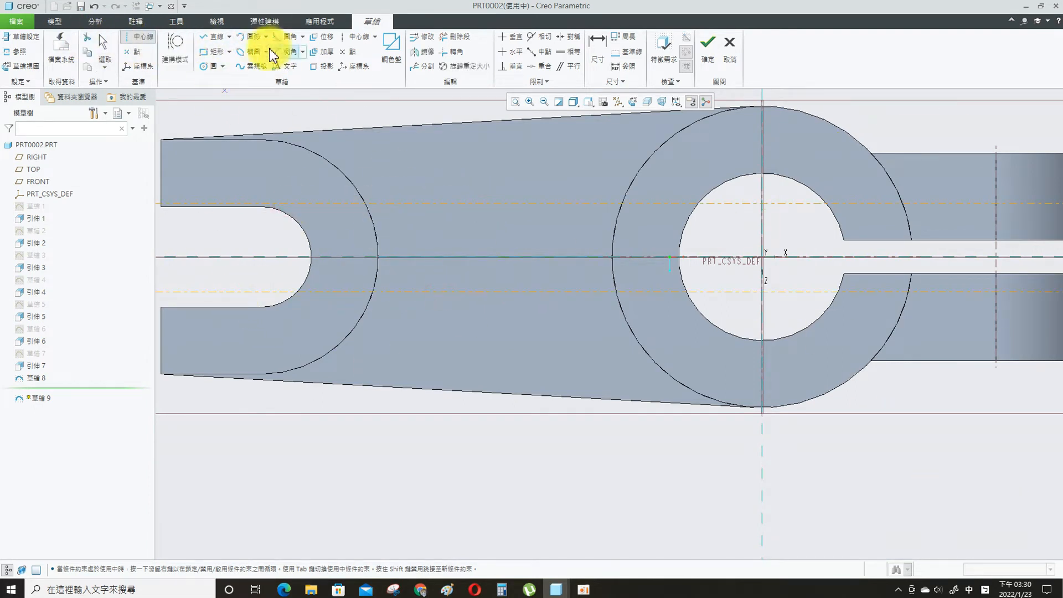
Set the two centrelines 10 mm apart, with the upper one 5 mm from the horizontal reference axis.
left_click(597, 48)
left_click(446, 204)
left_click(457, 291)
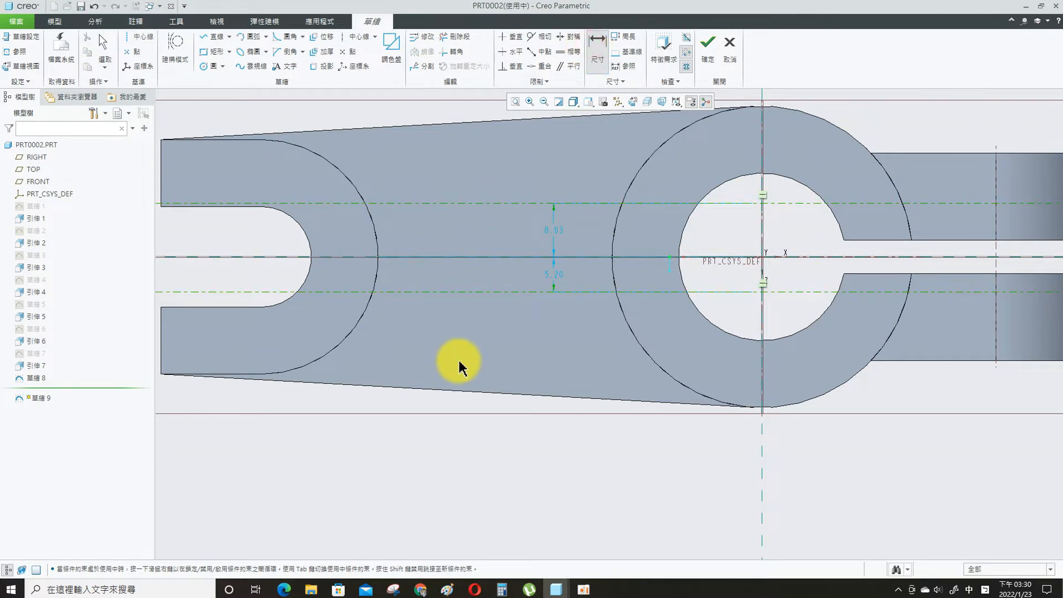
middle_click(452, 357)
left_click(565, 224)
left_click(536, 257)
middle_click(531, 239)
type("5")
key("Return")
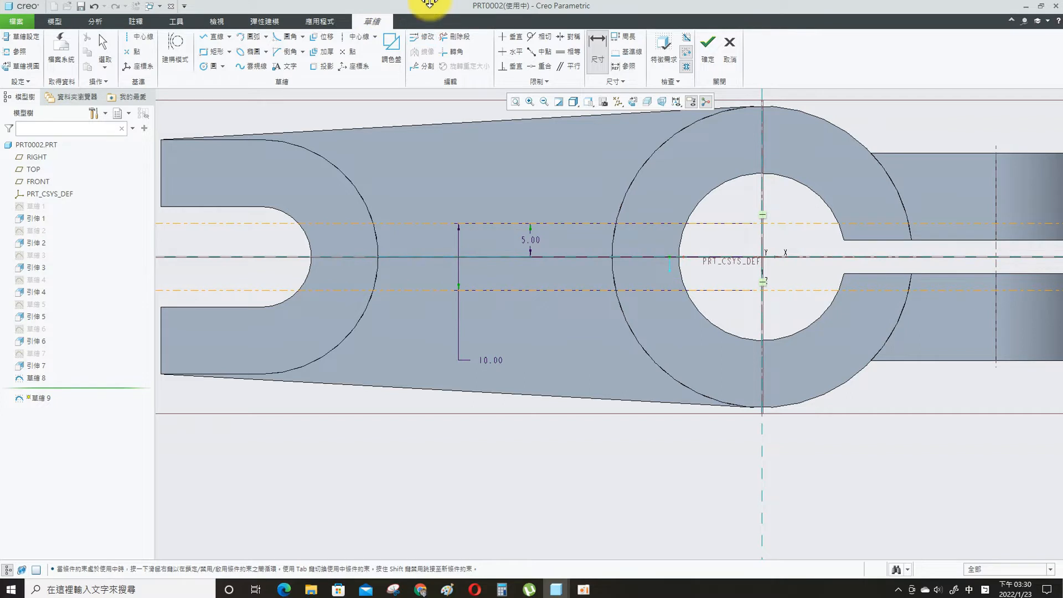
Project the end block's rounded edge, trim the arc outside the two centrelines and finish the sketch.
left_click(320, 67)
left_click(368, 209)
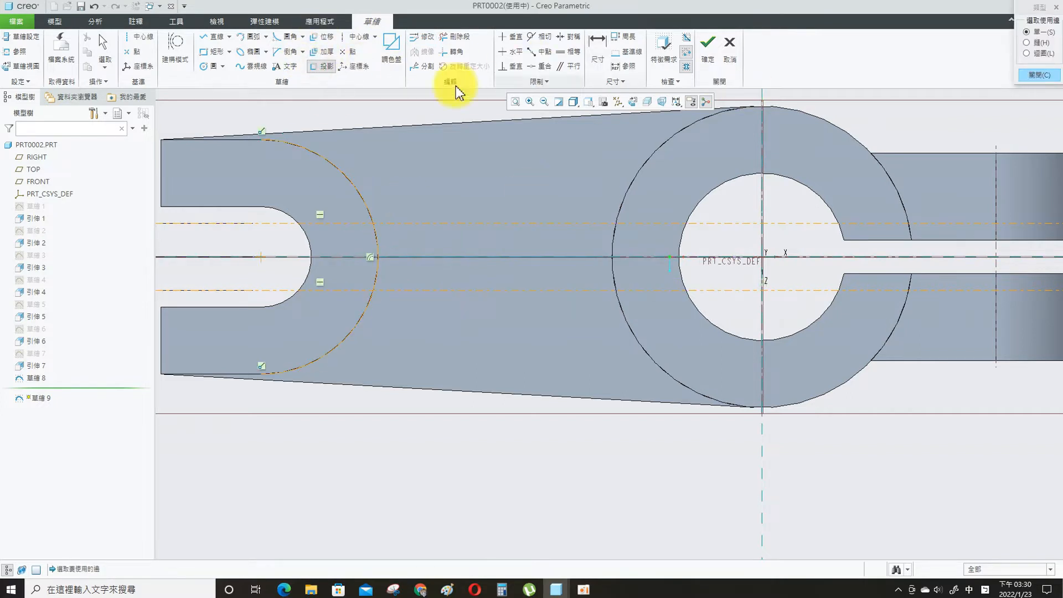
left_click(1045, 78)
left_click(454, 36)
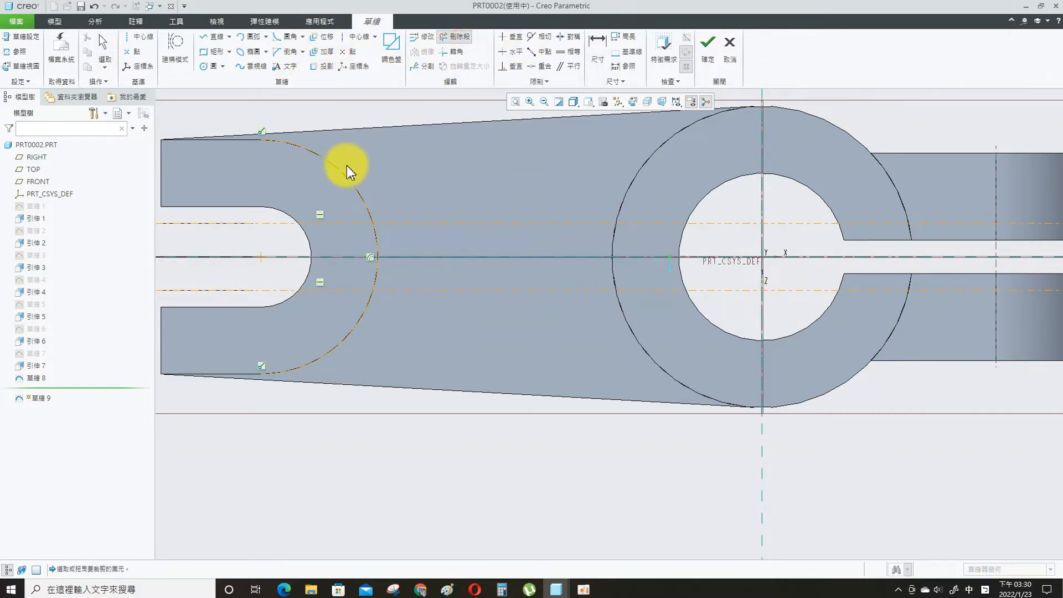
left_click(348, 179)
left_click(344, 339)
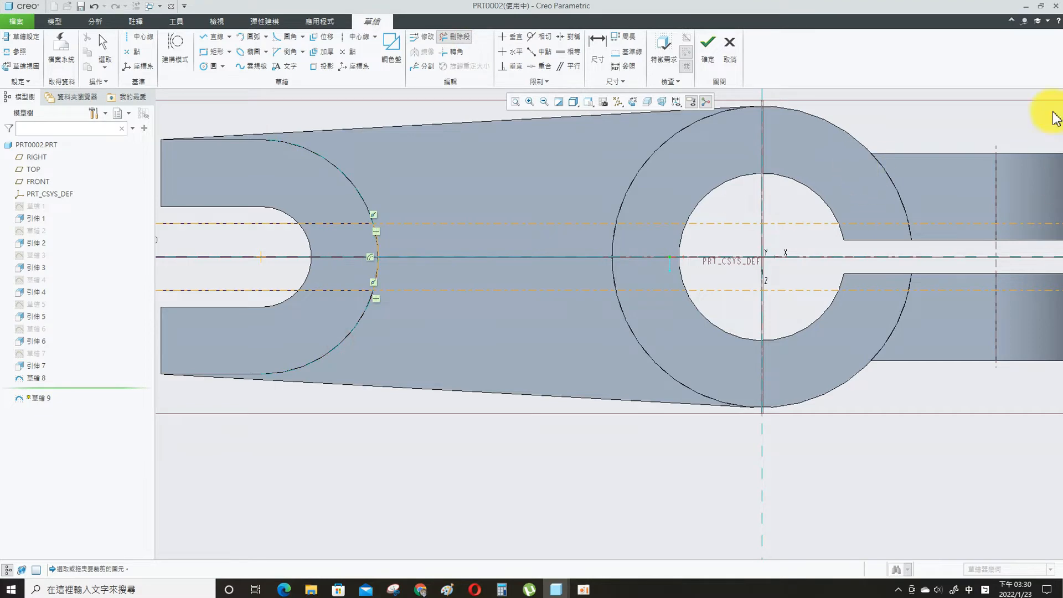
left_click(708, 42)
left_click(348, 172)
Start a sketch on the split cylinder's top face and add horizontal centrelines 5 mm above and 5 mm below the axis.
left_click(700, 166)
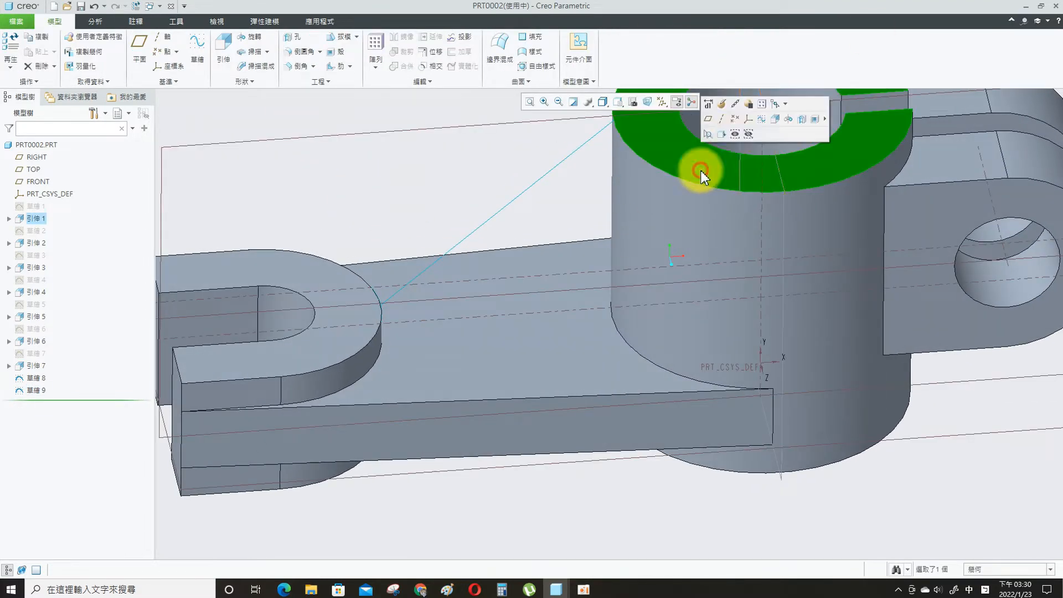
left_click(762, 119)
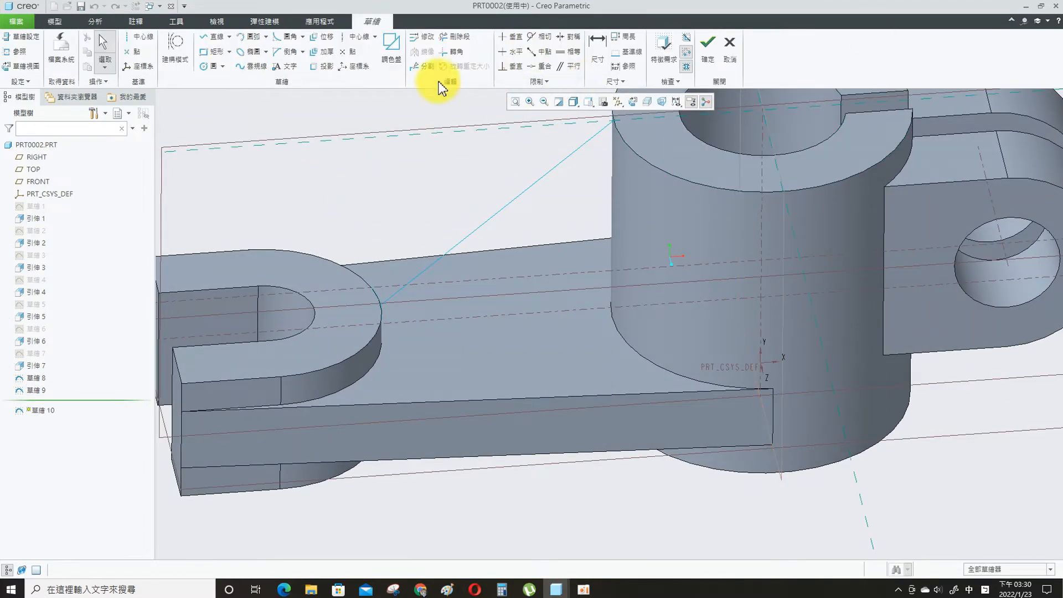
left_click(589, 102)
left_click(615, 217)
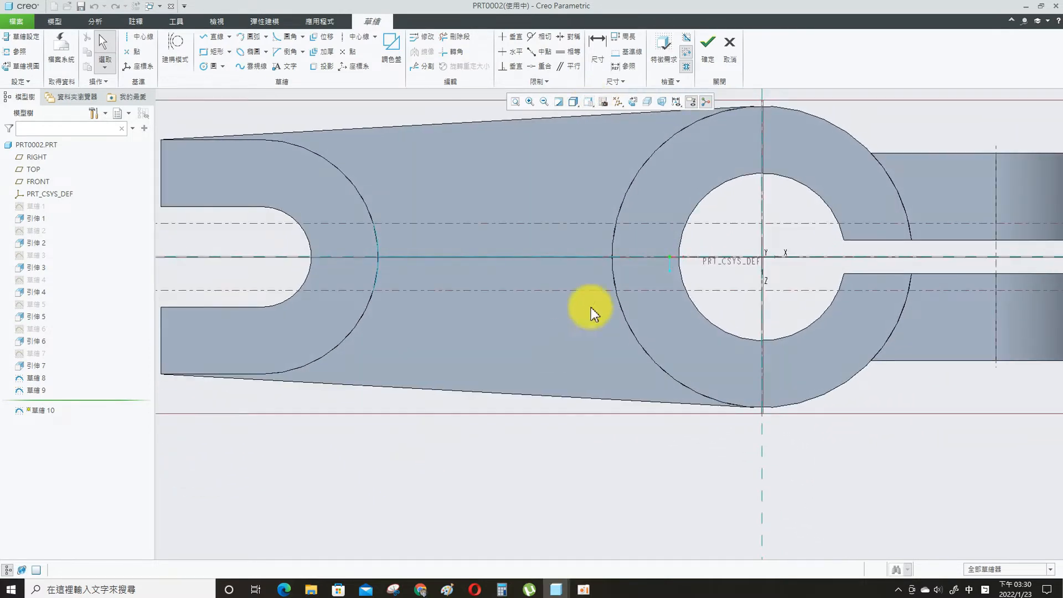
left_click(623, 201)
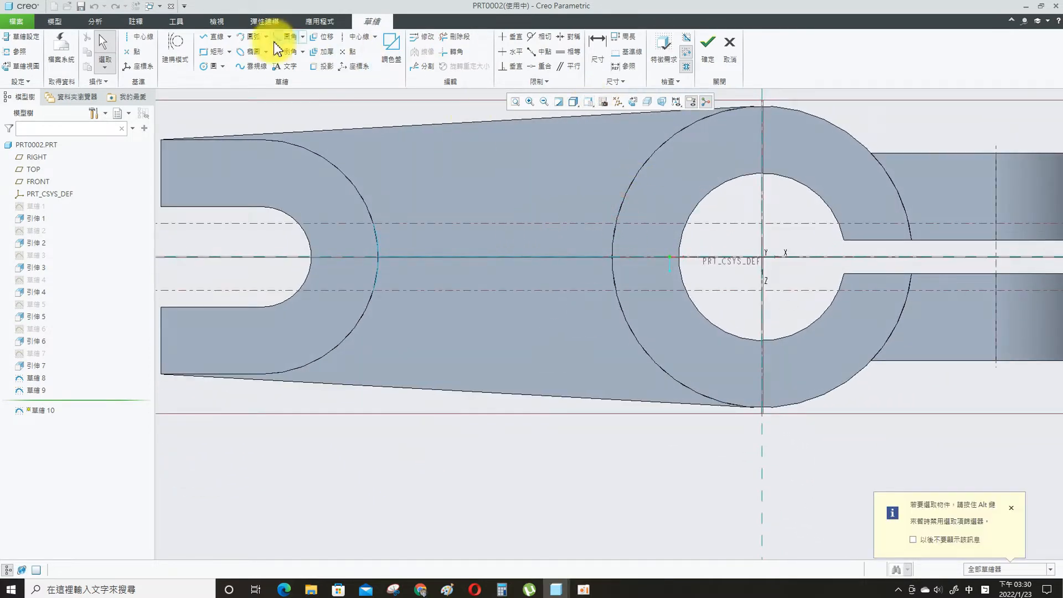
left_click(358, 36)
left_click(428, 332)
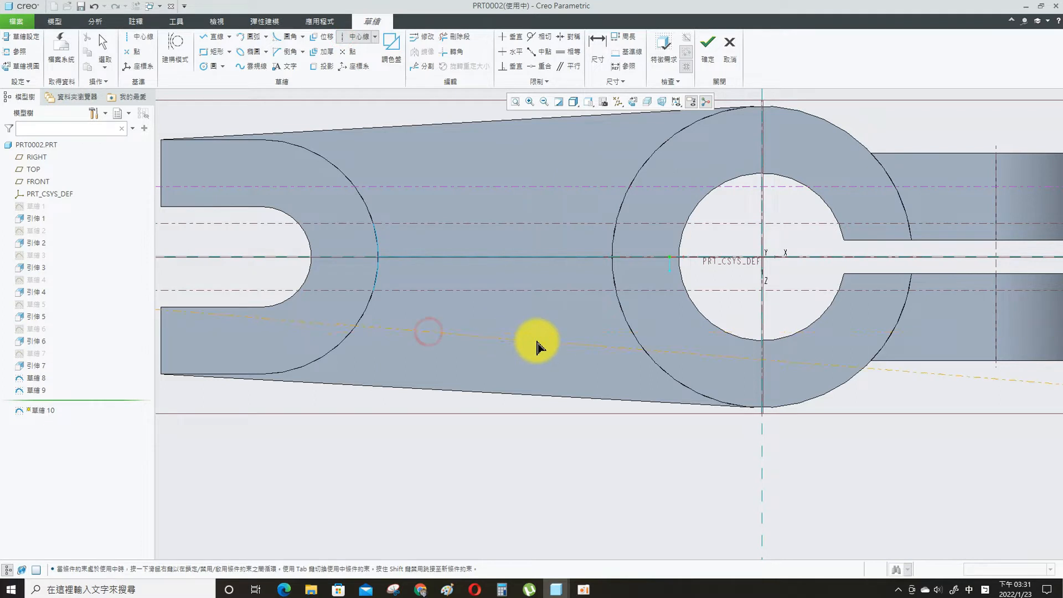
left_click(542, 332)
left_click(597, 45)
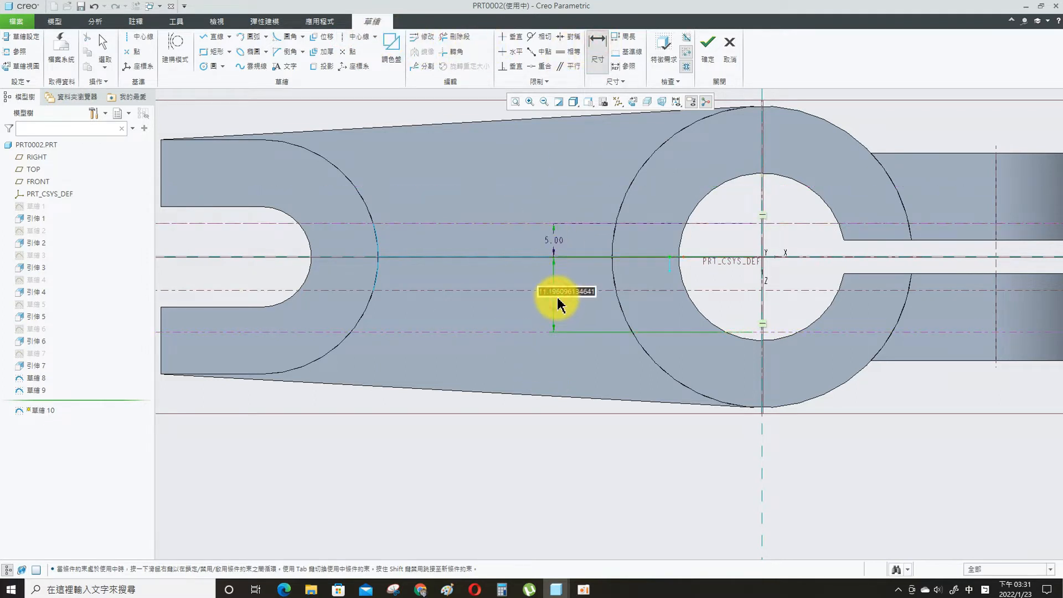
Project the cylinder's outer edge, trim it beyond the two centrelines on the end block's side and finish the sketch.
left_click(321, 66)
left_click(617, 222)
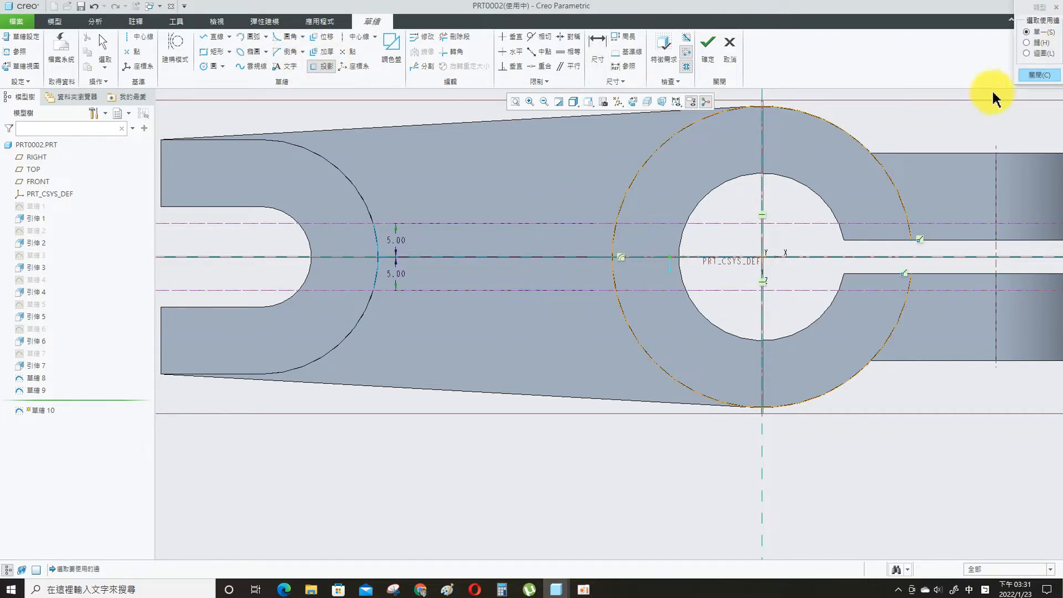
left_click(1036, 76)
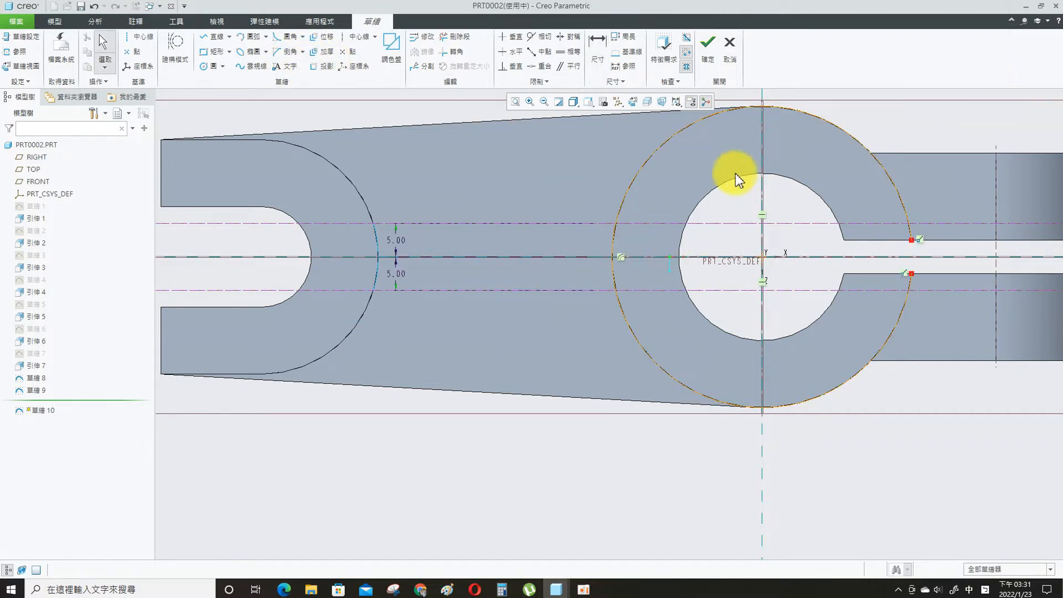
left_click(455, 37)
left_click(641, 178)
mouse_move(689, 387)
middle_mouse_down()
mouse_move(624, 373)
mouse_move(784, 171)
middle_mouse_up()
left_click(708, 44)
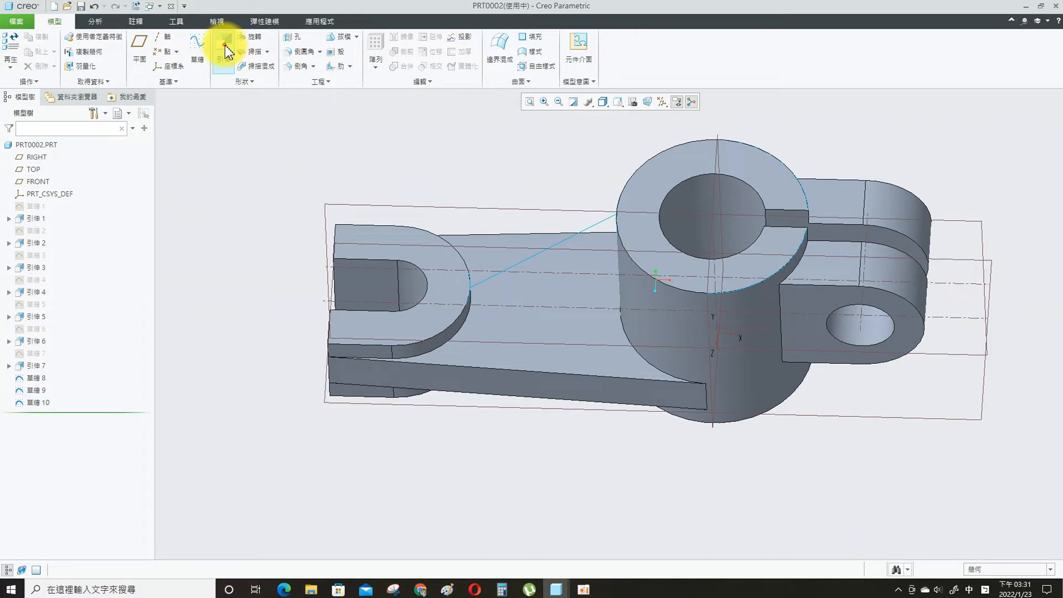
left_click(223, 49)
left_click(50, 67)
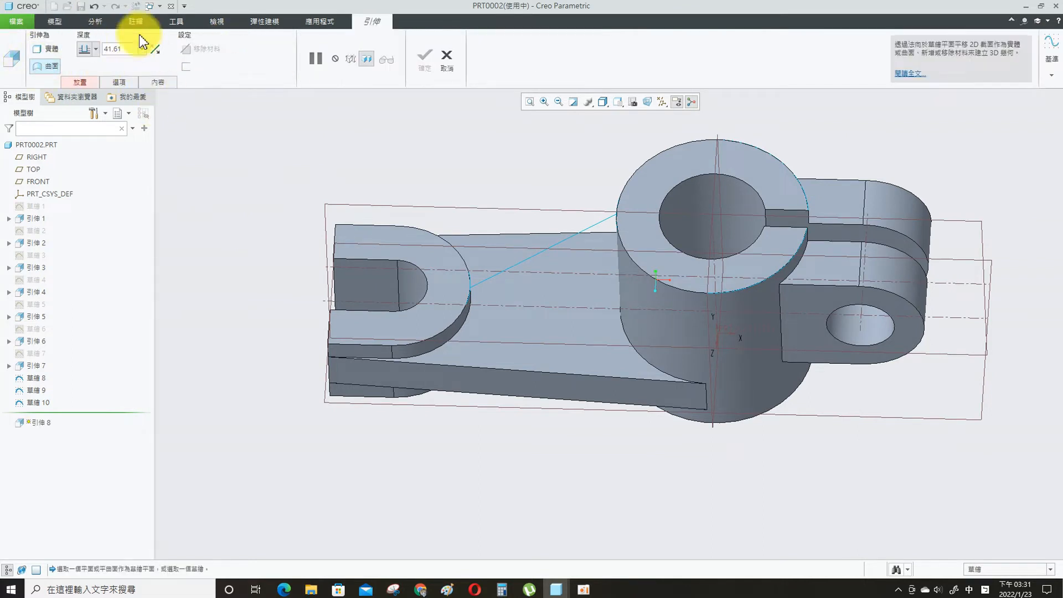
left_click(446, 56)
left_click(554, 314)
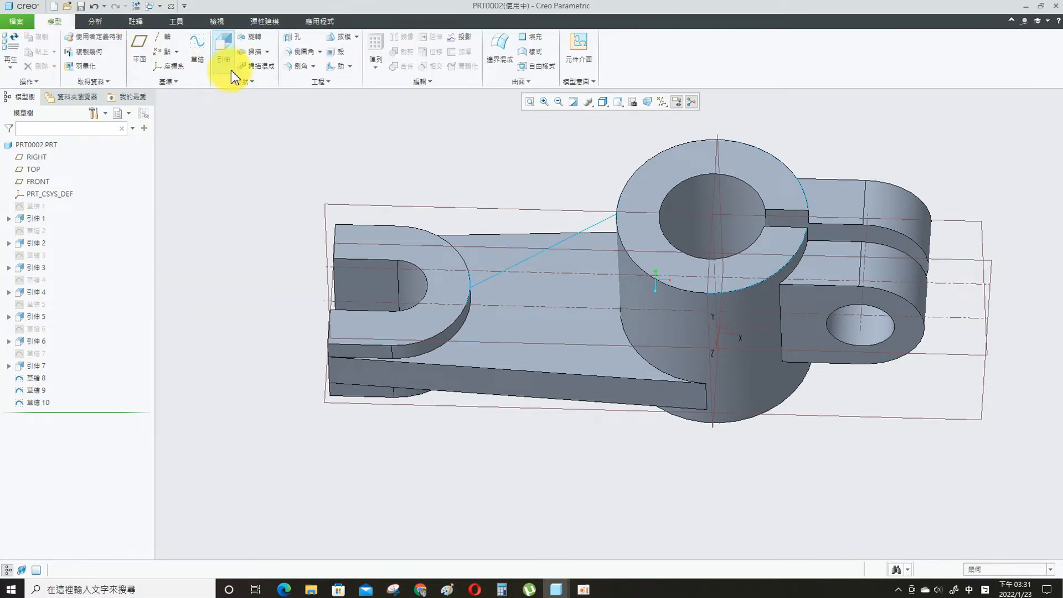
Start a surface Swept Blend with the sloping line as its trajectory.
left_click(256, 66)
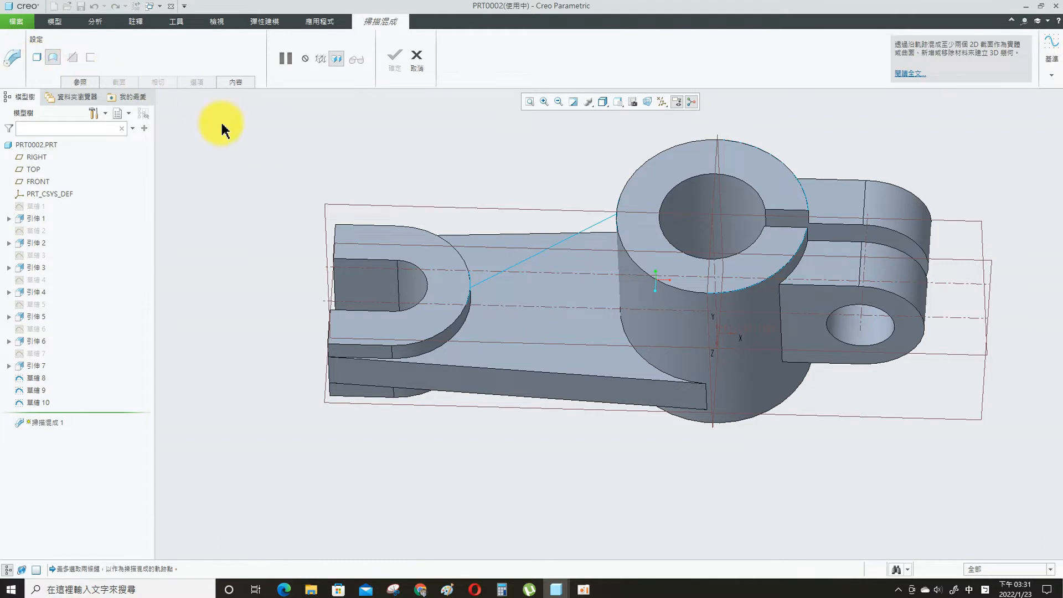
left_click(80, 82)
left_click(88, 112)
left_click(551, 247)
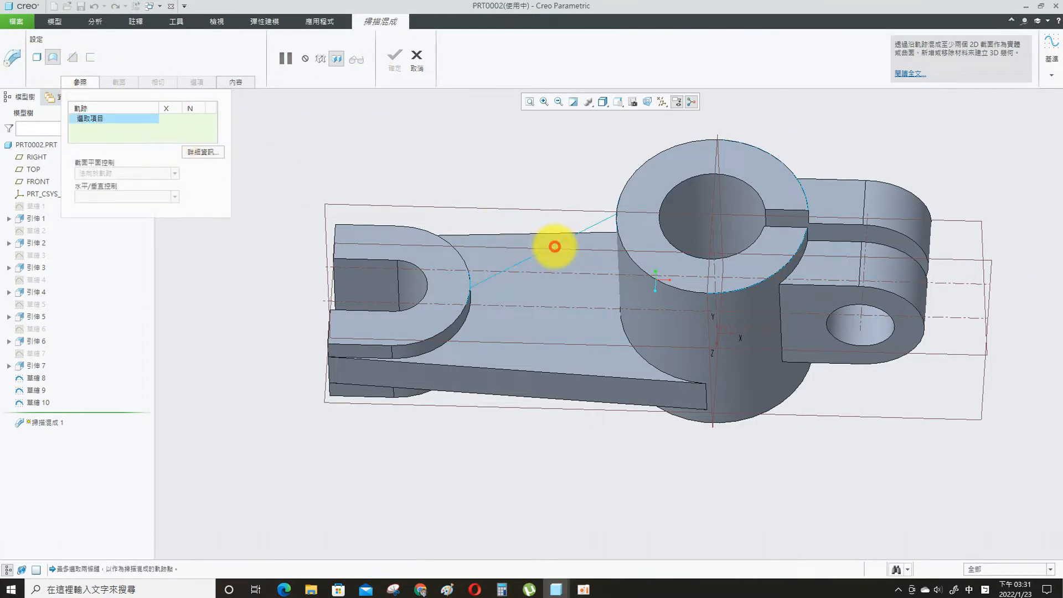
Use selected sections for the swept blend, picking the short end block arc first and the cylinder arc as the second section.
left_click(119, 81)
left_click(144, 159)
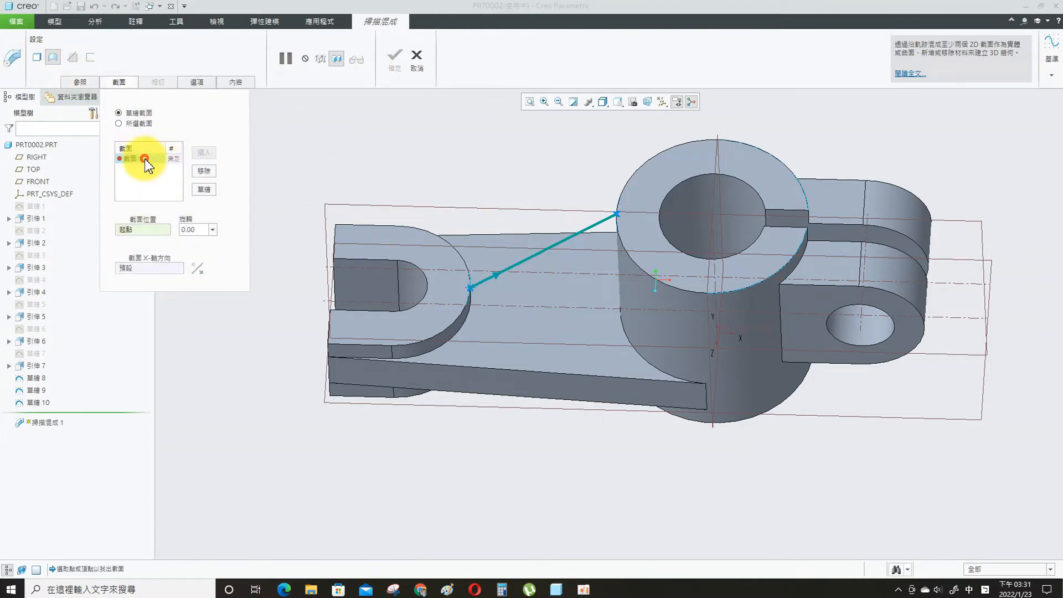
right_click(35, 391)
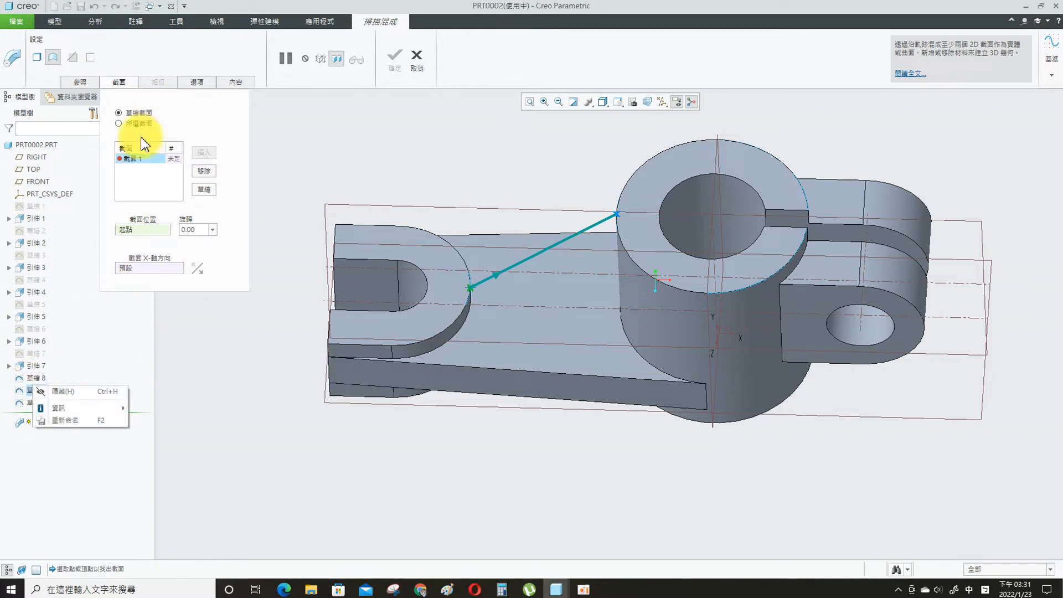
left_click(139, 122)
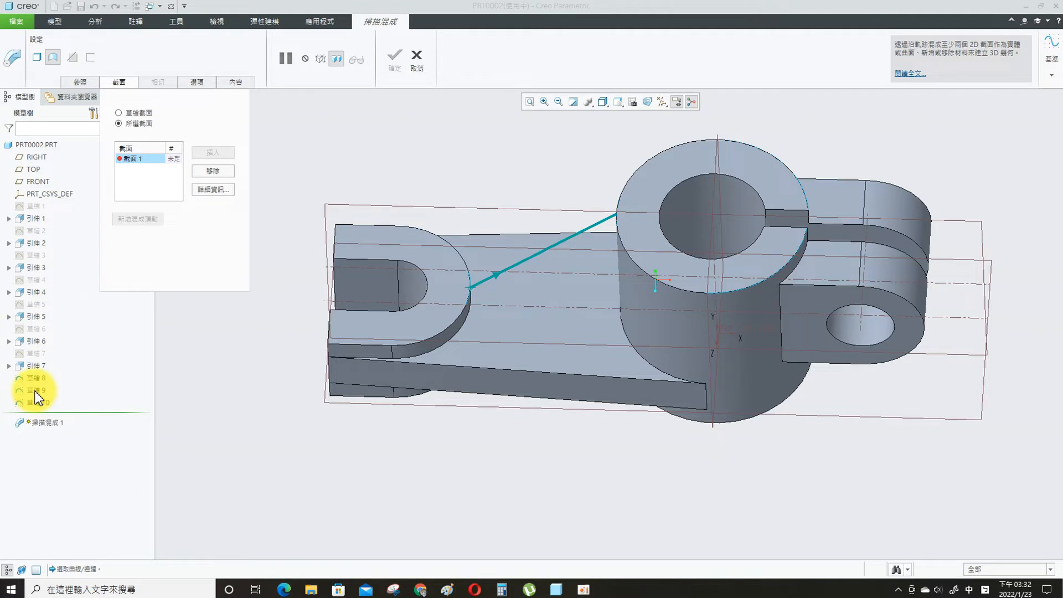
left_click(162, 174)
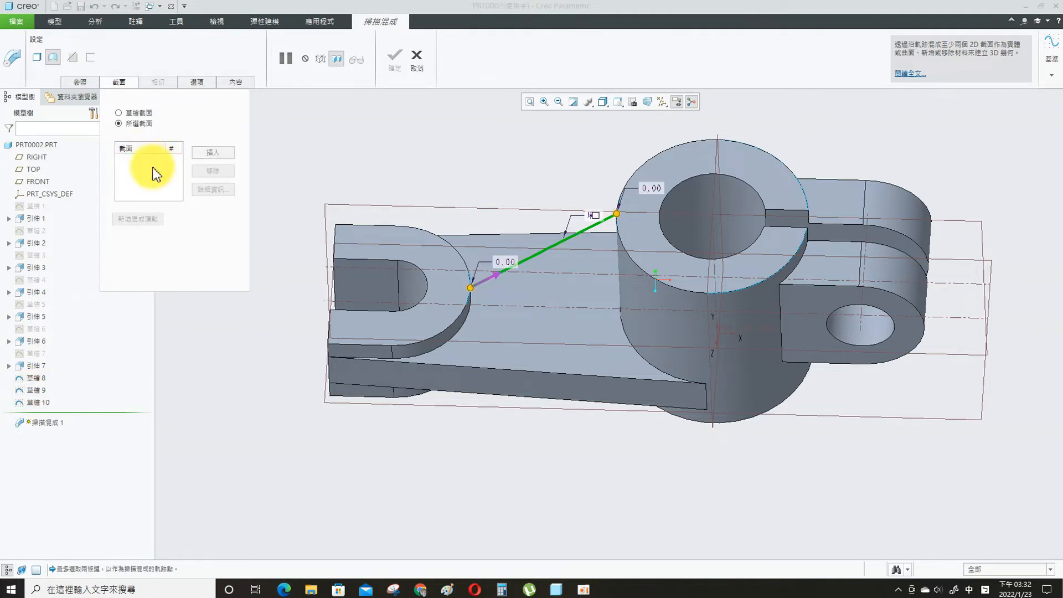
left_click(213, 153)
left_click(469, 299)
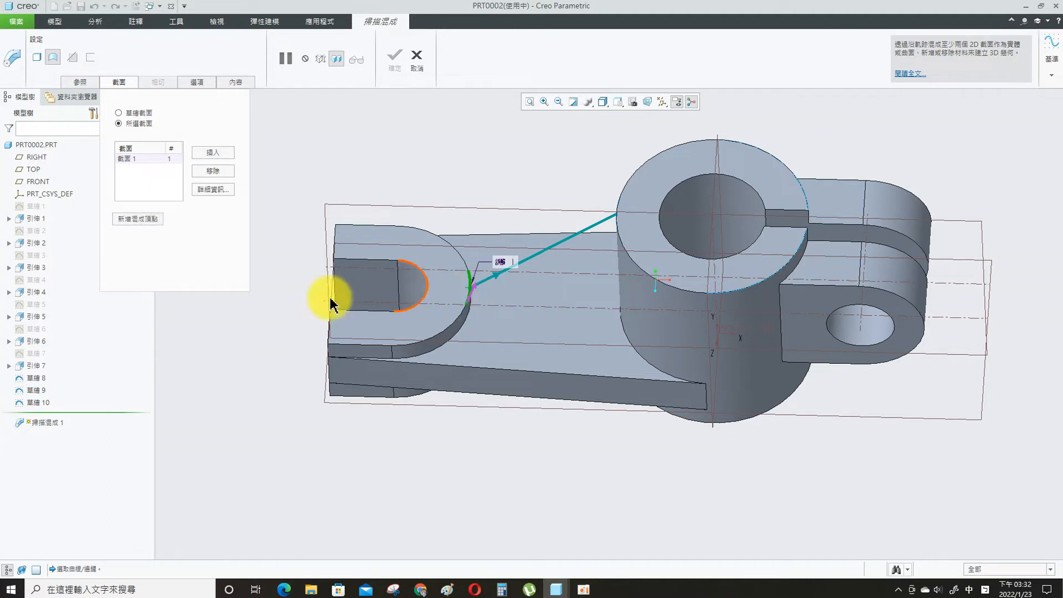
left_click(615, 228)
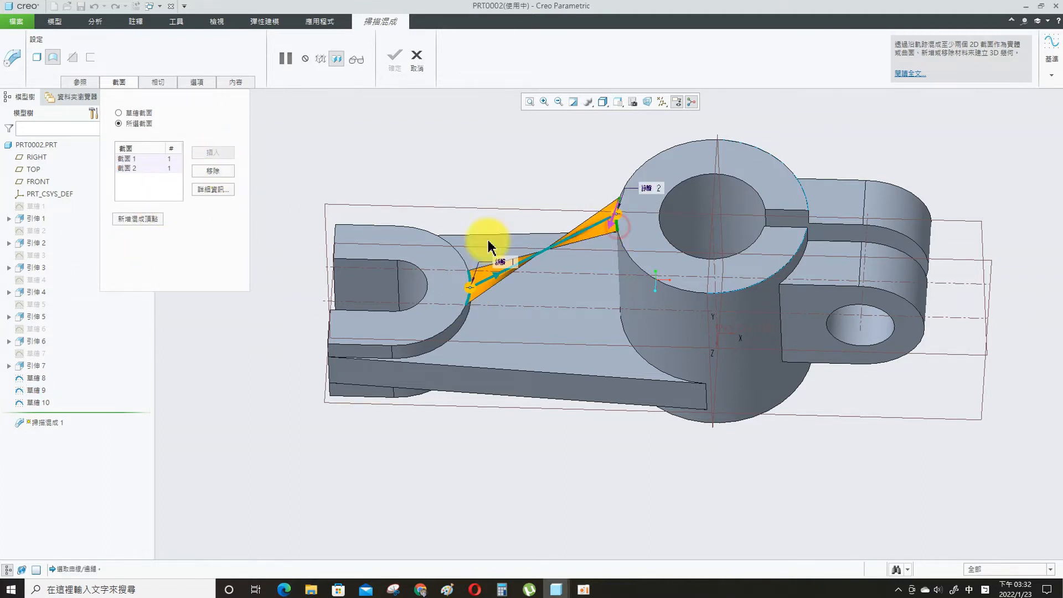
Move the second section's start point to the arc's other end so the surface runs untwisted, and complete the swept blend.
middle_click_drag(438, 181, 463, 187)
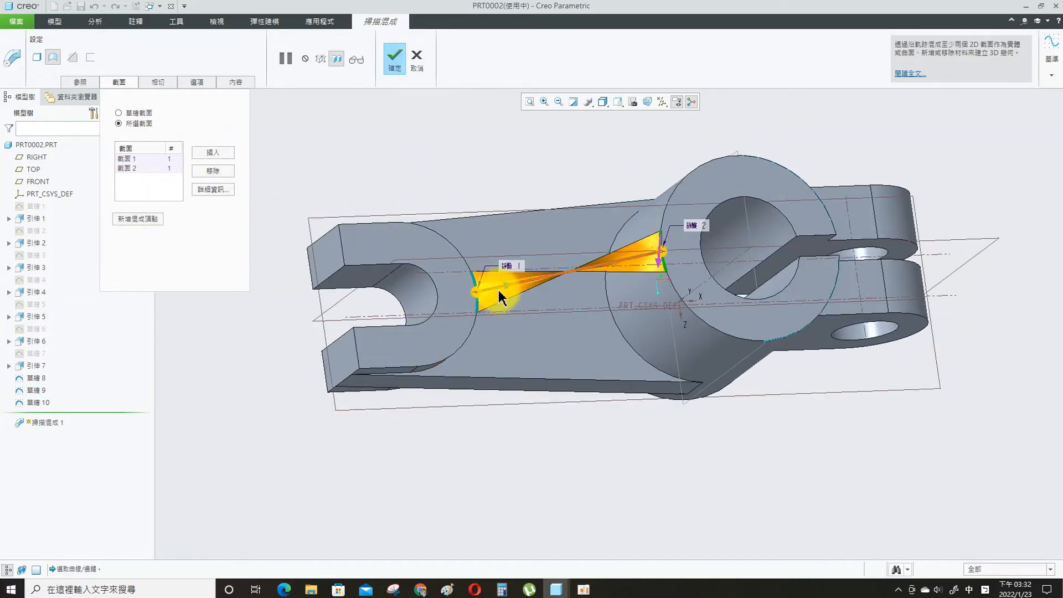
left_click(658, 264)
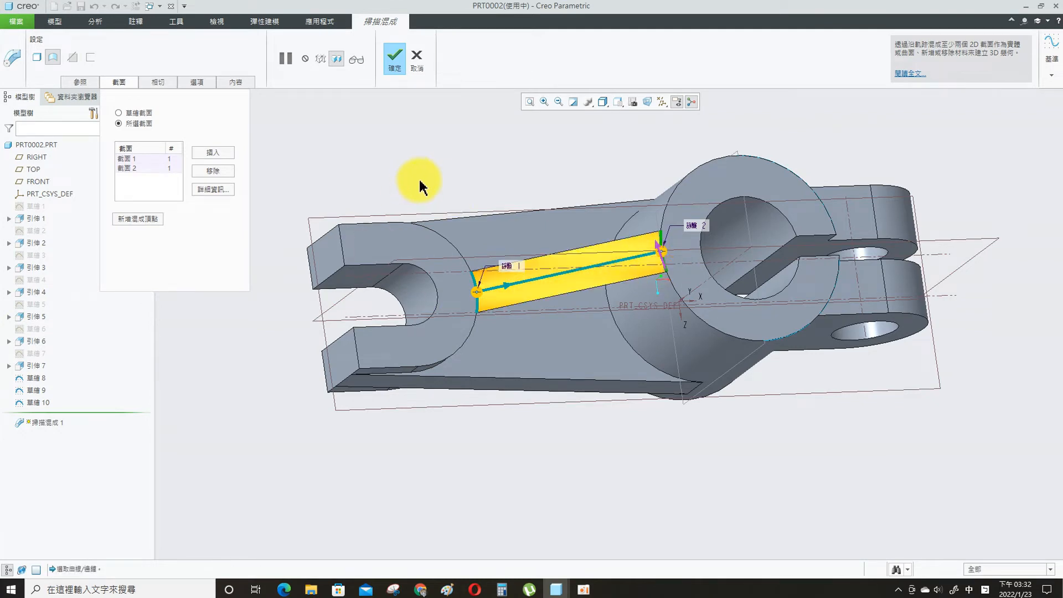
left_click(408, 65)
Sketch on the web plate's top face by projecting the sloping surface's complete outline loop, and finish the sketch.
middle_click_drag(427, 161, 582, 368)
left_click(552, 327)
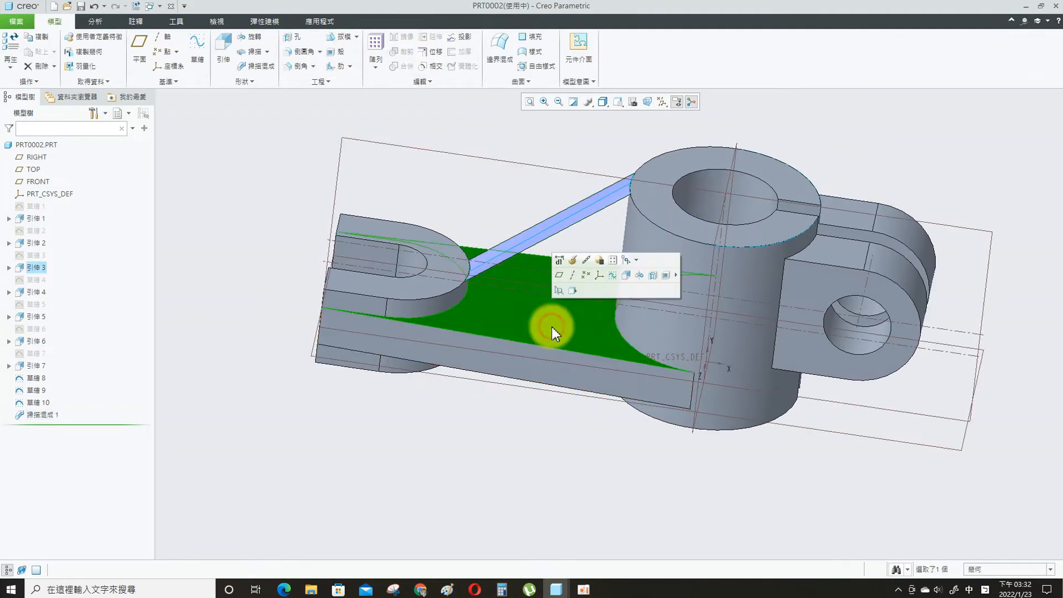
left_click(612, 277)
left_click(324, 66)
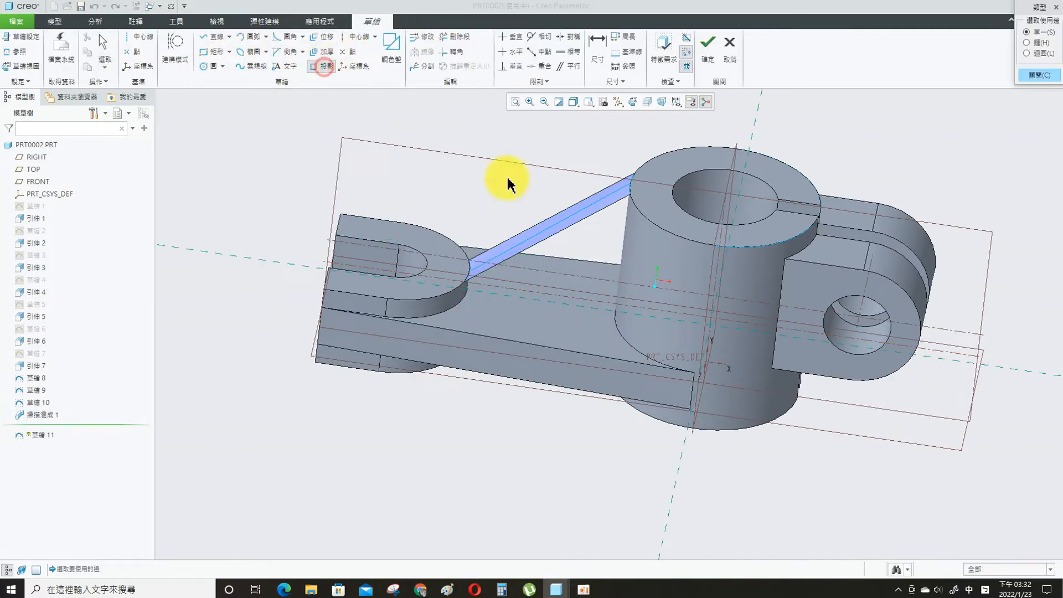
middle_click_drag(831, 102, 621, 214)
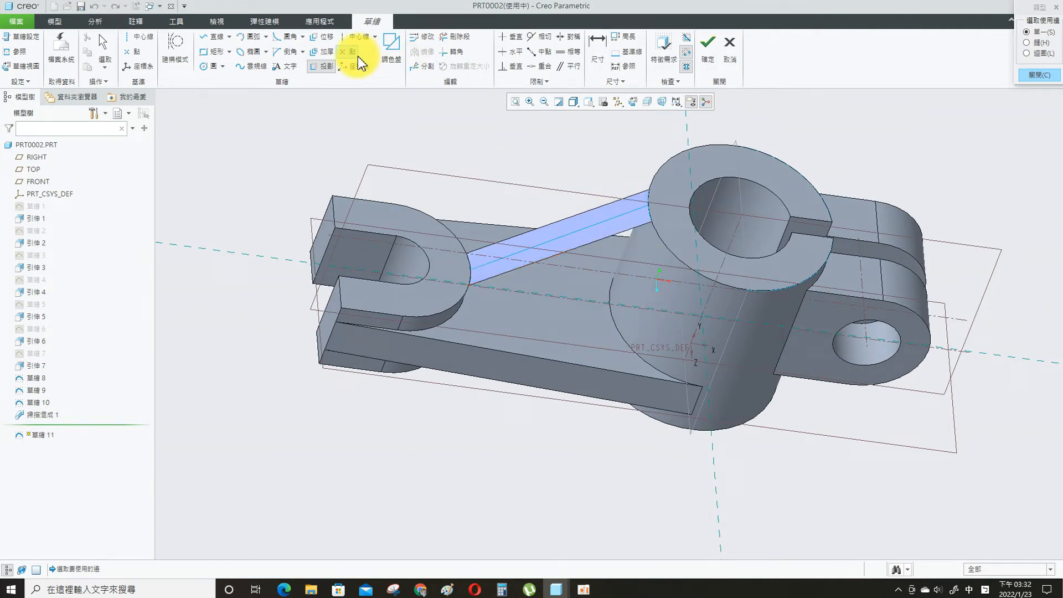
left_click(322, 69)
left_click(1028, 53)
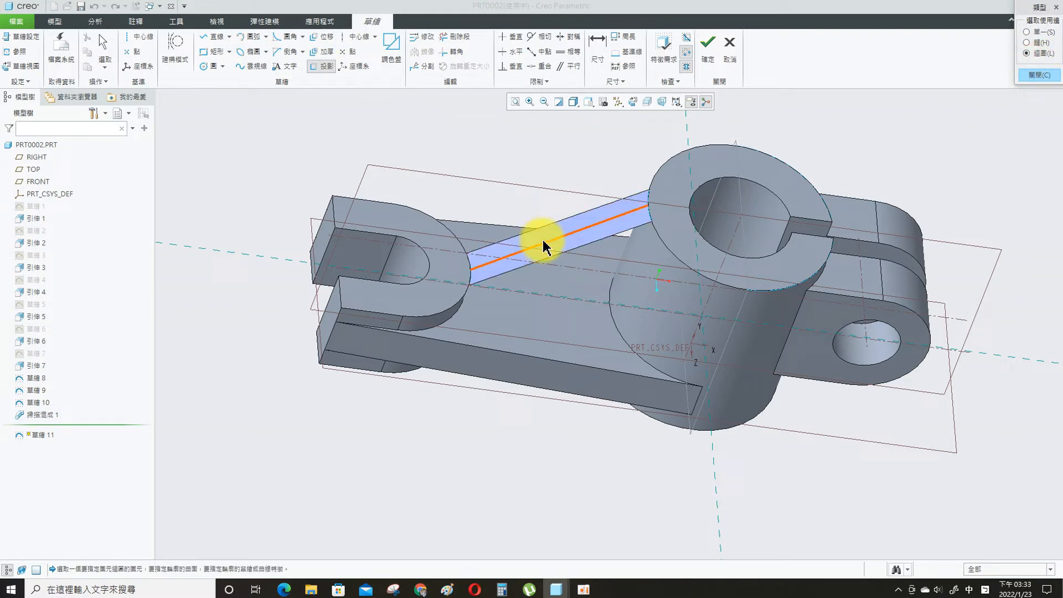
left_click(541, 238)
left_click(1050, 77)
middle_click_drag(427, 161, 399, 150)
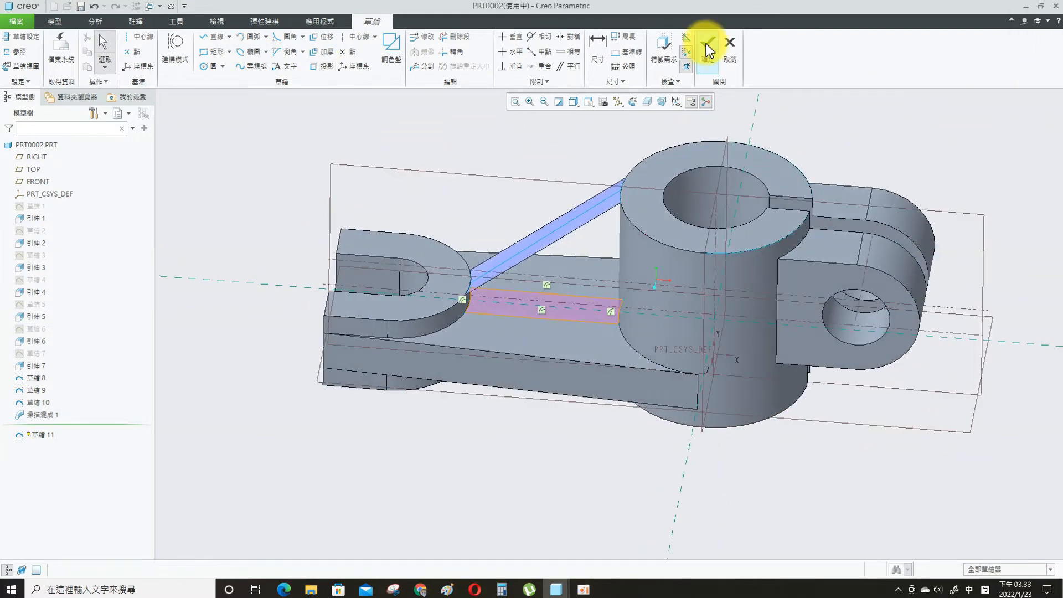
left_click(707, 46)
Extrude the projected outline as a solid rib up to the sloping swept blend surface.
left_click(224, 44)
left_click(95, 49)
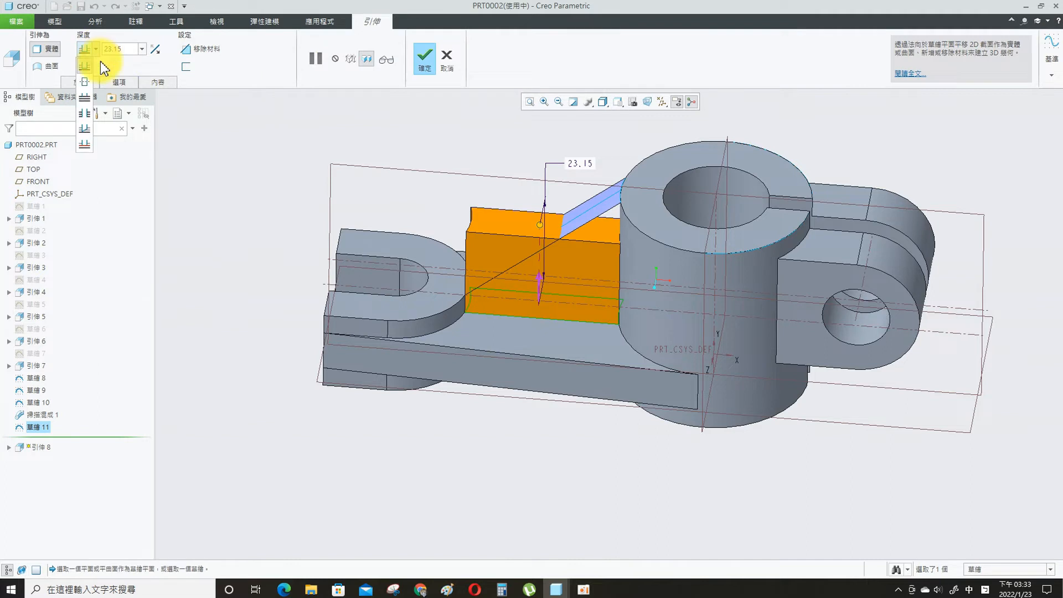
left_click(81, 134)
left_click(596, 202)
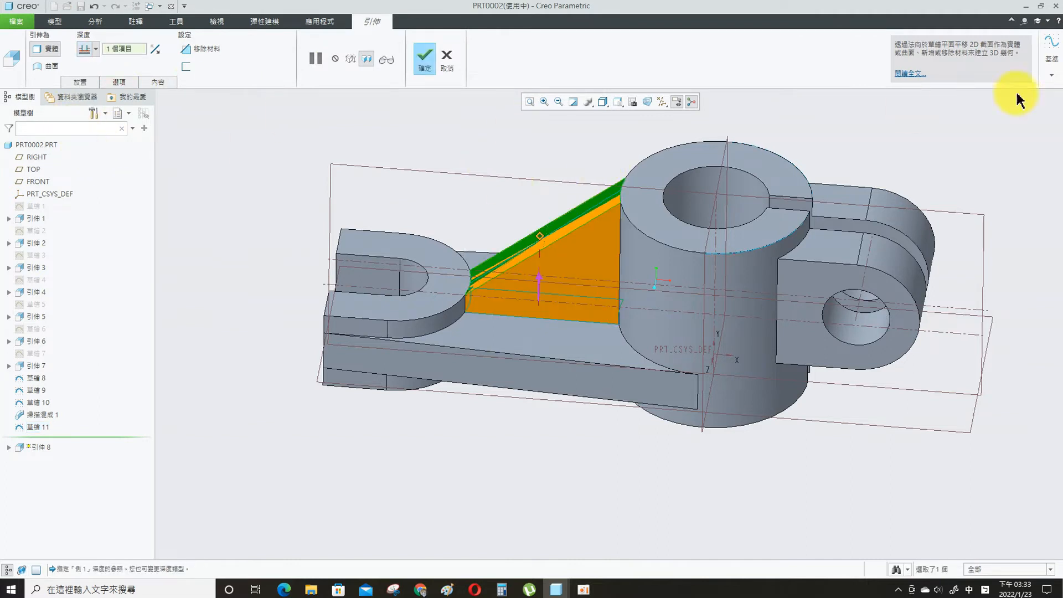
left_click(425, 58)
Hide the rib's construction sketches and the swept blend surface.
left_click(34, 379)
left_click(40, 415, "shift")
left_click(61, 377)
Turn off the display of datum planes, axes and coordinate systems to show the bare bracket.
middle_click_drag(316, 382, 477, 448)
middle_click_drag(599, 425, 758, 439, "shift")
scroll(775, 429, "up", 3)
middle_click_drag(795, 385, 818, 351)
left_click(662, 102)
left_click(671, 115)
left_click(787, 438)
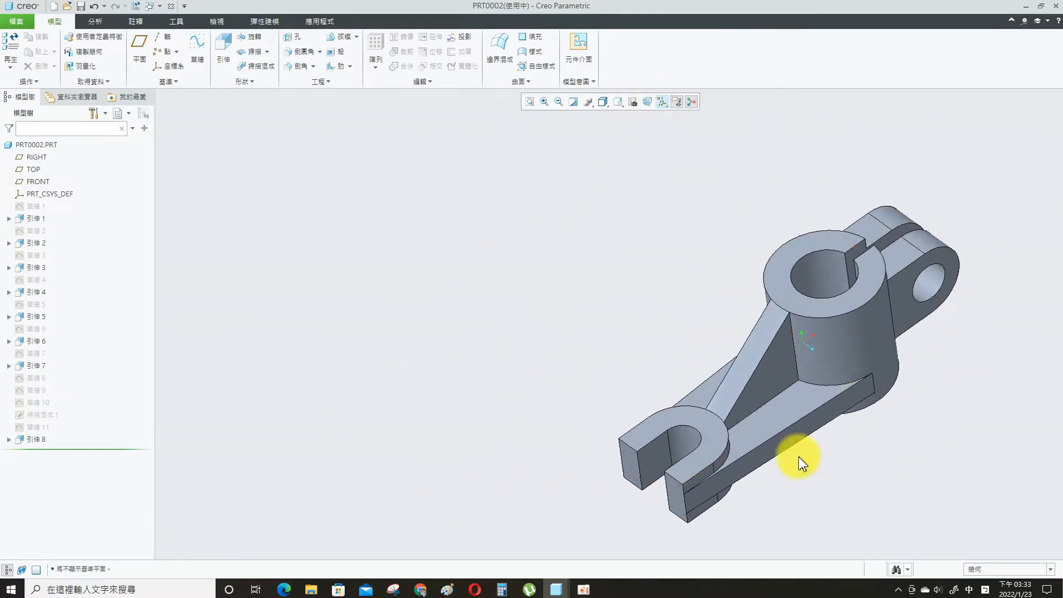
middle_click_drag(788, 410, 792, 353, "ctrl")
middle_click_drag(802, 432, 848, 381, "shift")
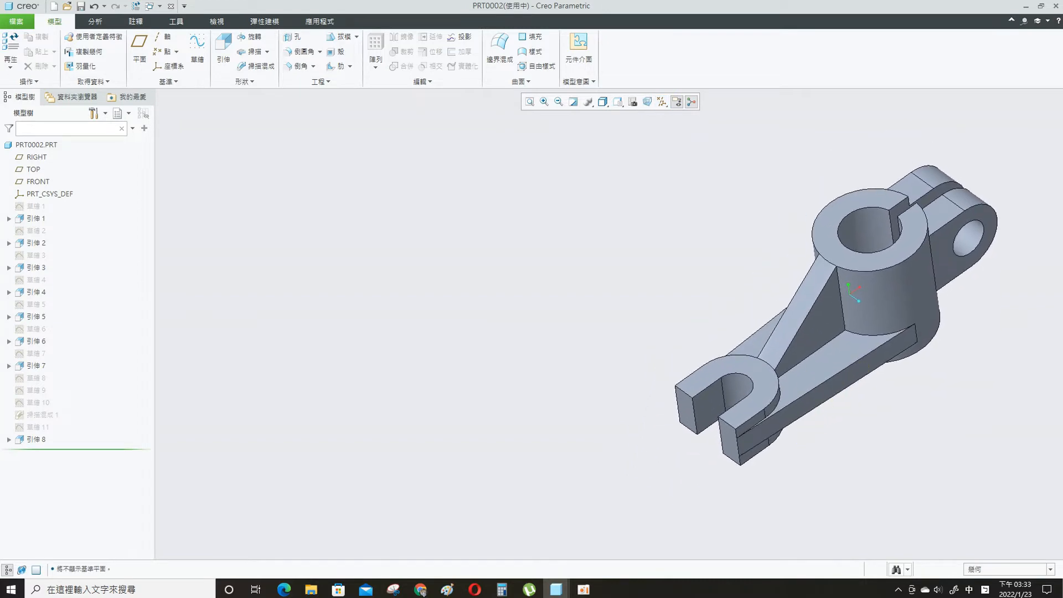
mouse_move(0, 62)
left_mouse_down()
mouse_move(335, 72)
mouse_move(437, 39)
left_mouse_up()
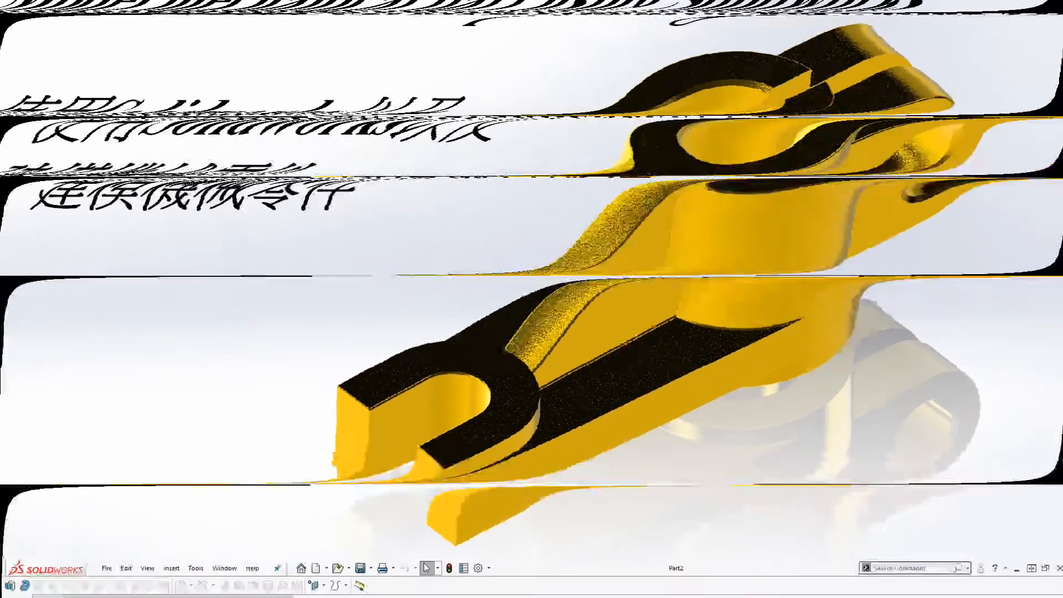
In SOLIDWORKS, start a sketch on the Top plane and draw two concentric circles at the origin, the inner about 49 mm in diameter.
left_click(61, 163)
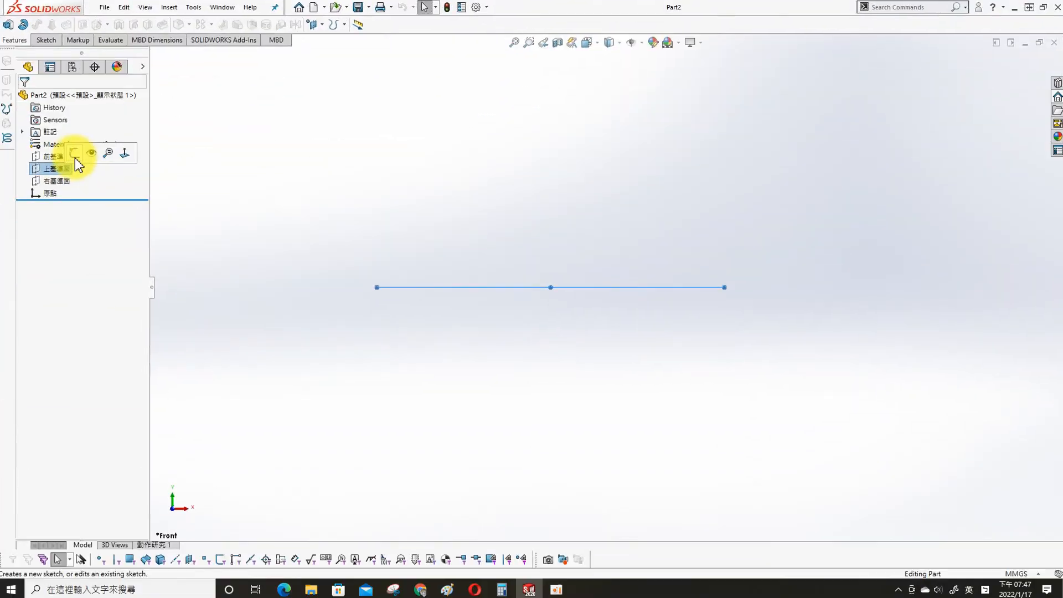
left_click(109, 152)
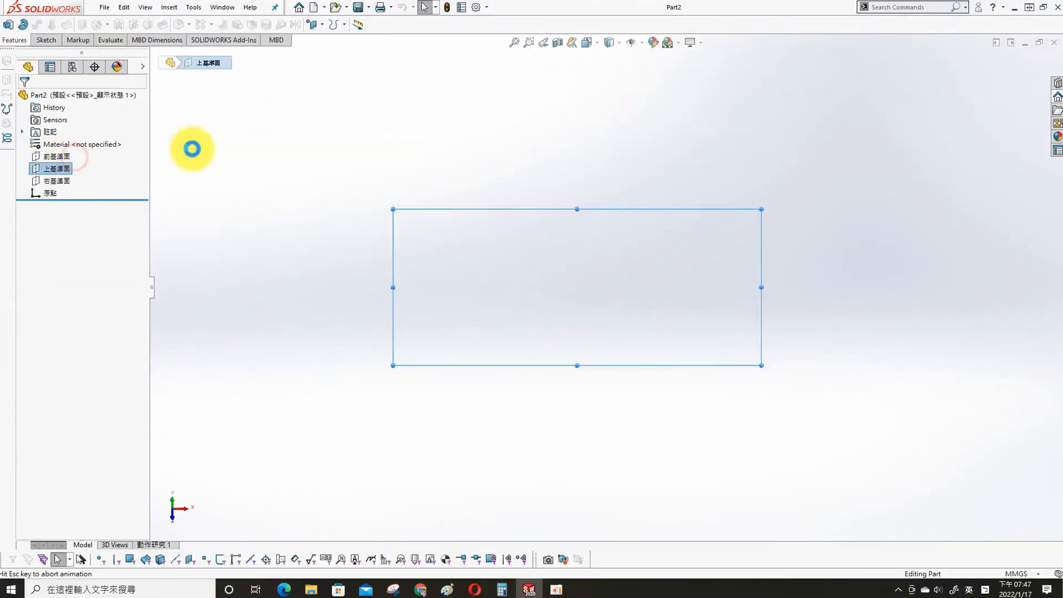
left_click(121, 25)
mouse_move(607, 286)
left_mouse_down()
mouse_move(669, 402)
mouse_move(626, 313)
mouse_move(645, 325)
left_mouse_up()
Dimension the sketch's inner circle to 25 mm diameter and its outer circle to 45 mm diameter.
key("s")
left_click(666, 252)
left_click(625, 233)
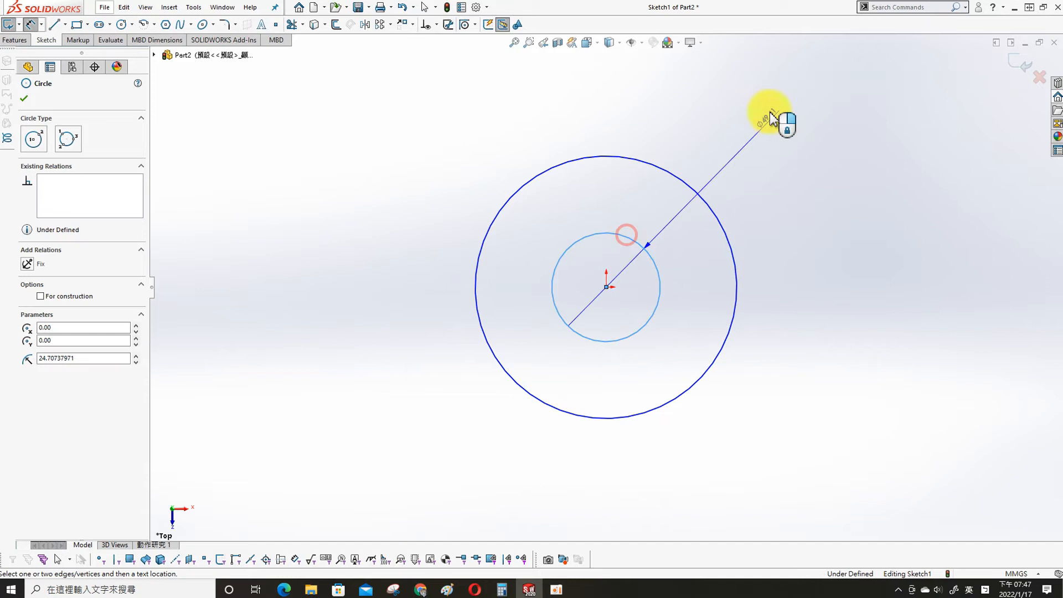
left_click(770, 106)
key("Return")
left_click(723, 229)
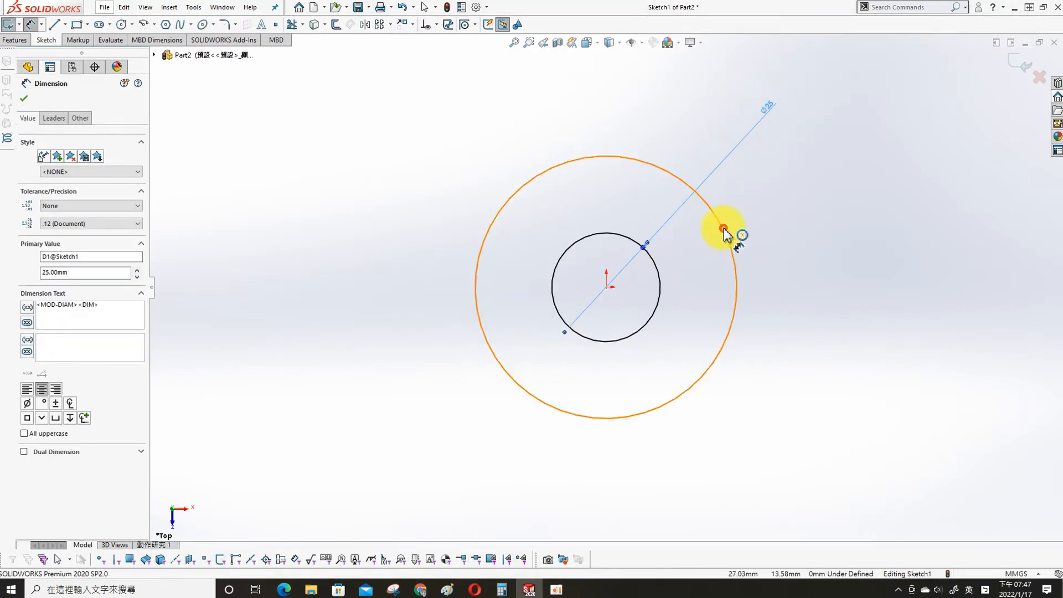
left_click(782, 204)
type("22.5*")
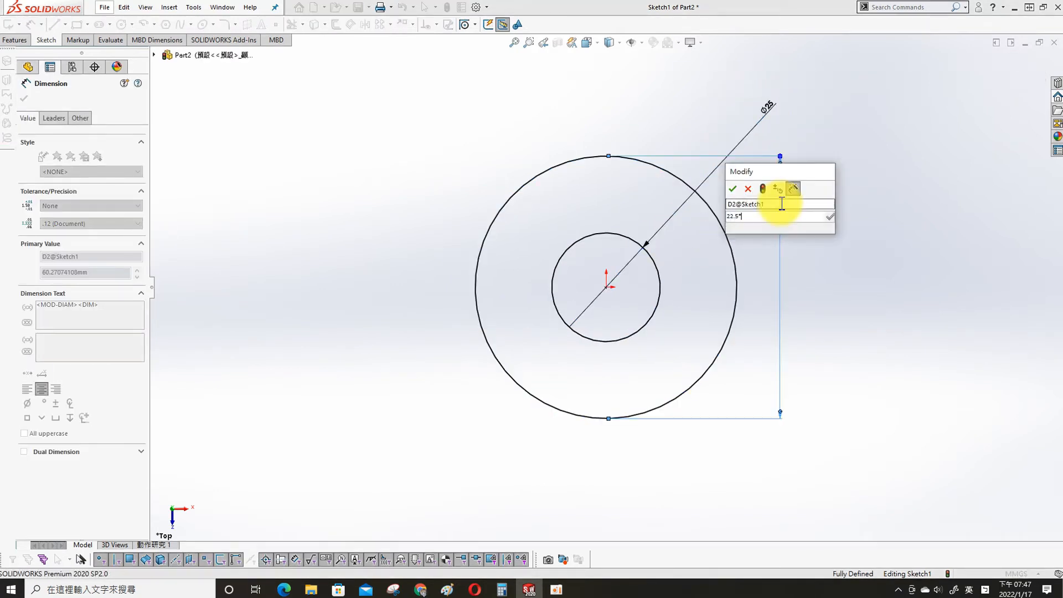
type("2")
key("Return")
key("Escape")
Extrude the ring profile 50 mm as a solid boss.
key("s")
left_click(494, 261)
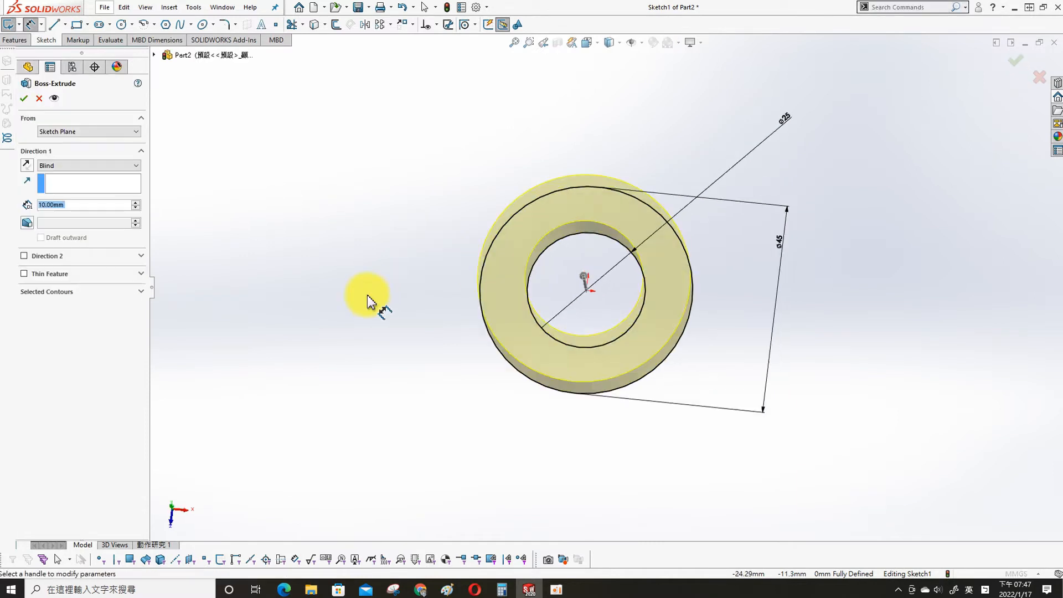
type("50")
key("Return")
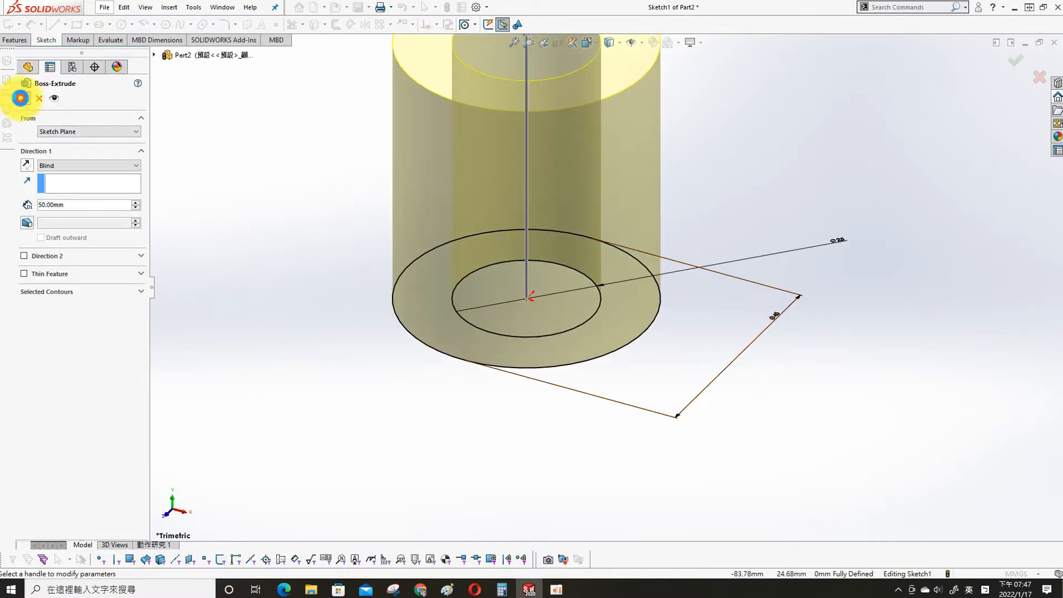
left_click(21, 98)
On the Top plane, sketch two concentric circles to the left of the tube, about 20 mm and 38 mm in diameter.
left_click(58, 180)
left_click(75, 163)
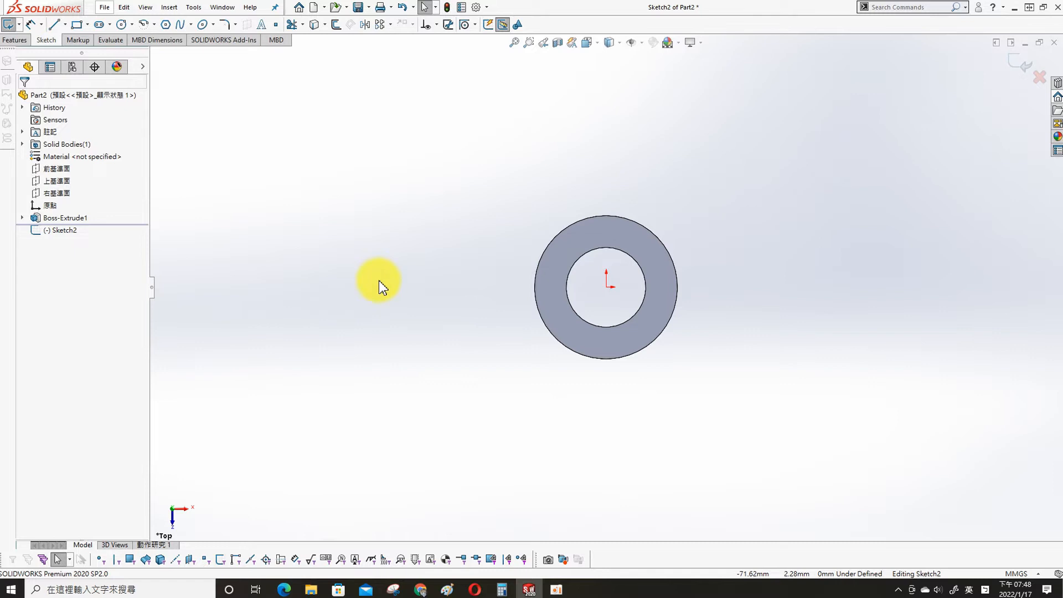
key("s")
left_click(498, 296)
left_click(389, 287)
left_click(388, 319)
left_click(390, 287)
left_click(406, 347)
key("Escape")
Align the new circles' centre horizontally with the origin and set the centre distance to the tube to 75 mm.
key("s")
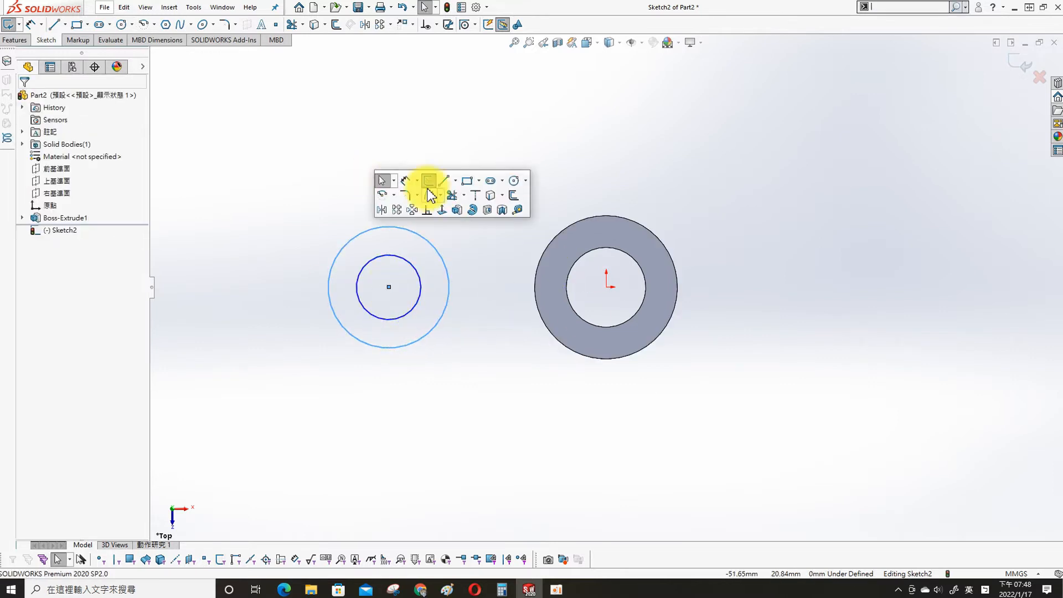
left_click(388, 287)
left_click(607, 287, "ctrl")
left_click(50, 277)
left_click(30, 24)
left_click(391, 348)
left_click(588, 357)
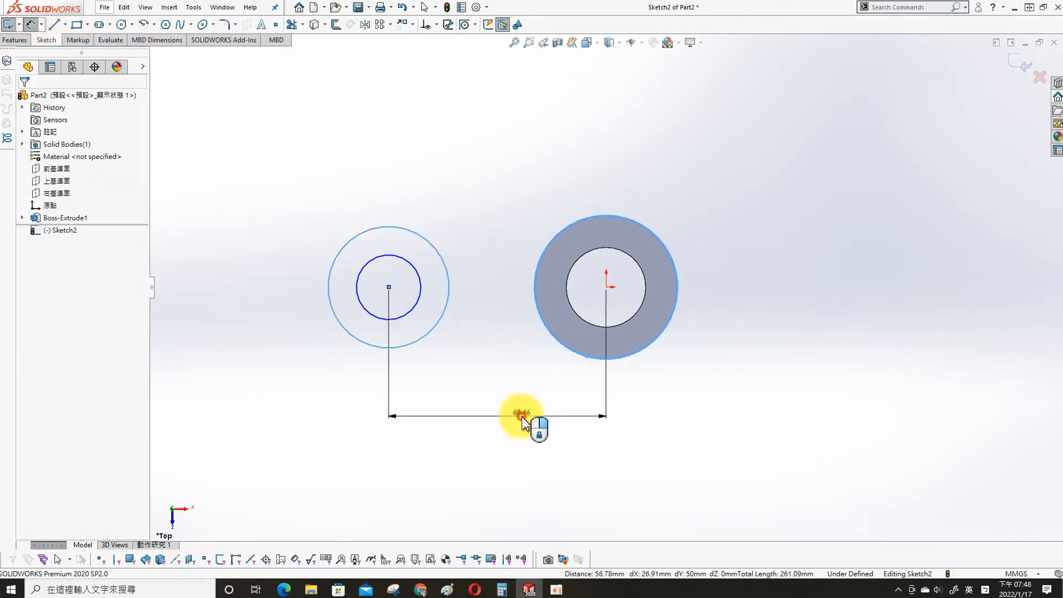
left_click(517, 421)
type("75")
key("Return")
Dimension the small ring's inner circle to 15 mm diameter and its outer circle to 35 mm diameter.
left_click(394, 271)
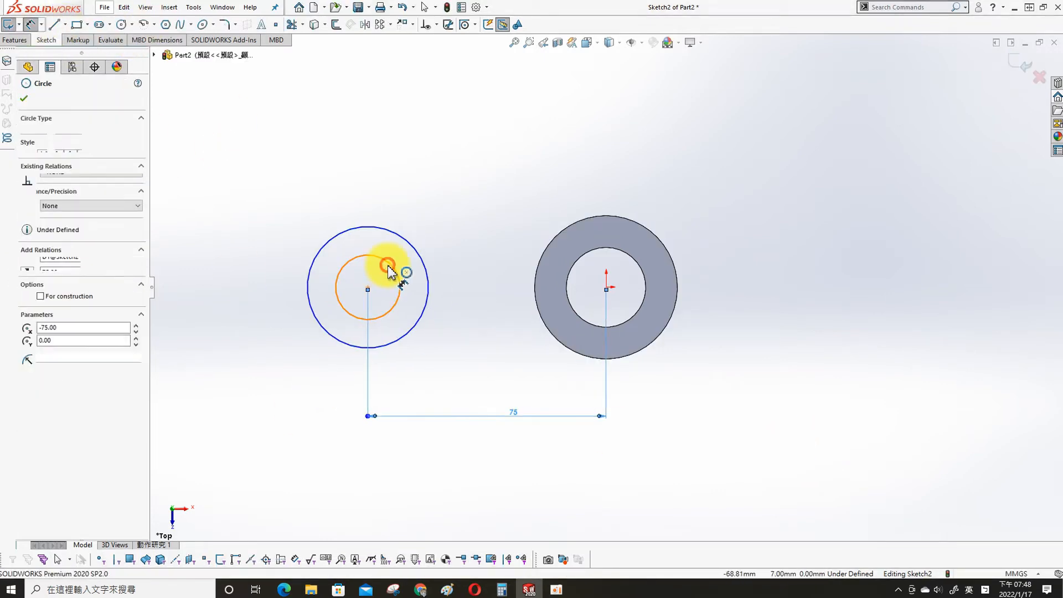
left_click(424, 200)
type("7")
type("5")
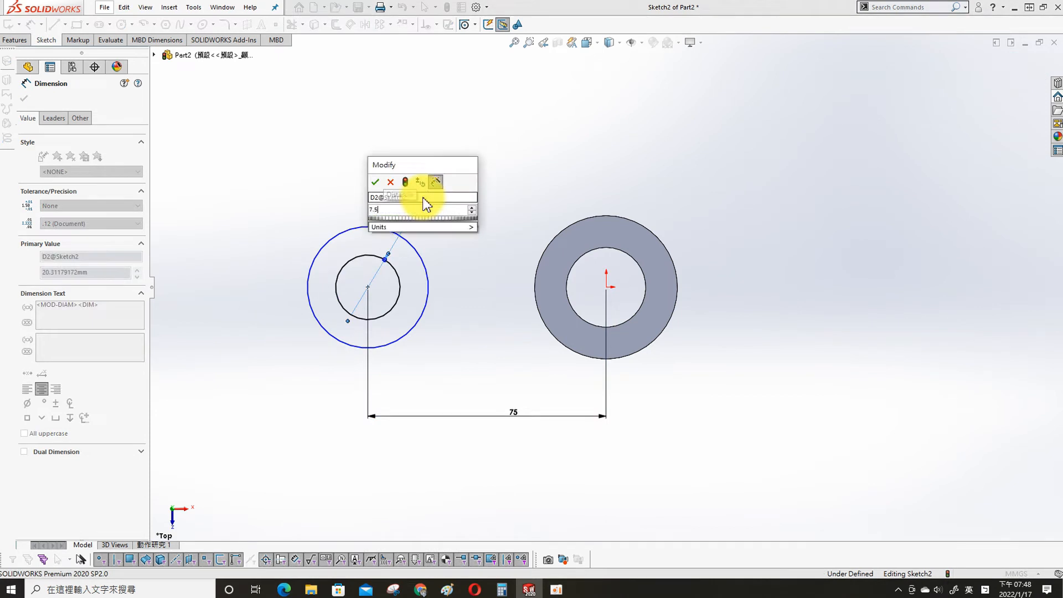
key("Return")
left_click(424, 283)
left_click(464, 211)
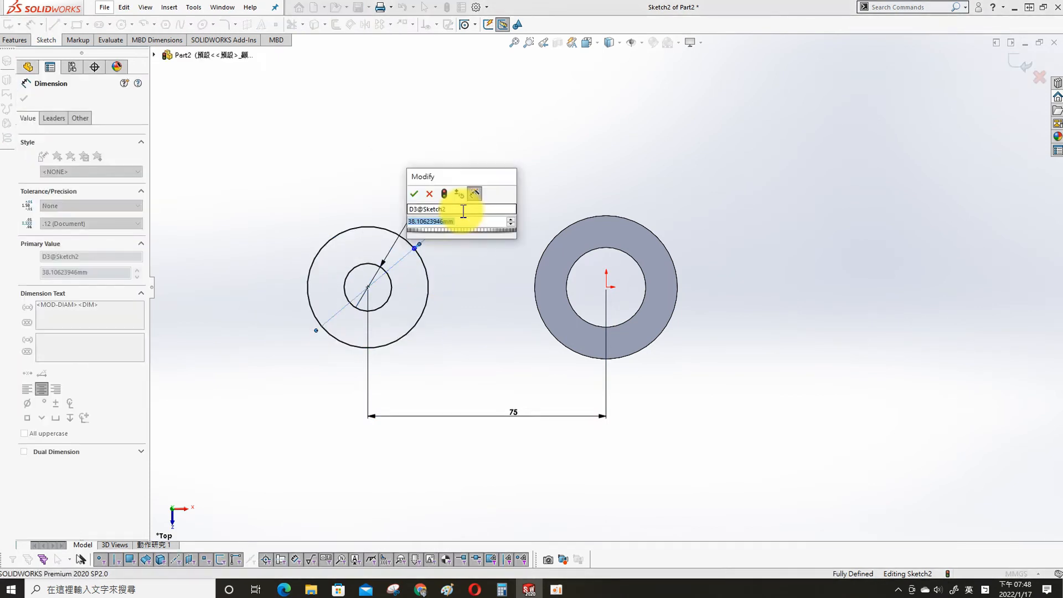
type("17.5")
key("Return")
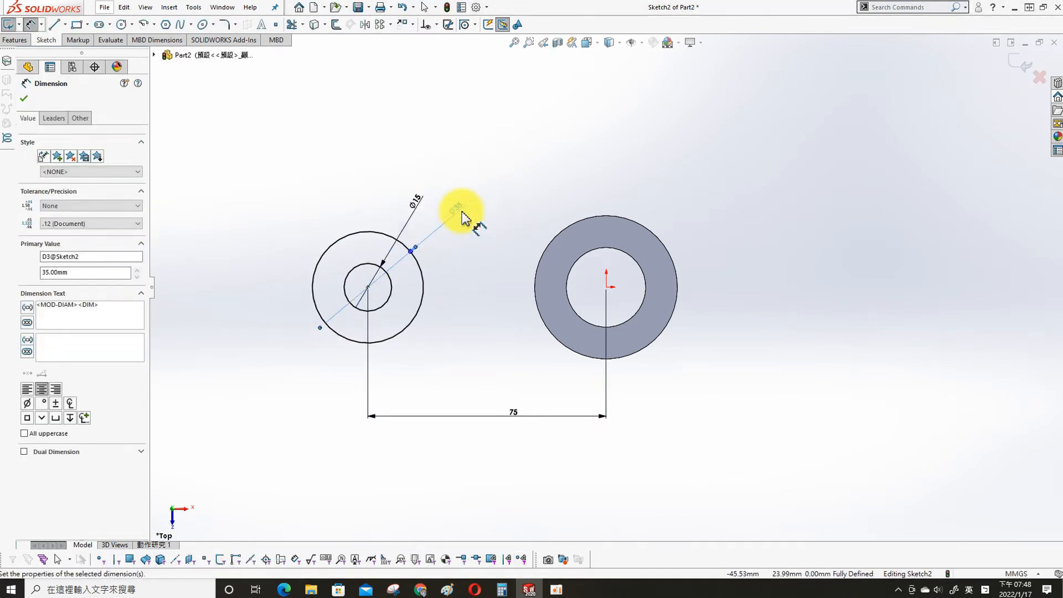
Draw a horizontal centerline leftward from the small circles' centre and set its length to 15 mm.
key("Escape")
key("s")
left_click(383, 172)
left_click(398, 198)
left_click(368, 287)
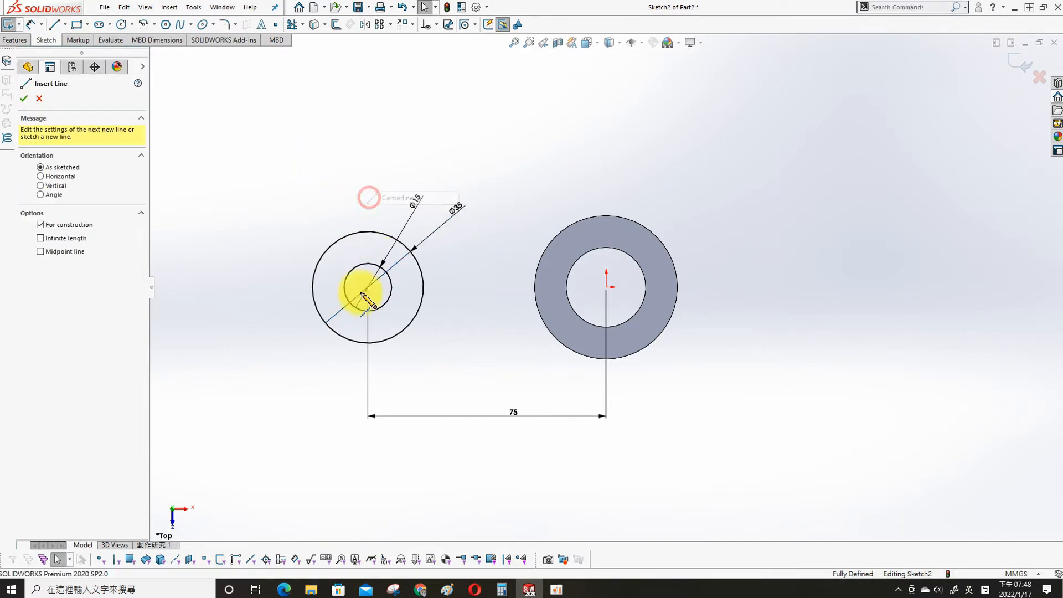
left_click(262, 287)
key("Escape")
key("s")
left_click(274, 196)
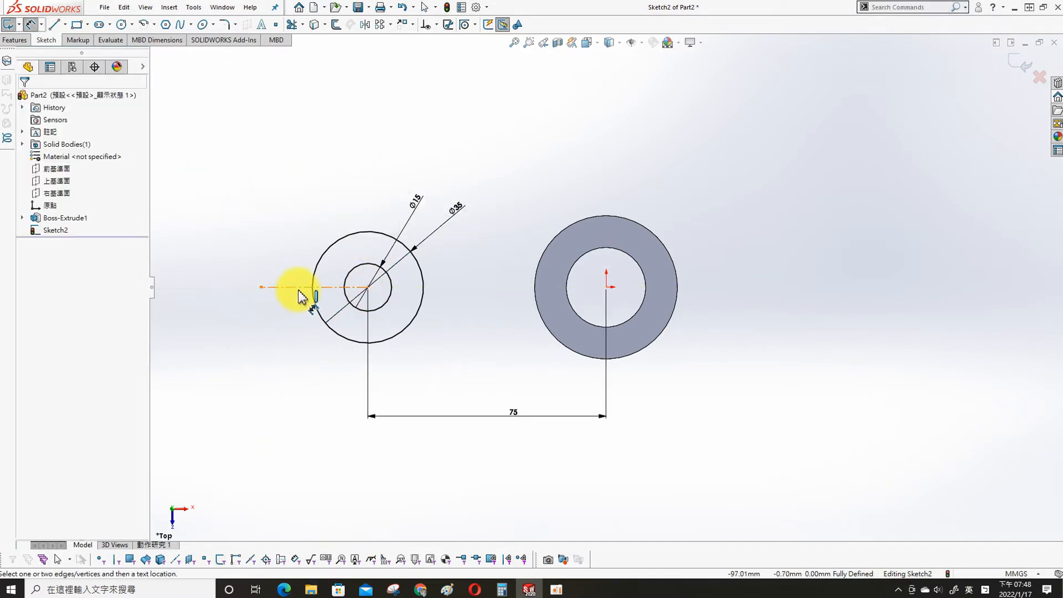
left_click(290, 287)
left_click(332, 379)
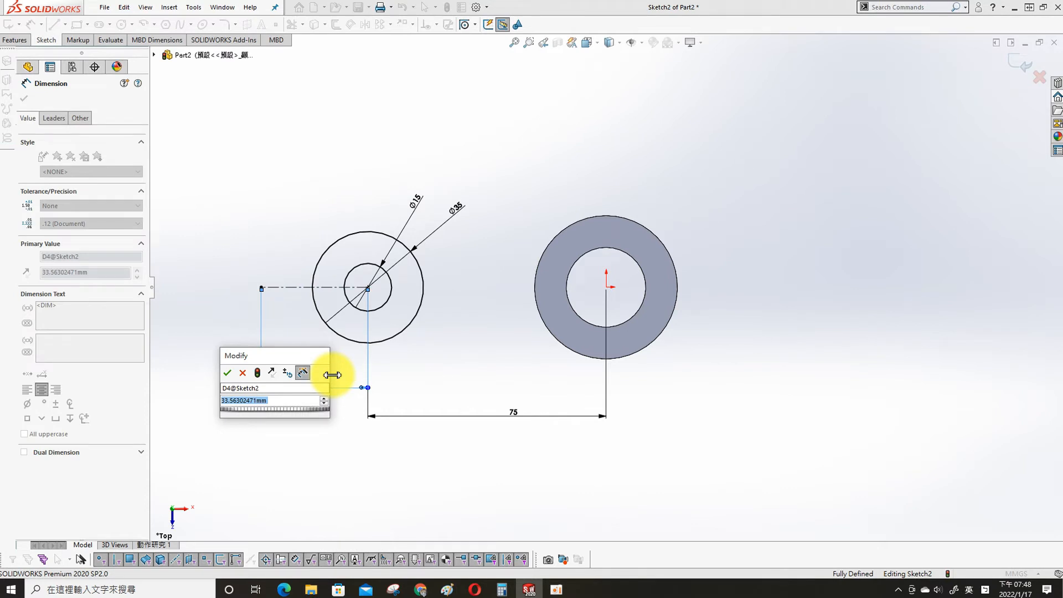
type("15")
key("Return")
left_click(198, 309)
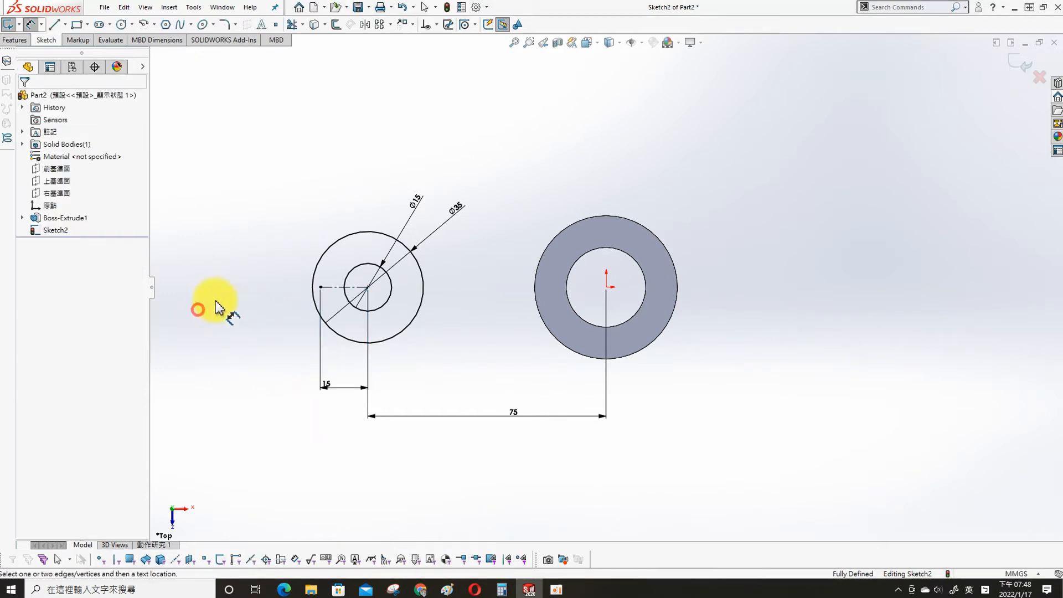
Offset the centerline 7.5 mm in both directions to make the inner slot edges.
left_click(327, 287)
key("s")
left_click(466, 303)
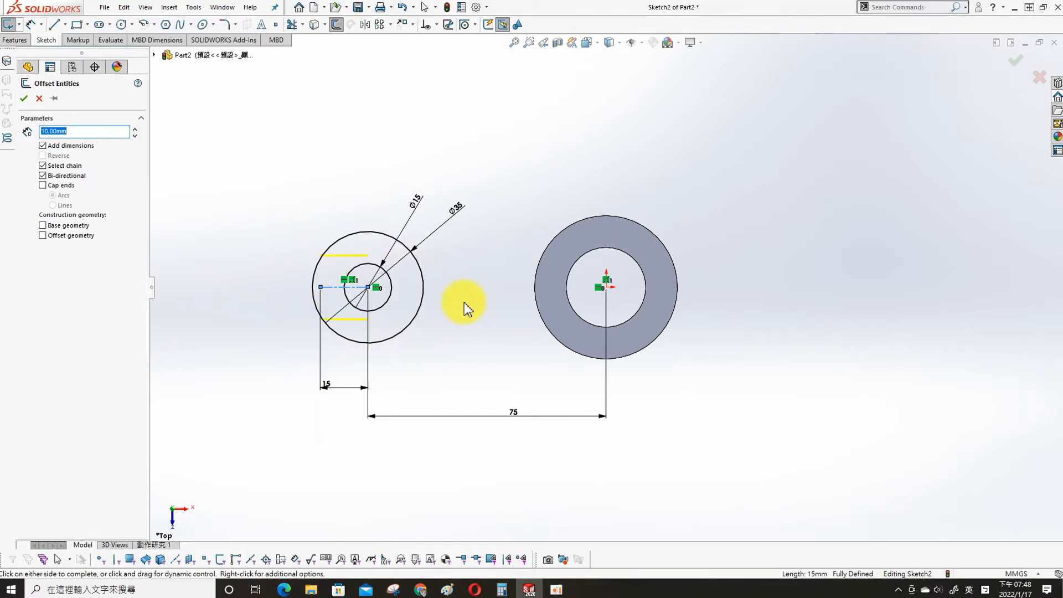
type("7.5")
key("Return")
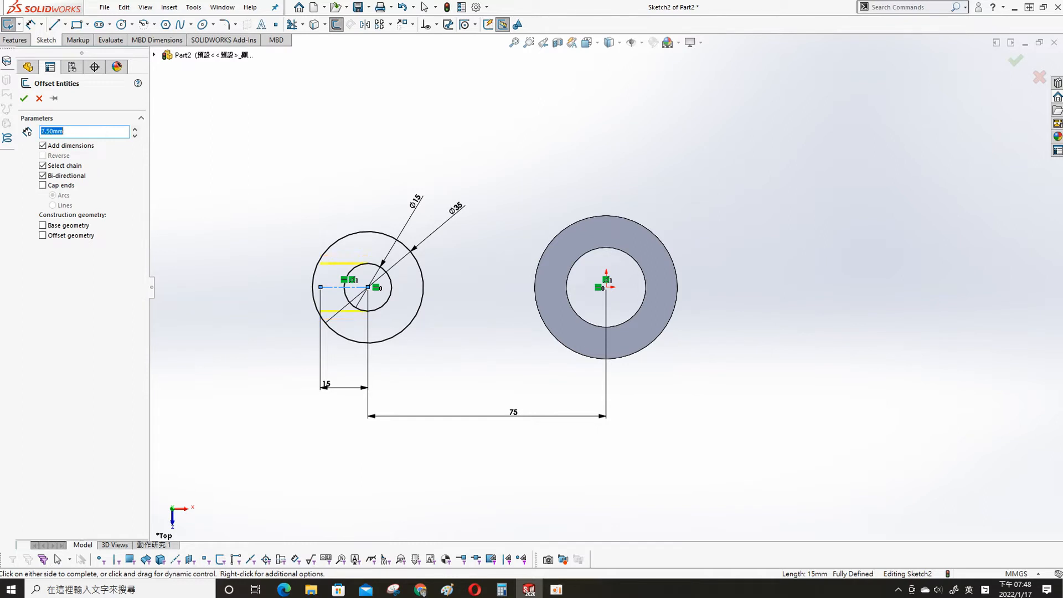
left_click(23, 98)
Offset the same centerline 17.5 mm in both directions to make the outer tangent edges.
left_click(335, 287)
key("s")
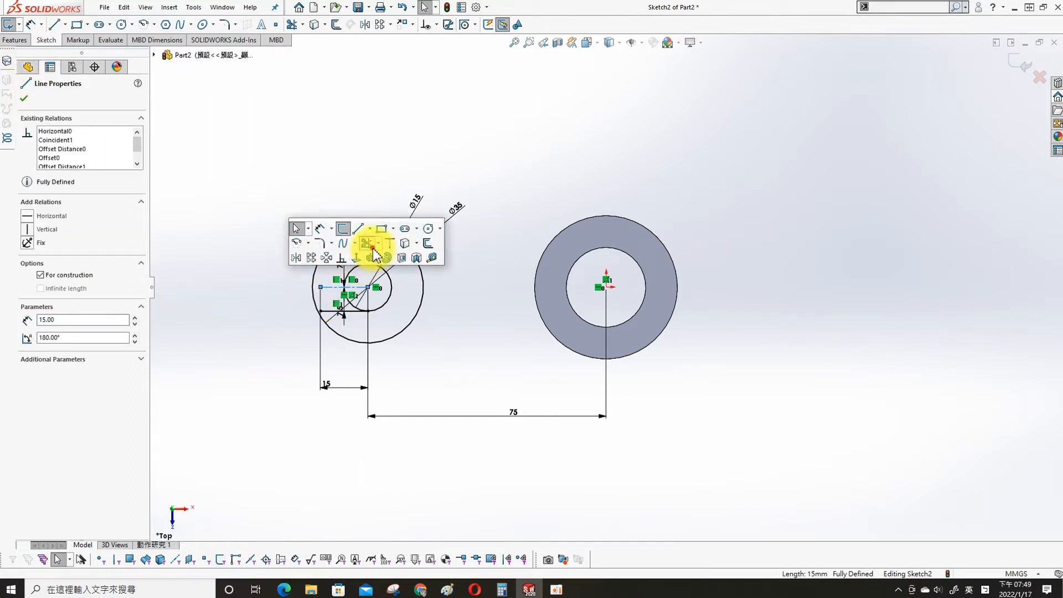
left_click(191, 212)
left_click(333, 288)
left_click(334, 288)
key("s")
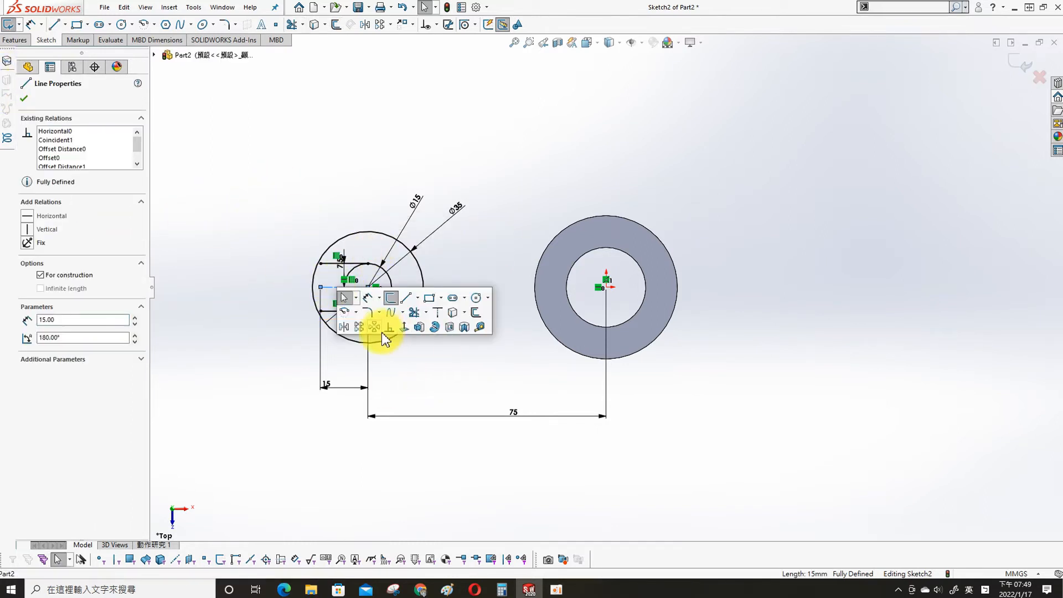
left_click(476, 318)
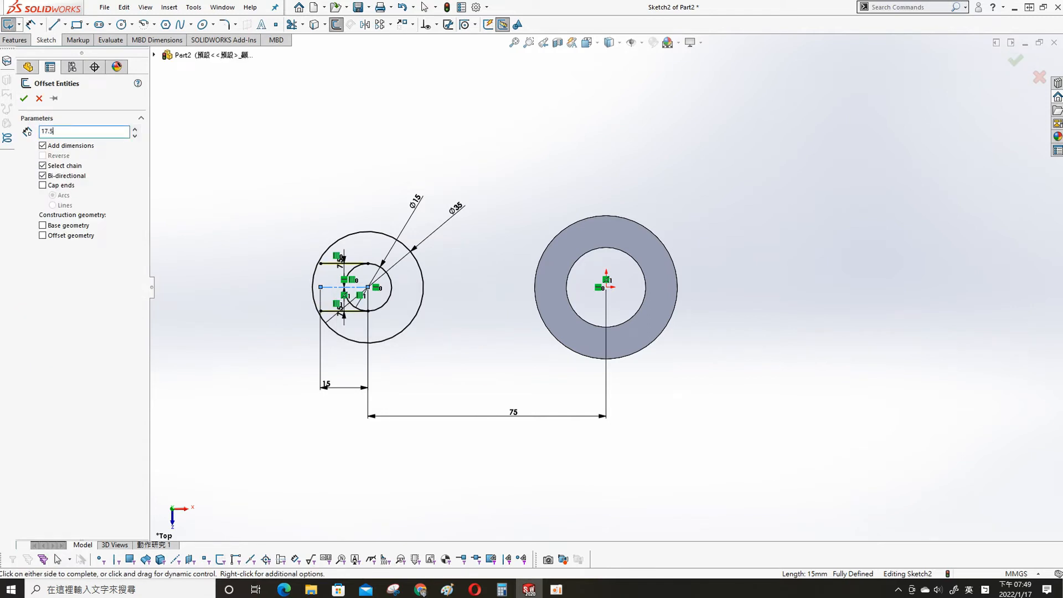
left_click(24, 98)
Try to trim away the left half of the 35 mm circle between the offset lines.
scroll(398, 239, "down", 3)
key("s")
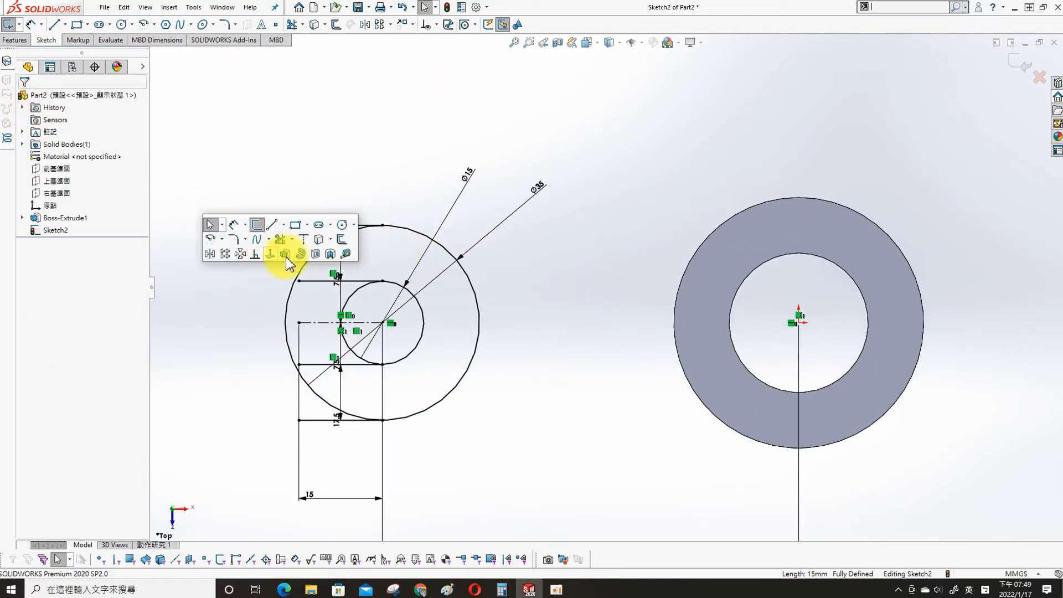
left_click(285, 241)
left_click(78, 172)
left_click_drag(270, 238, 316, 277)
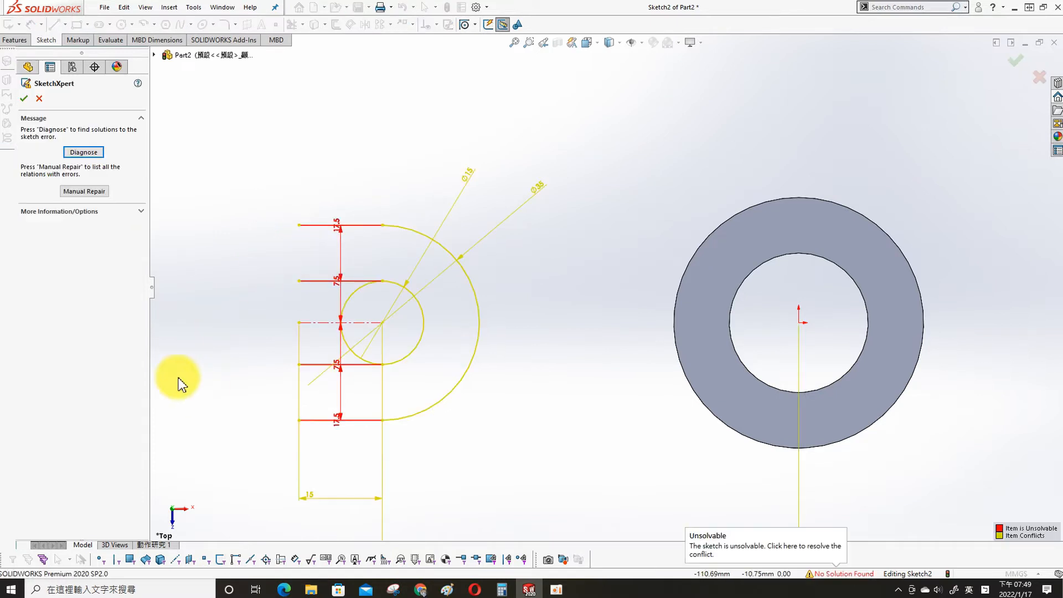
Try to repair the sketch conflict with SketchXpert by deleting conflicting offset relations manually.
left_click(82, 154)
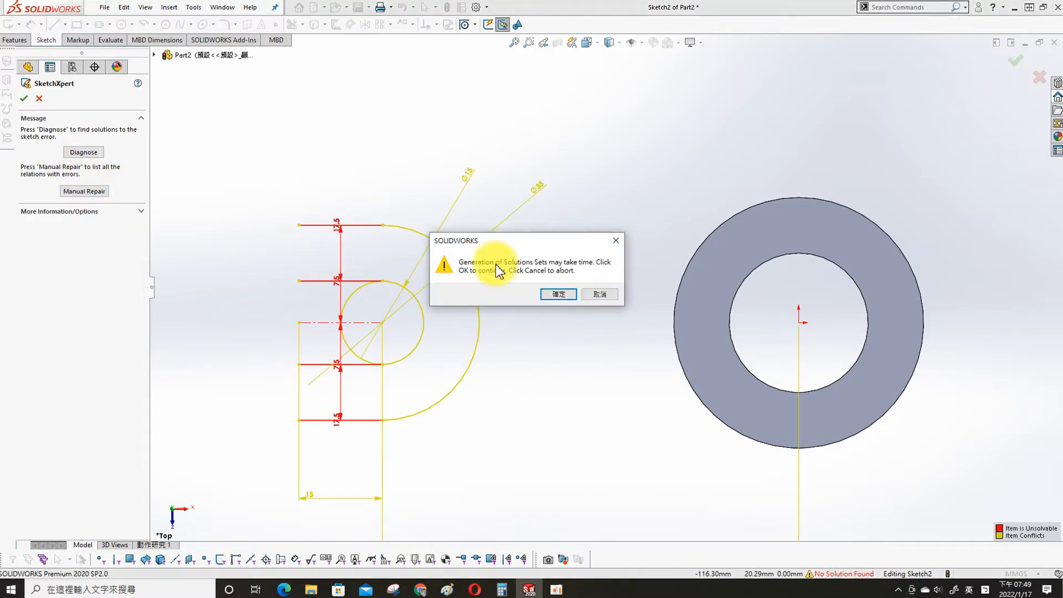
left_click(598, 295)
left_click(97, 194)
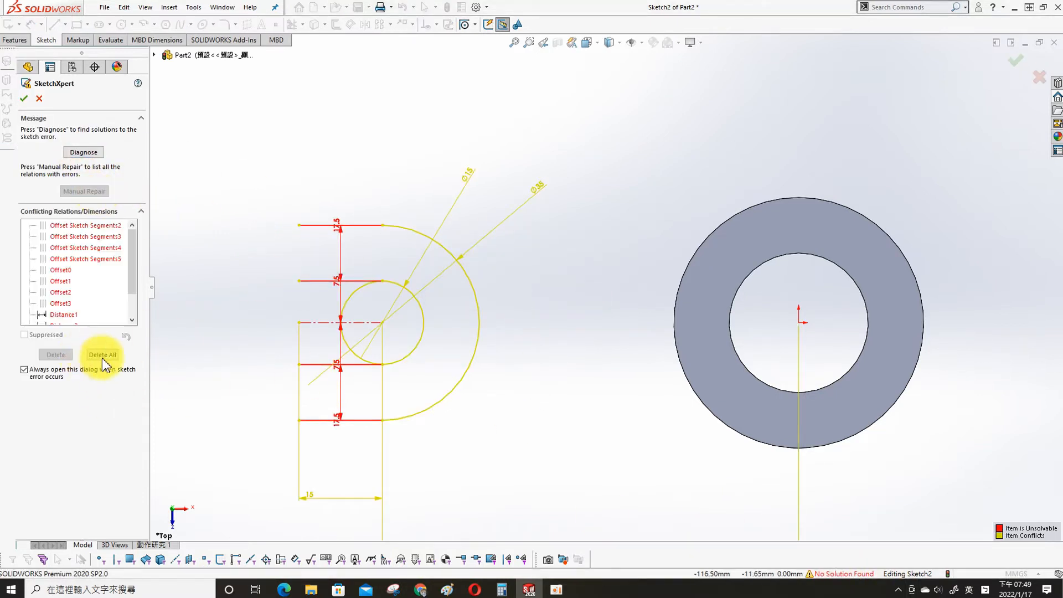
scroll(133, 290, "down", 1)
left_click(72, 304)
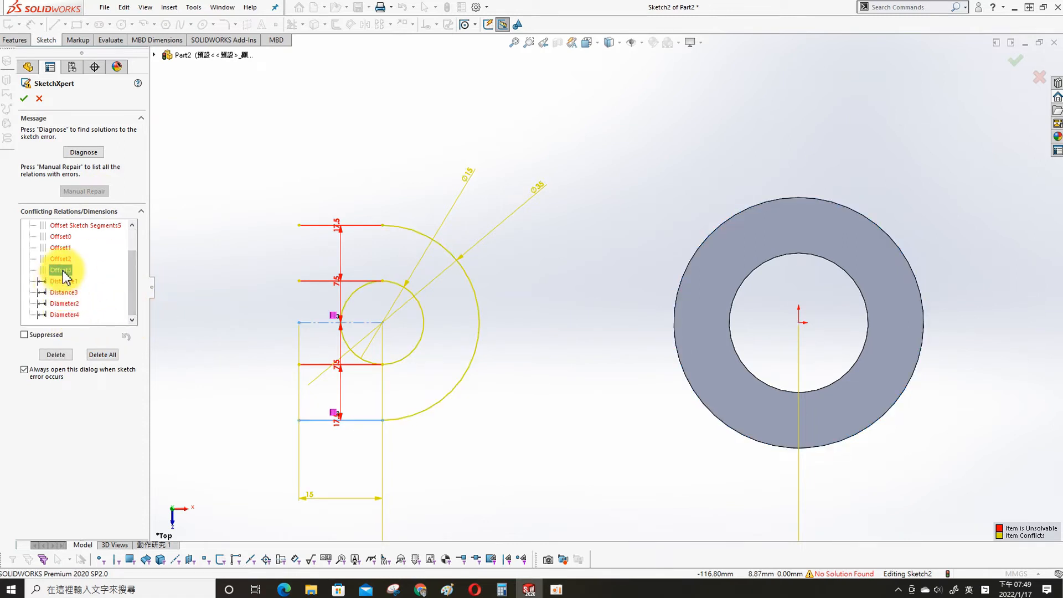
key("Delete")
key("Delete")
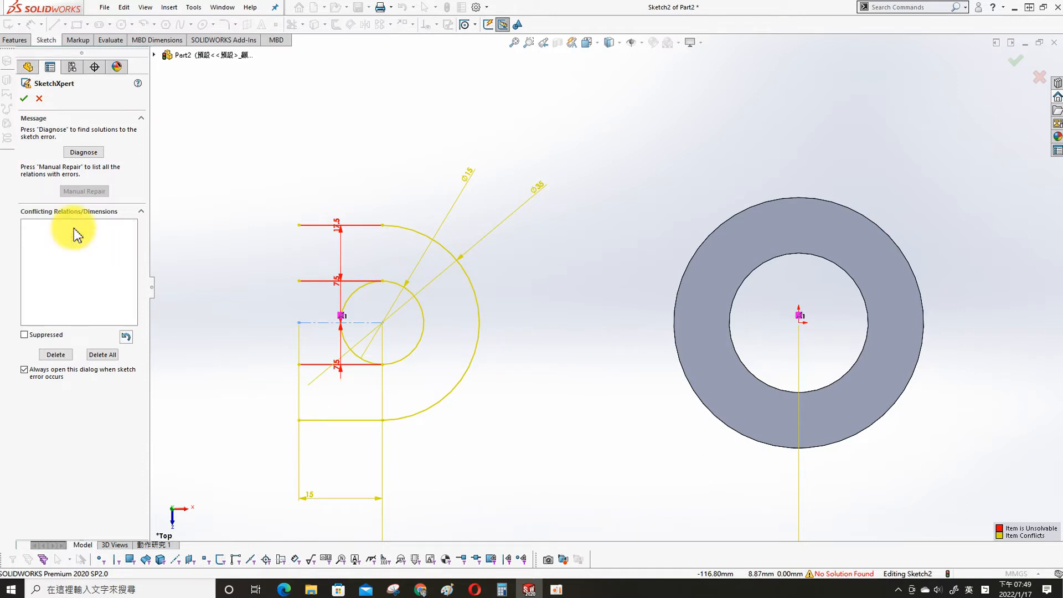
left_click(74, 236)
left_click(413, 69)
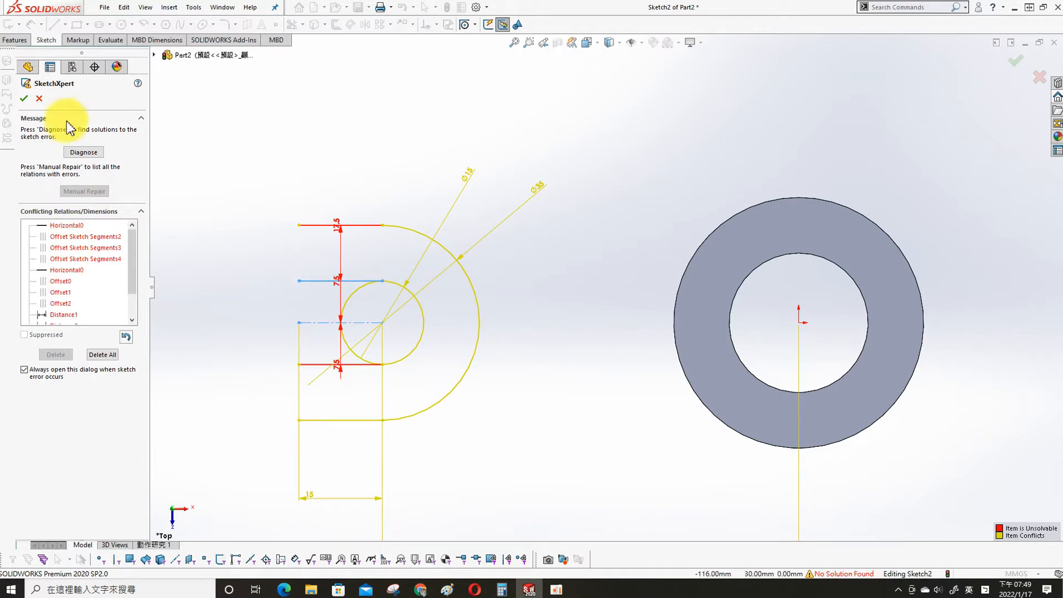
Undo the trim and both line offsets, and delete the 15 mm construction line.
left_click(39, 98)
left_click(403, 8)
left_click(404, 8)
left_click(404, 8)
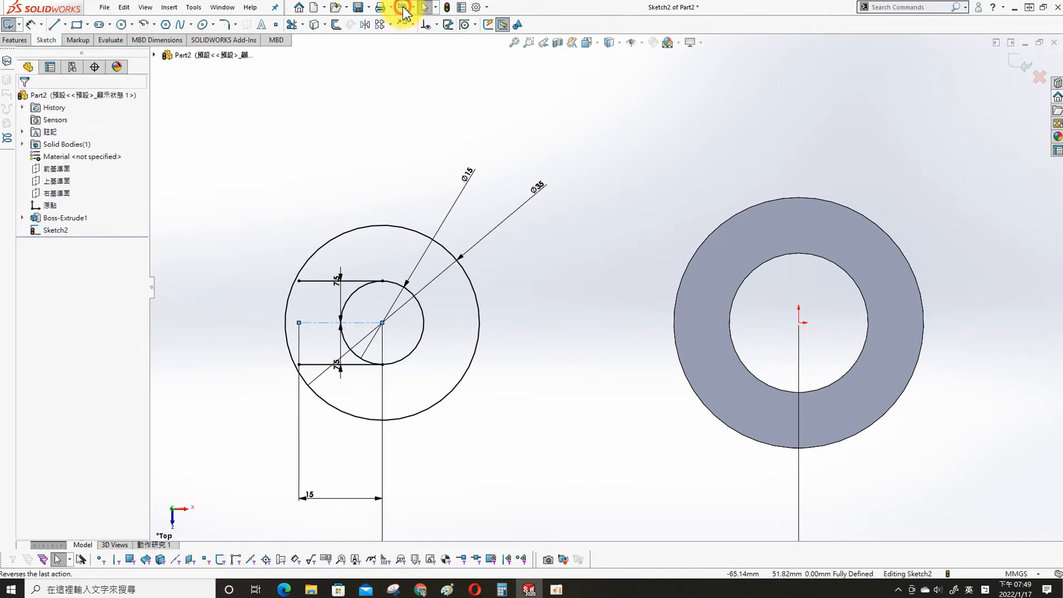
scroll(465, 355, "up", 2)
key("Delete")
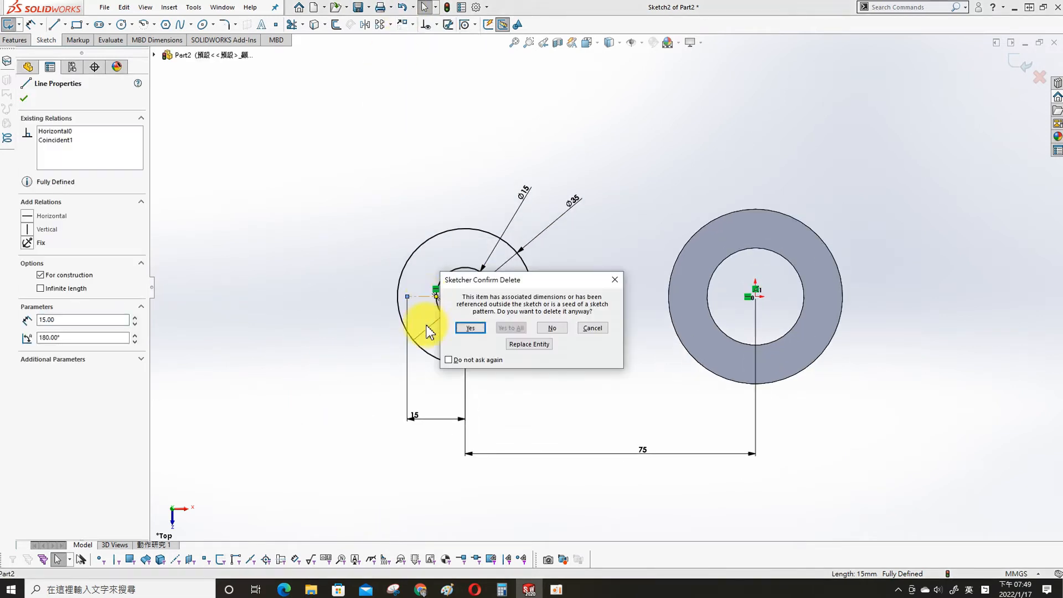
left_click(471, 326)
Extrude the 15 mm and 35 mm circles 20 mm upward as a second ring.
scroll(632, 388, "up", 2)
middle_click_drag(655, 272, 693, 296)
key("s")
left_click(680, 224)
key("Return")
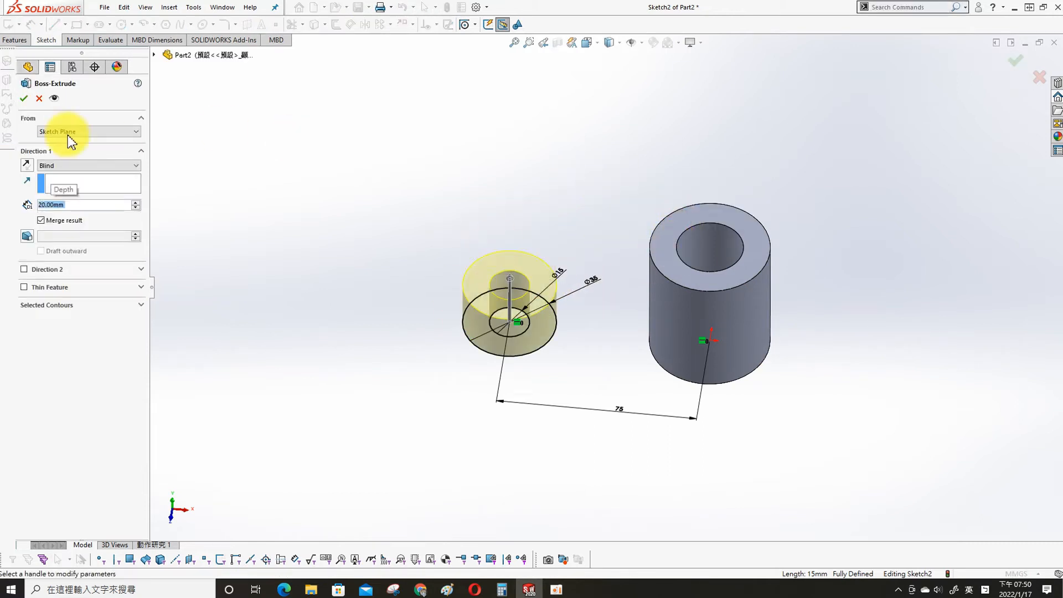
left_click(24, 99)
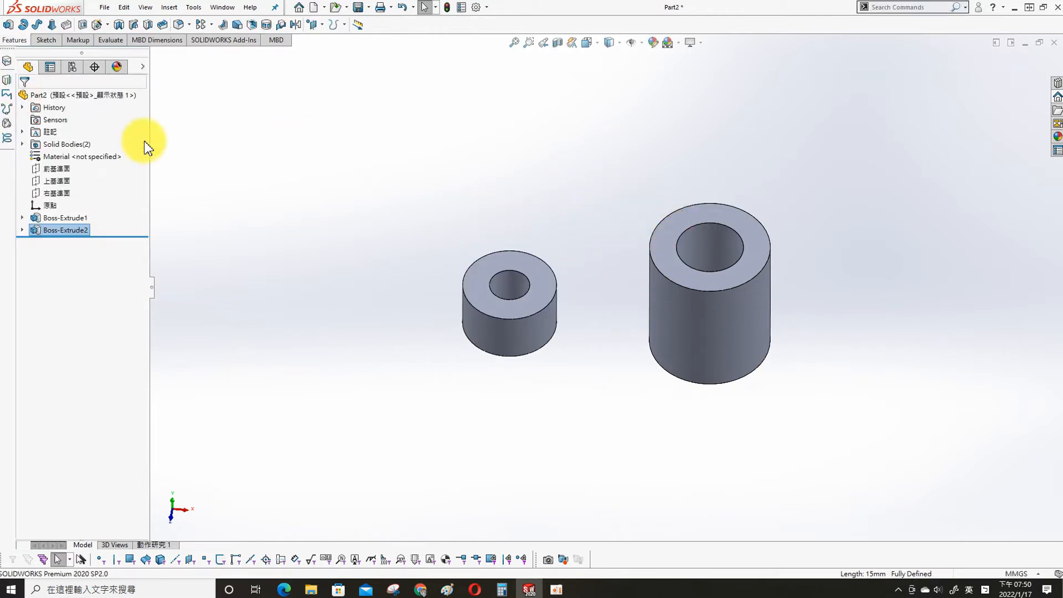
Sketch on the small ring's top face a horizontal line about 24 mm long from the outer edge's upper quadrant, ending in a short vertical line.
left_click(548, 282)
left_click(602, 255)
key("s")
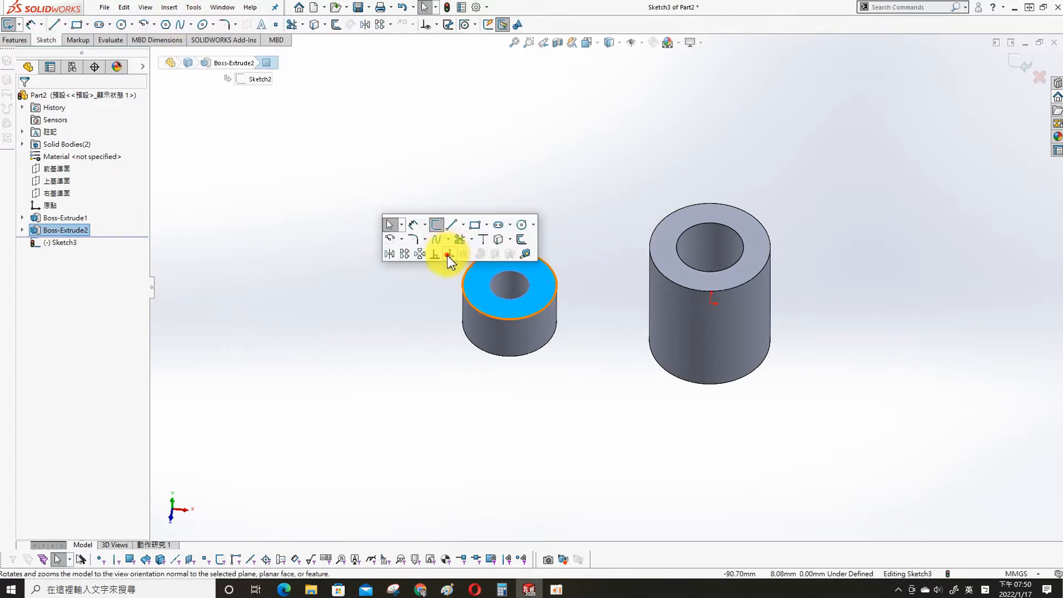
left_click(447, 255)
left_click(212, 328)
scroll(283, 292, "down", 2)
key("s")
left_click(534, 268)
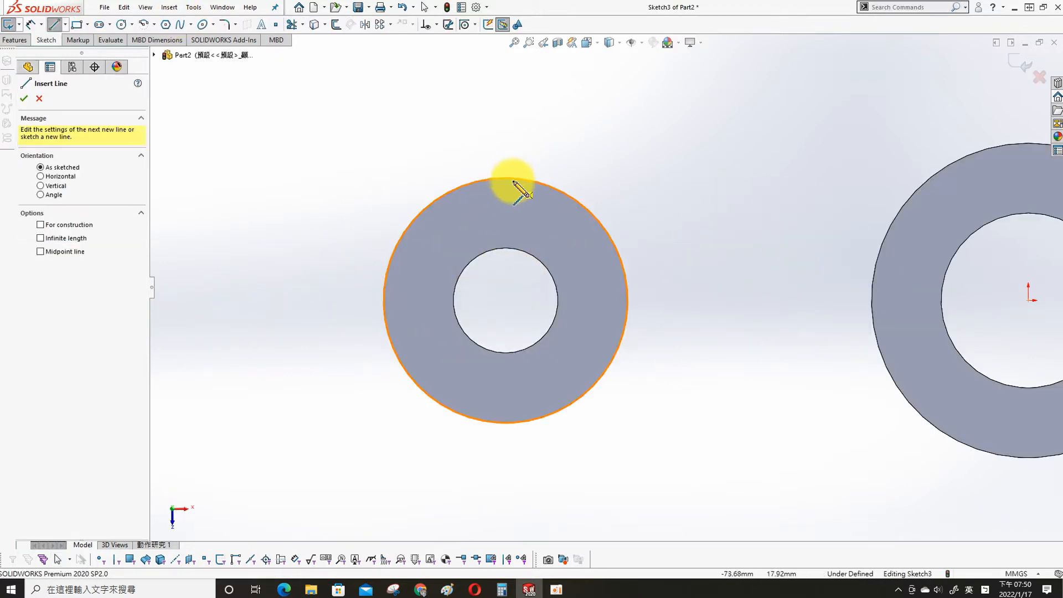
left_click(508, 178)
left_click(336, 178)
left_click(337, 263)
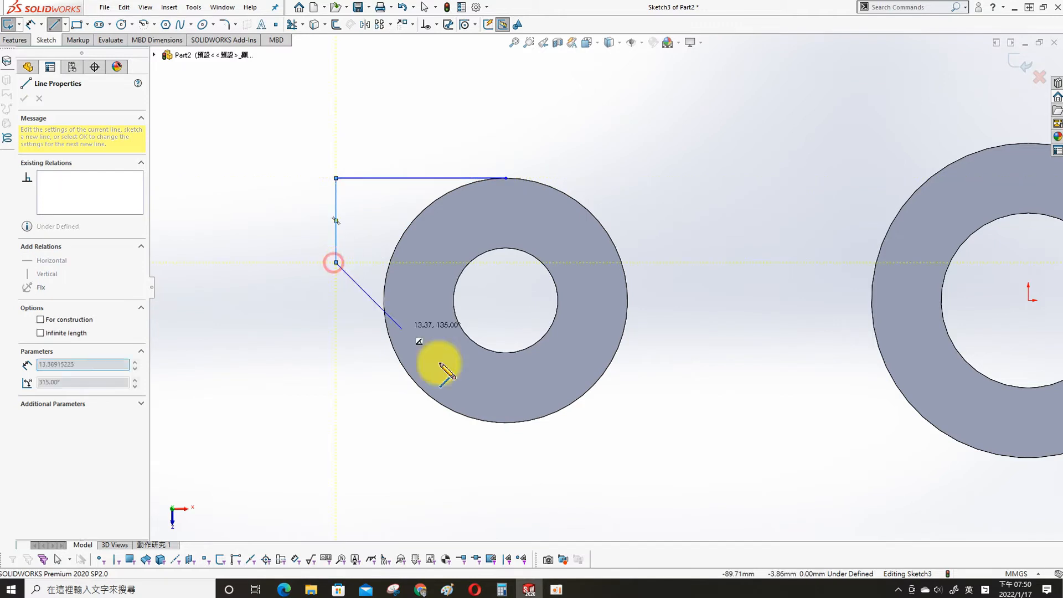
key("Escape")
Draw a horizontal line from the hole's upper quadrant leftward past the short vertical line.
key("s")
left_click(487, 208)
left_click(505, 247)
left_click(328, 248)
key("Escape")
Draw a horizontal line leftward from the hole's lower quadrant and a vertical line down from its end.
key("s")
left_click(309, 261)
left_click(506, 352)
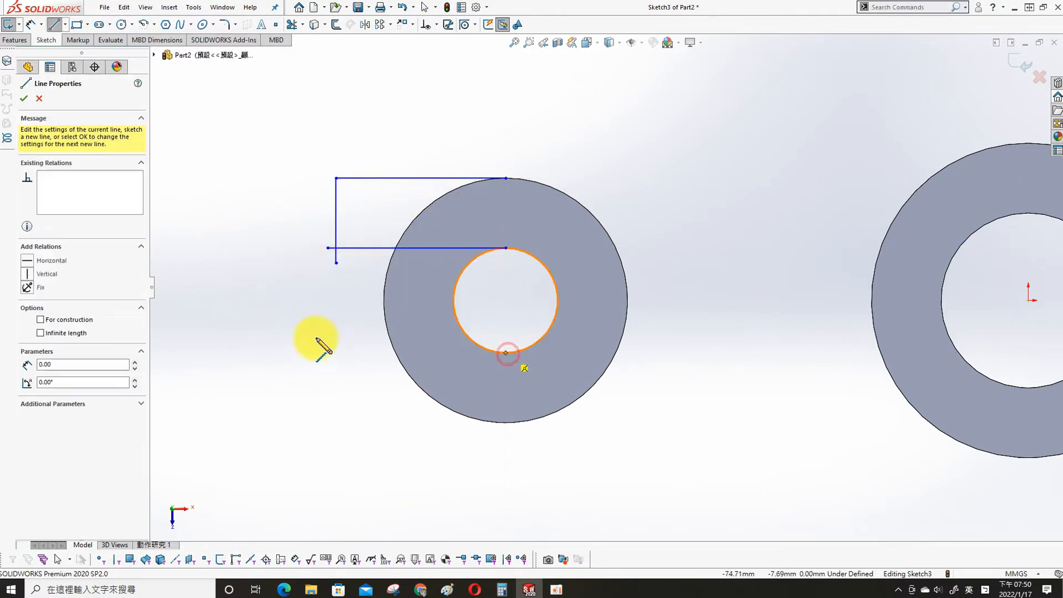
left_click(336, 352)
left_click(336, 420)
key("Escape")
Close the lower outline with a horizontal line about 24 mm long from the outer edge's lower quadrant.
key("s")
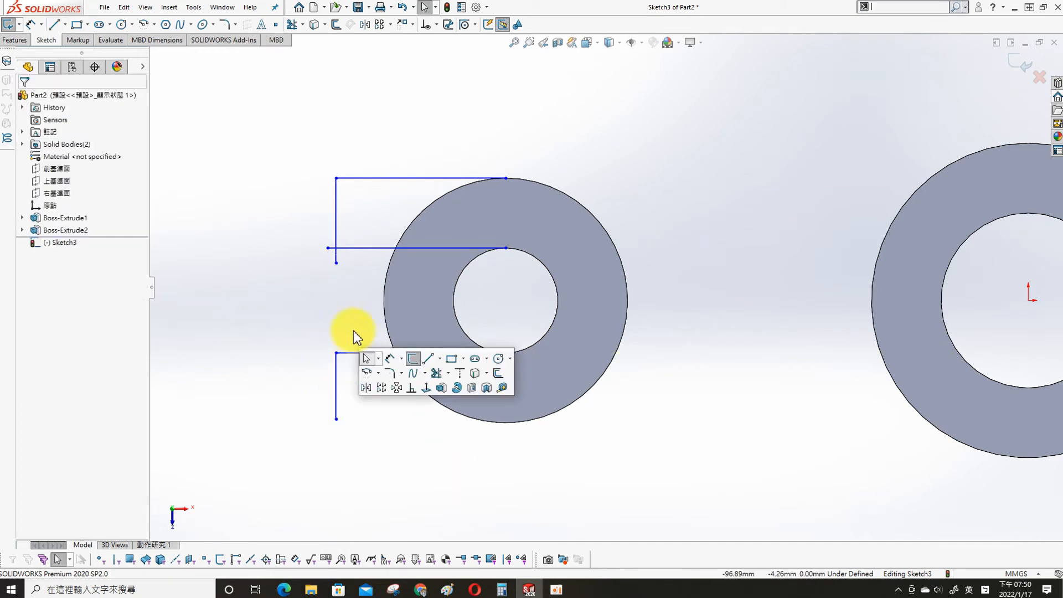
left_click(422, 356)
left_click(507, 423)
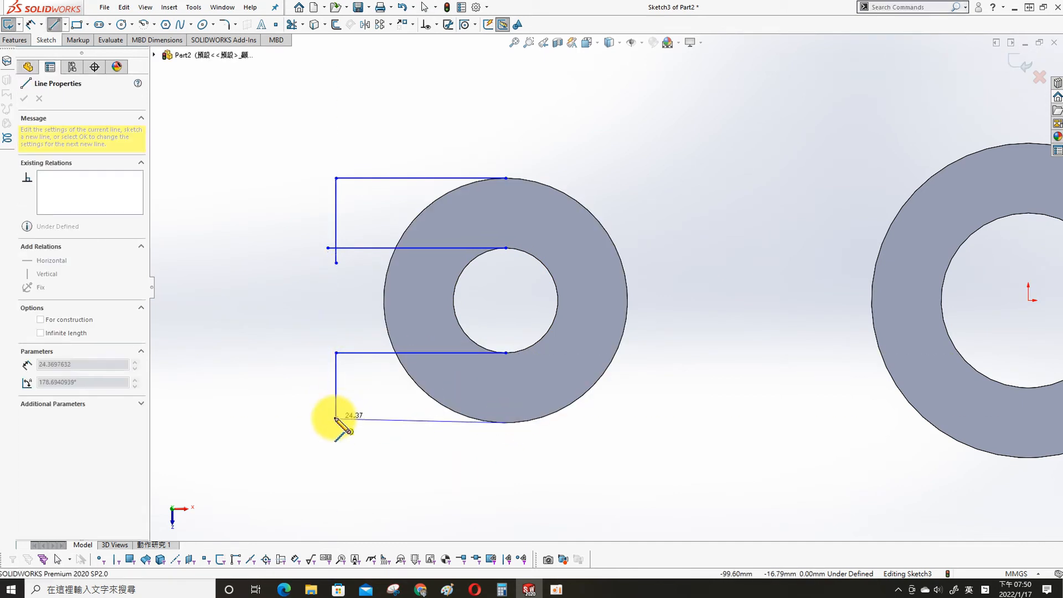
left_click(336, 419)
key("Escape")
left_click(404, 423)
left_click(689, 373)
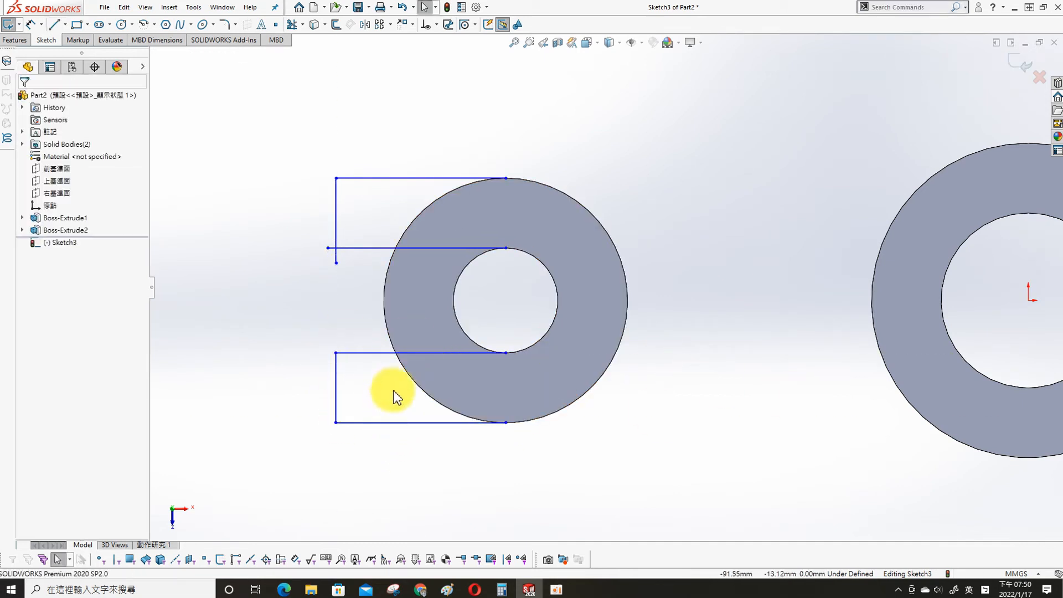
Corner-trim the upper vertical line and the upper inner horizontal line so they meet.
key("s")
left_click(315, 218)
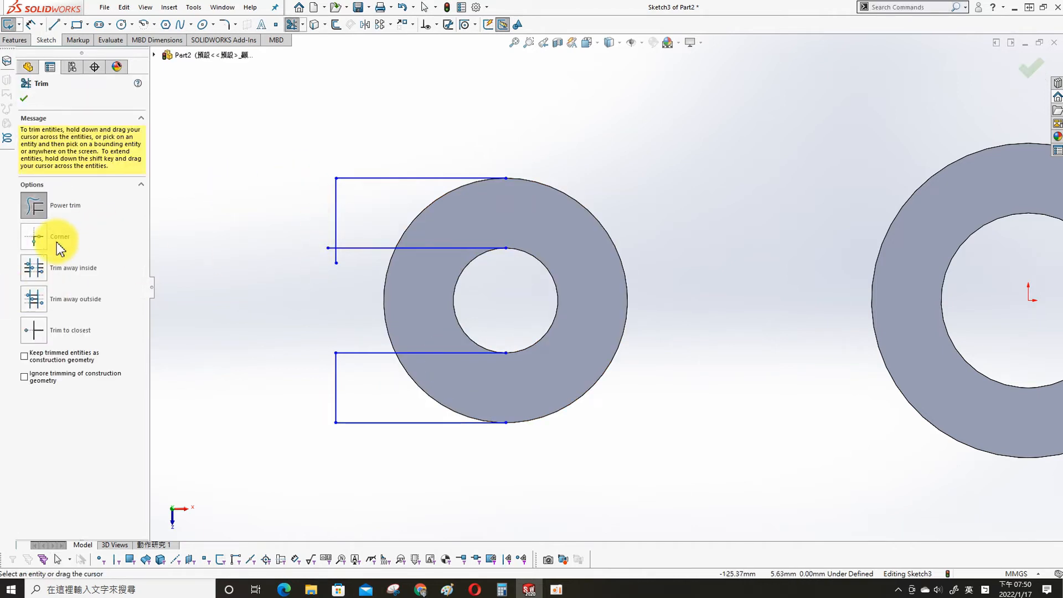
left_click(58, 243)
left_click(333, 237)
Dimension the upper vertical line to the ring's center at 15 mm.
key("s")
left_click(296, 183)
left_click(336, 216)
left_click(537, 256)
left_click(488, 117)
type("15")
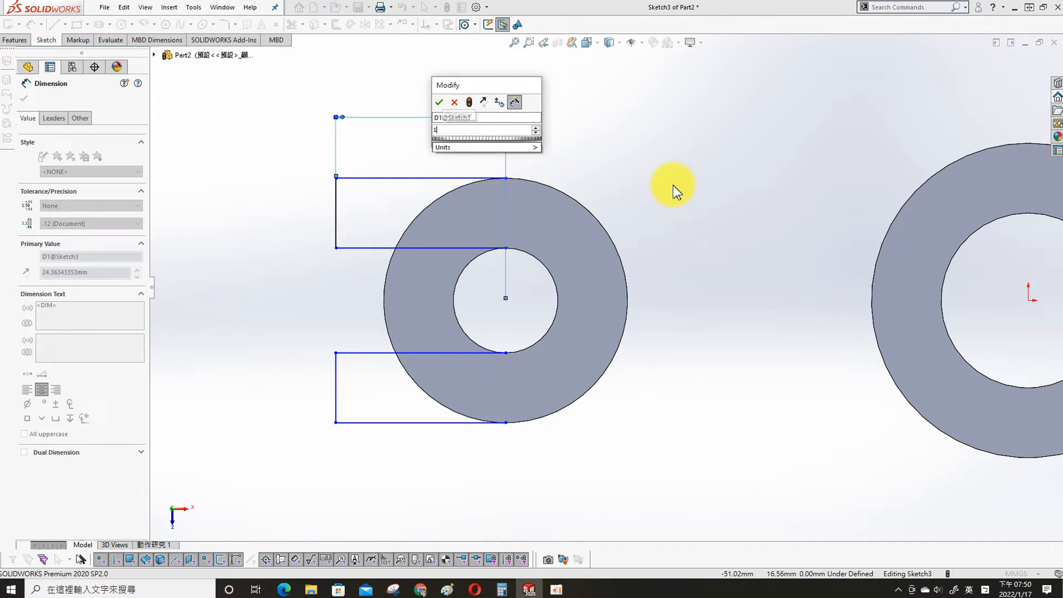
key("Return")
left_click(709, 166)
key("Escape")
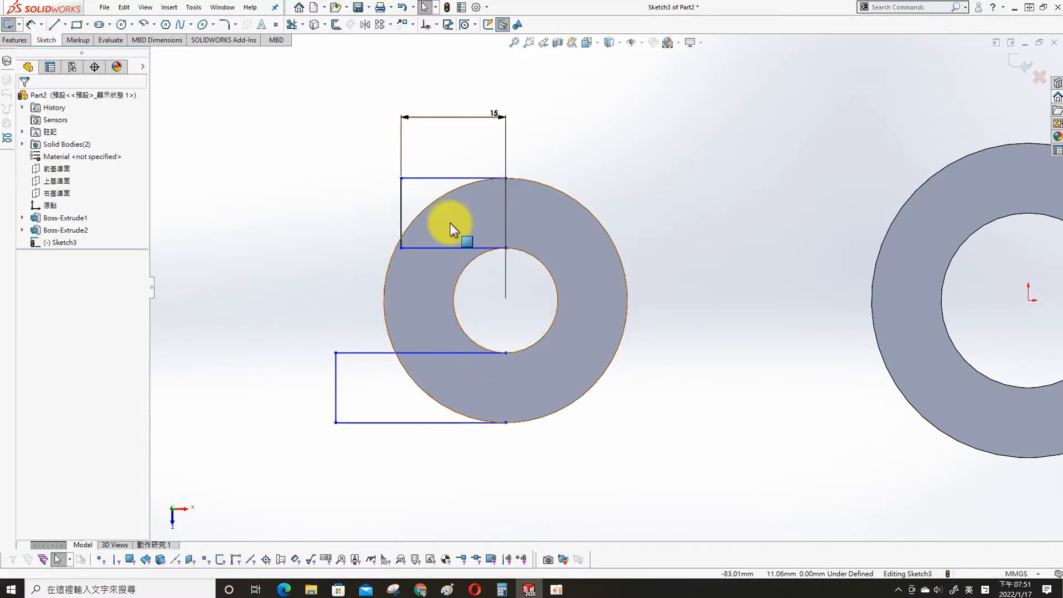
Convert the ring's 35 mm outer edge into the sketch and make the upper and lower outer horizontal lines equal.
left_click(422, 217)
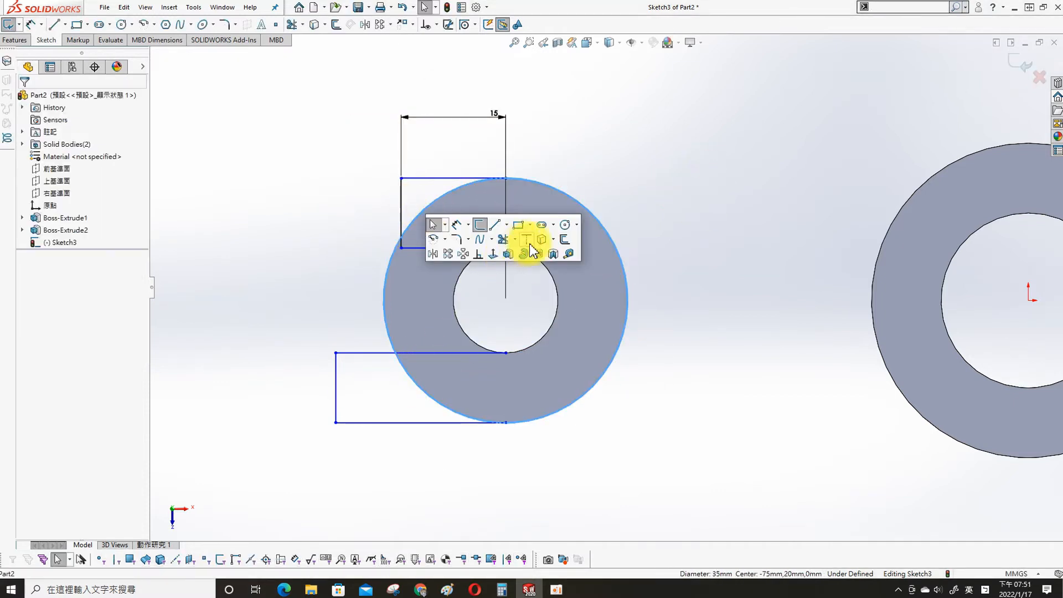
left_click(386, 423)
left_click(434, 179, "ctrl")
left_click(25, 341)
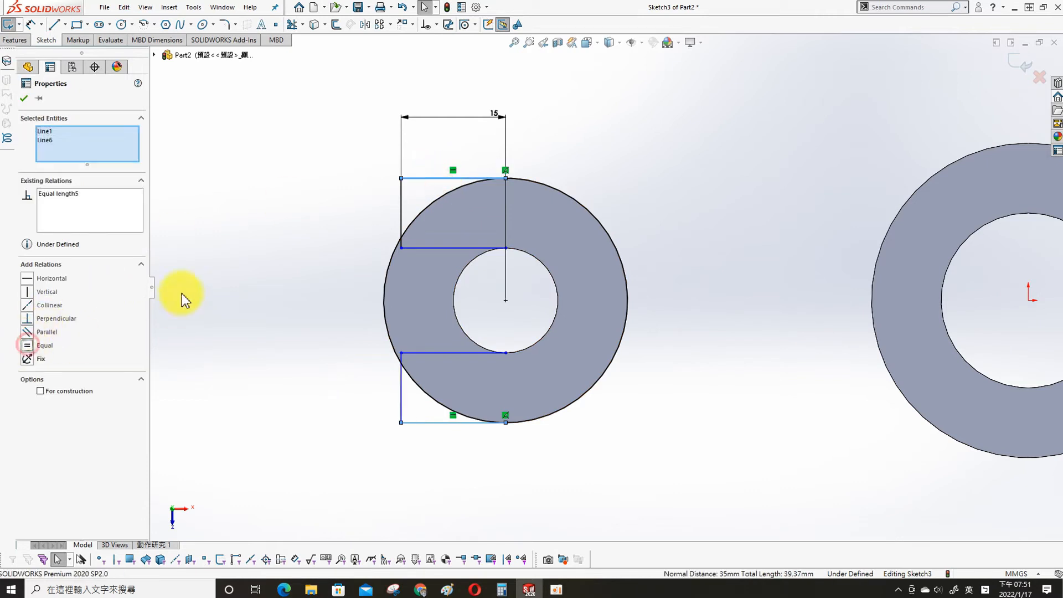
left_click(378, 478)
Add tangent relations between the two inner horizontal lines and the hole's edge.
scroll(911, 261, "up", 3)
left_click_drag(356, 223, 357, 258)
left_click(412, 258)
left_click(546, 231, "ctrl")
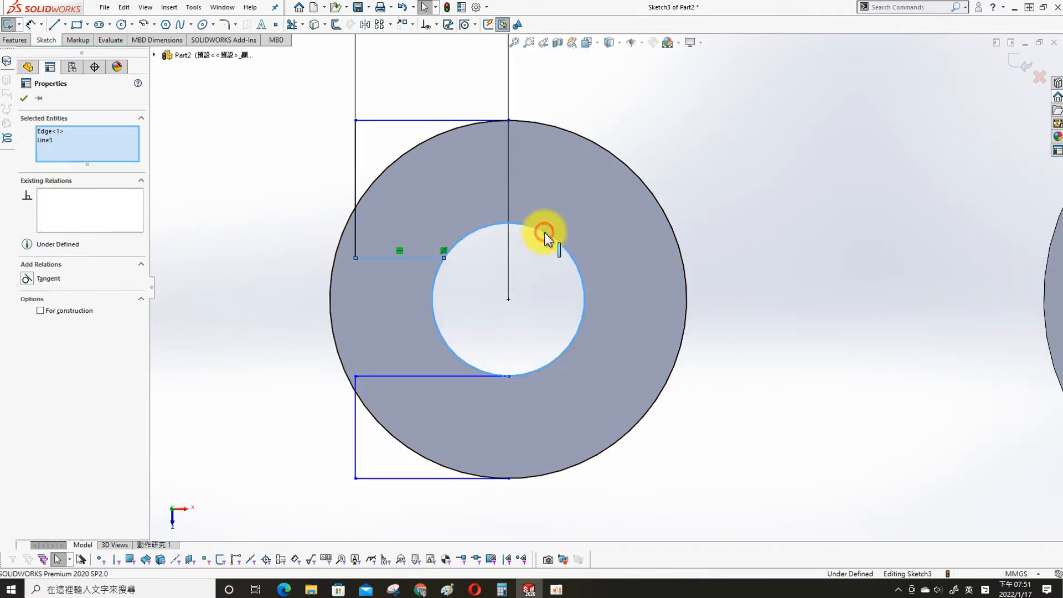
left_click(22, 279)
key("Escape")
left_click(422, 377)
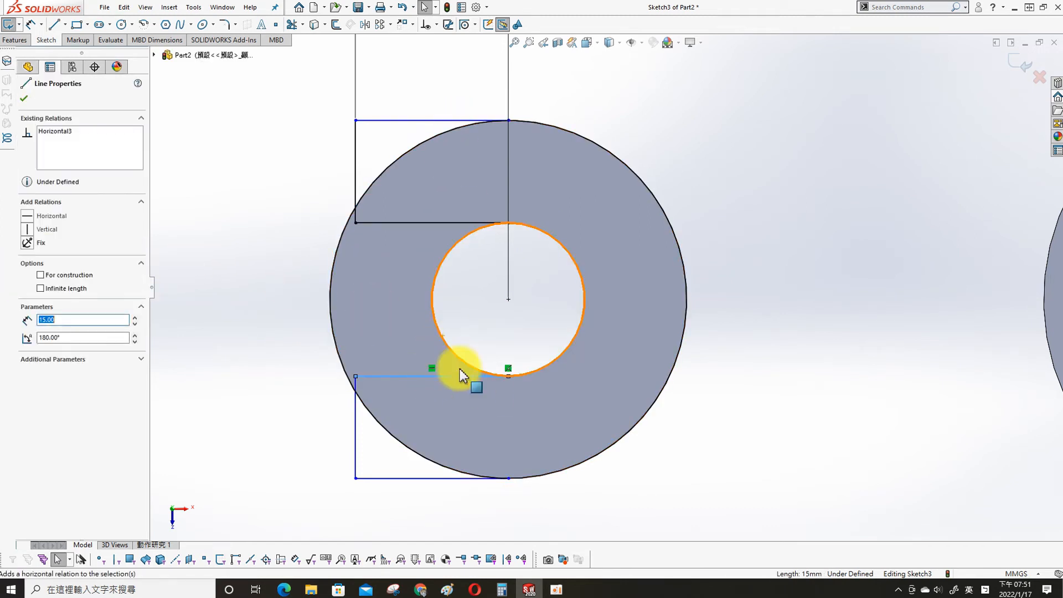
left_click(546, 368, "ctrl")
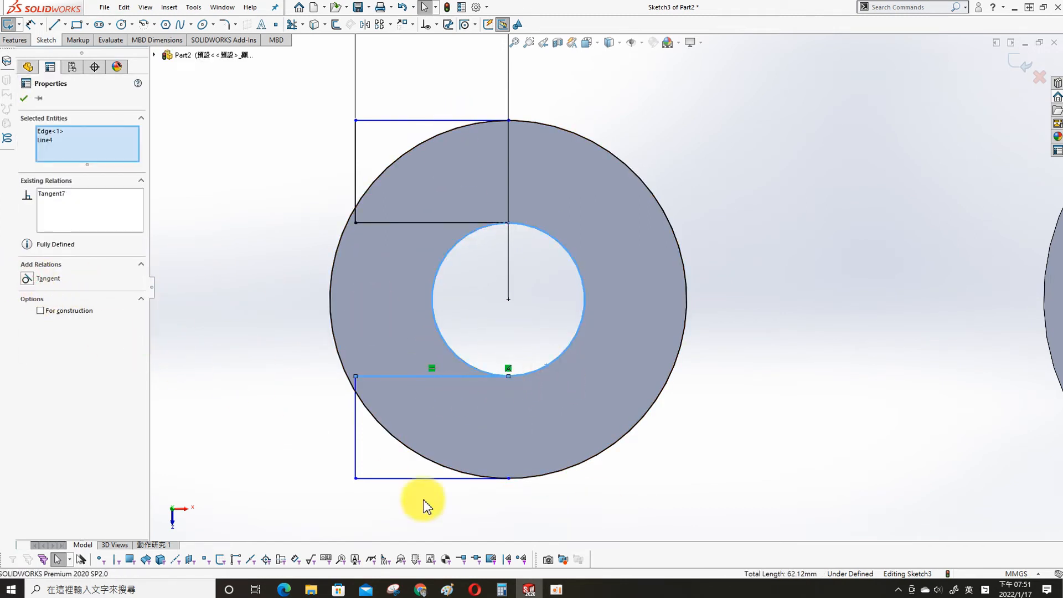
left_click(24, 98)
Add tangent relations between the two outer horizontal lines and the 35 mm circle.
left_click(427, 477)
left_click(599, 457, "ctrl")
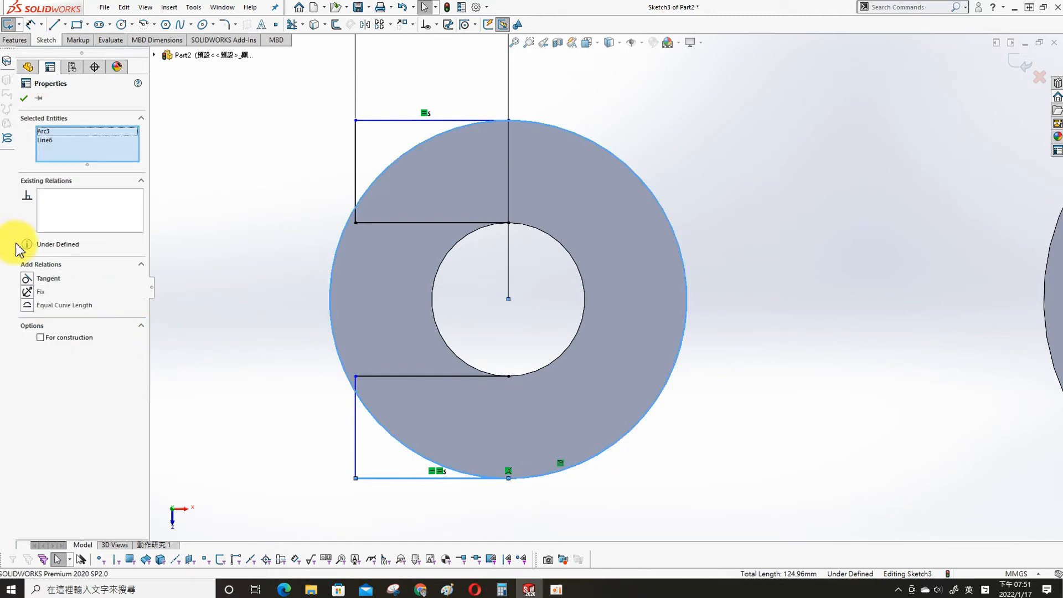
left_click(179, 307)
left_click(421, 120)
left_click(530, 122, "ctrl")
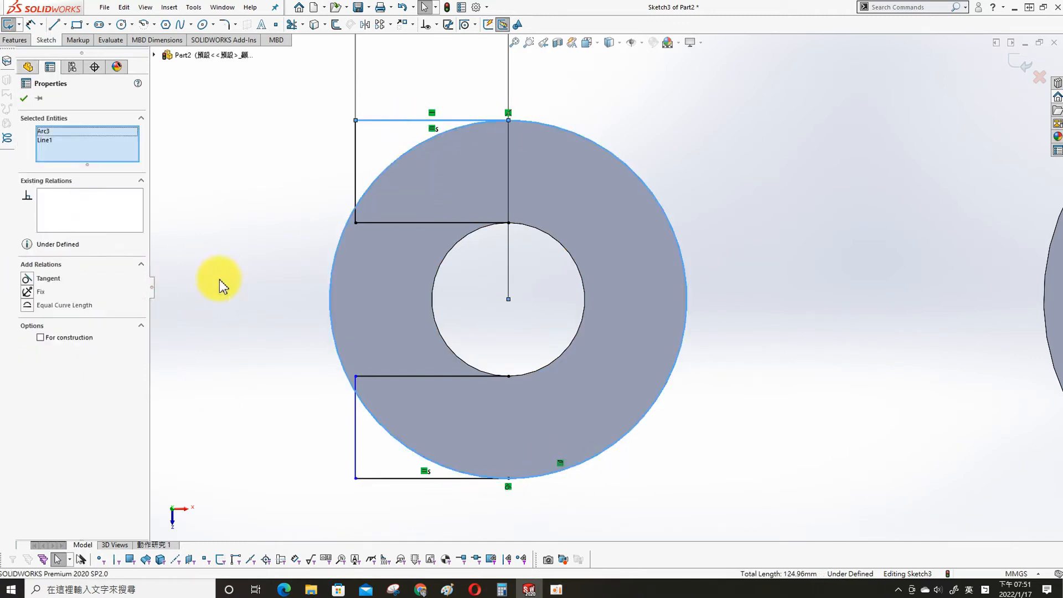
left_click(23, 98)
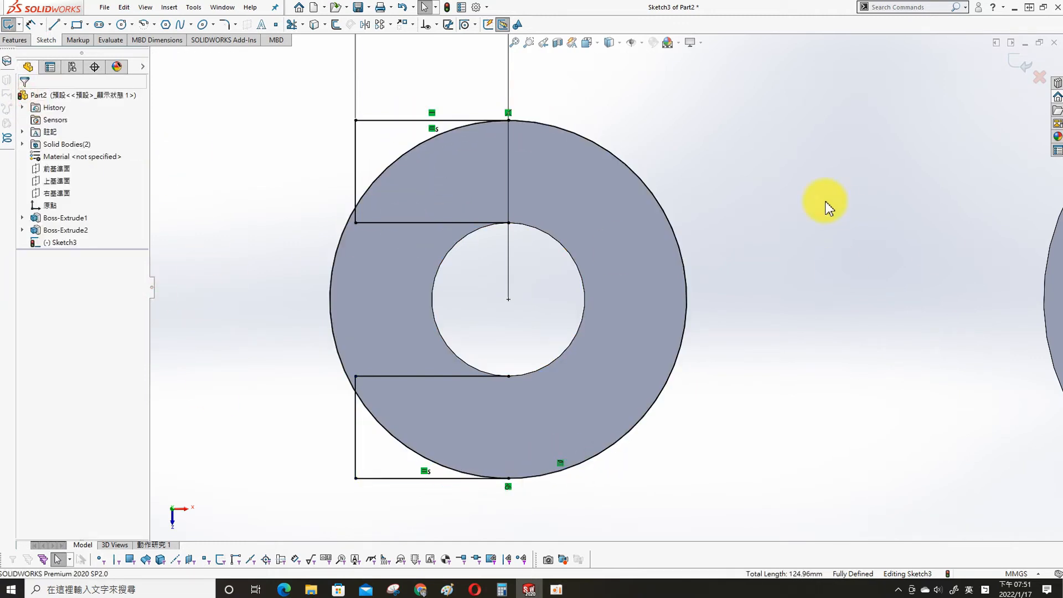
Extrude the two corner regions outside the 35 mm circle downward to the ring's bottom face.
scroll(645, 230, "up", 3)
middle_click_drag(646, 230, 653, 277)
key("s")
left_click(688, 254)
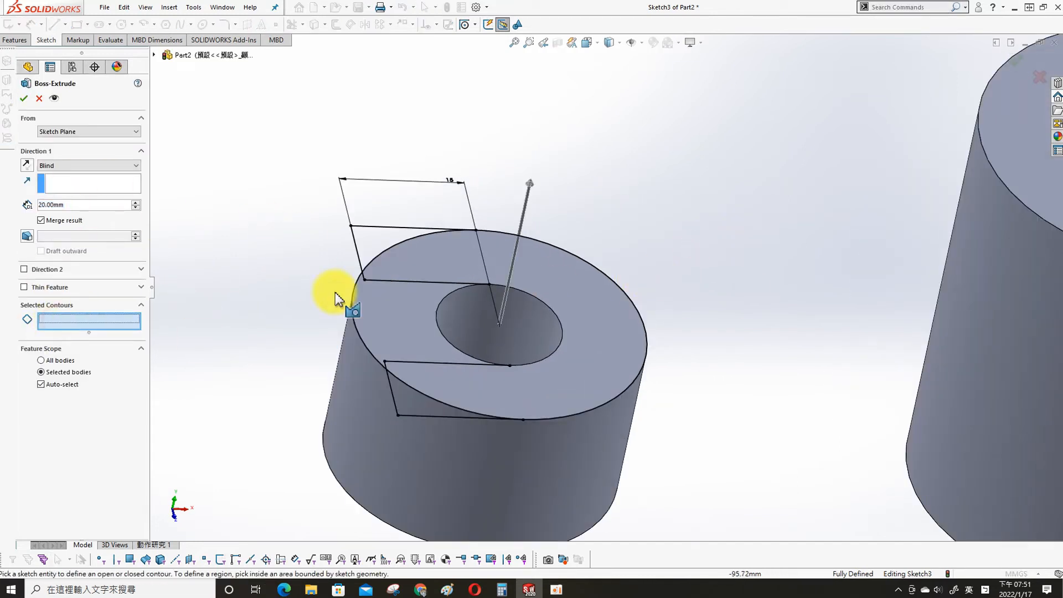
left_click(377, 250)
left_click(393, 404)
left_click(72, 166)
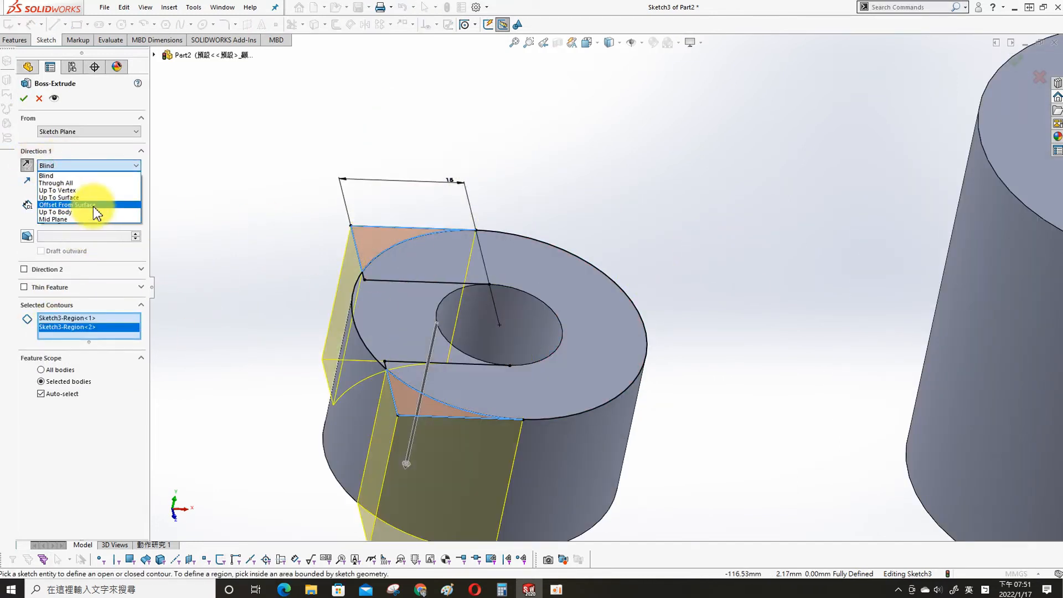
left_click(94, 203)
middle_click_drag(305, 397, 357, 310)
left_click(360, 455)
right_click(362, 454)
Start a sketch on the small boss's top face and draw a horizontal centerline about 40 mm long, extending left from inside the hole.
mouse_move(498, 174)
middle_mouse_down()
mouse_move(421, 420)
mouse_move(466, 392)
middle_mouse_up()
left_click(466, 392)
left_click(510, 363)
key("s")
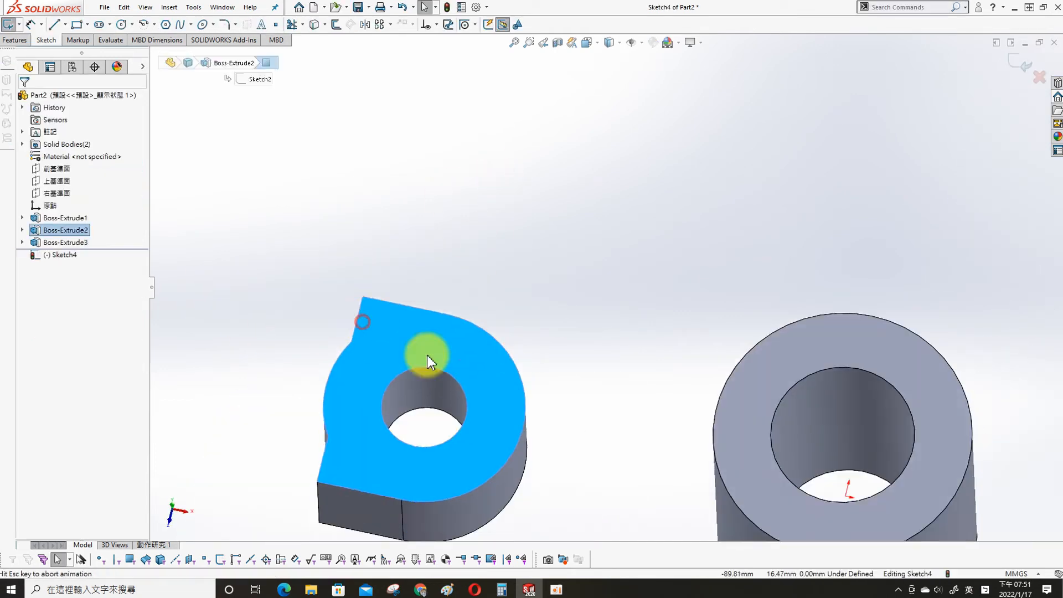
key("ctrl+8")
left_click(273, 226)
key("s")
left_click(458, 271)
left_click(443, 180)
key("s")
left_click(535, 155)
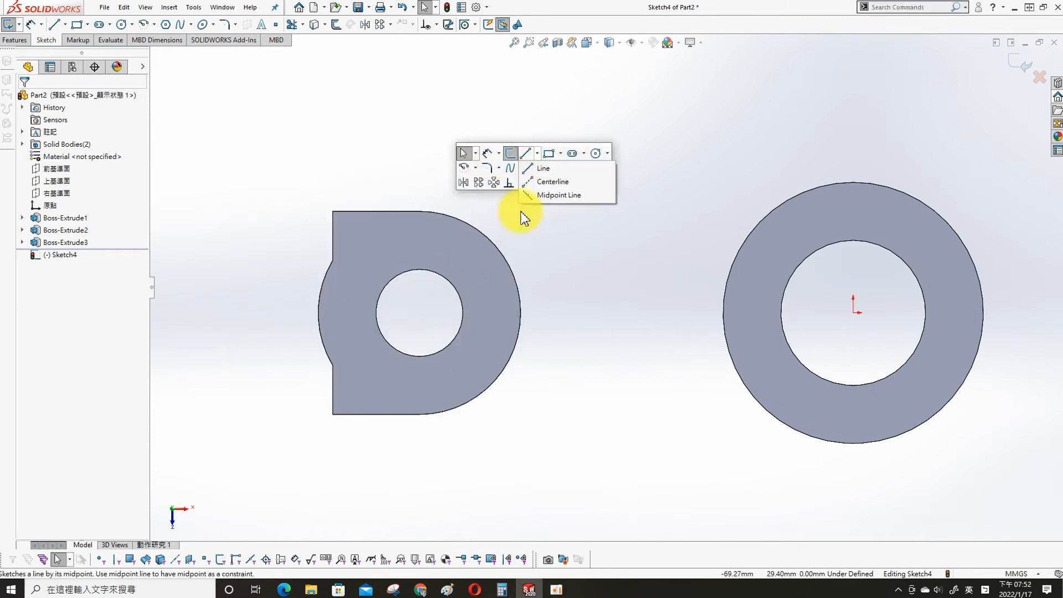
left_click(556, 179)
left_click(432, 295)
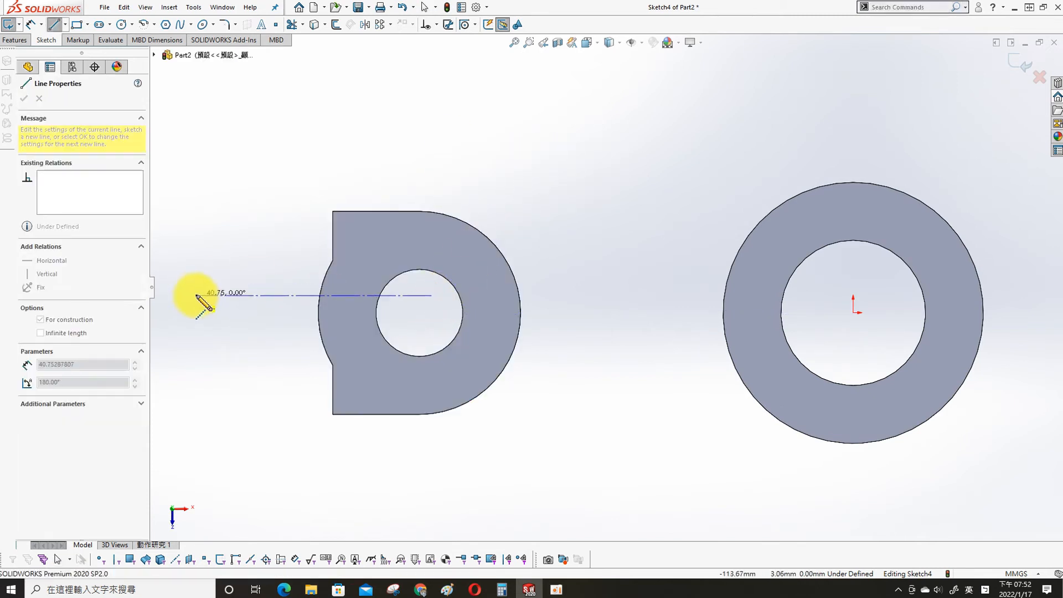
left_click(199, 292)
key("Escape")
Place the centerline's right endpoint at the hole's center with a relation to the hole's edge.
left_click(275, 293)
left_click(312, 242)
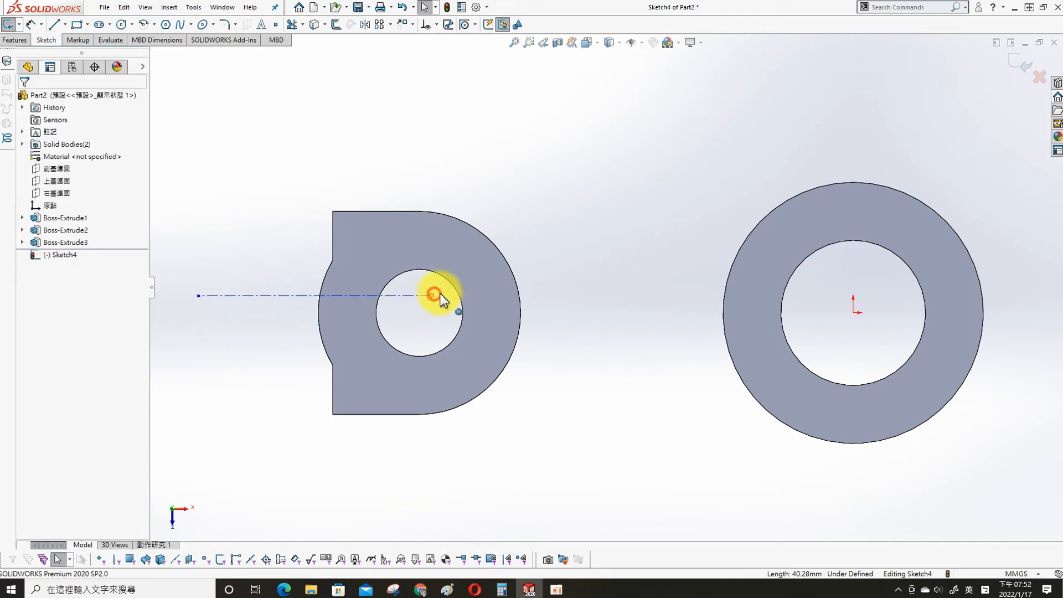
left_click(432, 296)
left_click(445, 278, "ctrl")
left_click(52, 278)
left_click(244, 171)
Offset the centerline 7.5 mm in both directions.
left_click(395, 314)
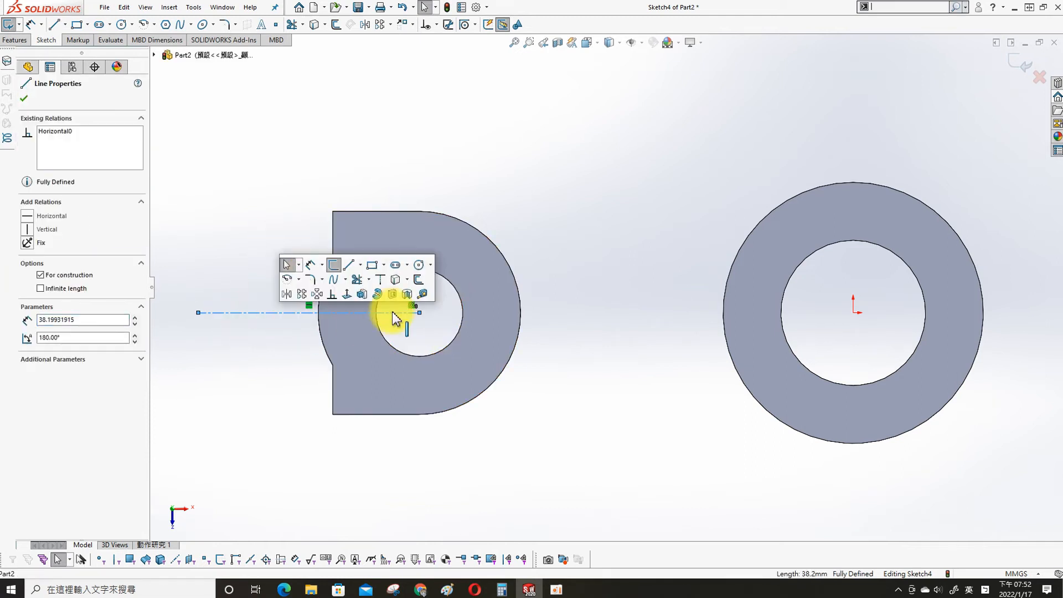
left_click(422, 282)
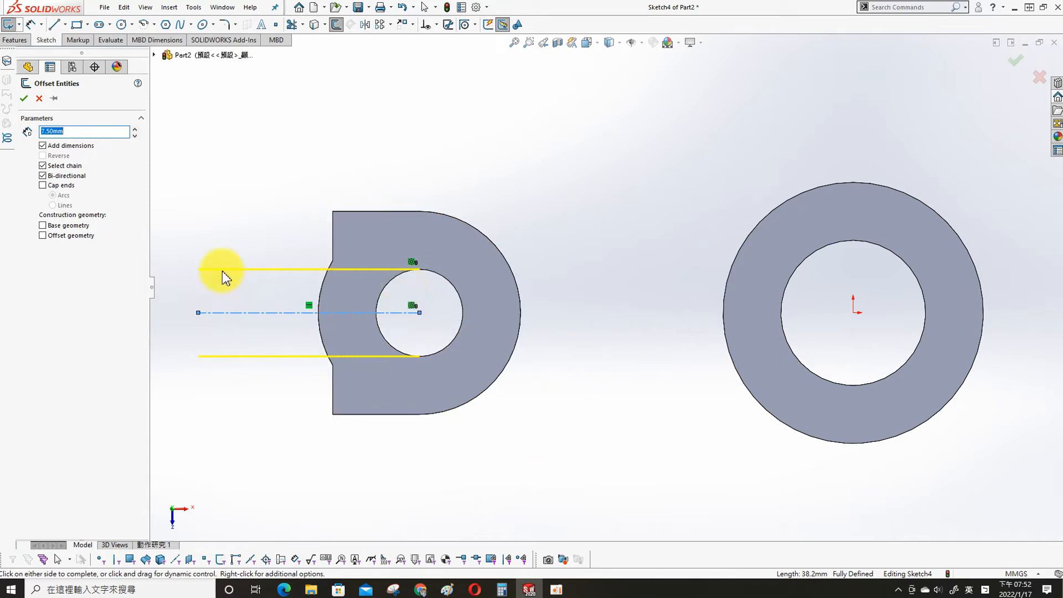
left_click(23, 99)
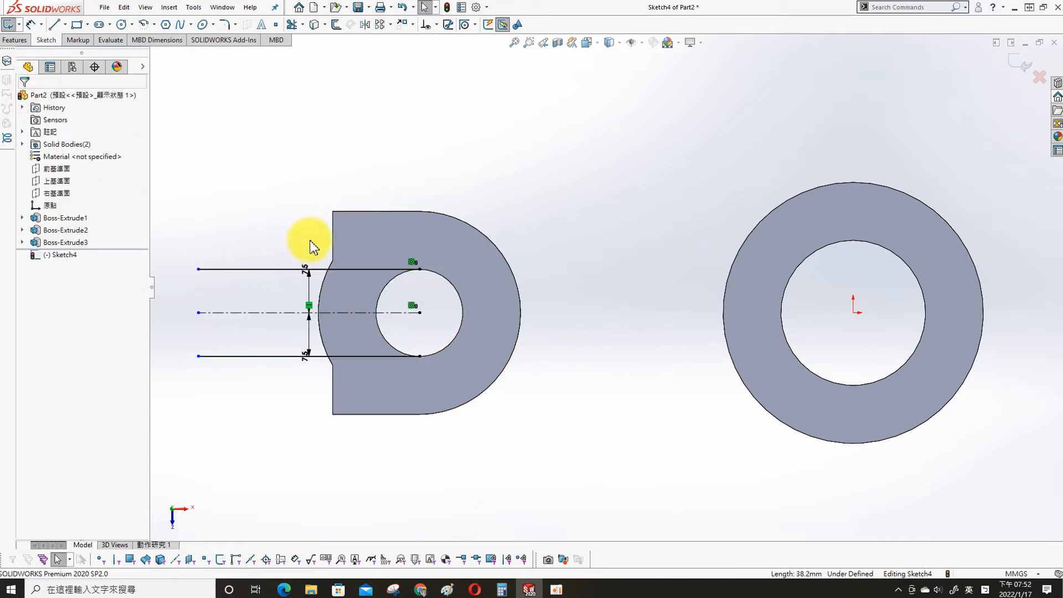
Convert the boss's two short left vertical edges and the left arc between them into sketch entities.
scroll(309, 243, "down", 3)
left_click(366, 236)
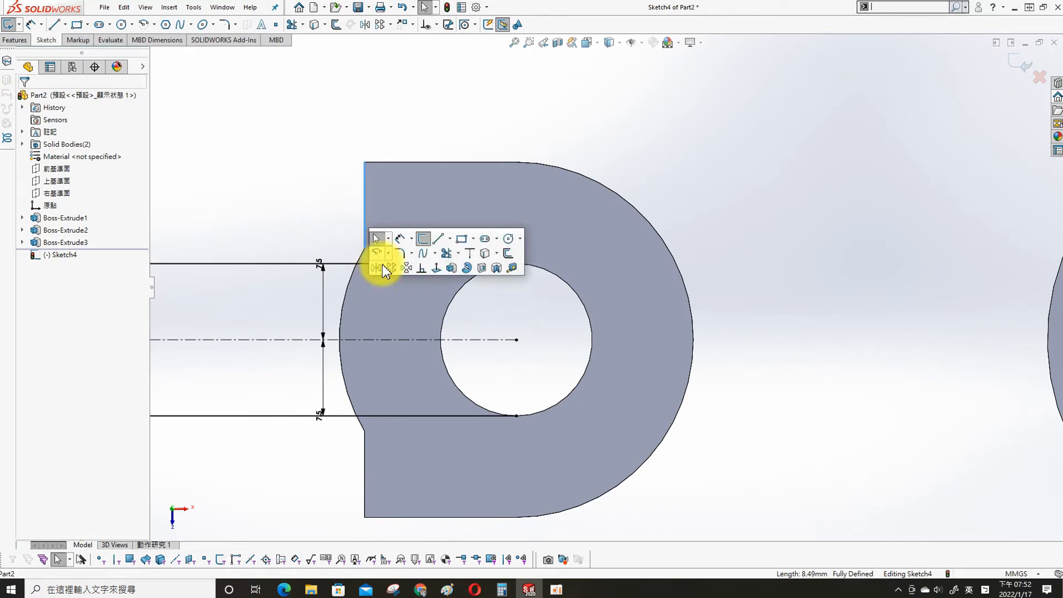
left_click(482, 253)
left_click(367, 496)
left_click(481, 505)
left_click(352, 408)
left_click(475, 434)
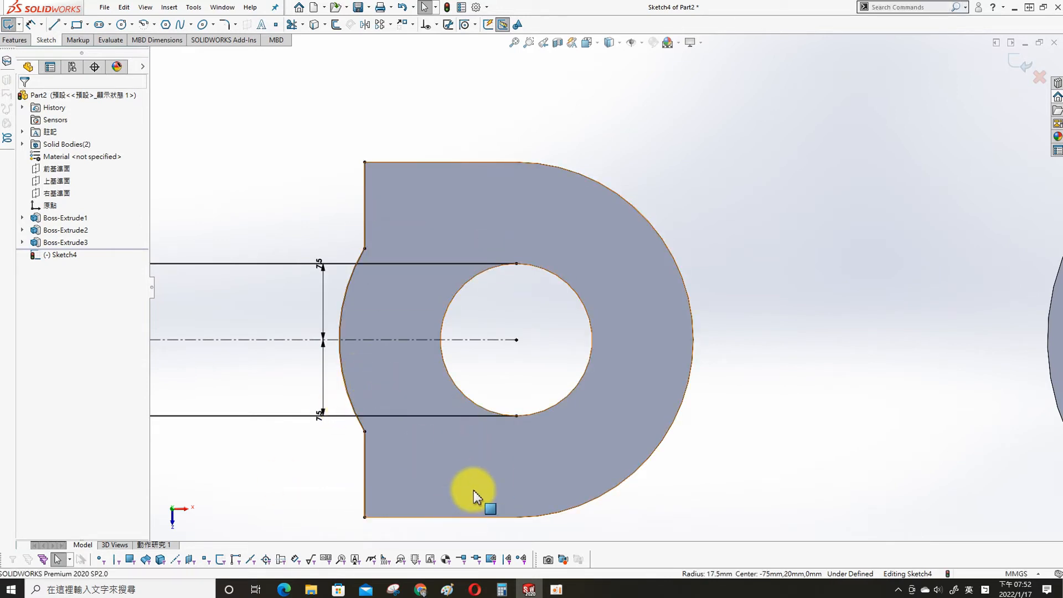
scroll(427, 427, "down", 2)
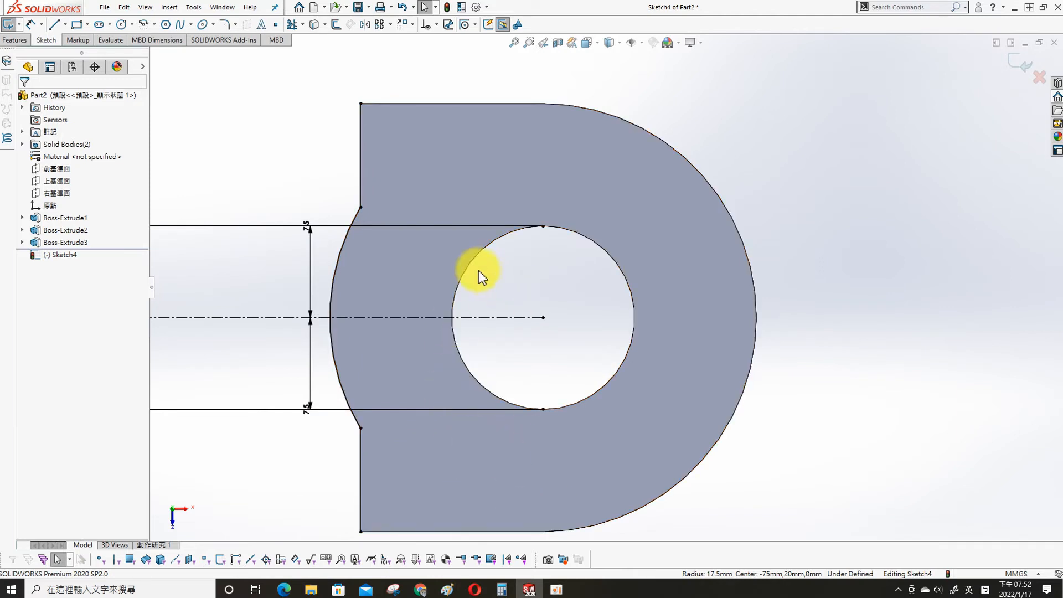
Try to convert the hole's edge and trim away its right half, and undo both changes.
left_click(462, 287)
left_click(577, 302)
left_click(646, 237)
left_click(292, 24)
left_click(56, 201)
left_click(244, 218)
left_click(687, 248)
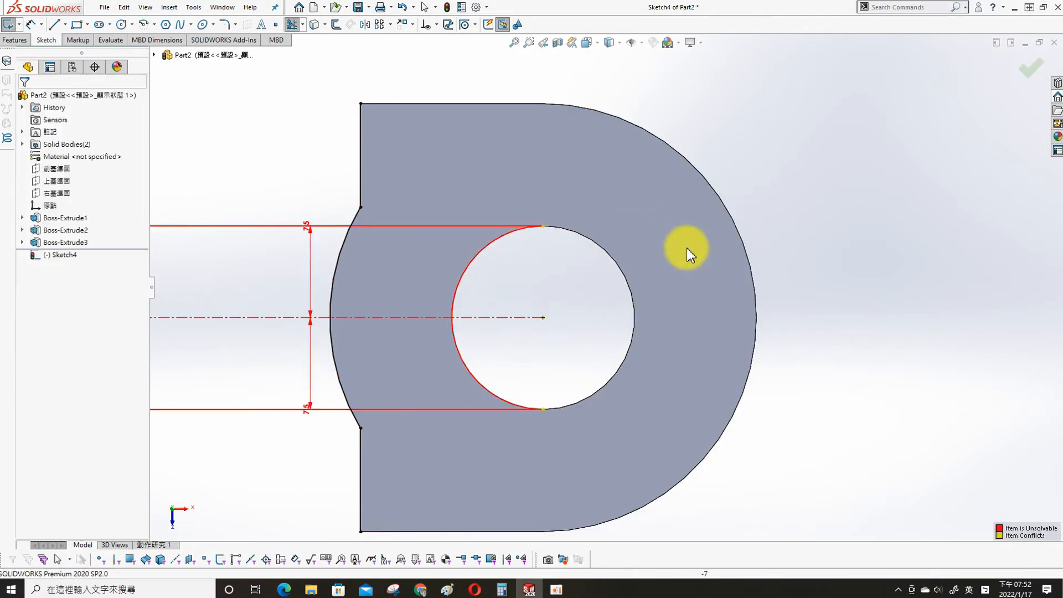
left_click(38, 99)
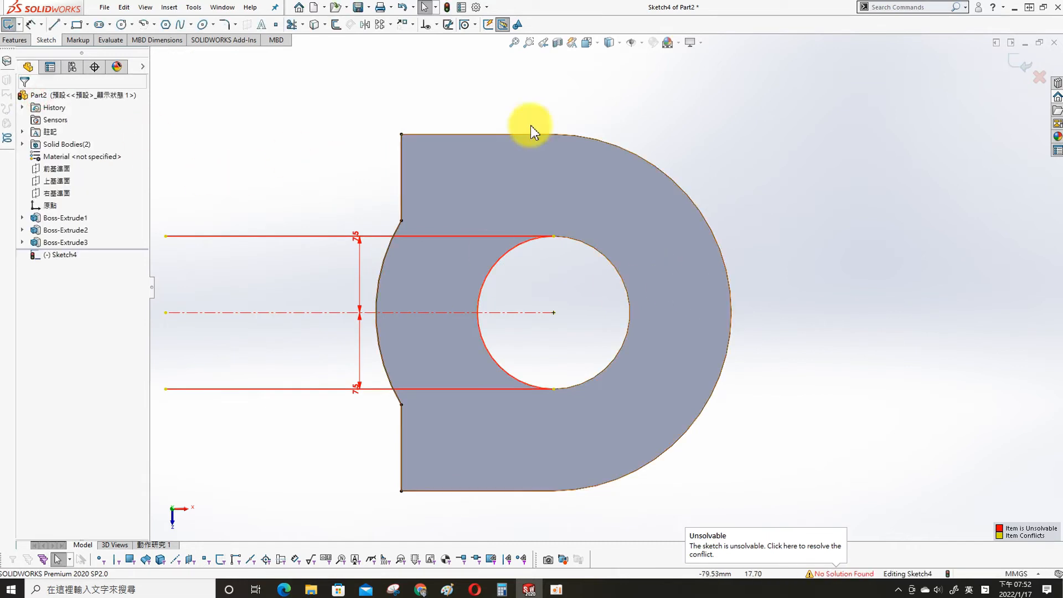
left_click(403, 7)
Draw a 15 mm vertical line across the hole joining the right ends of the two offset lines.
left_click(642, 279)
left_click(686, 285)
left_click(553, 236)
left_click(550, 388)
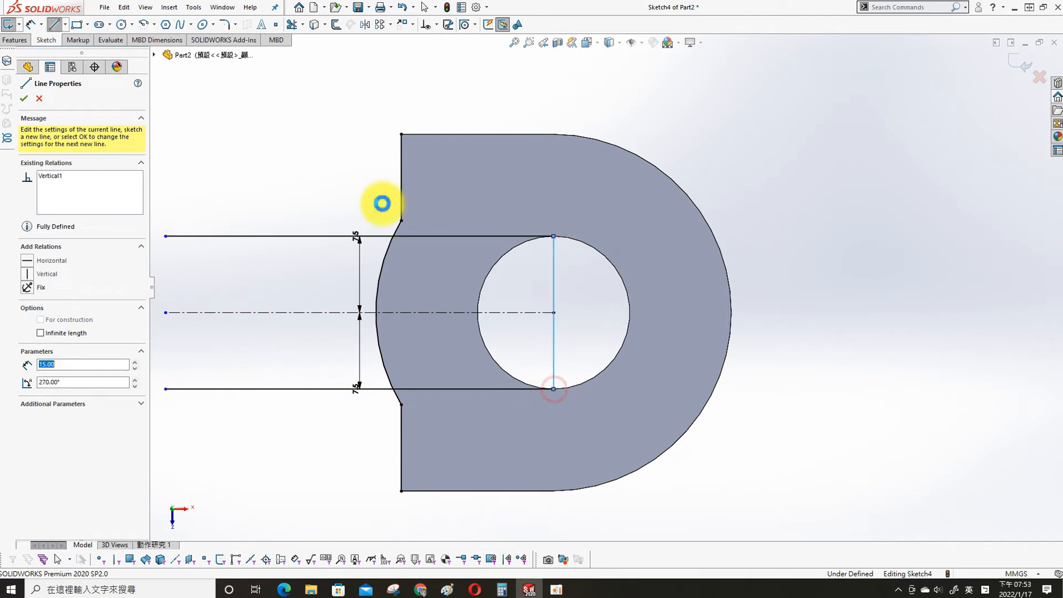
key("Escape")
Extend the two converted vertical edges to meet the upper and lower offset lines.
scroll(379, 204, "down", 3)
key("s")
left_click(349, 140)
key("z")
left_click(469, 434)
left_click(255, 344)
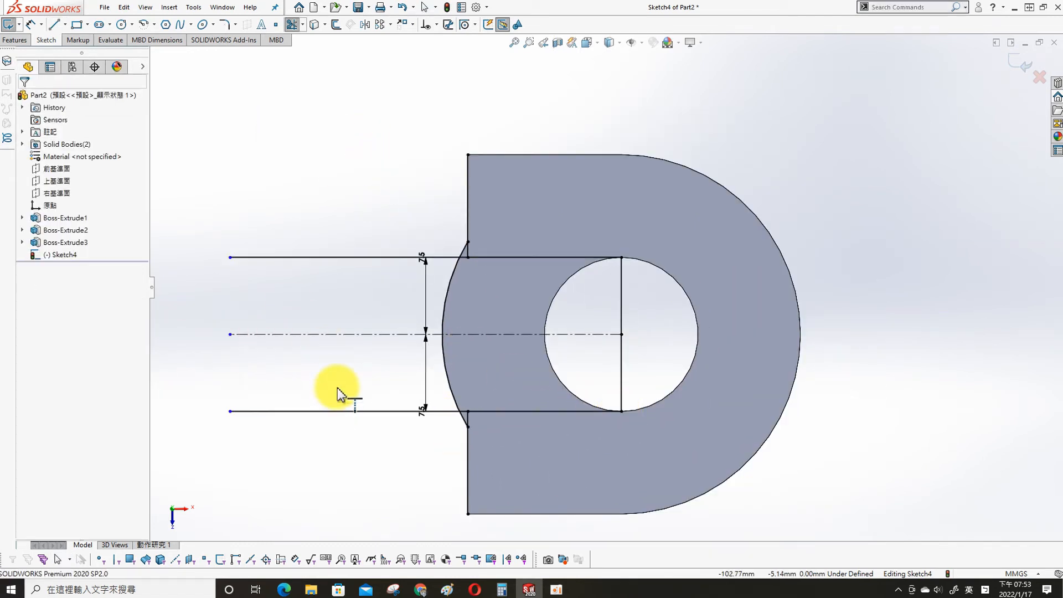
Trim the offset lines' left ends and the lower dangling segments to close the slot profile on the small boss.
scroll(540, 393, "down", 2)
key("s")
left_click(351, 168)
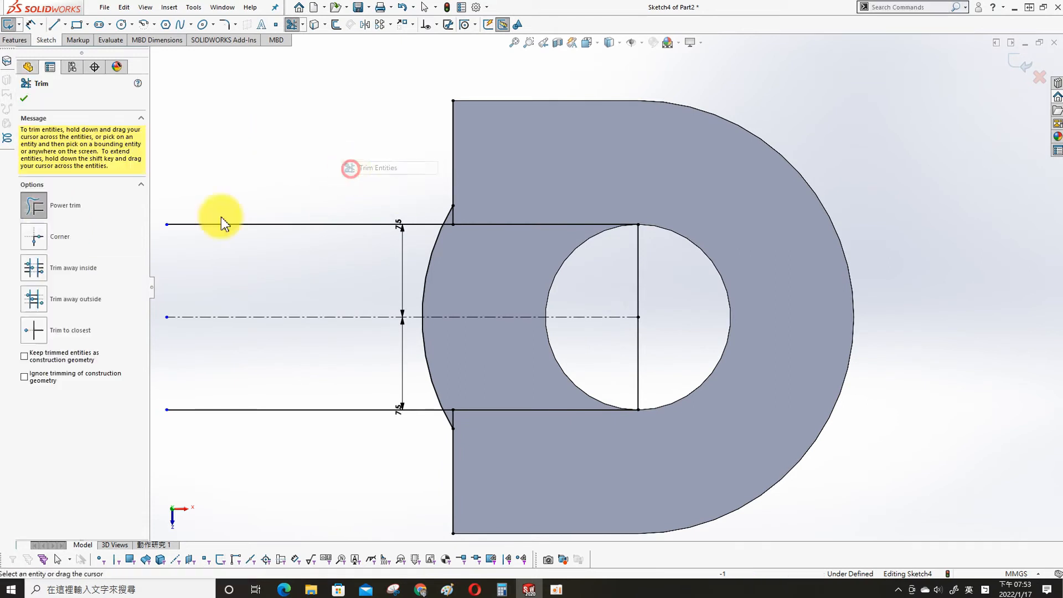
left_click(496, 410)
left_click(453, 424)
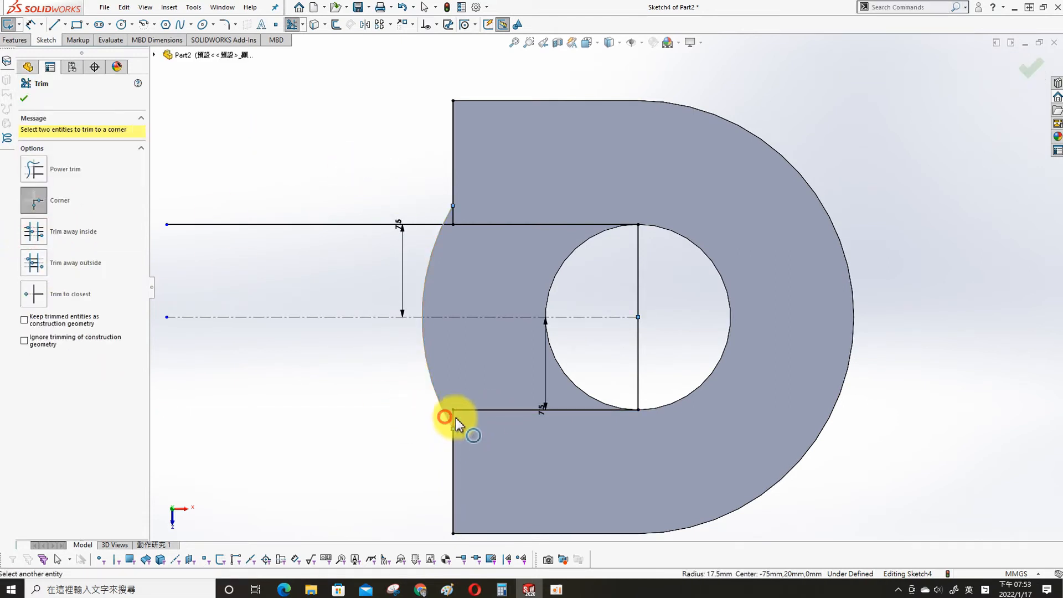
left_click(453, 171)
Cut the closed slot profile Through All of the small boss.
middle_click_drag(451, 218, 593, 238)
key("s")
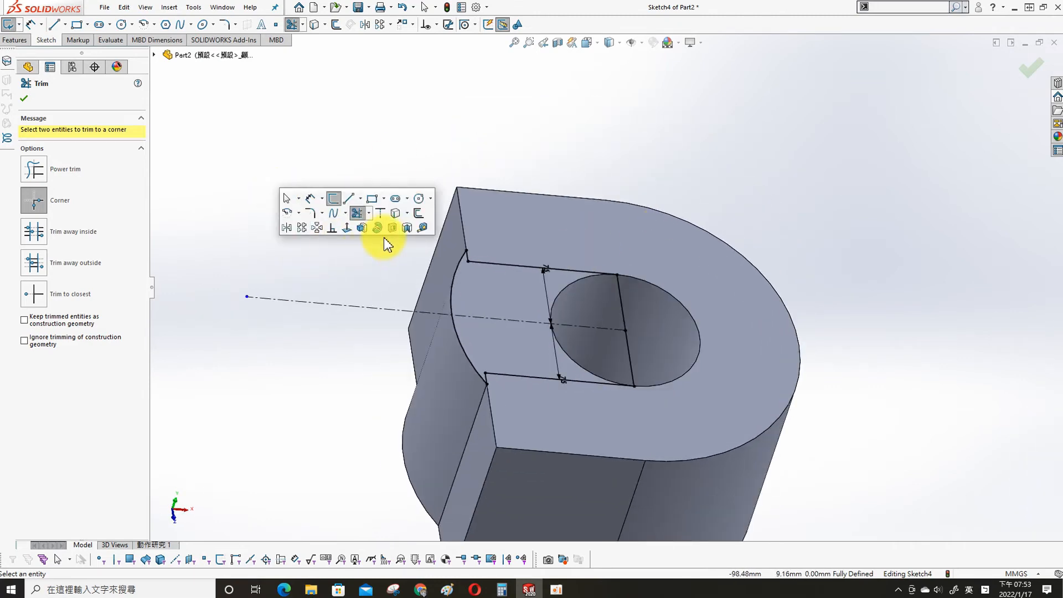
left_click(380, 244)
left_click(74, 165)
left_click(61, 183)
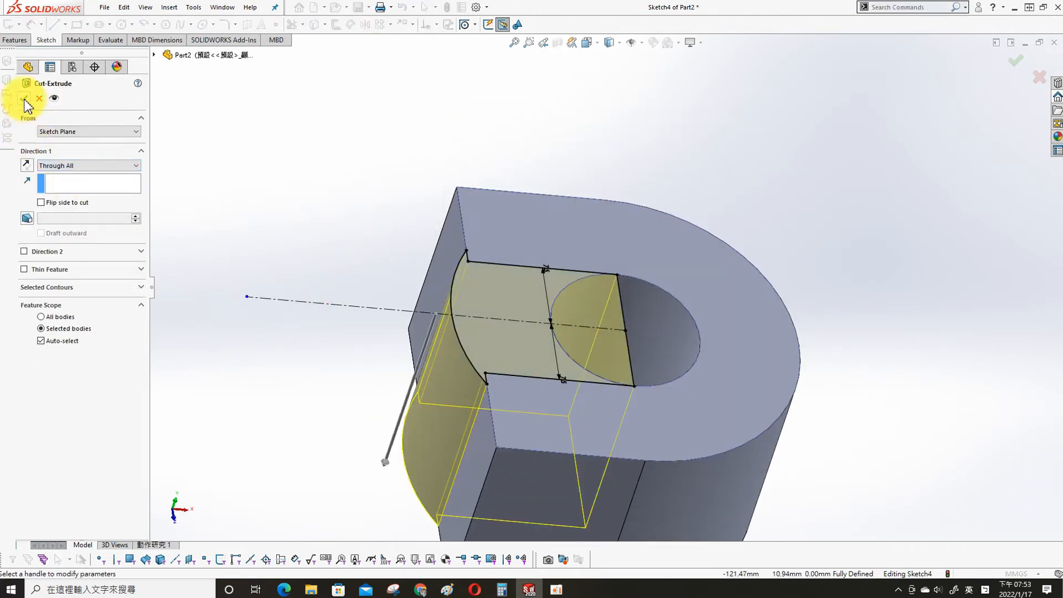
left_click(24, 98)
Start a new sketch on the Top Plane (上基準面) and view it straight on.
scroll(726, 292, "up", 2)
middle_click_drag(546, 357, 513, 341)
left_click(57, 181)
left_click(75, 164)
left_click(312, 112)
key("s")
left_click(403, 158)
left_click(533, 384)
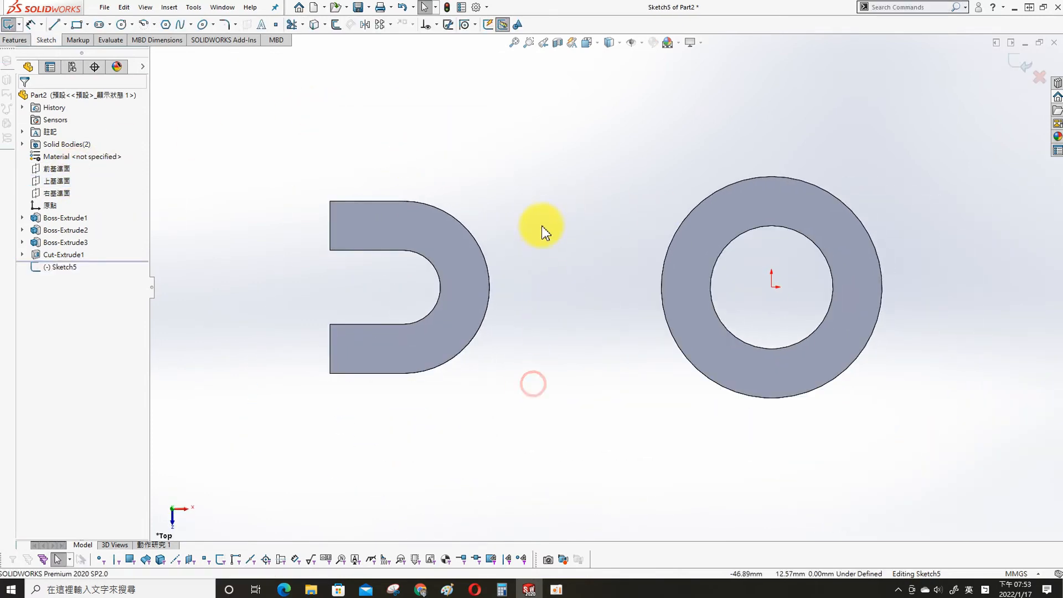
Draw two slanted lines from the small boss's outer left corners to points past the large cylinder, one above and one below it.
key("s")
left_click(419, 146)
left_click(330, 201)
left_click(861, 135)
key("Escape")
key("s")
left_click(329, 157)
left_click(330, 373)
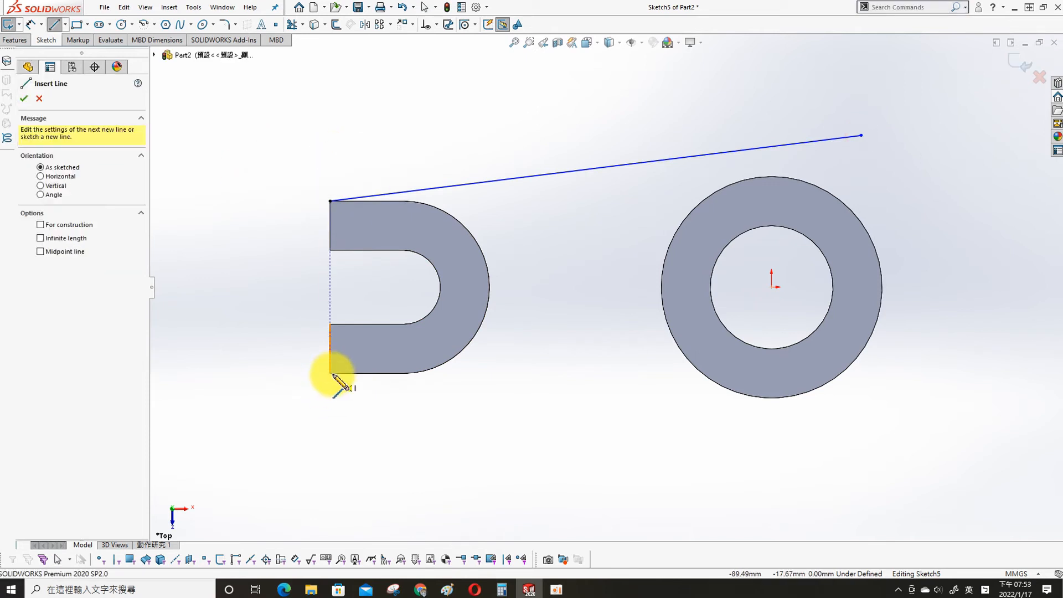
left_click(892, 455)
key("Escape")
Make the upper and lower slanted lines tangent to the large cylinder's outer edge.
left_click(780, 145)
left_click(784, 177, "ctrl")
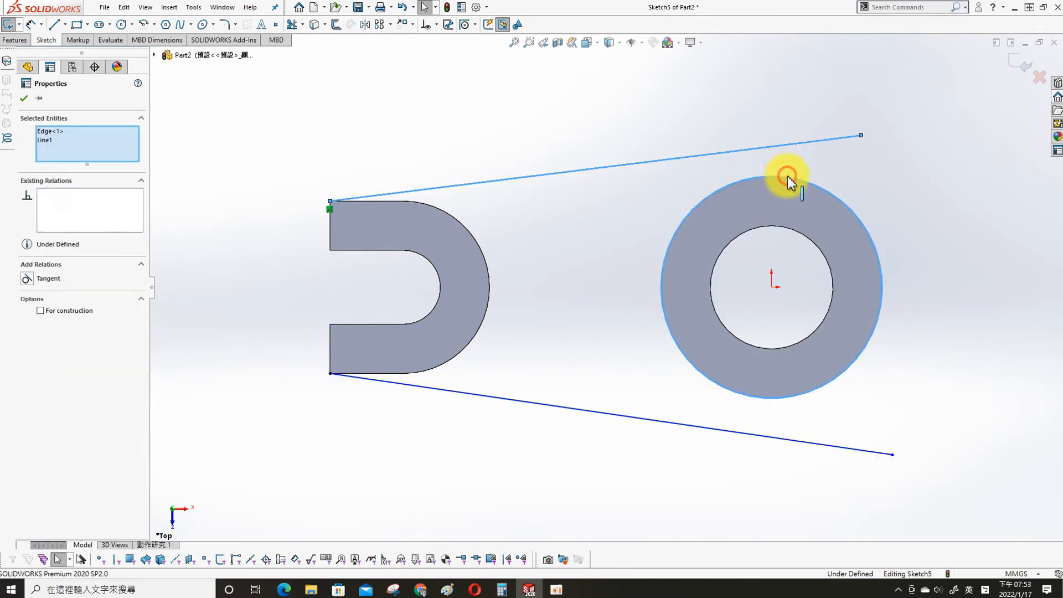
left_click(28, 280)
left_click(23, 101)
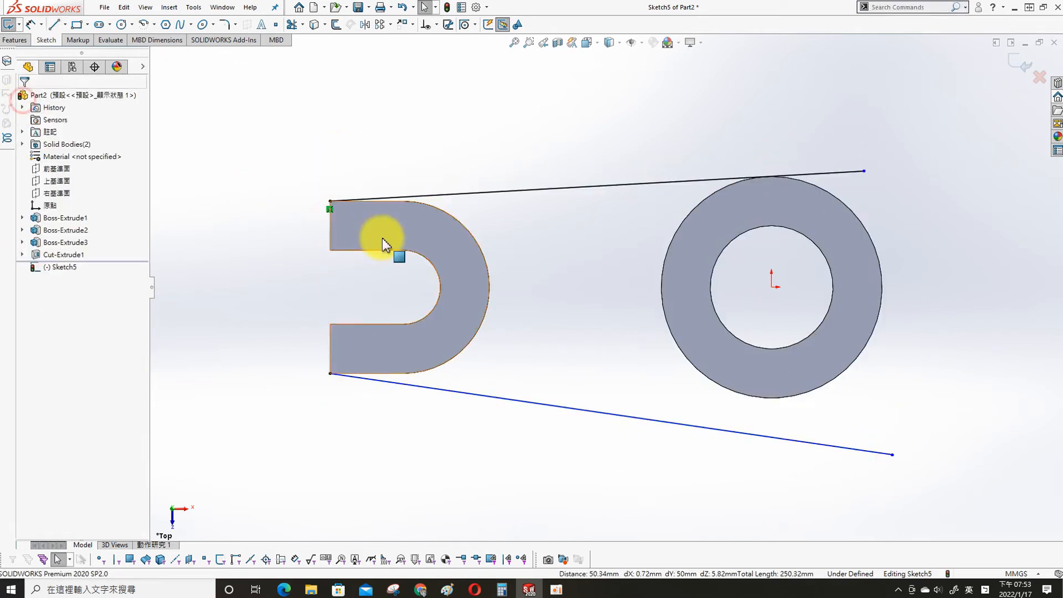
left_click(565, 408)
left_click(729, 391, "ctrl")
left_click(27, 278)
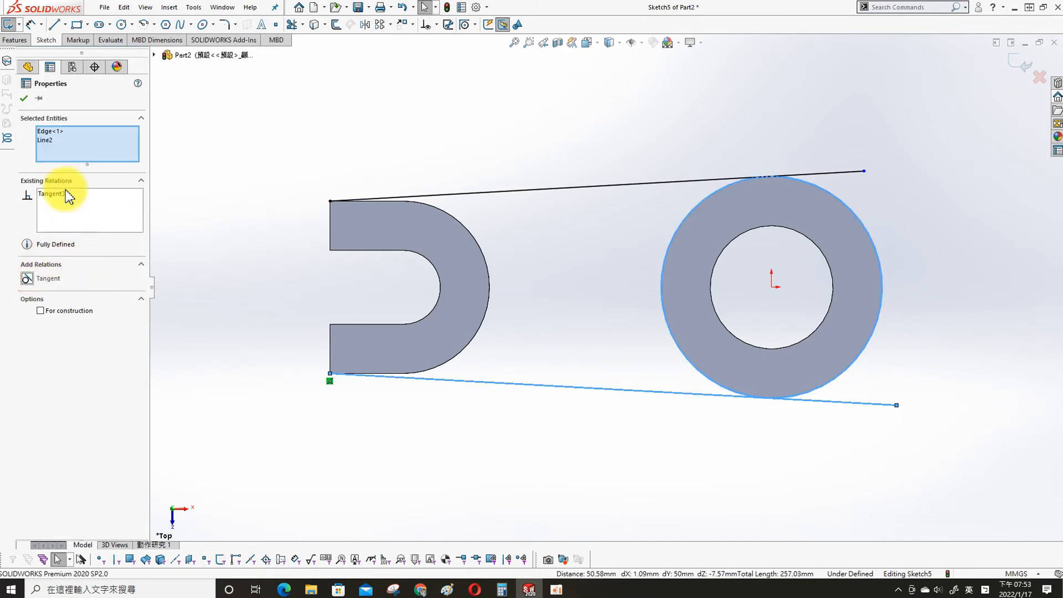
left_click(25, 99)
Convert the large cylinder's outer edge, then trim its right half and the line ends beyond the tangent points.
left_click(668, 255)
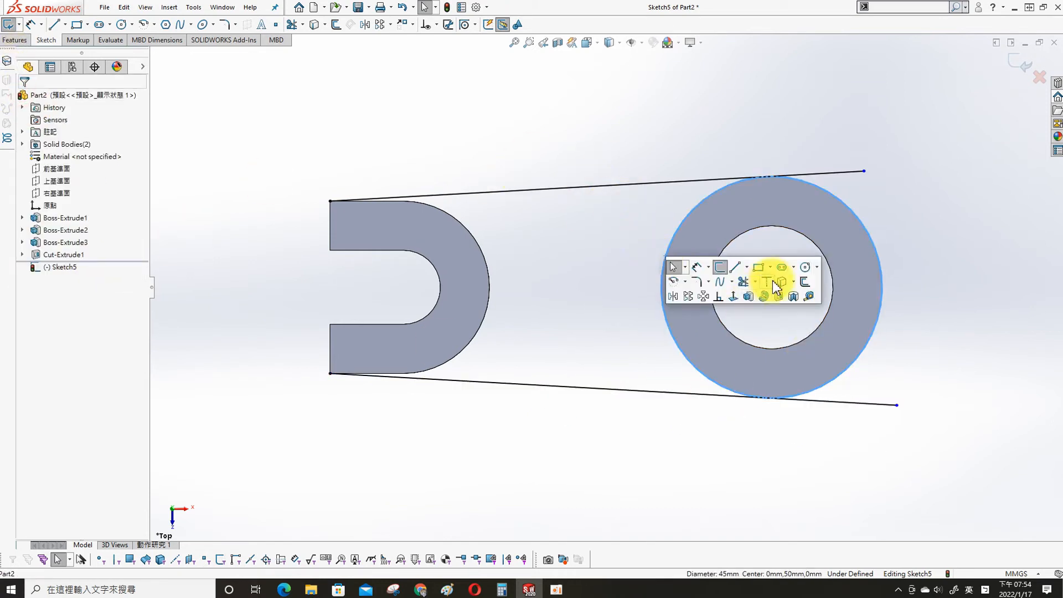
key("s")
left_click(718, 100)
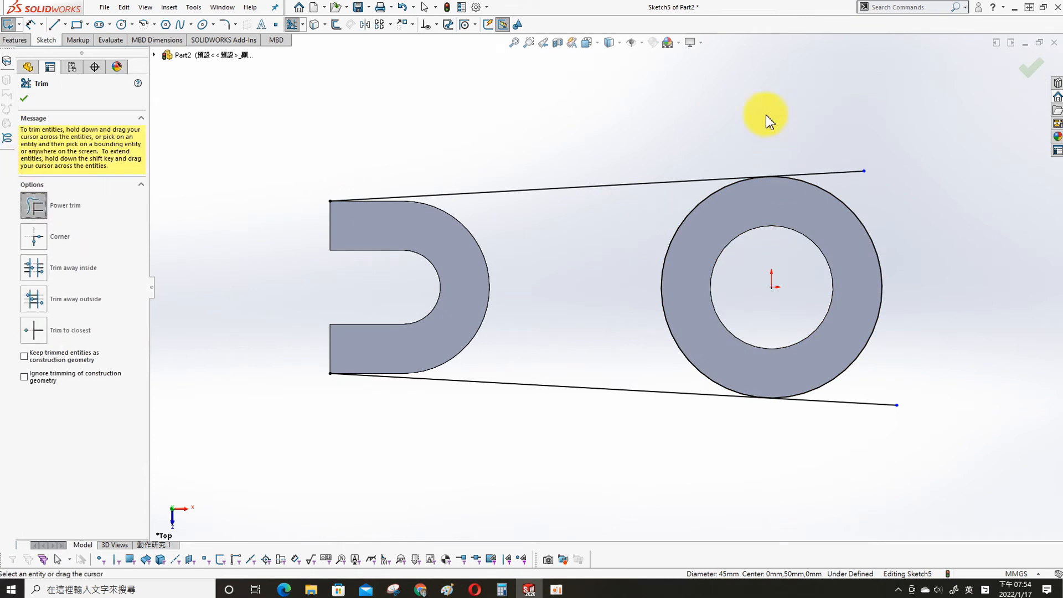
Convert the small boss's outer arc and its upper and lower straight edges into sketch entities.
left_click(314, 24)
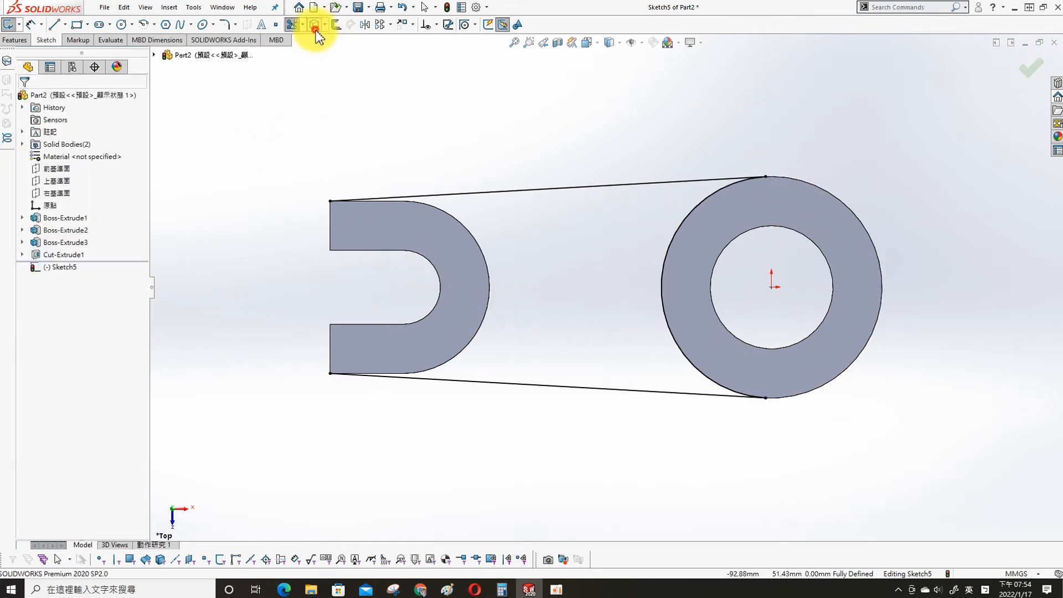
left_click(399, 202)
left_click(416, 203)
left_click(392, 373)
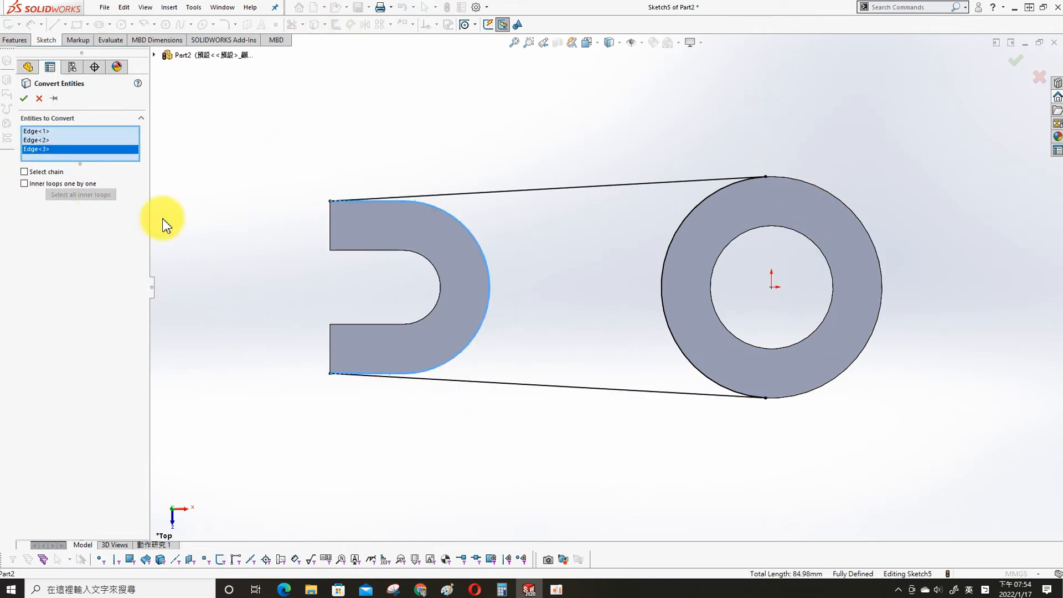
left_click(23, 98)
Extrude the web profile 10 mm blind, starting at a 5 mm offset from the sketch plane.
middle_click_drag(438, 250, 460, 261)
key("s")
left_click(410, 148)
left_click(84, 148)
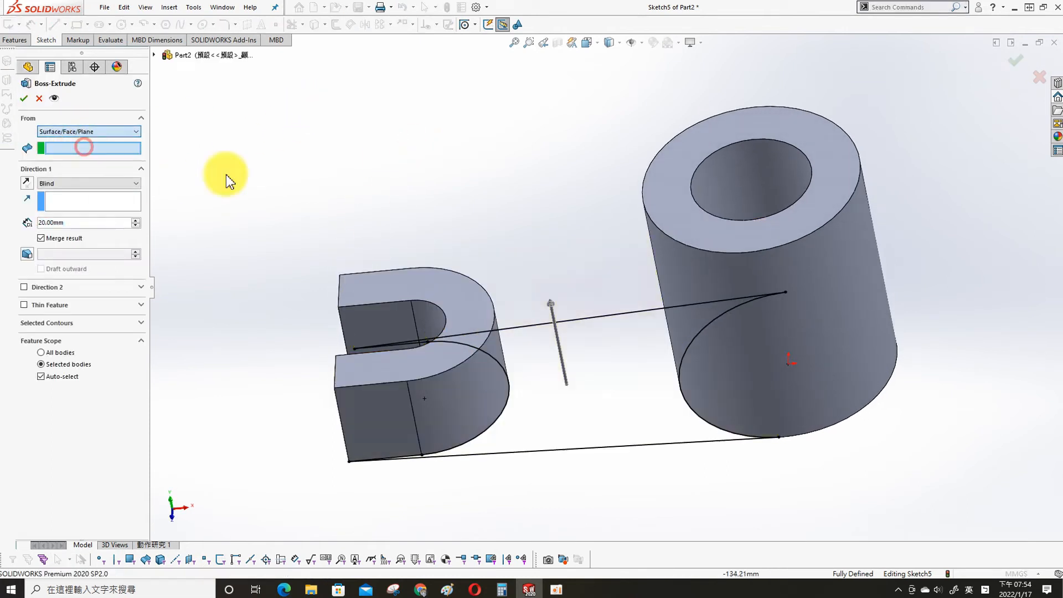
left_click(111, 133)
left_click(106, 129)
left_click(106, 129)
left_click(95, 163)
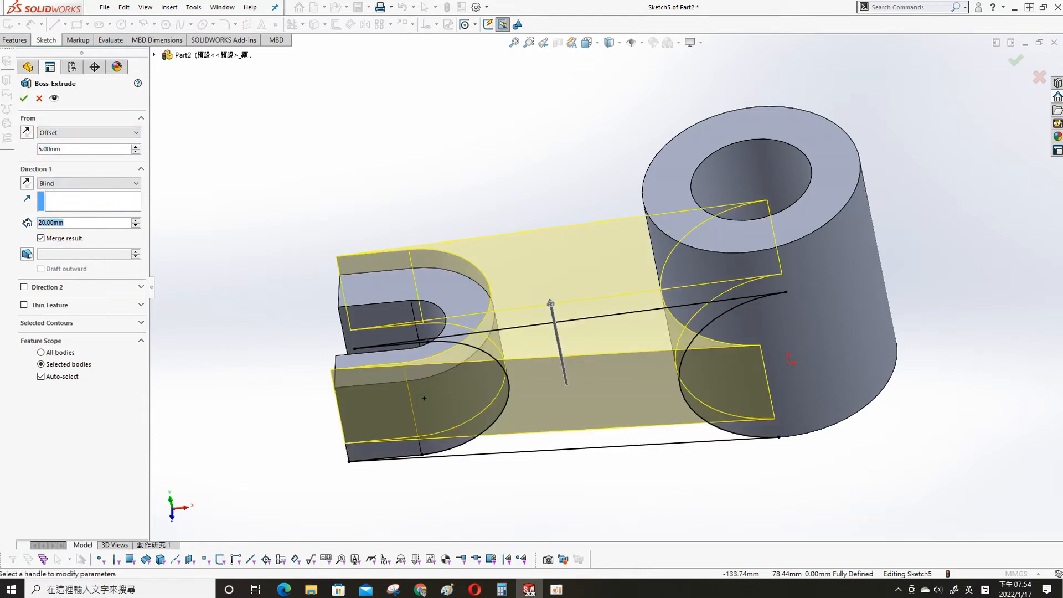
type("10")
key("Return")
left_click(24, 98)
Start a sketch on the Front Plane (前基準面) and view it straight on.
middle_click_drag(428, 130, 806, 288)
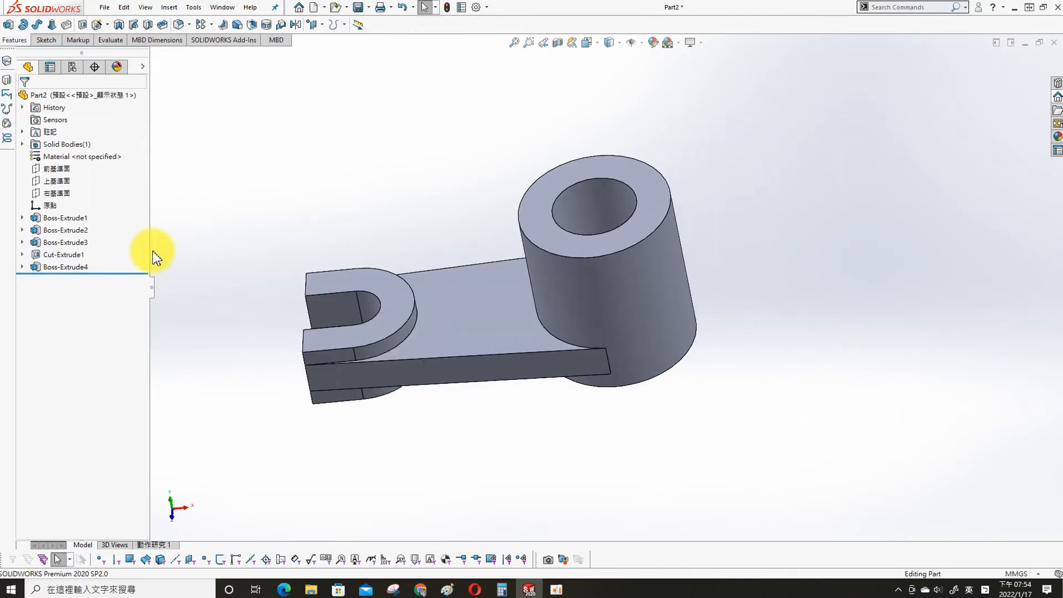
left_click(58, 168)
left_click(75, 157)
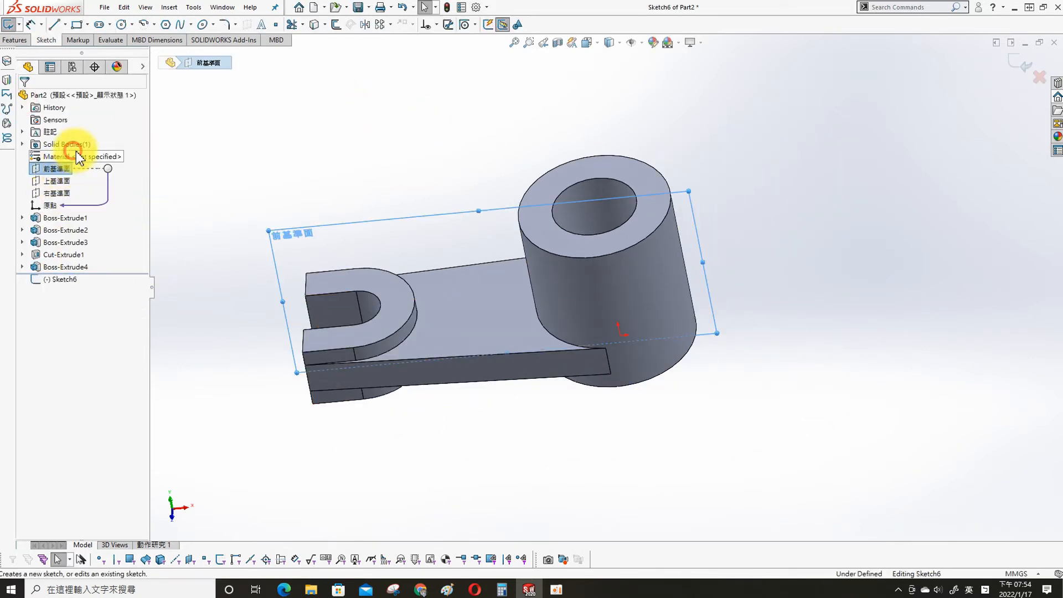
left_click(541, 285)
left_click(482, 266)
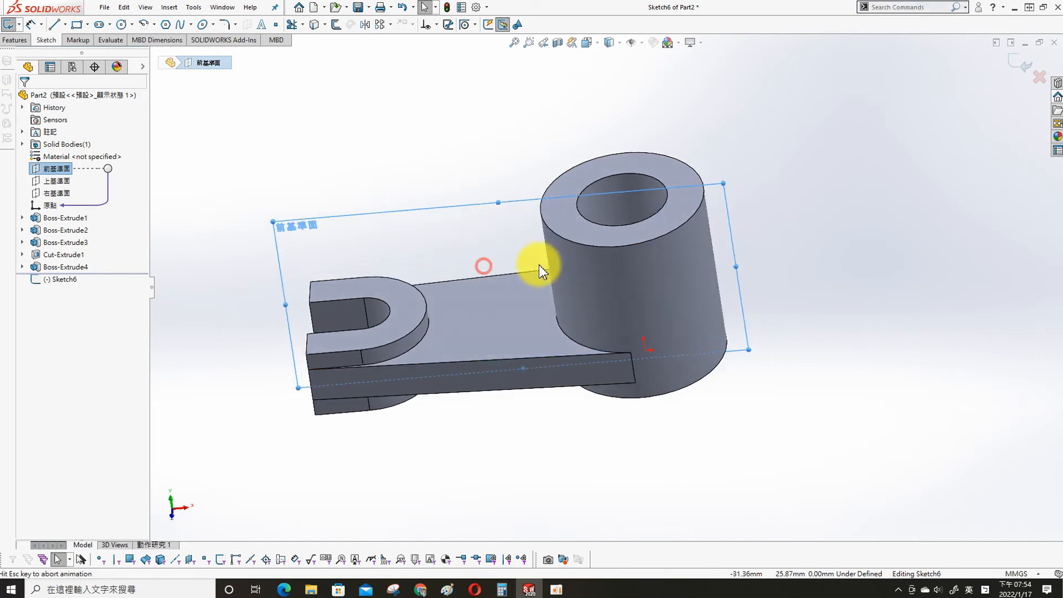
middle_click_drag(983, 319, 903, 313, "ctrl")
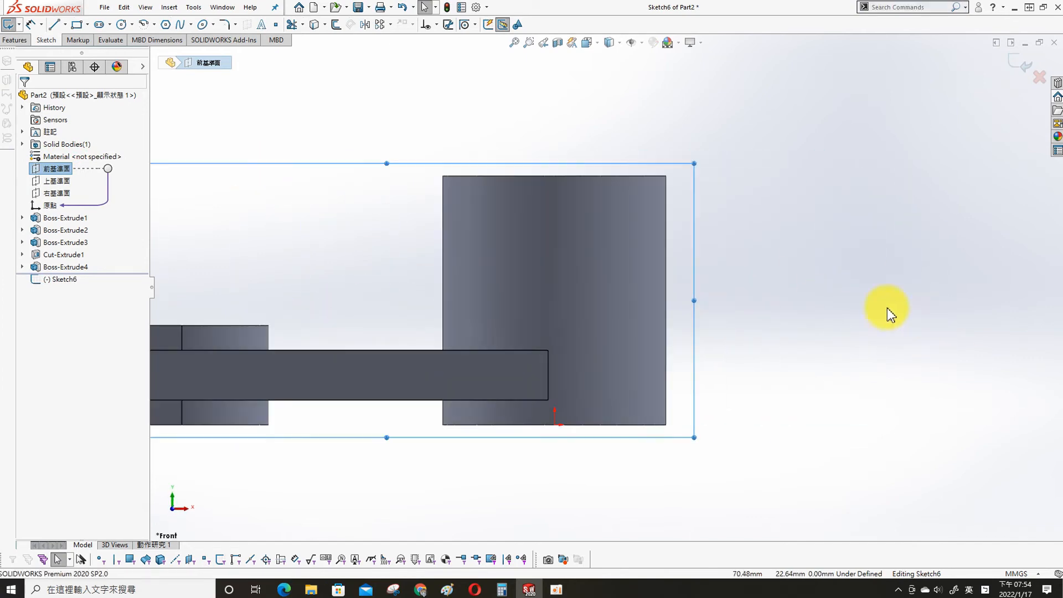
Switch the model's display style to Hidden Lines Visible.
left_click(621, 43)
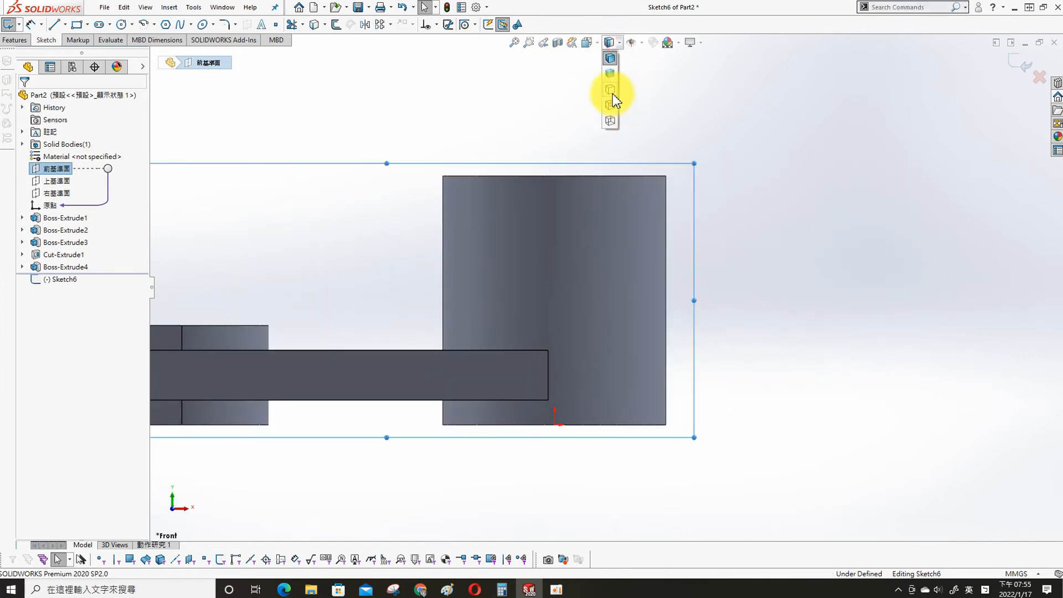
left_click(612, 91)
scroll(724, 196, "up", 1)
left_click(620, 42)
left_click(611, 105)
scroll(769, 304, "down", 1)
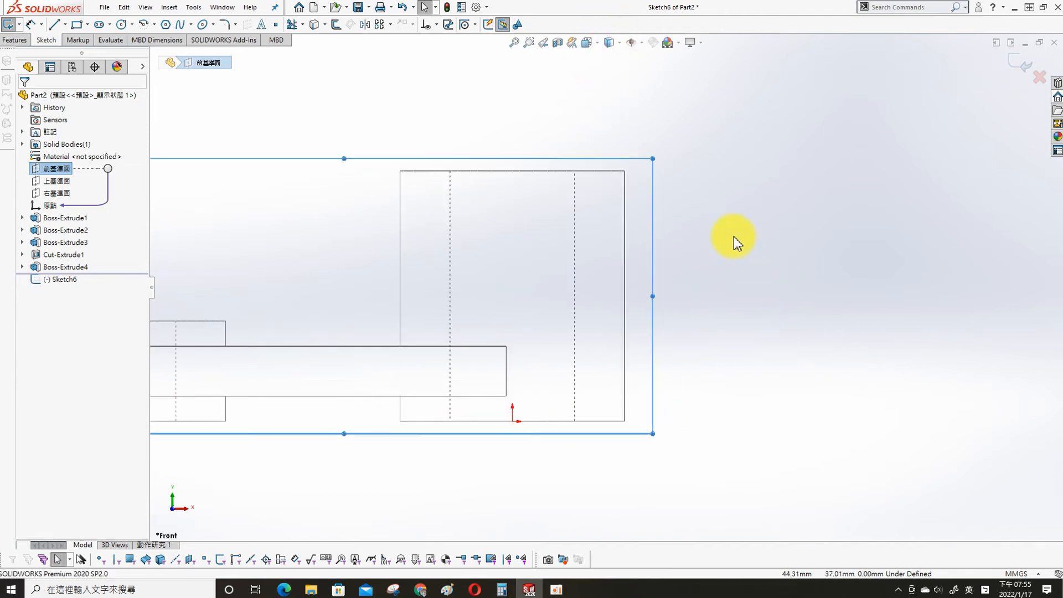
Sketch two concentric circles for the lug to the right of the large cylinder.
key("s")
left_click(847, 223)
left_click(757, 284)
left_click(780, 306)
left_click(758, 284)
left_click(806, 338)
key("Escape")
Draw horizontal lines from the outer circle's top and bottom, joined by a vertical line at the cylinder hole's right edge.
key("s")
left_click(741, 176)
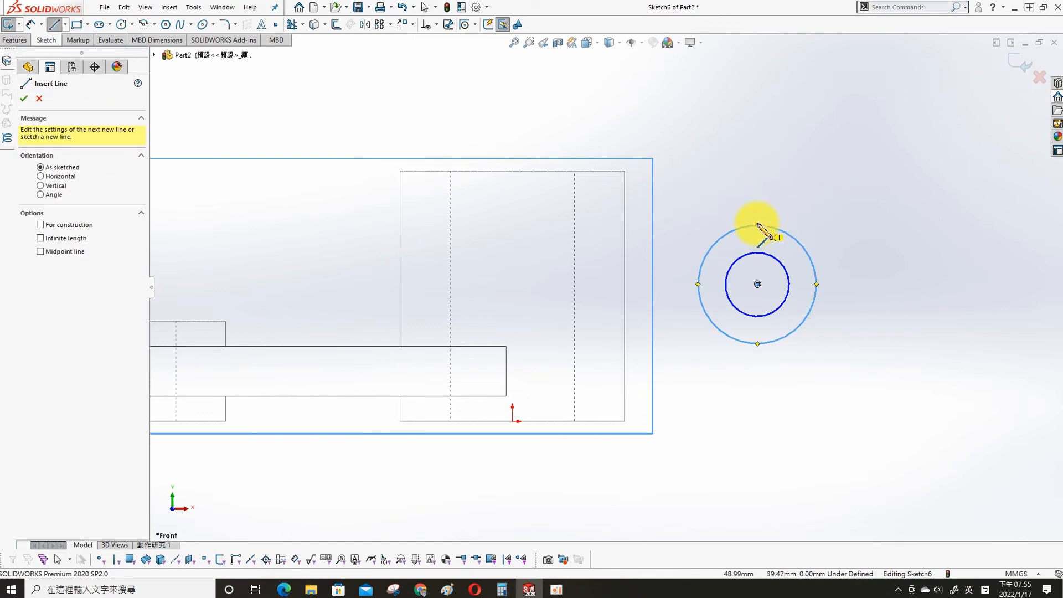
left_click(758, 226)
left_click(574, 340)
key("Escape")
key("s")
left_click(748, 137)
left_click(758, 344)
left_click(546, 344)
key("Escape")
key("s")
left_click(579, 244)
left_click(31, 237)
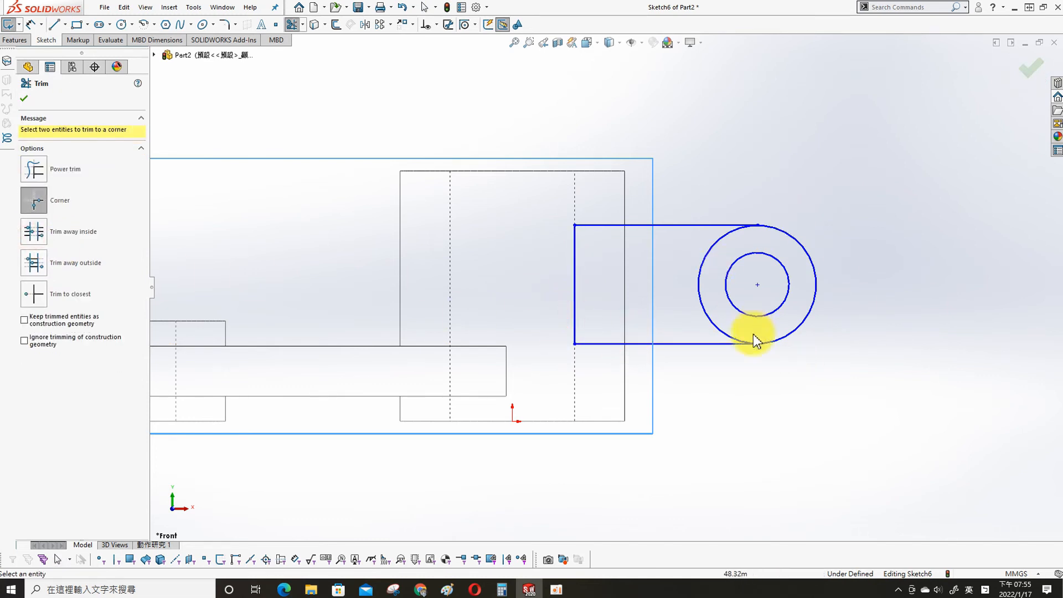
Show the temporary axes and dimension the circles' center 35 mm from the large cylinder's axis.
key("s")
key("Escape")
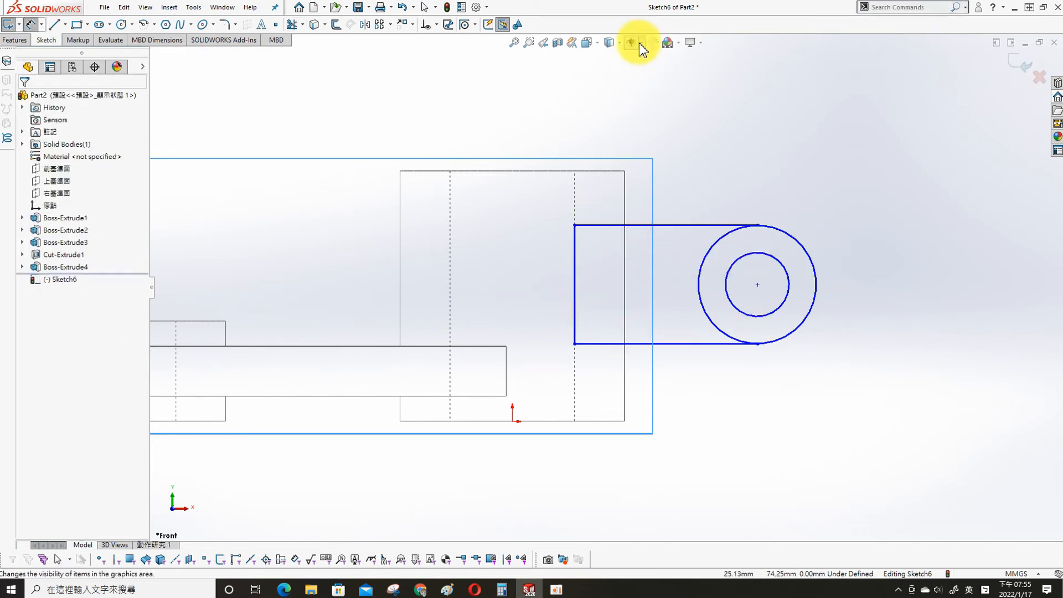
left_click(640, 42)
left_click(738, 118)
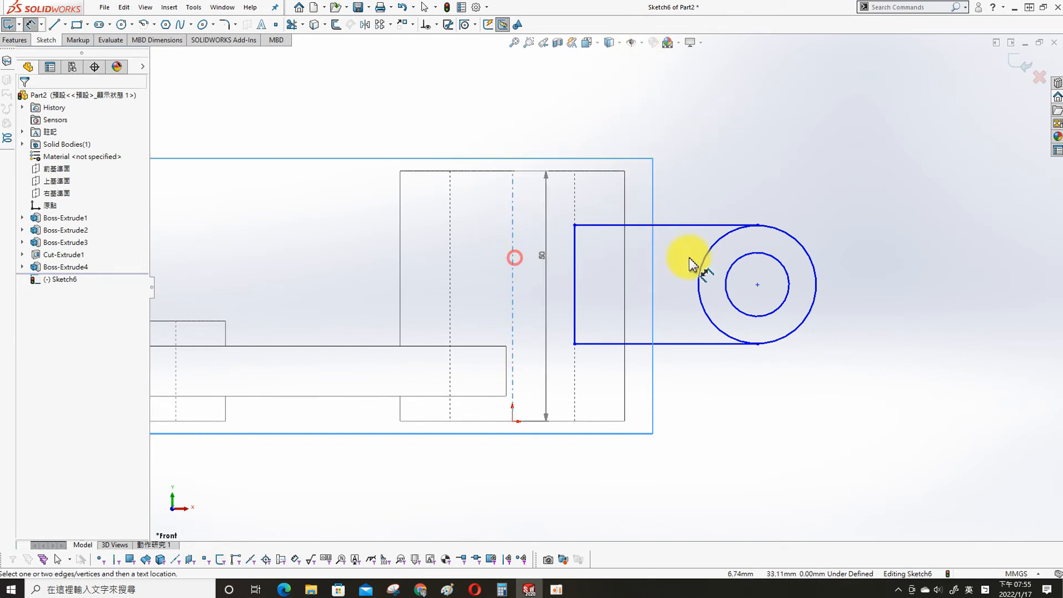
left_click(758, 285)
left_click(776, 89)
key("Return")
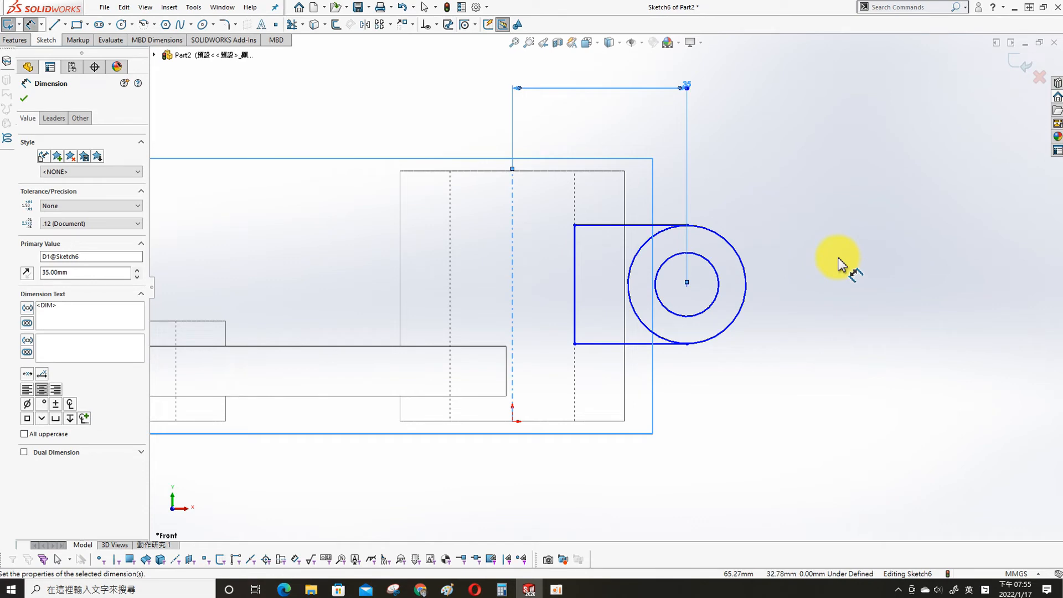
Check the lug sizes in the Exercise-35 drawing, and set the inner circle's diameter to 16 mm and the outer circle's to 15*2 mm.
mouse_move(0, 55)
left_mouse_down()
mouse_move(393, 46)
mouse_move(429, 30)
left_mouse_up()
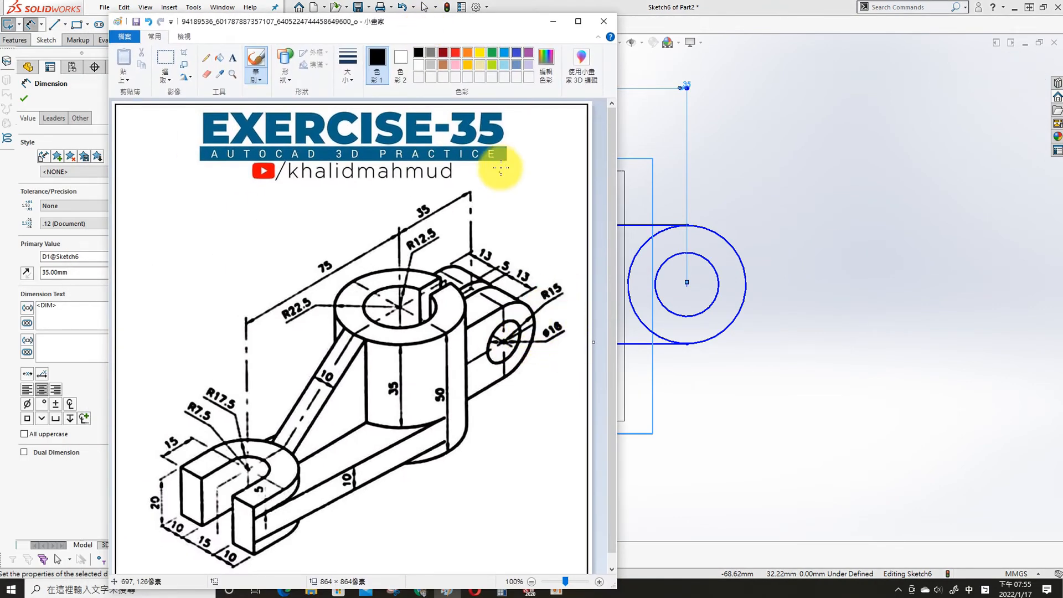
left_click_drag(493, 24, 0, 44)
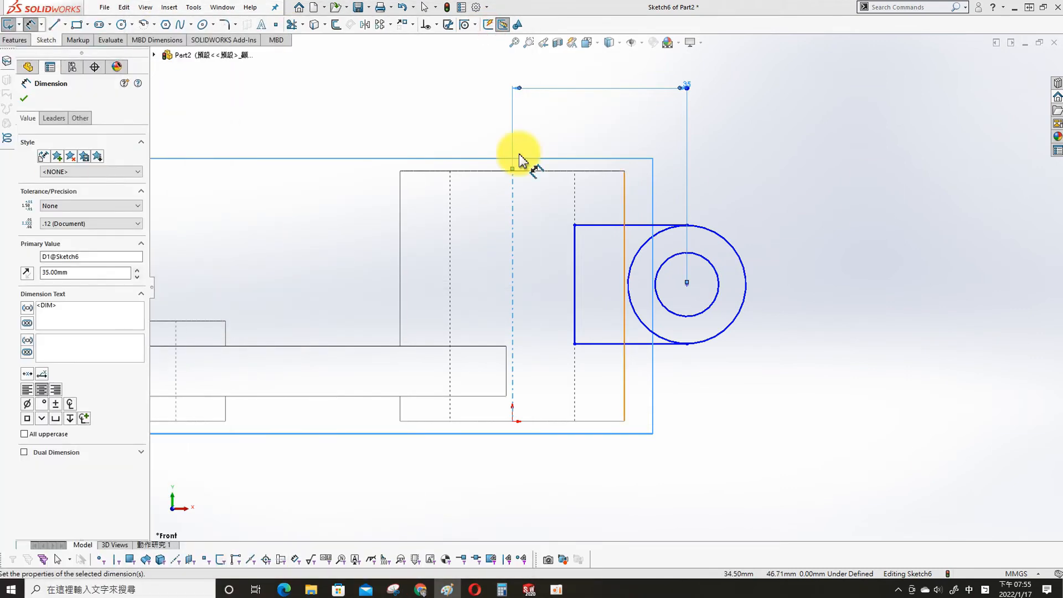
left_click(261, 130)
left_click(708, 258)
left_click(781, 224)
type("16")
key("Return")
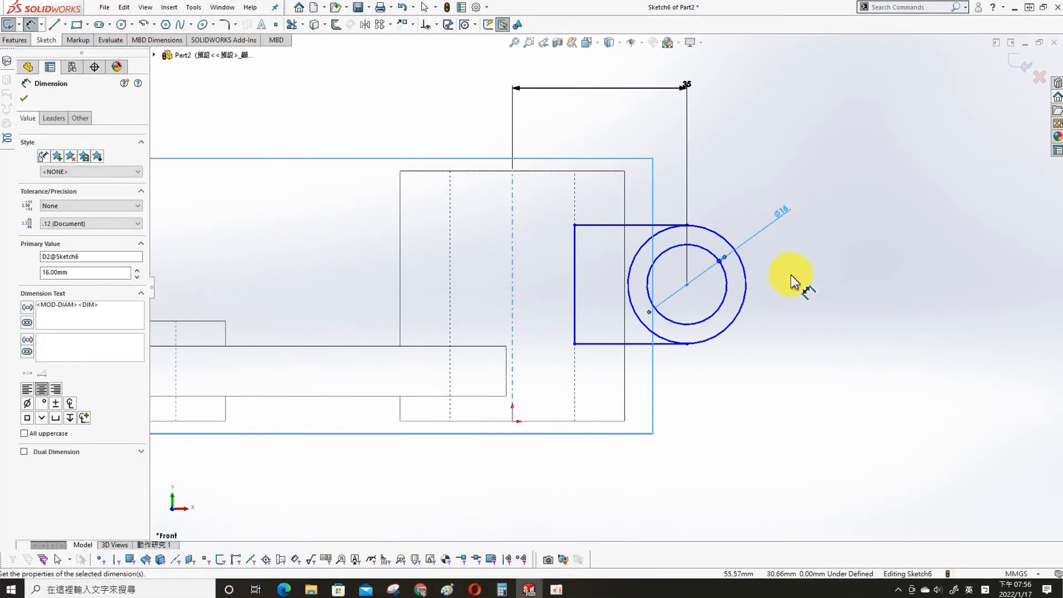
left_click(748, 318)
left_click(874, 338)
type("30")
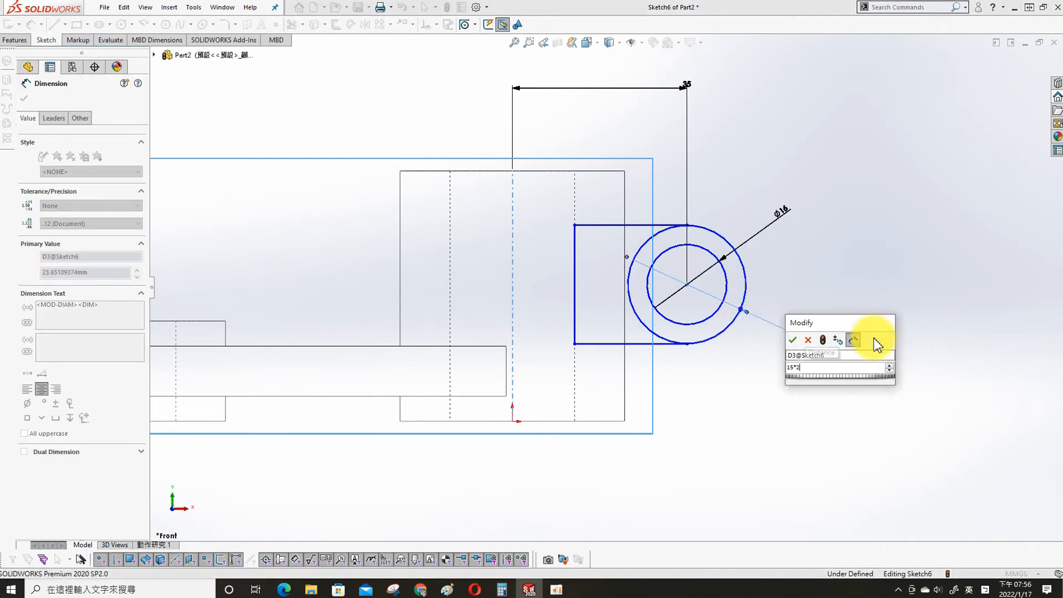
key("Return")
Make the lug's vertical line collinear with the right hidden edge of the large cylinder's hole.
key("Escape")
left_click(574, 238)
left_click(574, 195, "ctrl")
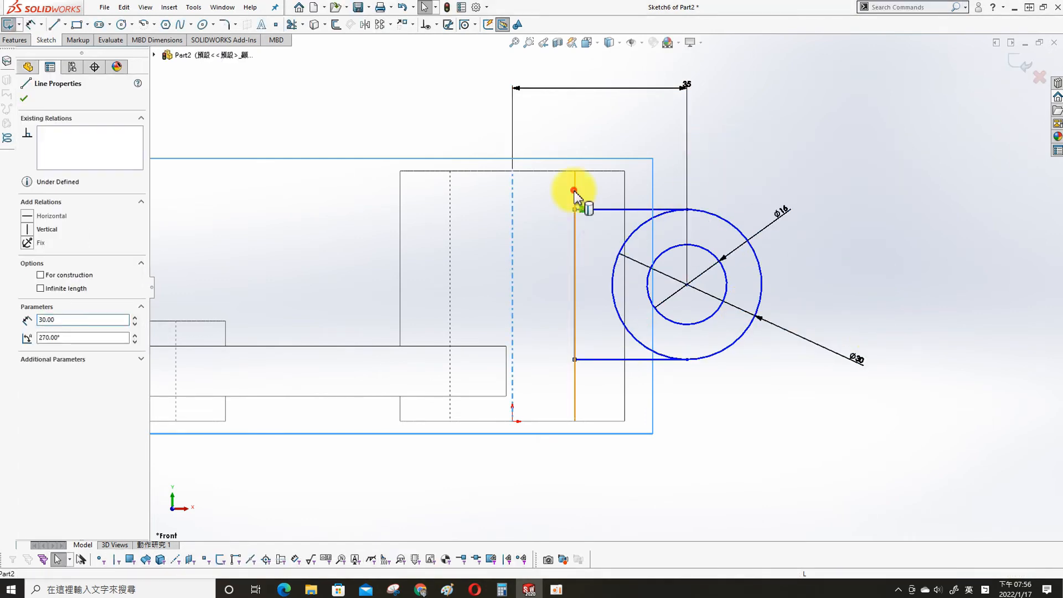
left_click(933, 95)
Trim away the left half of the lug's outer circle between the two horizontal lines.
key("s")
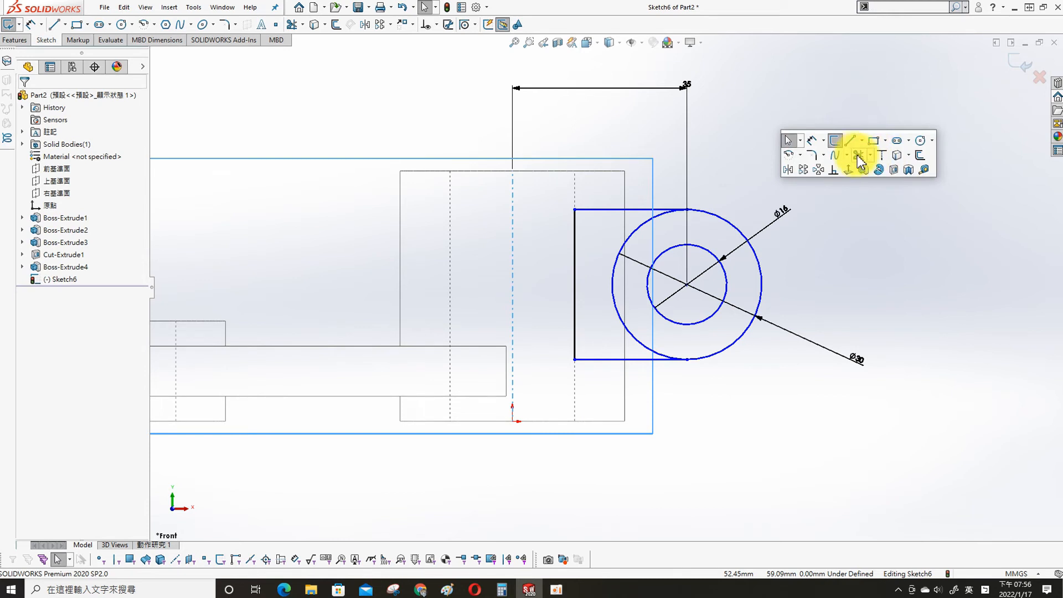
left_click(857, 154)
left_click(45, 170)
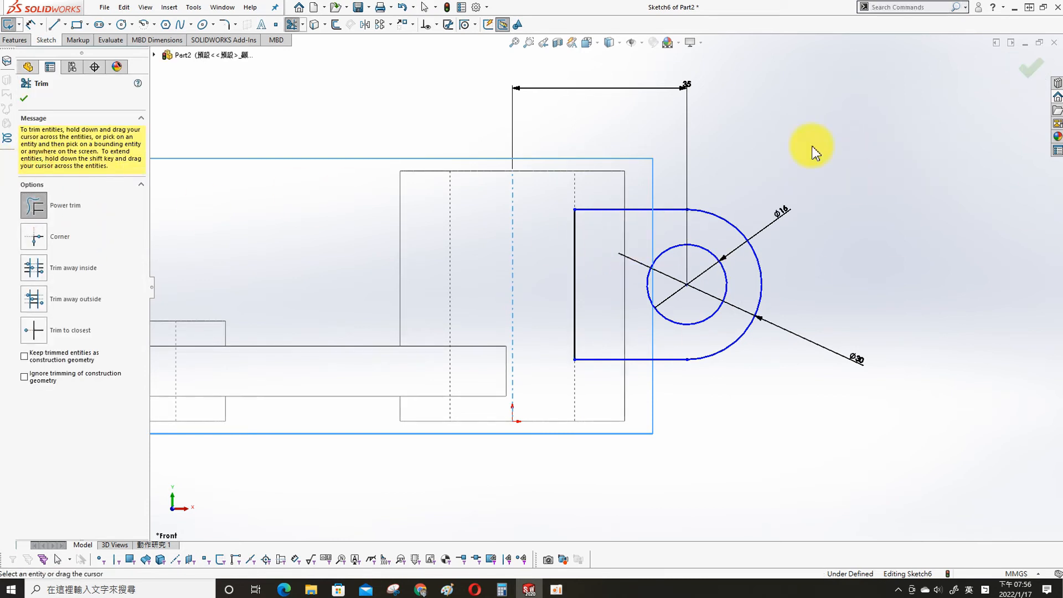
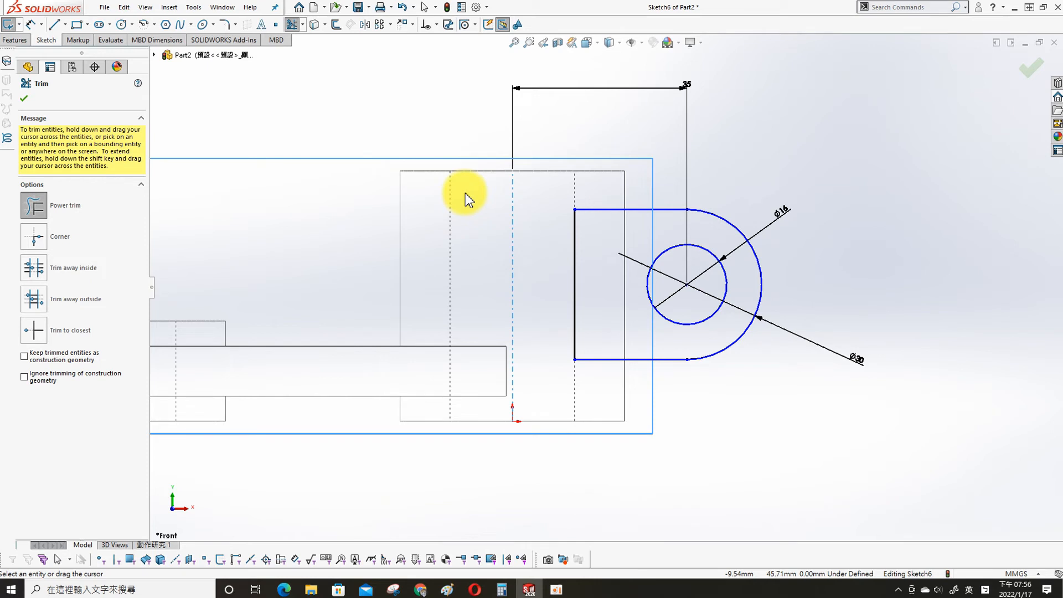
key("Escape")
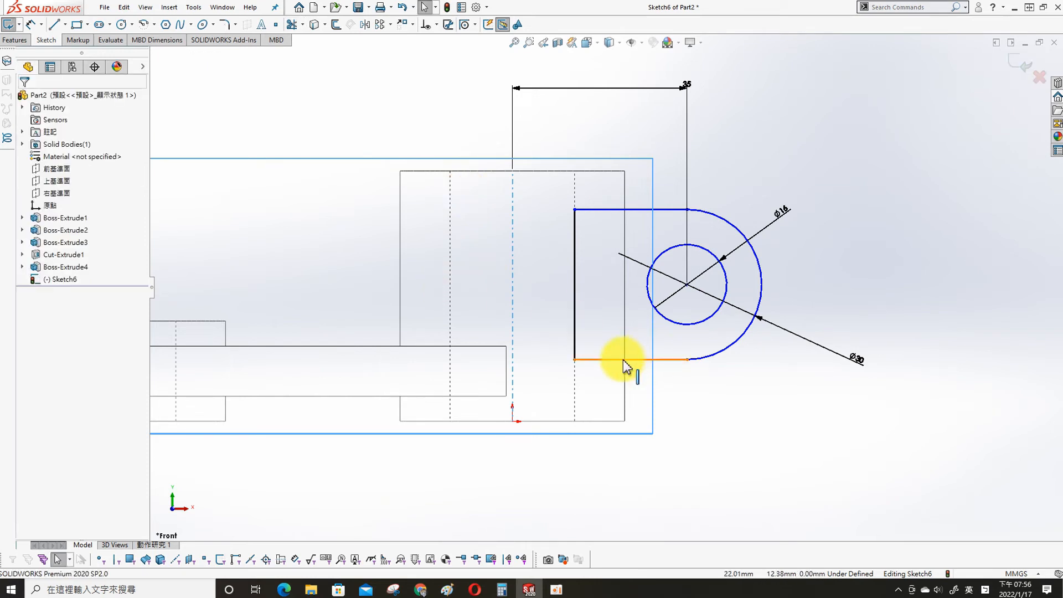
Make the lug's lower horizontal line collinear with the upper edge of the connecting web.
left_click(646, 361)
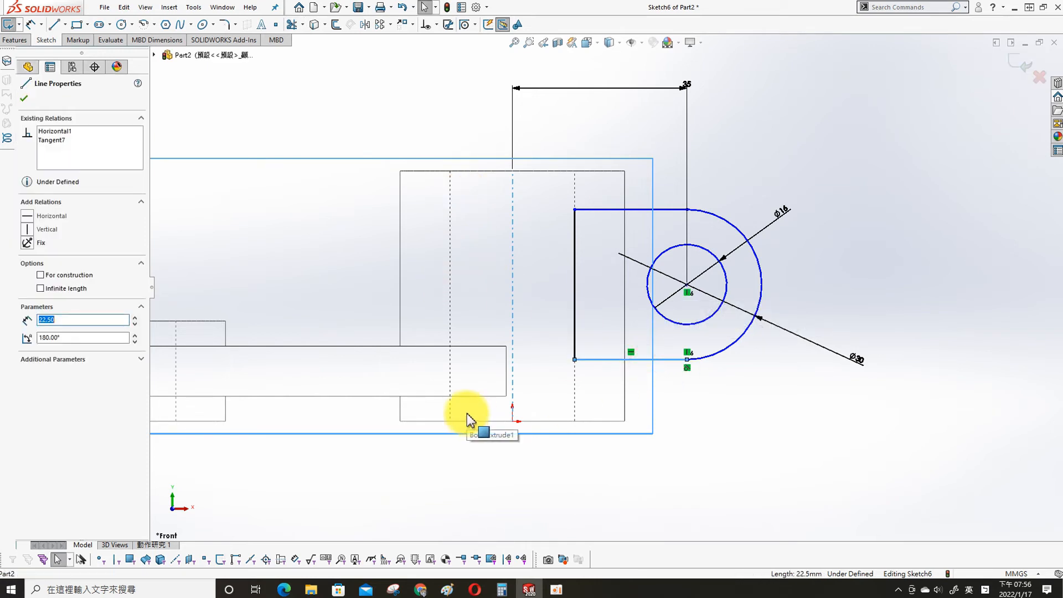
left_click(425, 349, "ctrl")
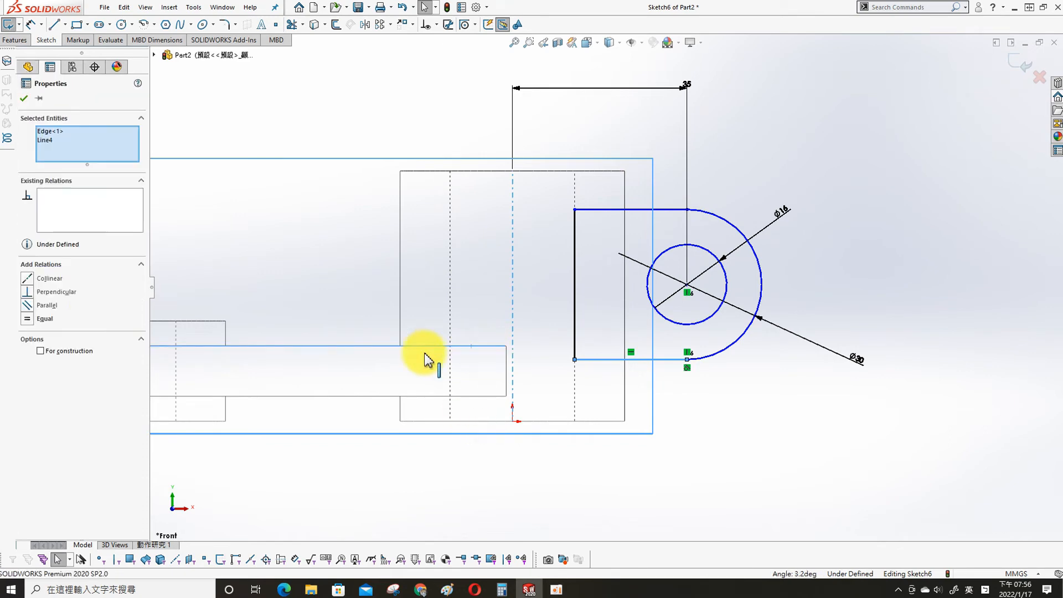
left_click(30, 280)
left_click(917, 440)
scroll(798, 390, "up", 2)
middle_click_drag(755, 342, 722, 470)
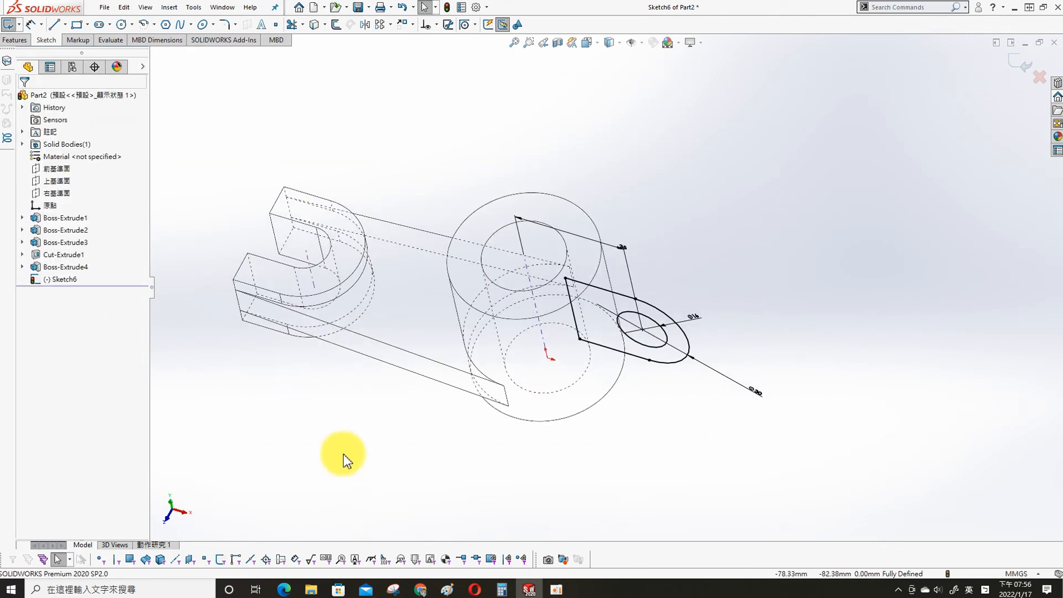
Extrude the lug profile as a merged boss with the Mid Plane end condition and a depth of 31 mm.
key("s")
left_click(517, 505)
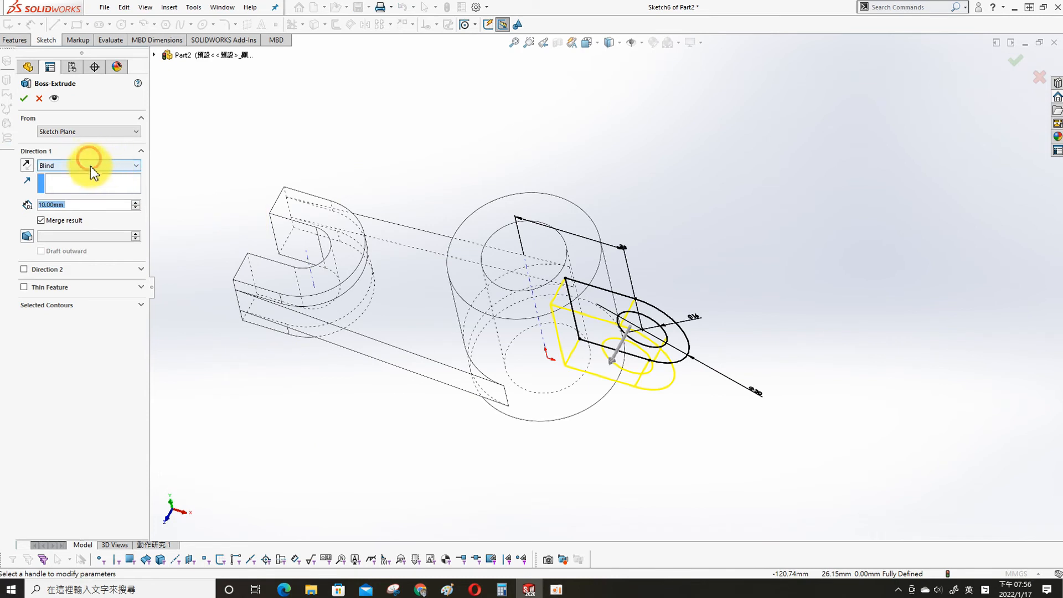
left_click(66, 219)
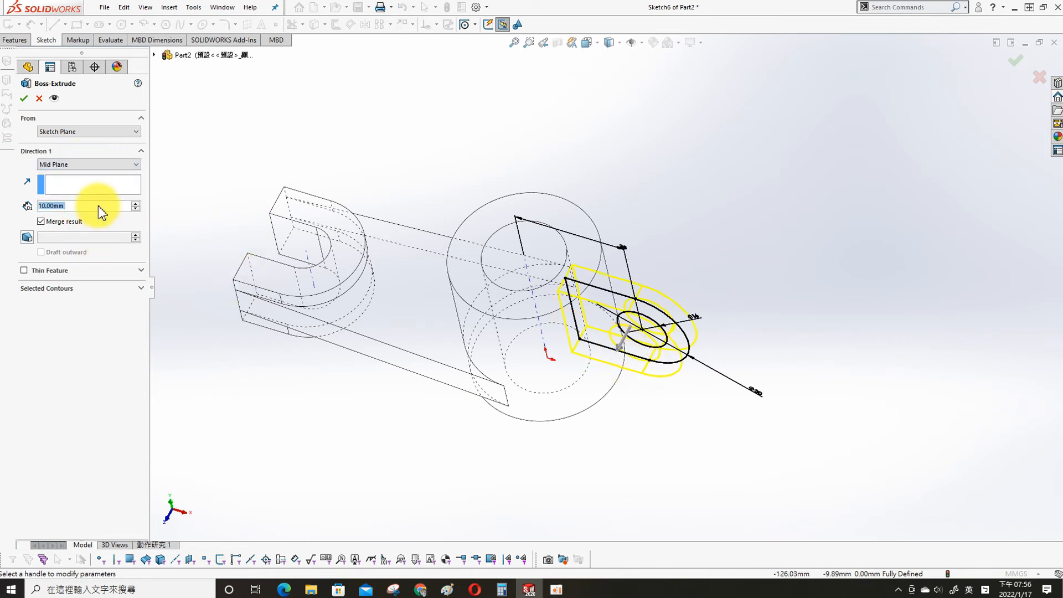
type("13+5+")
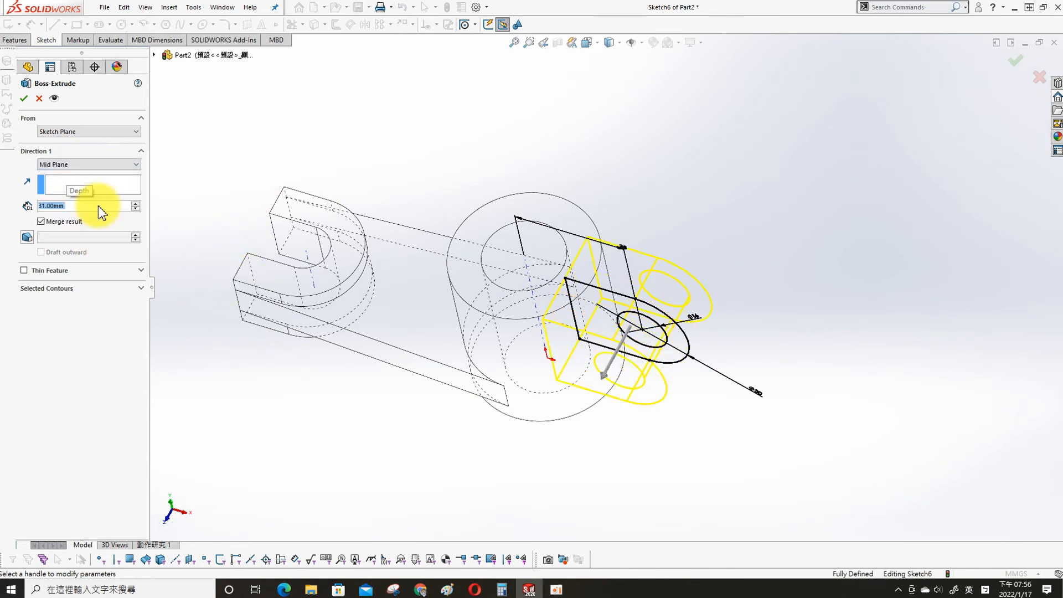
left_click(26, 98)
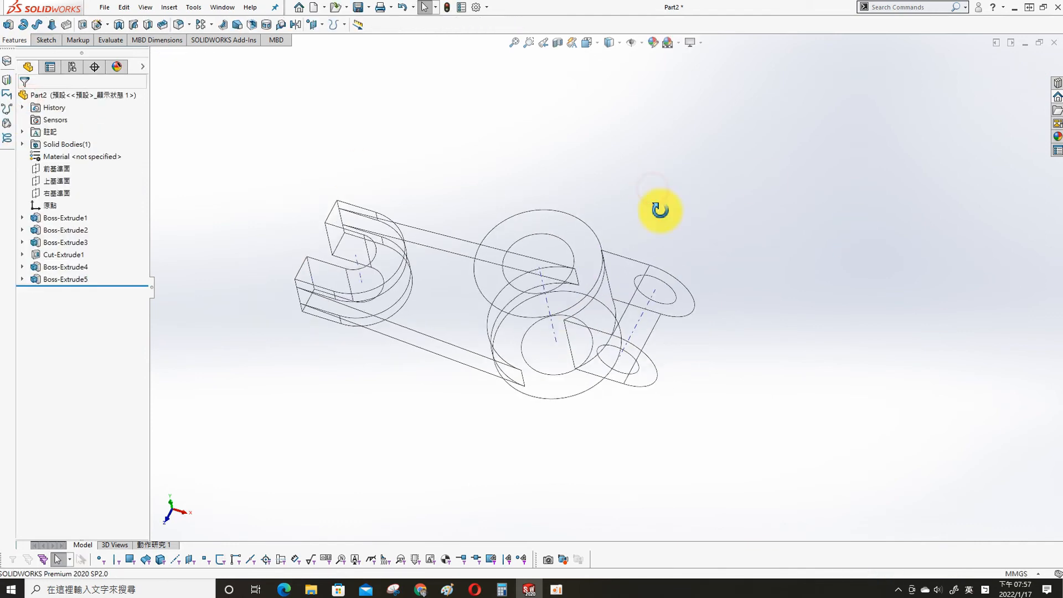
Display the part shaded with edges and hide the temporary axes.
left_click(610, 42)
left_click(614, 60)
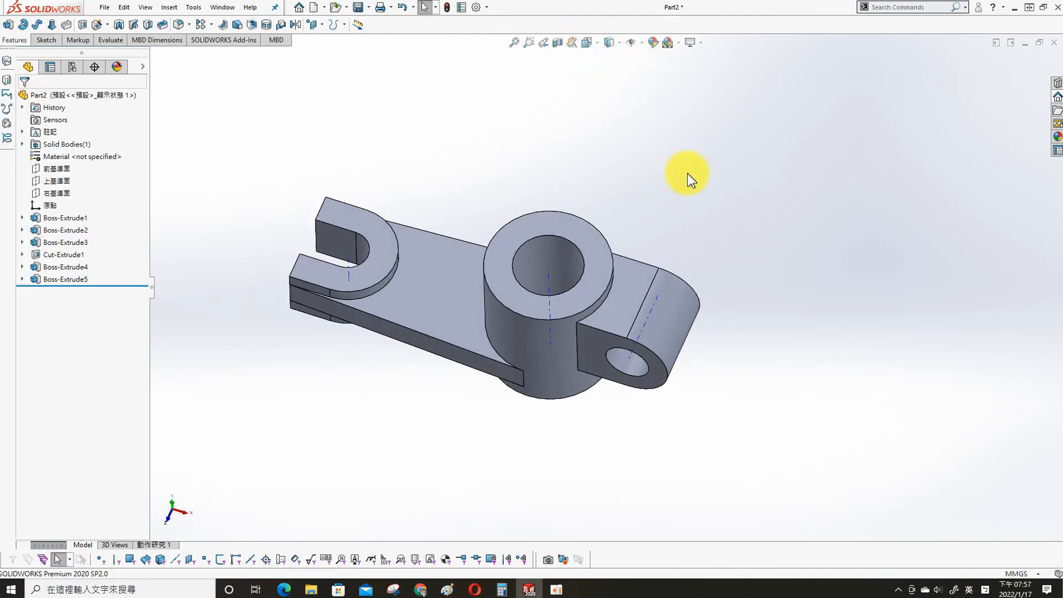
left_click(642, 44)
left_click(646, 88)
Sketch a horizontal centerline about 72 mm long on the large cylinder's top face, from the origin out past the lug.
left_click(595, 286)
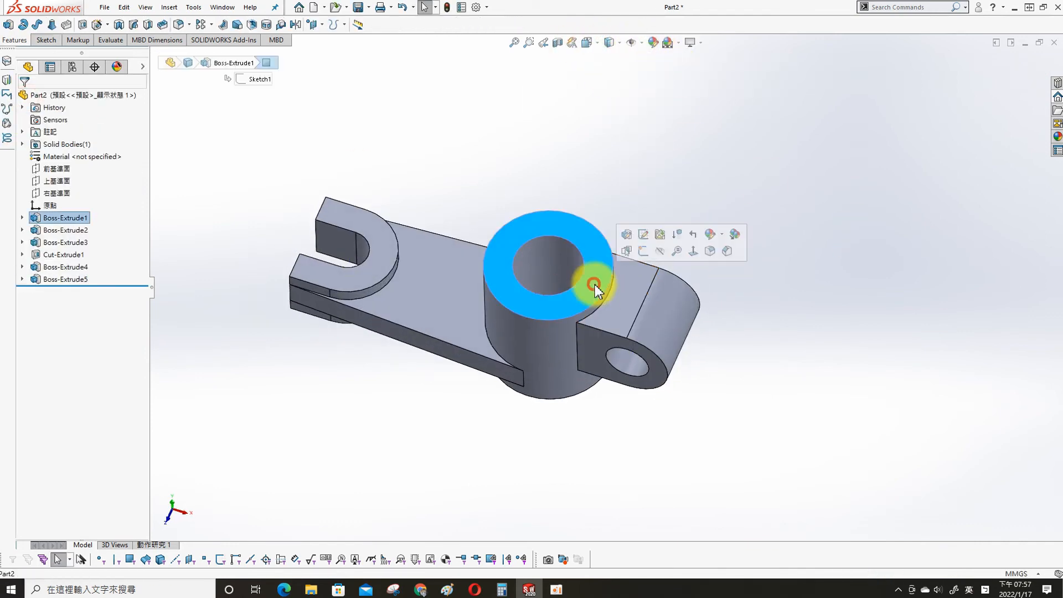
left_click(643, 251)
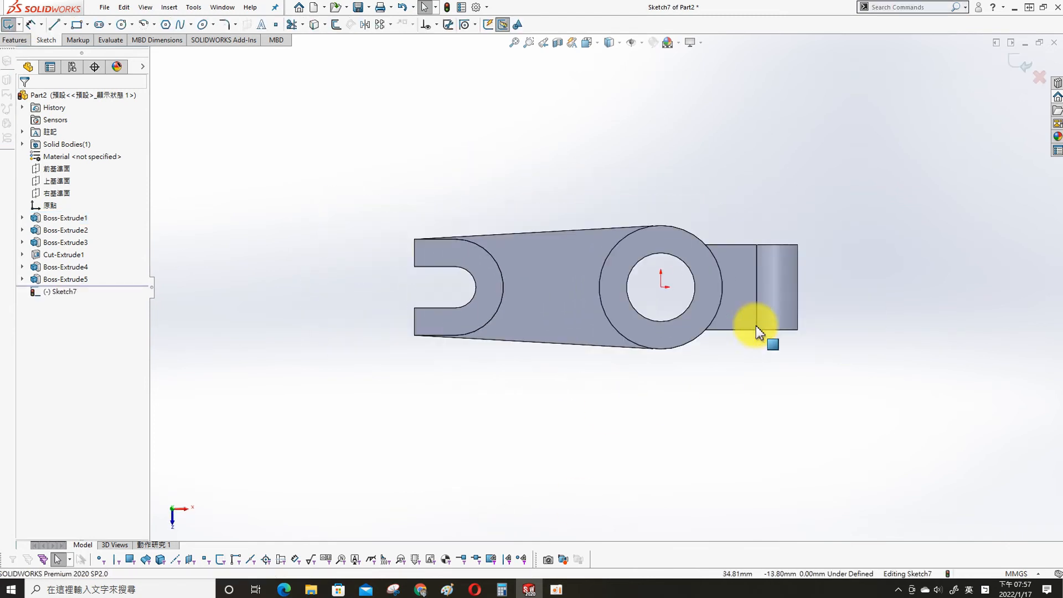
scroll(756, 326, "down", 3)
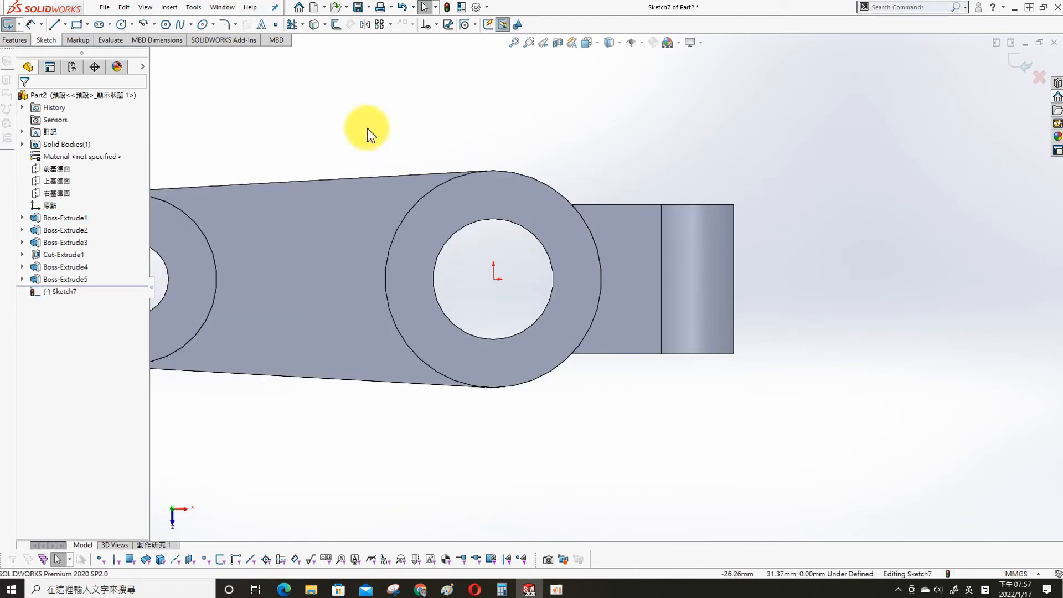
key("s")
left_click(494, 148)
left_click(488, 173)
left_click(493, 279)
left_click(842, 279)
left_click(812, 280)
Dimension the centerline's length and set it to 60 mm.
key("s")
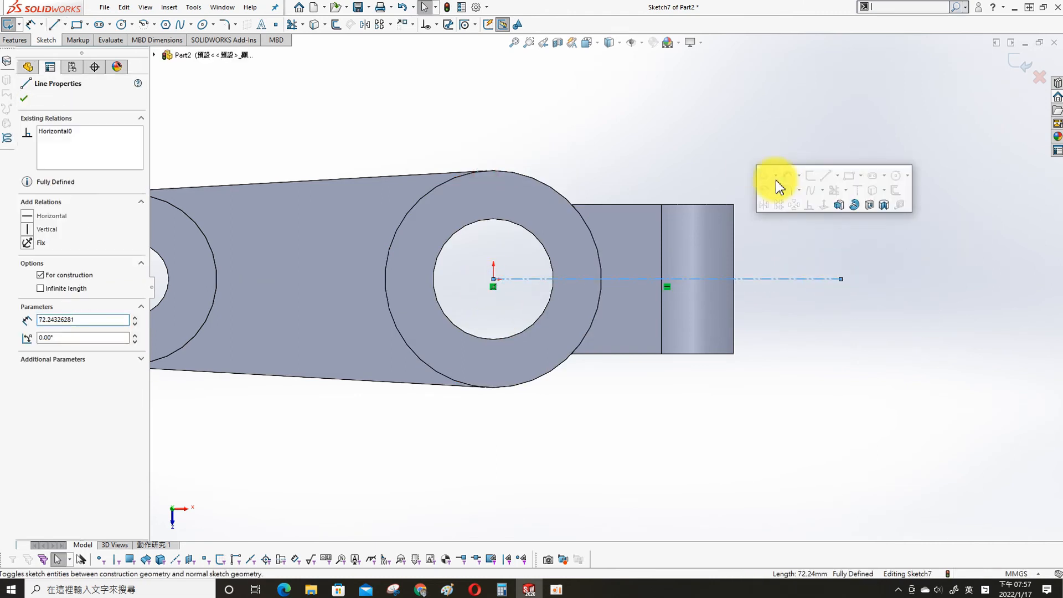
left_click(790, 172)
left_click(787, 280)
left_click(691, 443)
type("40")
key("Return")
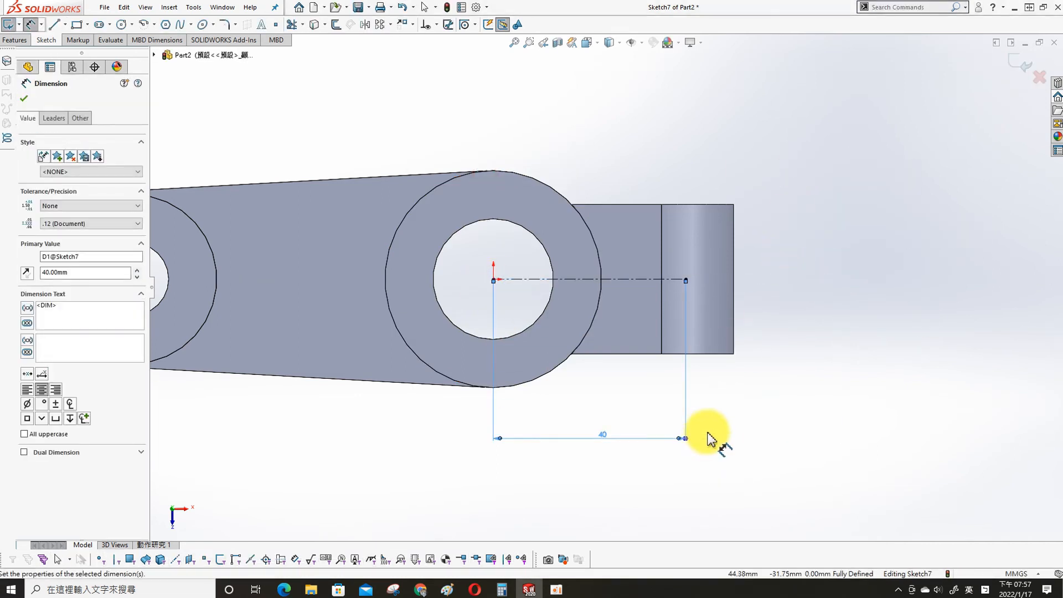
double_click(606, 437)
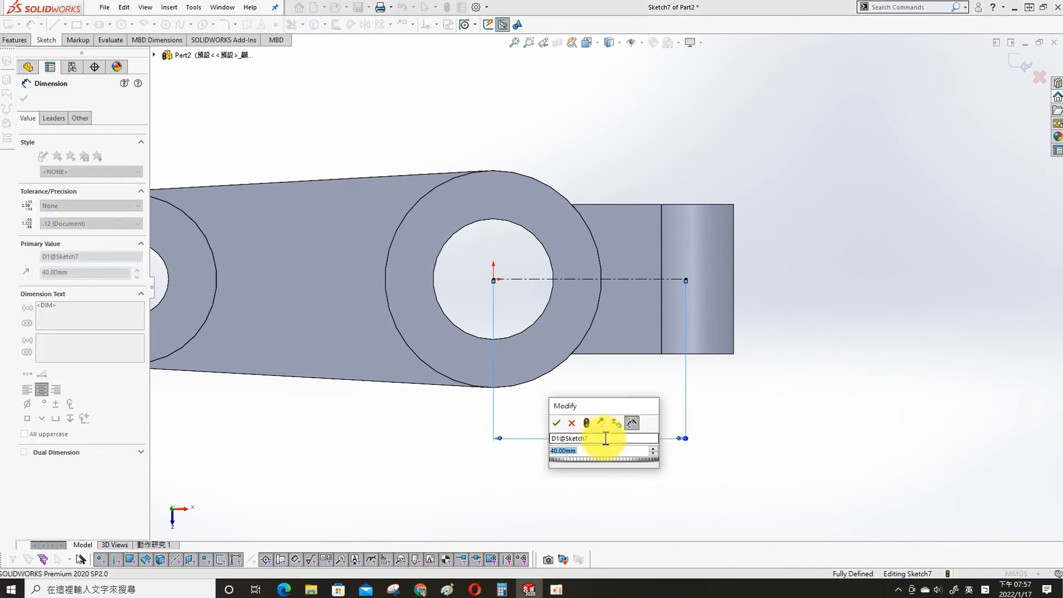
key("Return")
key("Escape")
Offset the centerline 2.5 mm in both directions, with Select chain off and the ends capped with lines.
left_click(765, 280)
left_click(839, 248)
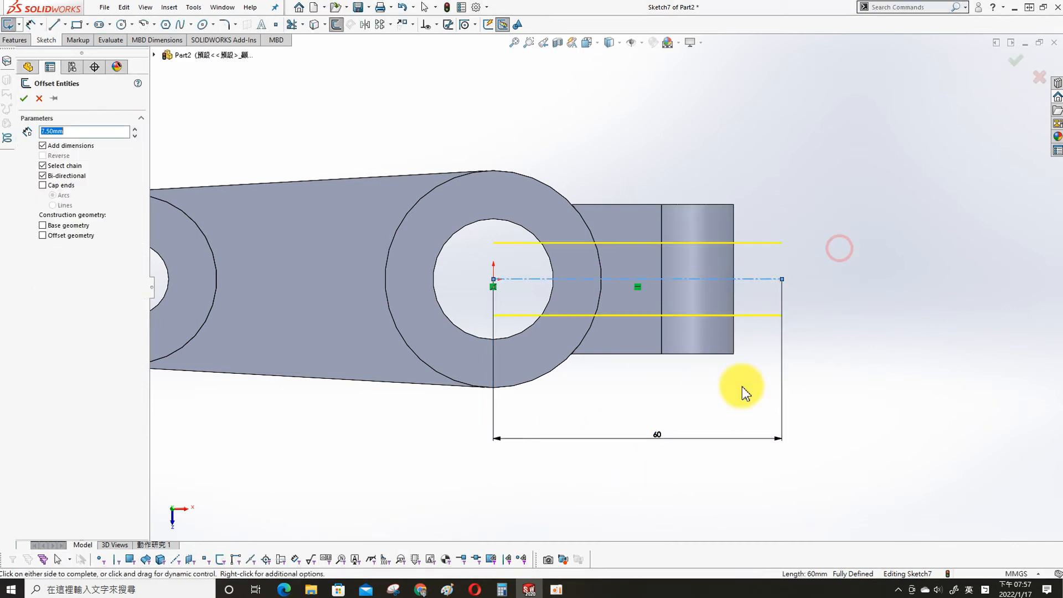
left_click(71, 166)
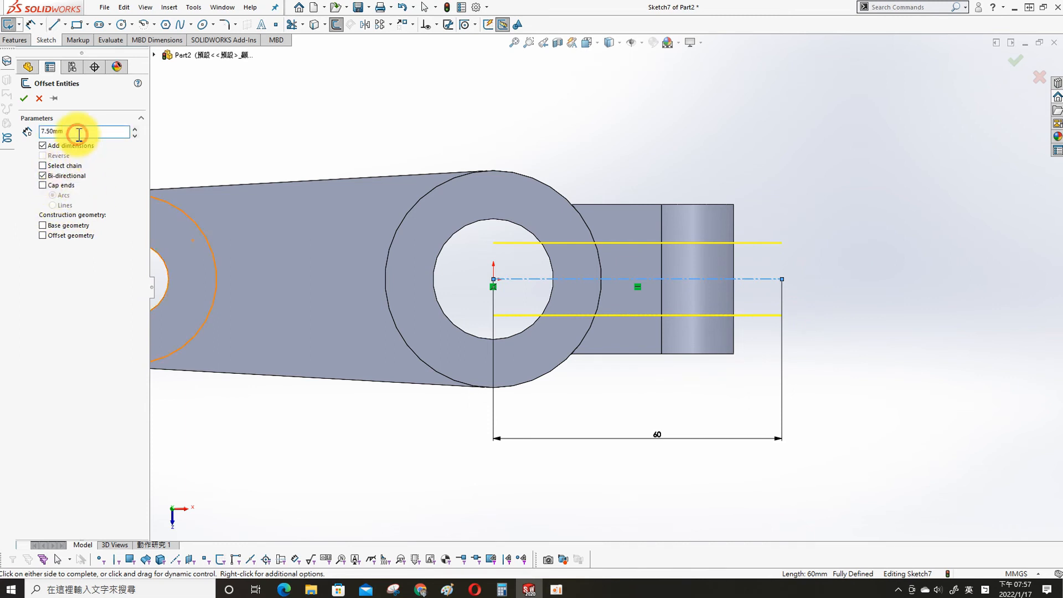
type("2.5")
key("Return")
left_click(42, 185)
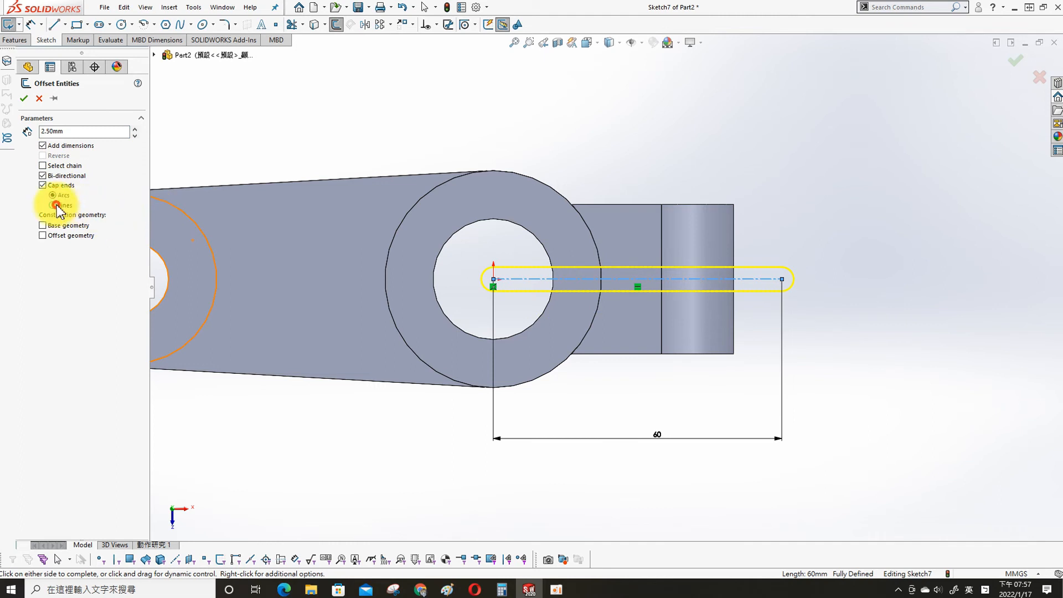
left_click(24, 98)
left_click(798, 178)
Cut the narrow rectangle Through All, splitting the cylinder wall and the lug.
key("s")
left_click(866, 227)
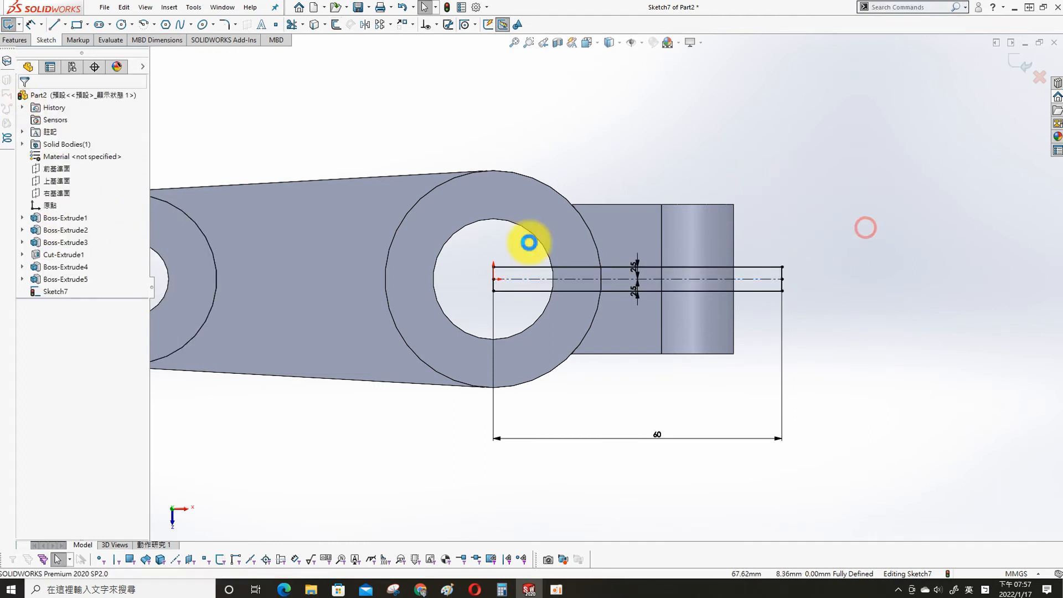
left_click(71, 166)
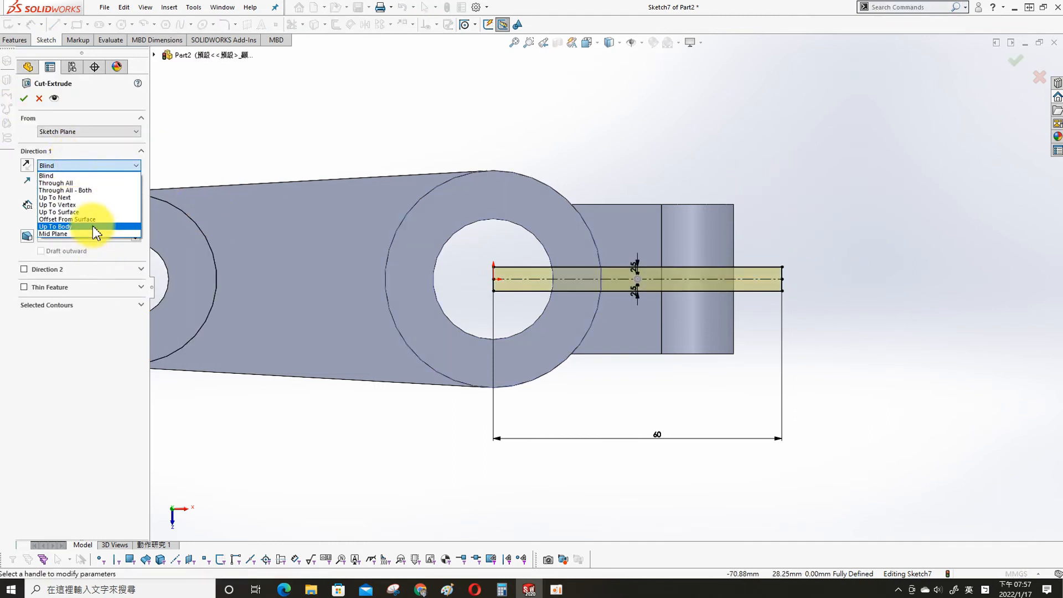
left_click(72, 183)
left_click(23, 98)
mouse_move(403, 368)
middle_mouse_down()
mouse_move(375, 261)
mouse_move(405, 273)
middle_mouse_up()
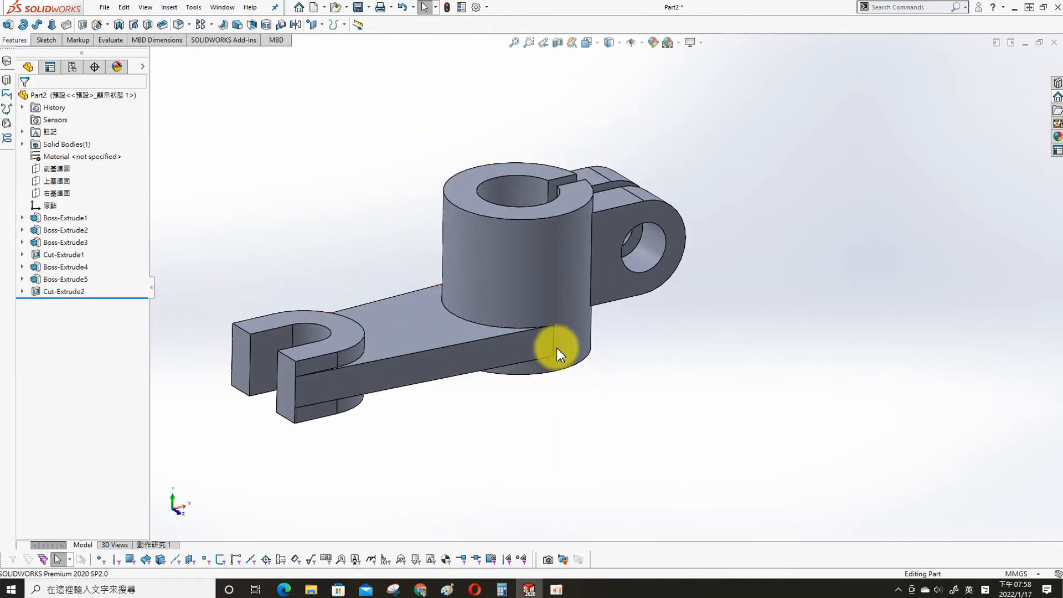
Save the part as sw in the 2022-01-17 folder.
key("ctrl+s")
left_click(227, 44)
double_click(302, 182)
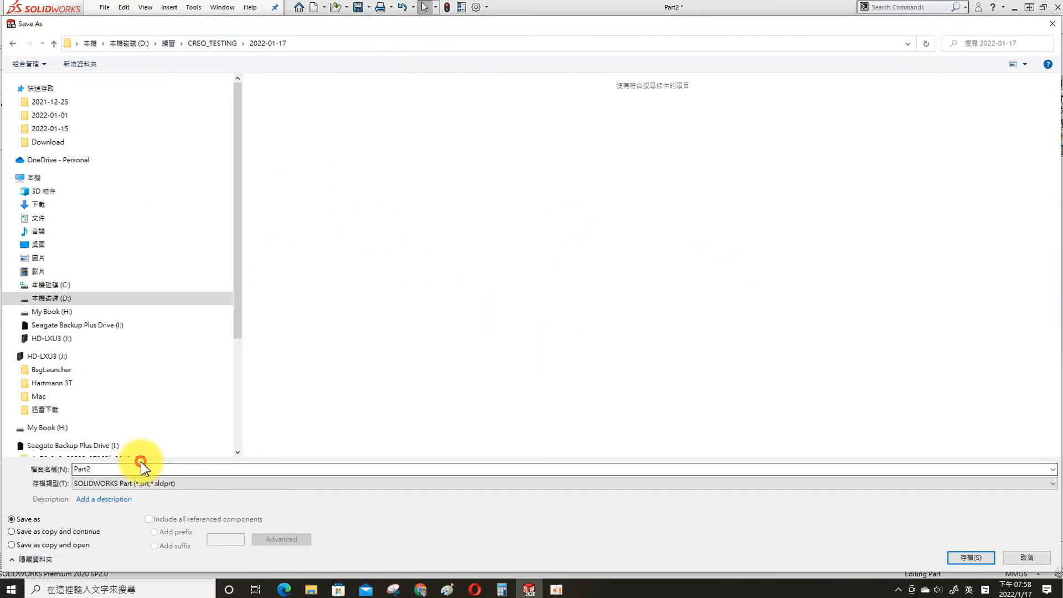
type("sw")
key("Return")
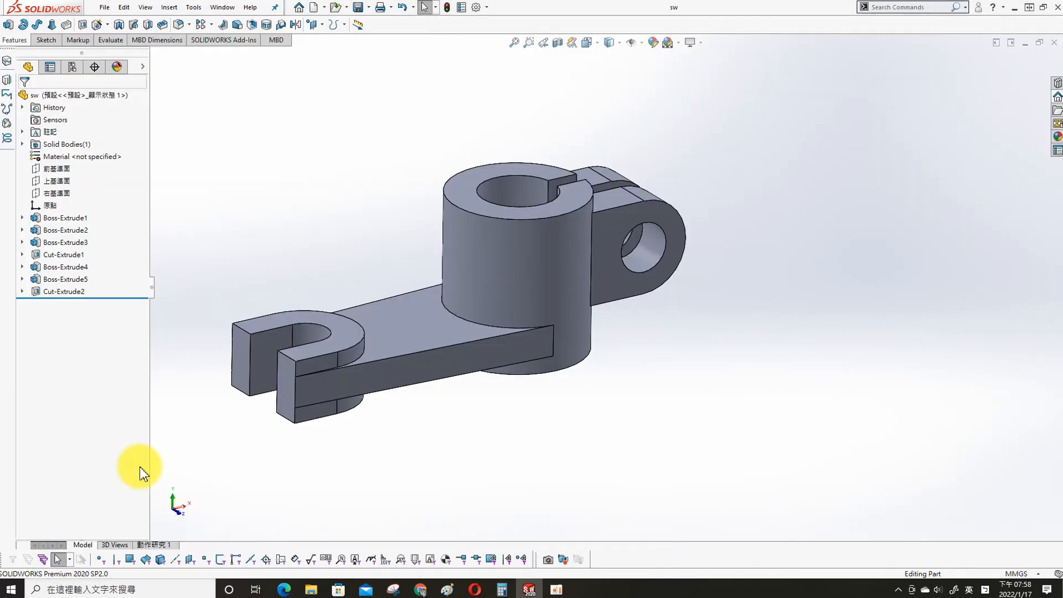
Start a sketch on the slotted boss's top face and convert its outer rounded edge into a sketch arc.
left_click(351, 327)
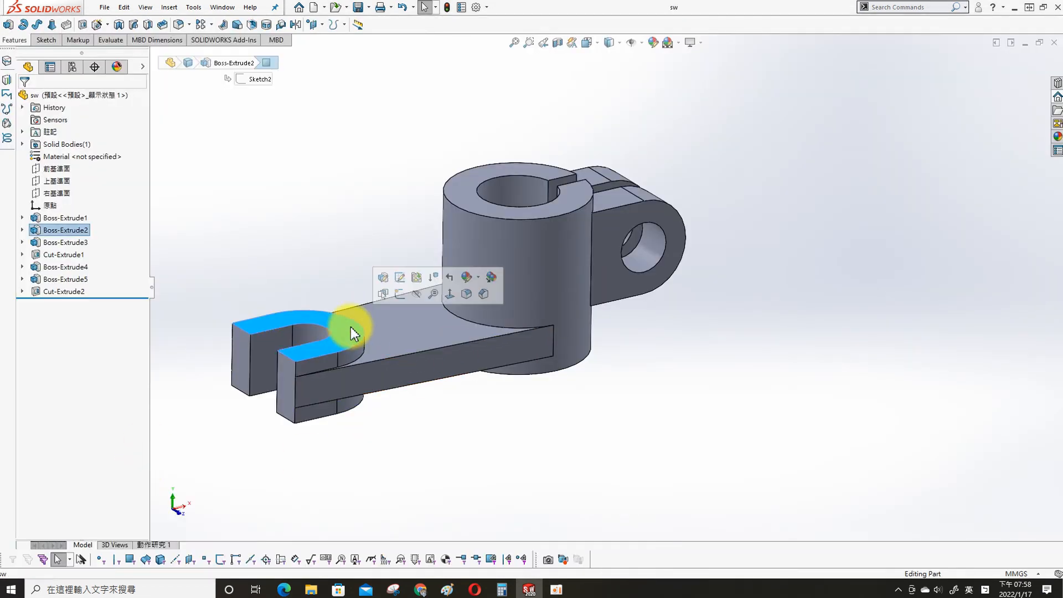
left_click(402, 295)
key("s")
left_click(393, 273)
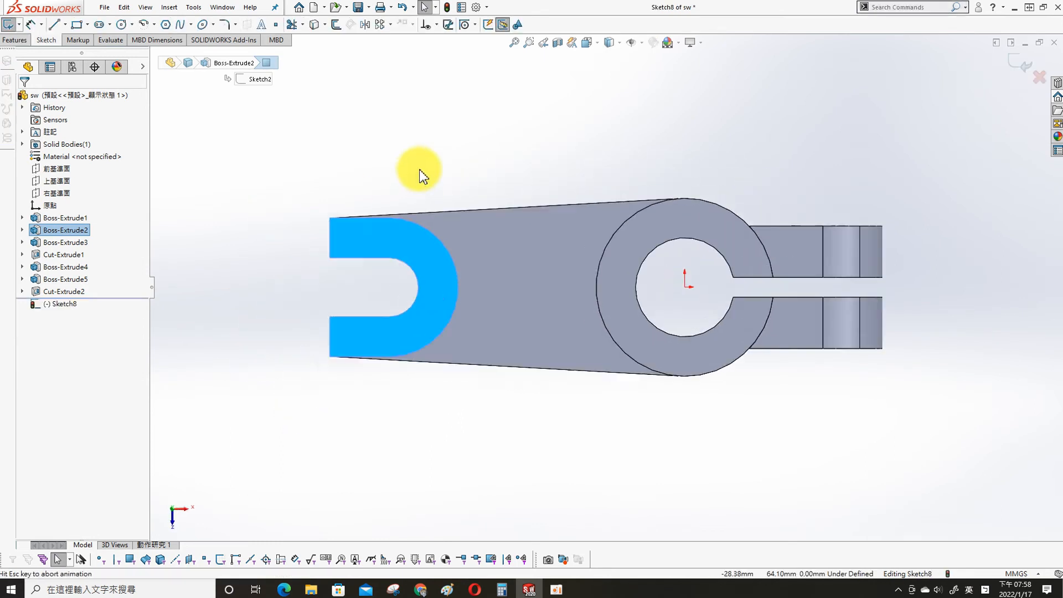
left_click(419, 168)
scroll(454, 266, "down", 2)
left_click(456, 267)
left_click(580, 295)
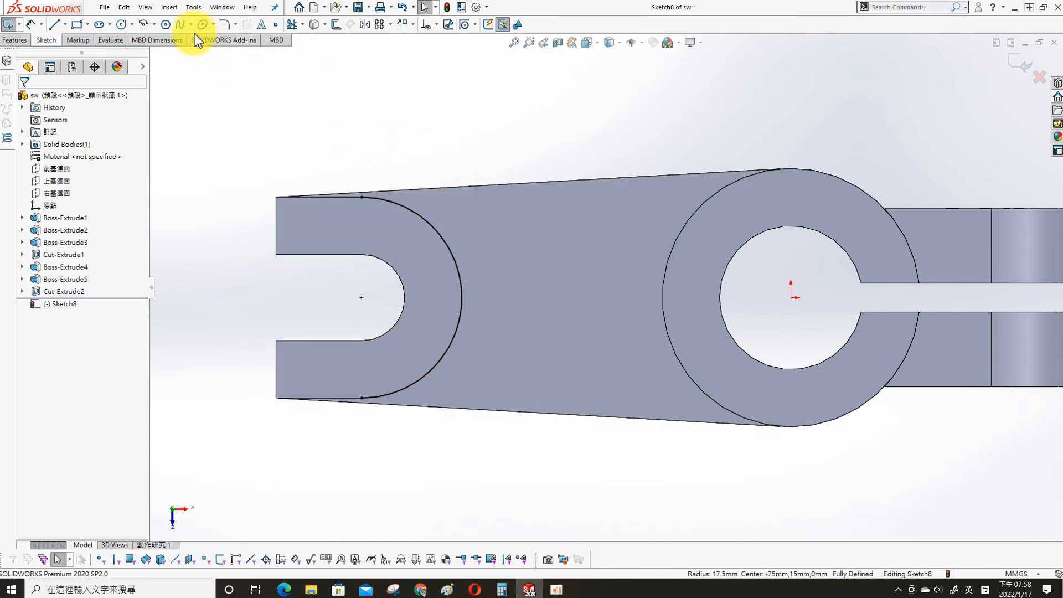
Draw a horizontal centerline about 34 mm long from the converted arc's center toward the large cylinder.
left_click(64, 24)
left_click(78, 59)
left_click(361, 298)
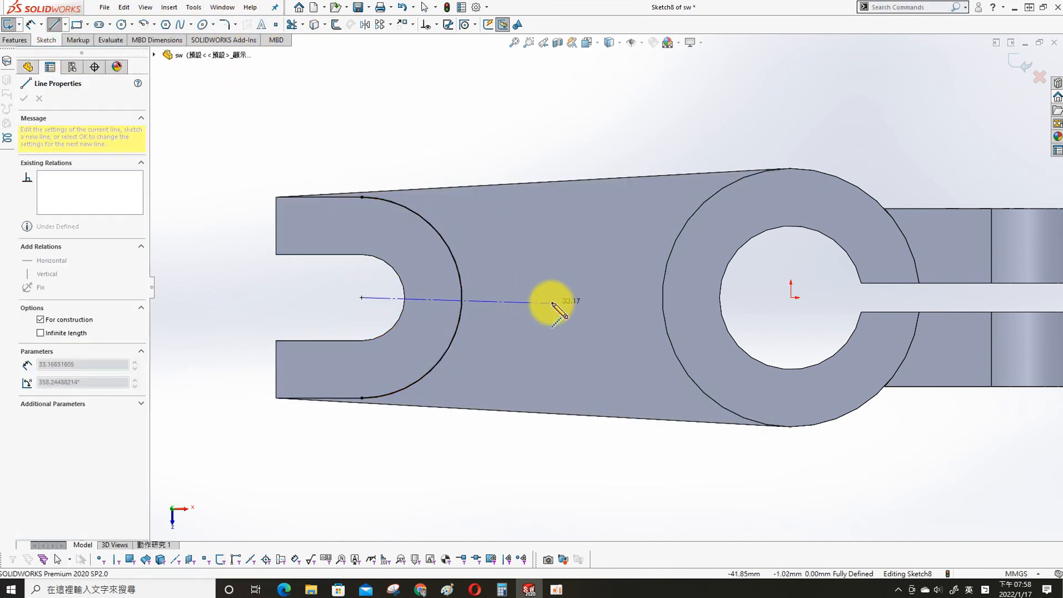
key("Escape")
Offset the centerline 5 mm in both directions as construction geometry.
left_click(520, 297)
left_click(541, 178)
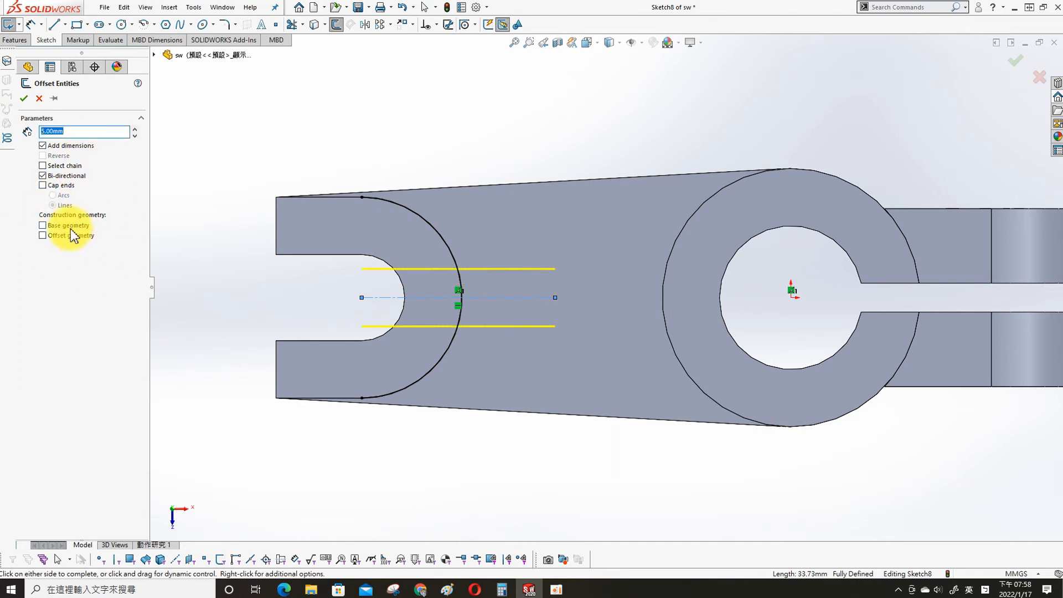
left_click(24, 98)
Trim the slotted boss's arc to the portion between the two offset lines and close the sketch.
key("s")
left_click(503, 131)
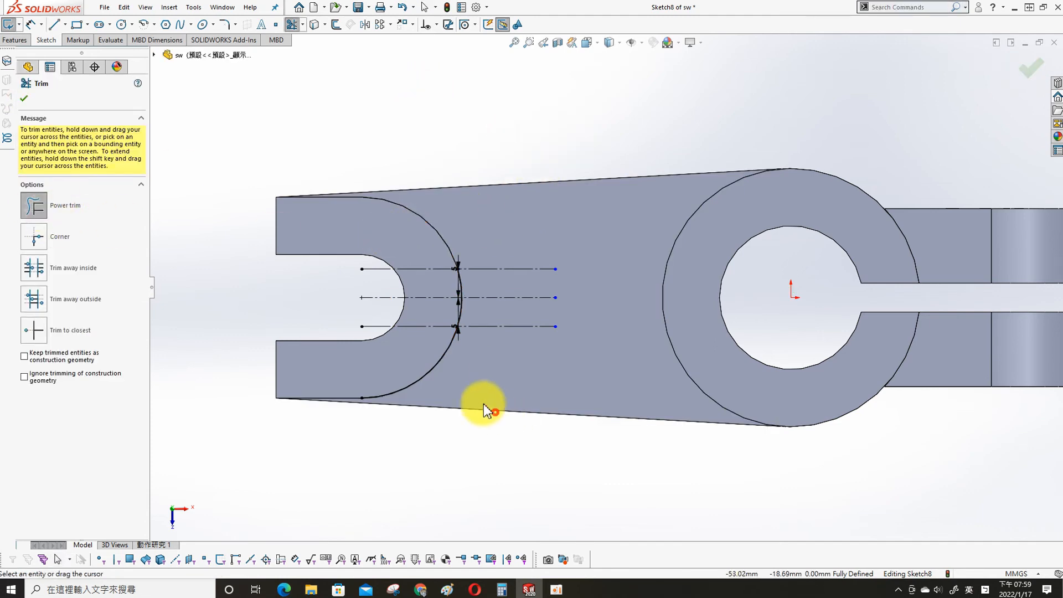
left_click(1030, 69)
middle_click_drag(528, 162, 517, 83)
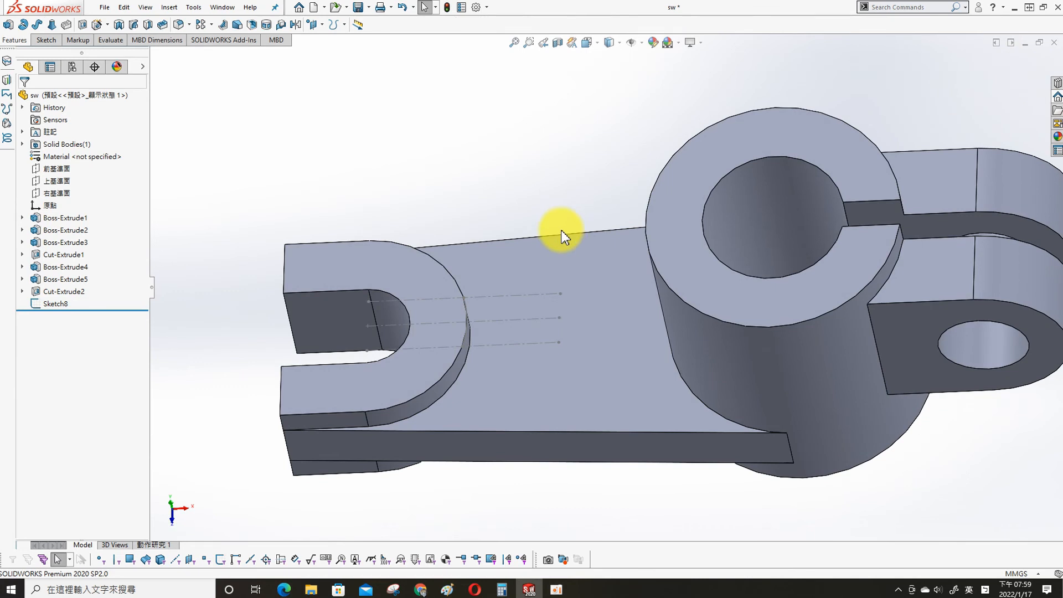
Start a sketch on the large cylinder's top face and convert its outer circular edge into sketch geometry.
left_click(671, 257)
left_click(706, 233)
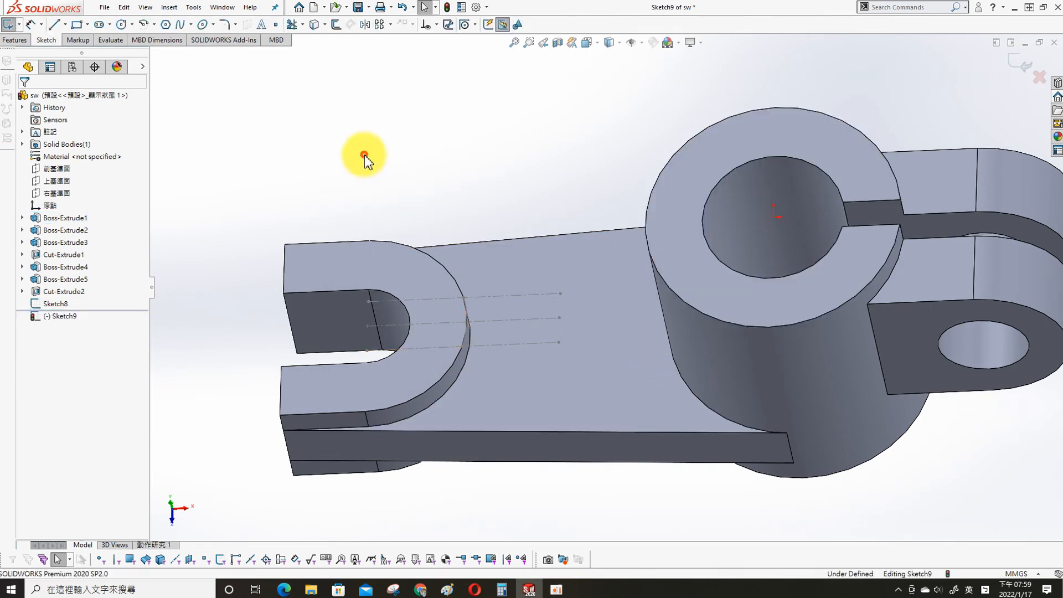
key("s")
left_click(436, 195)
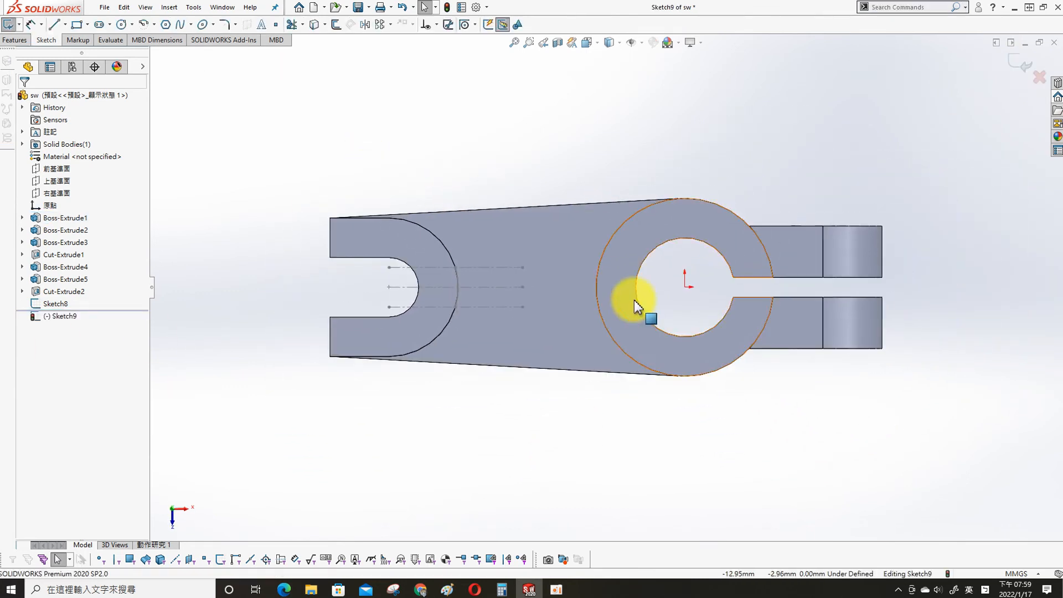
key("s")
key("s")
left_click(631, 180)
left_click(598, 279)
left_click(24, 88)
Draw a horizontal centerline about 39 mm long from the origin toward the slotted boss.
key("s")
left_click(681, 148)
left_click(686, 286)
left_click(531, 287)
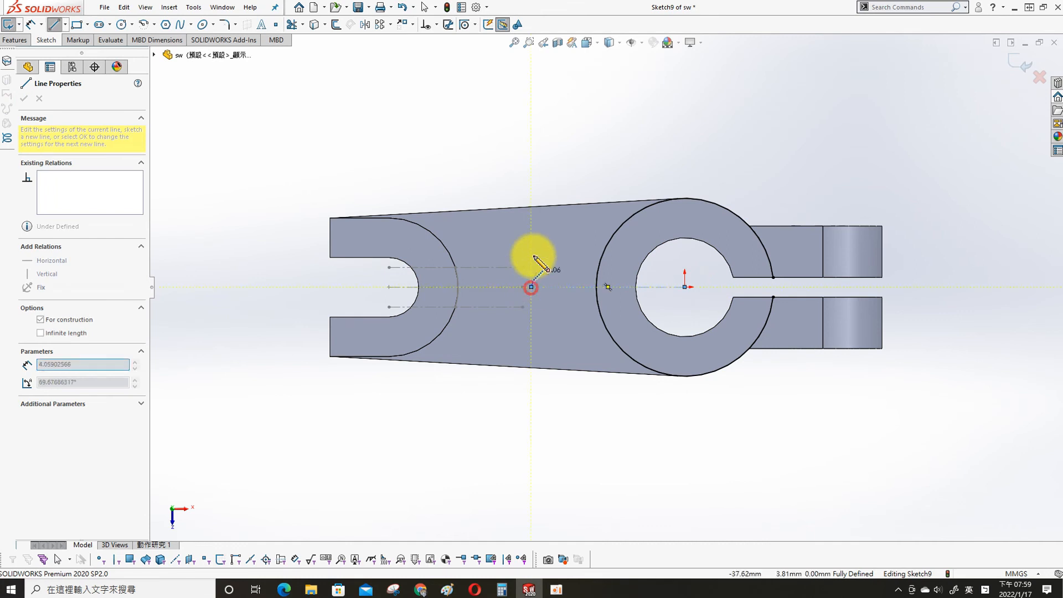
key("Escape")
left_click(569, 286)
left_click(682, 232)
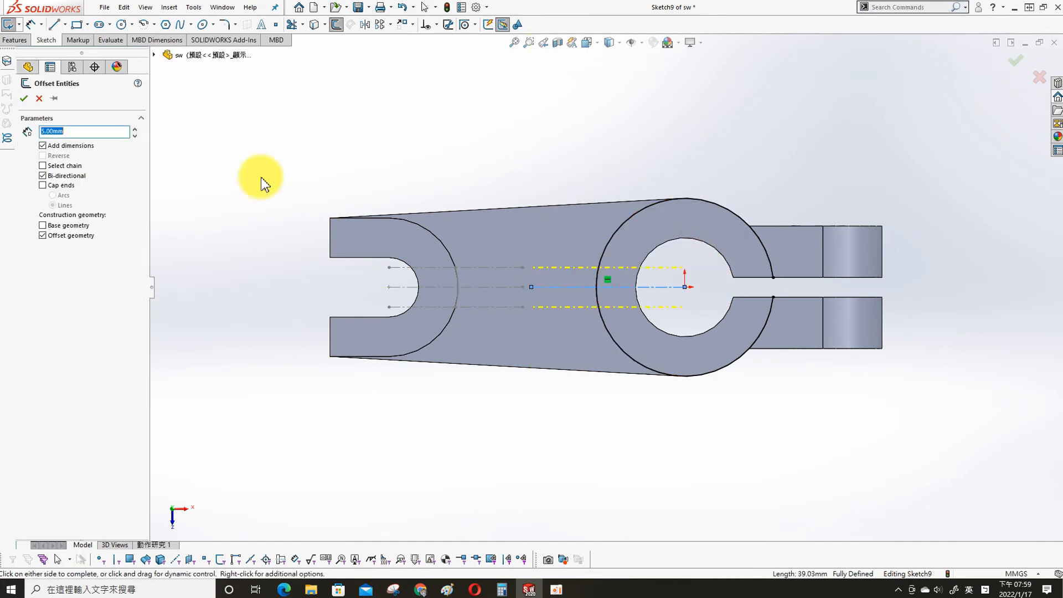
left_click(39, 98)
Offset the cylinder sketch's centerline 5 mm to both sides as construction lines.
left_click(584, 286)
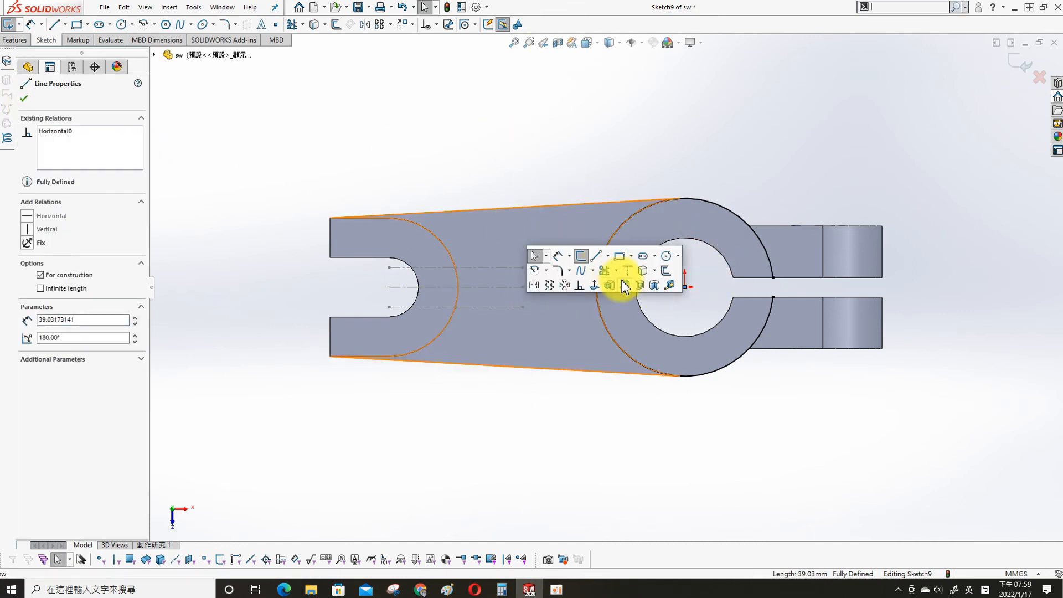
left_click(667, 274)
left_click(24, 96)
Trim the large cylinder's converted circle to the short arc between the two offset lines and close the sketch.
key("s")
left_click(528, 114)
left_click(29, 207)
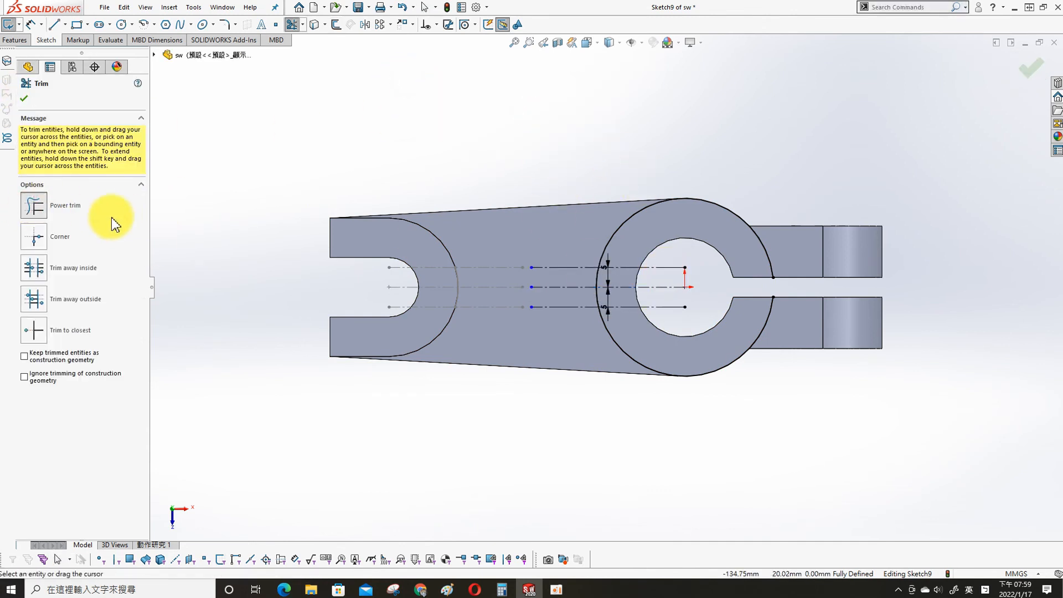
middle_click_drag(565, 380, 821, 166)
key("Escape")
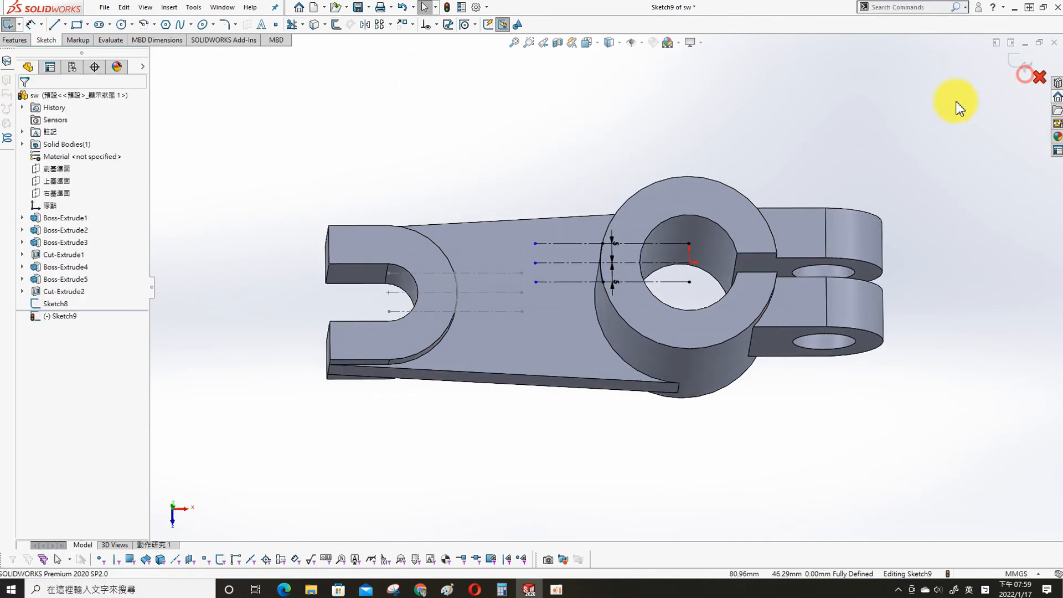
left_click(1012, 69)
Sketch a sloped line on the front plane connecting the slotted boss's top edge to the large cylinder's top edge, and close the sketch.
mouse_move(479, 315)
middle_mouse_down()
mouse_move(423, 332)
mouse_move(396, 235)
middle_mouse_up()
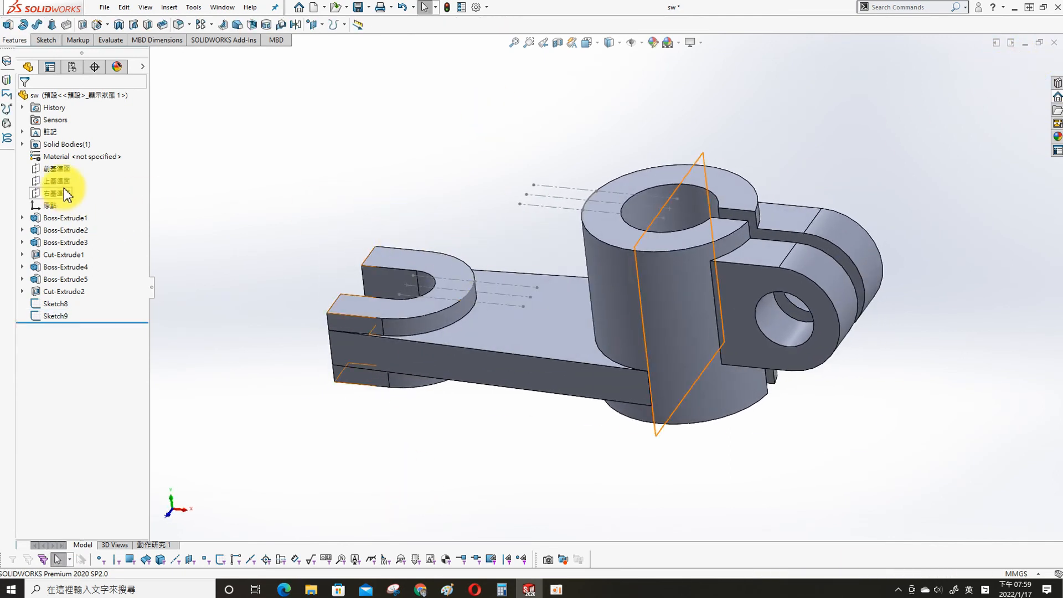
left_click(62, 169)
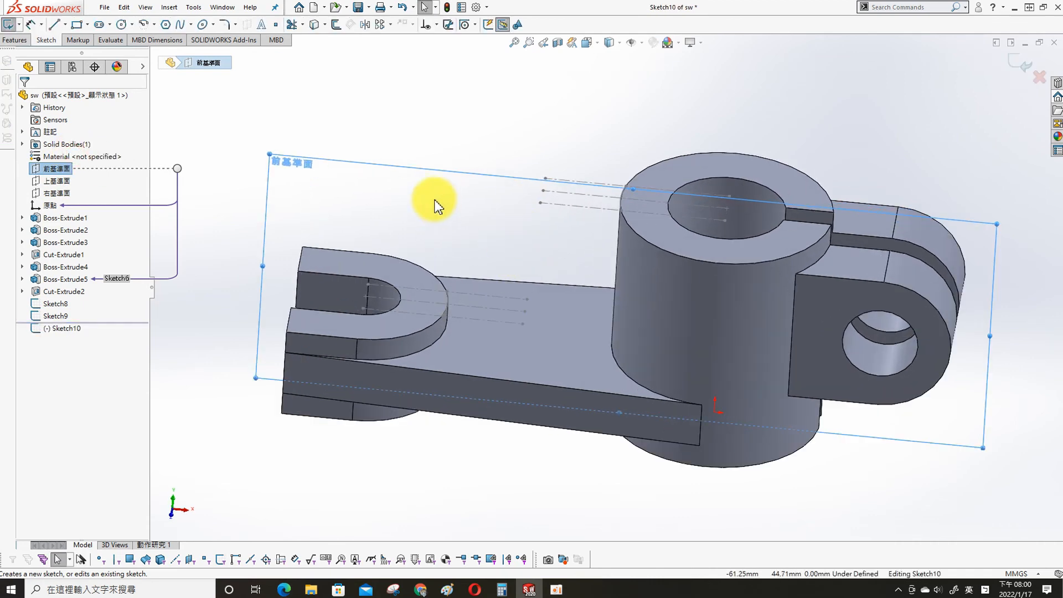
key("s")
left_click(501, 200)
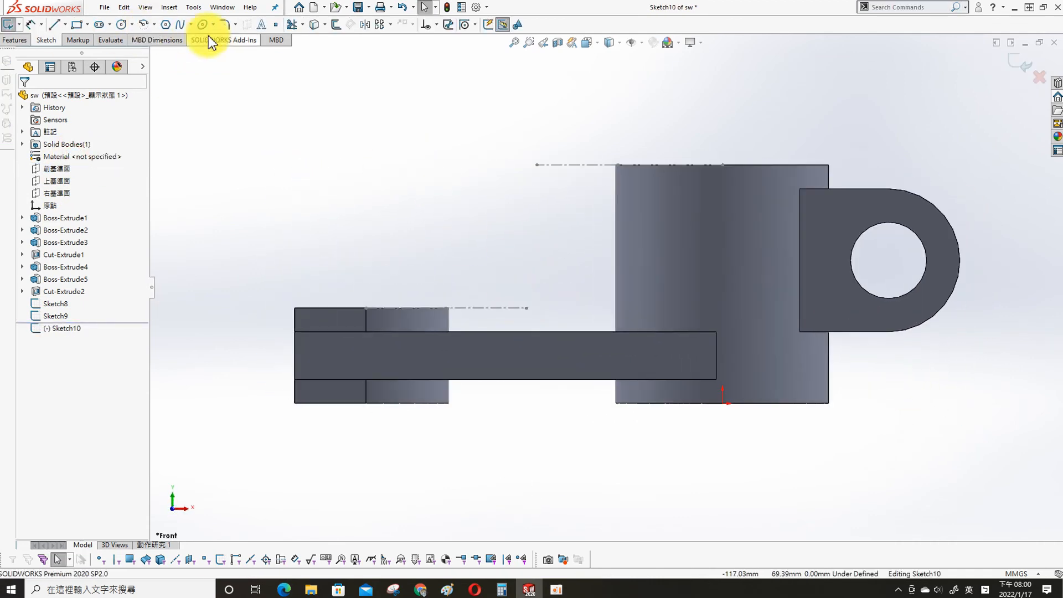
left_click(66, 26)
left_click(60, 40)
middle_click_drag(443, 282, 456, 328)
left_click(453, 301)
left_click(610, 175)
key("Escape")
middle_click_drag(427, 100, 487, 309)
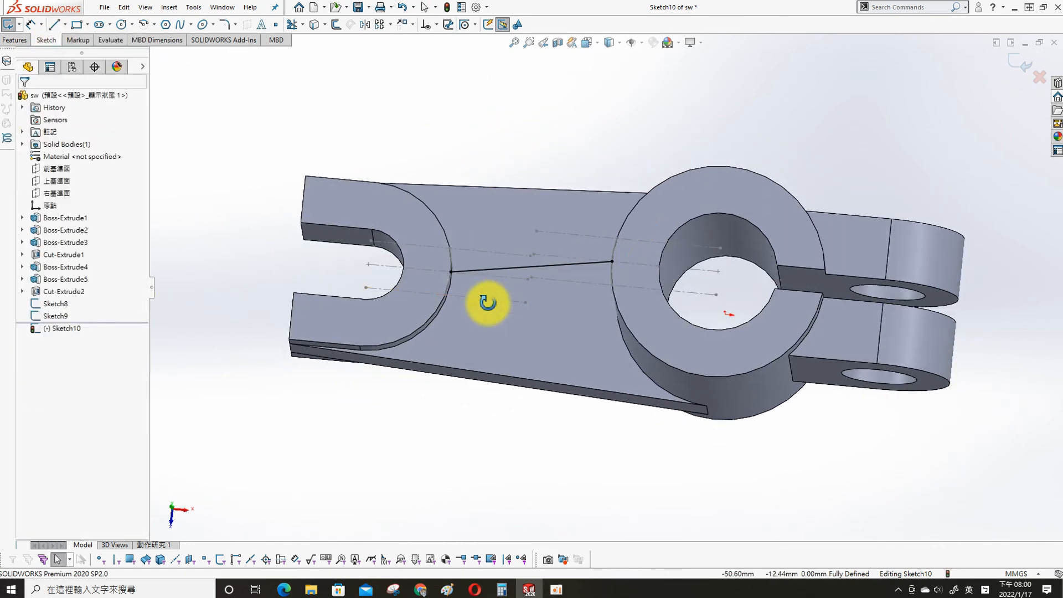
left_click(1020, 63)
Create a lofted surface between the boss arc (Sketch8) and cylinder arc (Sketch9), using the sloped line as guide curve.
left_click(170, 8)
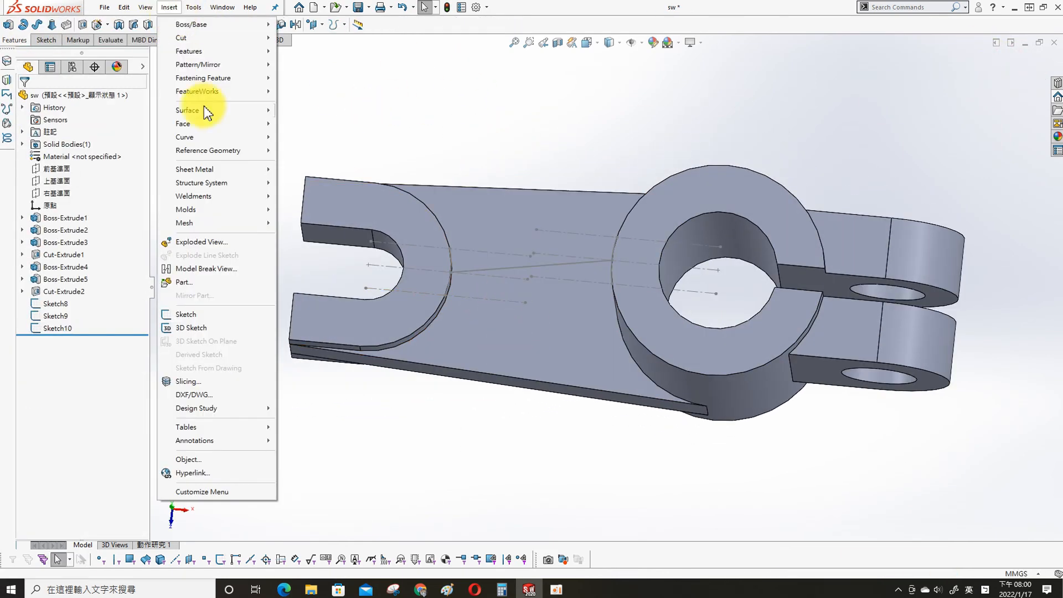
mouse_move(206, 116)
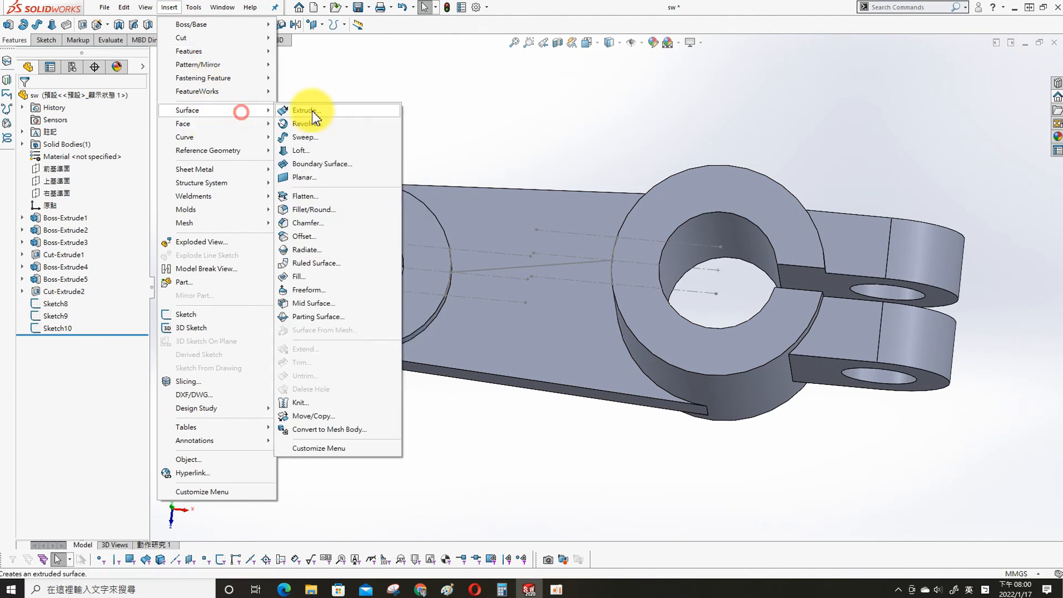
left_click(304, 150)
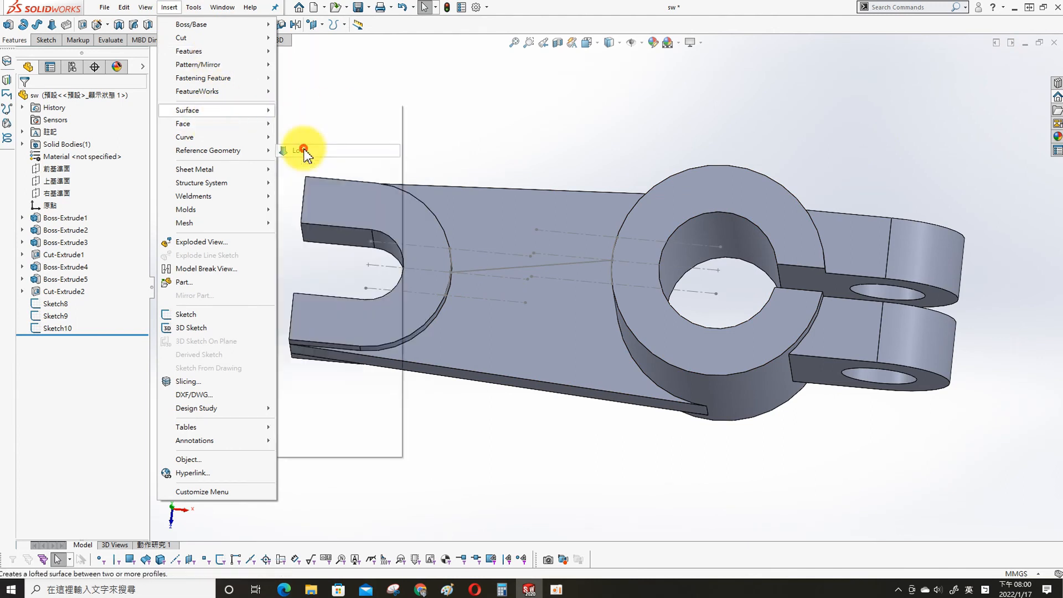
left_click(446, 284)
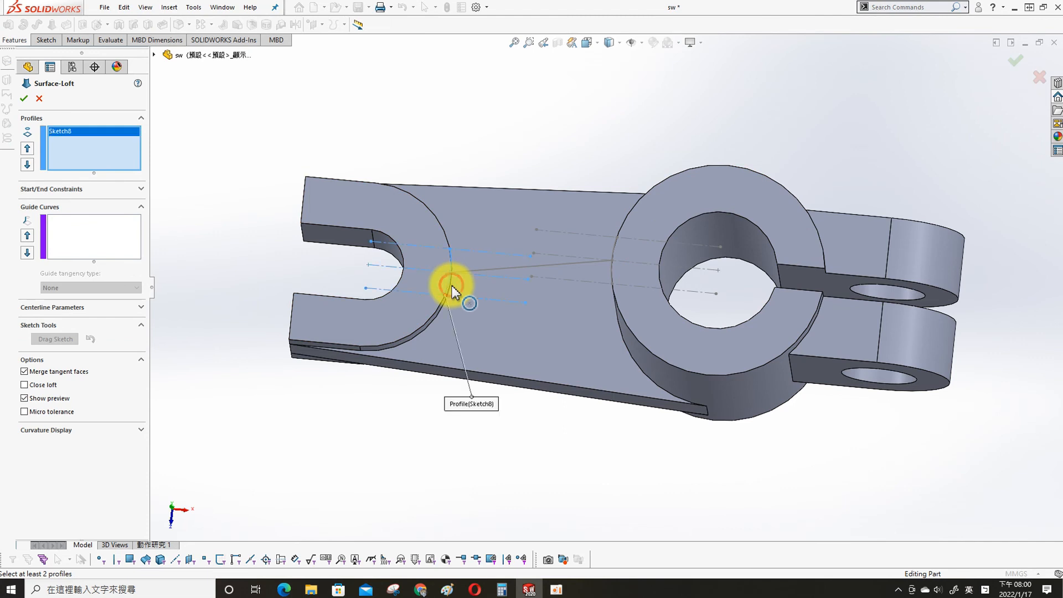
left_click(610, 275)
left_click(83, 240)
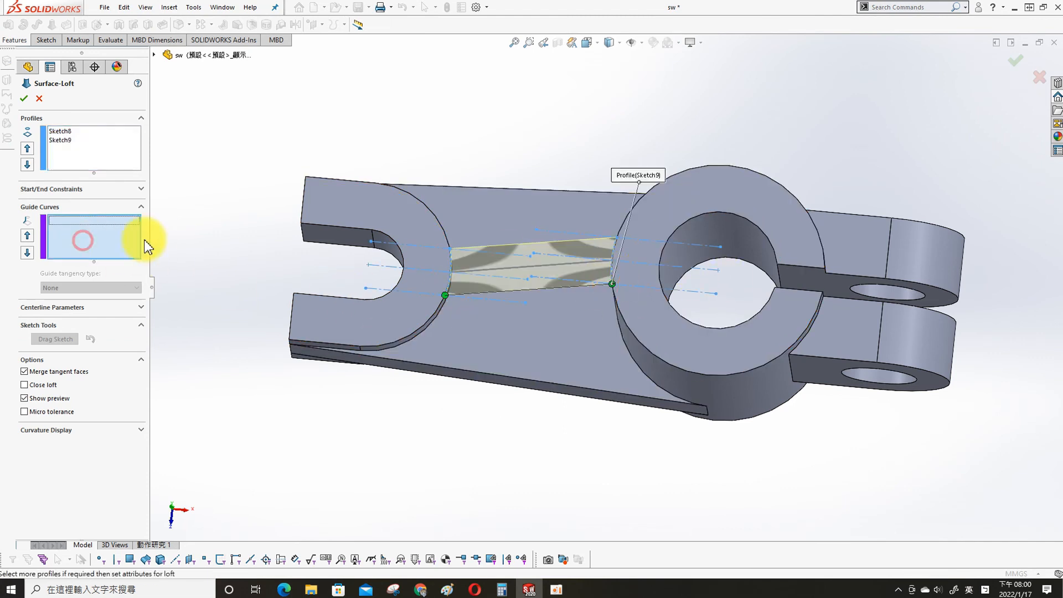
left_click(571, 270)
left_click(24, 98)
Start a sketch on the connecting plate's top face and convert the lofted surface's outline into a closed rib profile.
middle_click_drag(546, 122, 551, 241)
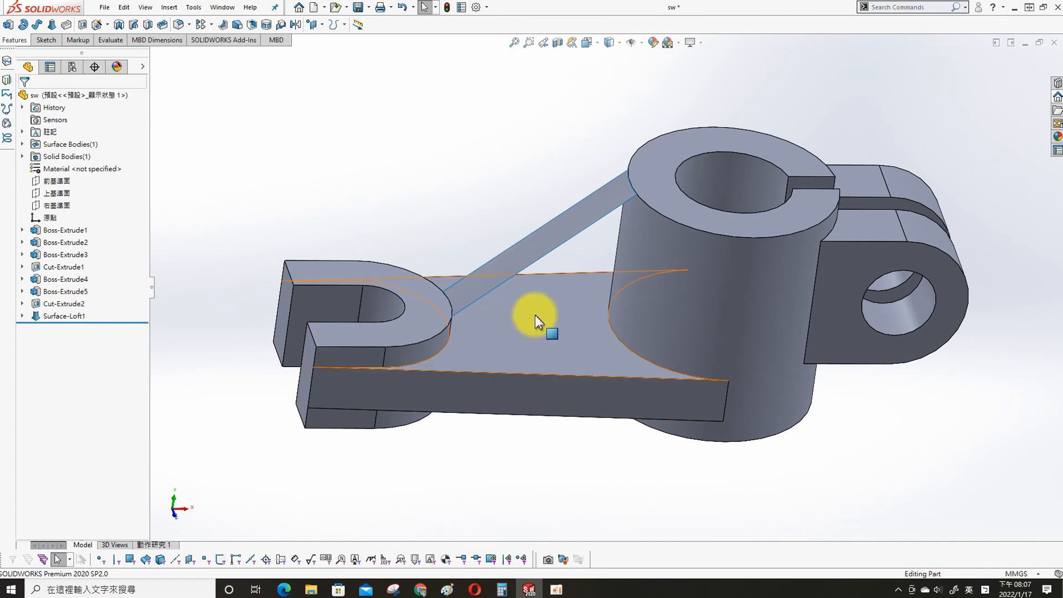
middle_click_drag(535, 314, 487, 320)
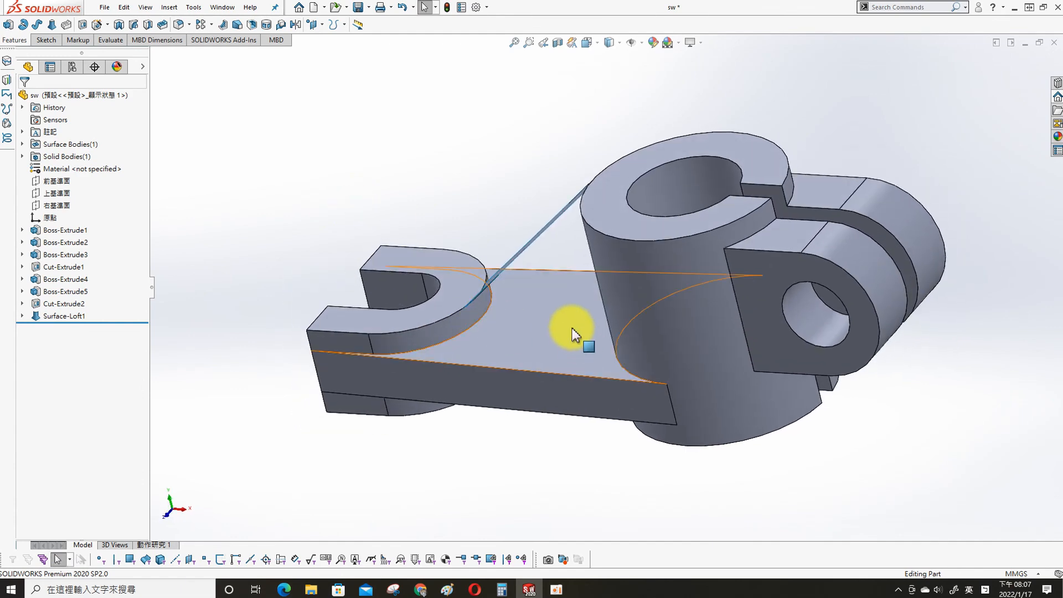
left_click(540, 299)
left_click(584, 291)
mouse_move(429, 165)
middle_mouse_down()
mouse_move(453, 244)
mouse_move(473, 248)
middle_mouse_up()
left_click(533, 240)
key("s")
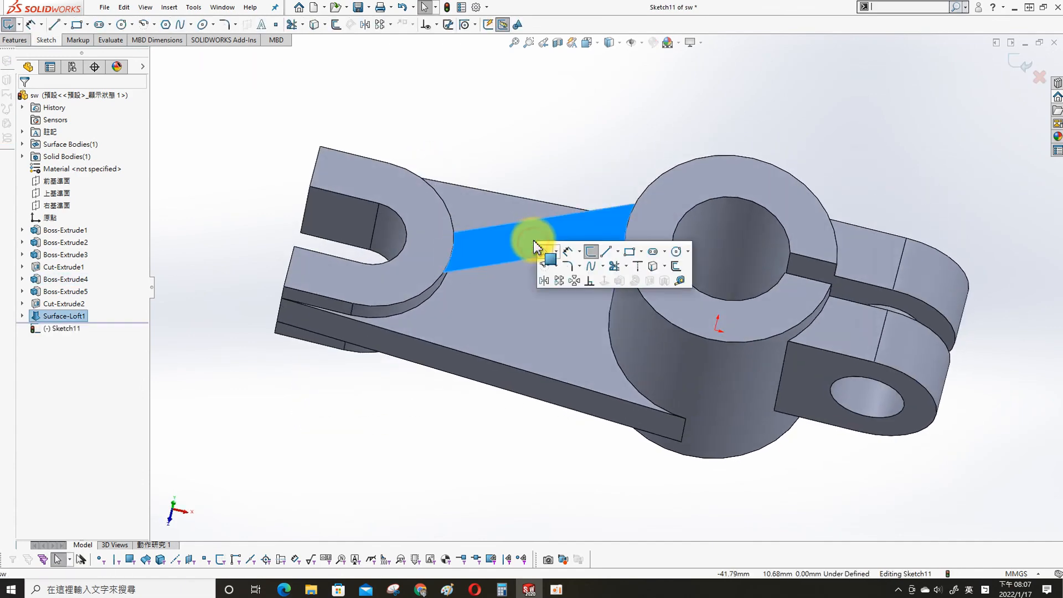
left_click(654, 268)
left_click(434, 116)
Extrude the rib profile from the connecting plate up to the lofted surface.
key("s")
left_click(541, 191)
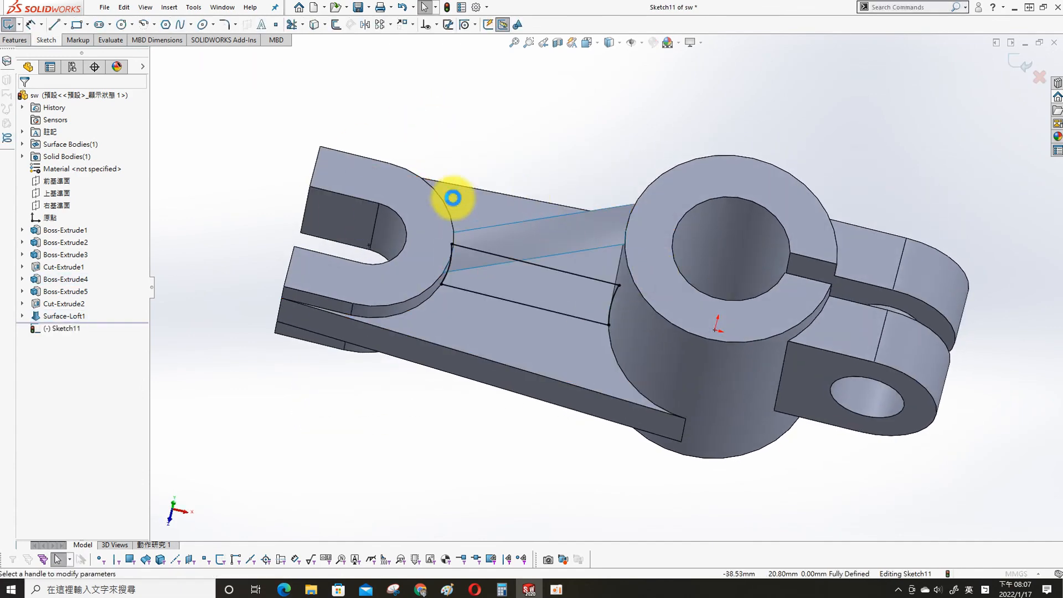
left_click(96, 133)
left_click(88, 165)
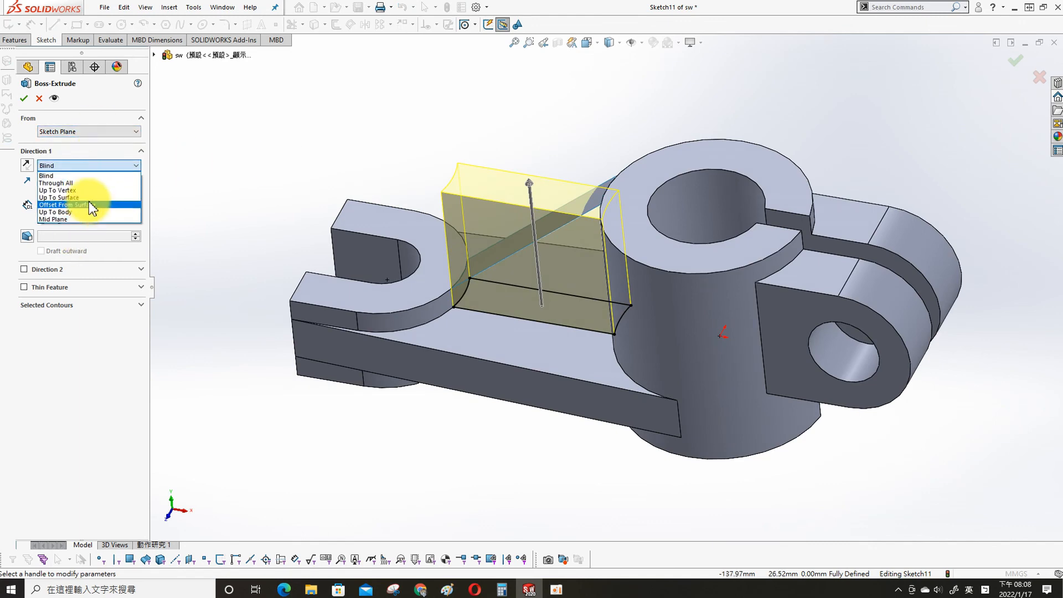
left_click(72, 203)
left_click(577, 220)
right_click(578, 223)
Hide the lofted surface body Surface-Loft1, leaving the solid rib in view.
middle_click_drag(577, 224, 616, 152)
scroll(546, 268, "down", 5)
scroll(546, 267, "up", 2)
double_click(67, 145)
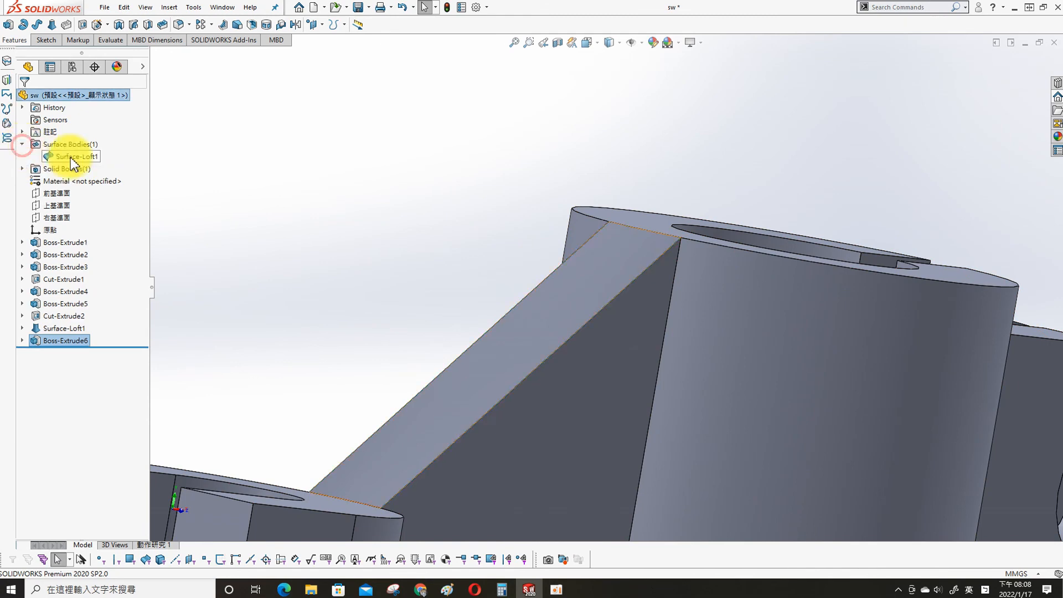
left_click(75, 157)
Orient the finished bracket like the Exercise-35 reference drawing and show the drawing in Paint beside the model for comparison.
scroll(464, 217, "up", 2)
middle_click_drag(464, 216, 558, 325)
scroll(557, 325, "down", 3)
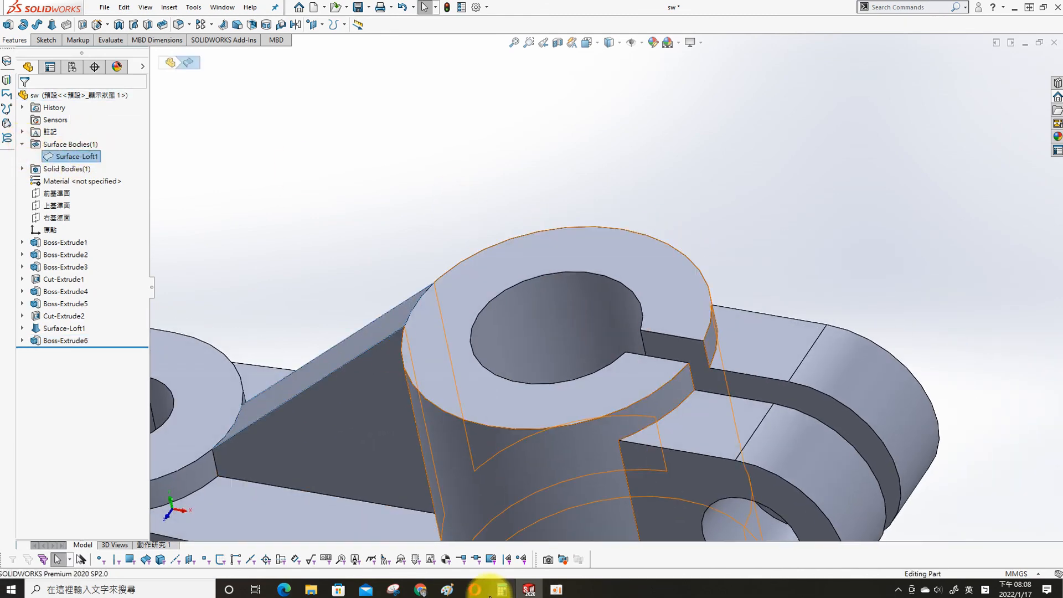
left_click(447, 591)
left_click_drag(0, 55, 0, 57)
scroll(836, 256, "up", 9)
middle_click_drag(653, 335, 652, 327)
scroll(652, 328, "up", 2)
middle_click_drag(553, 349, 705, 276)
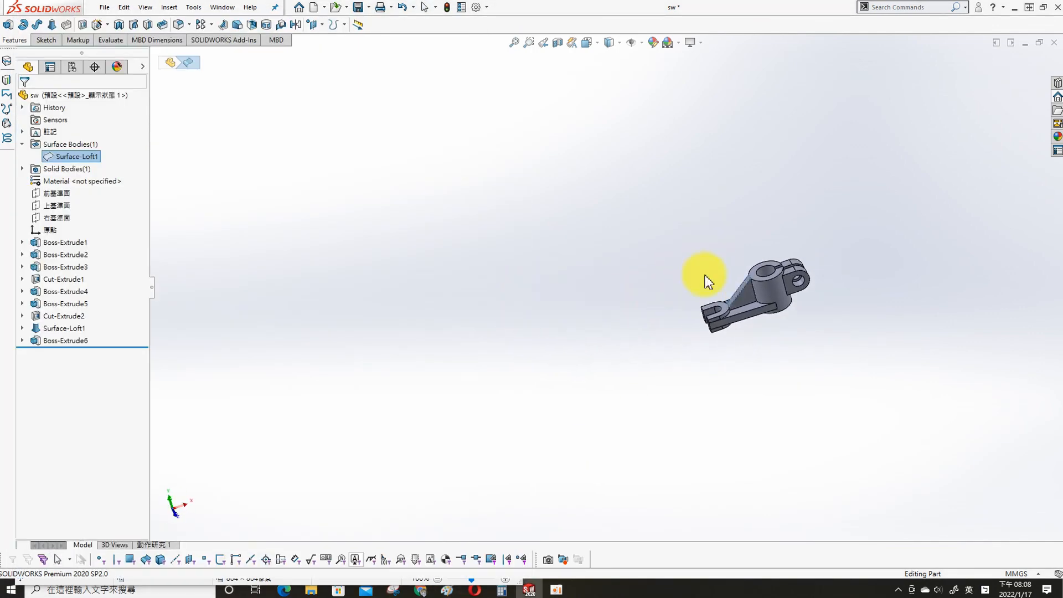
scroll(720, 277, "down", 5)
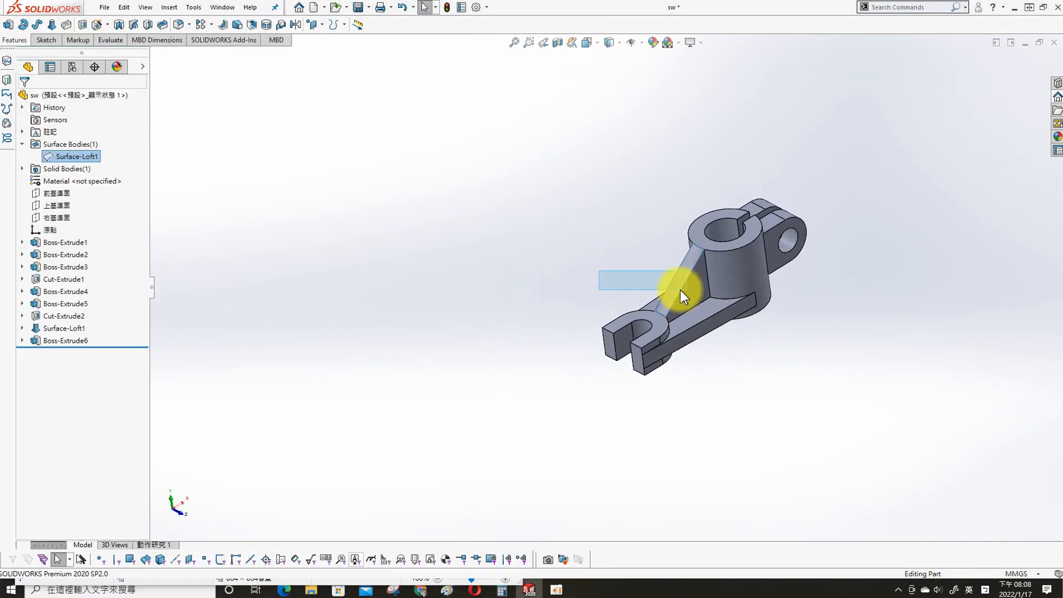
scroll(703, 285, "down", 5)
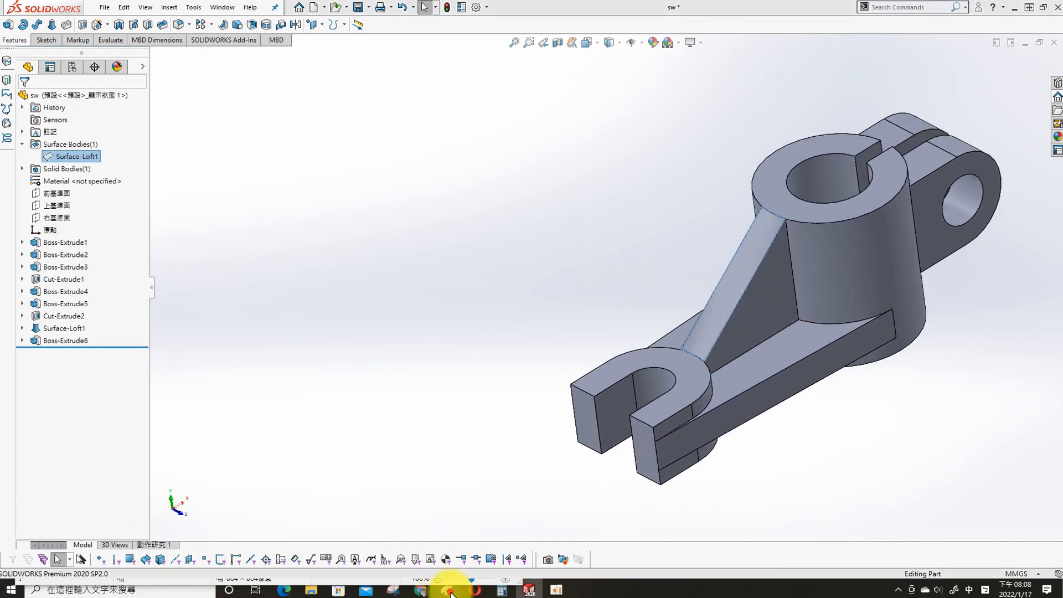
left_click(448, 590)
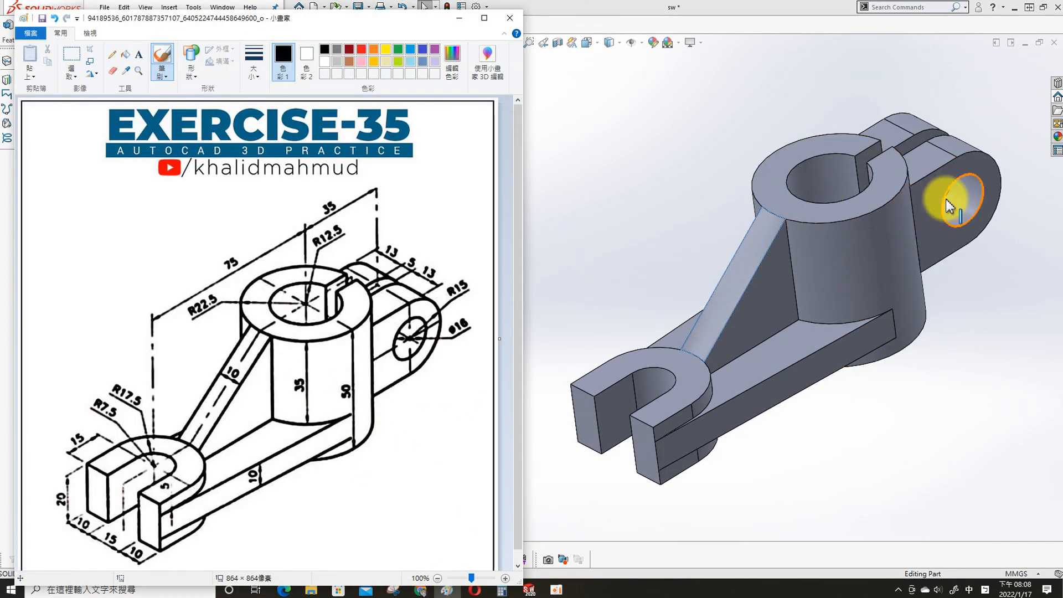